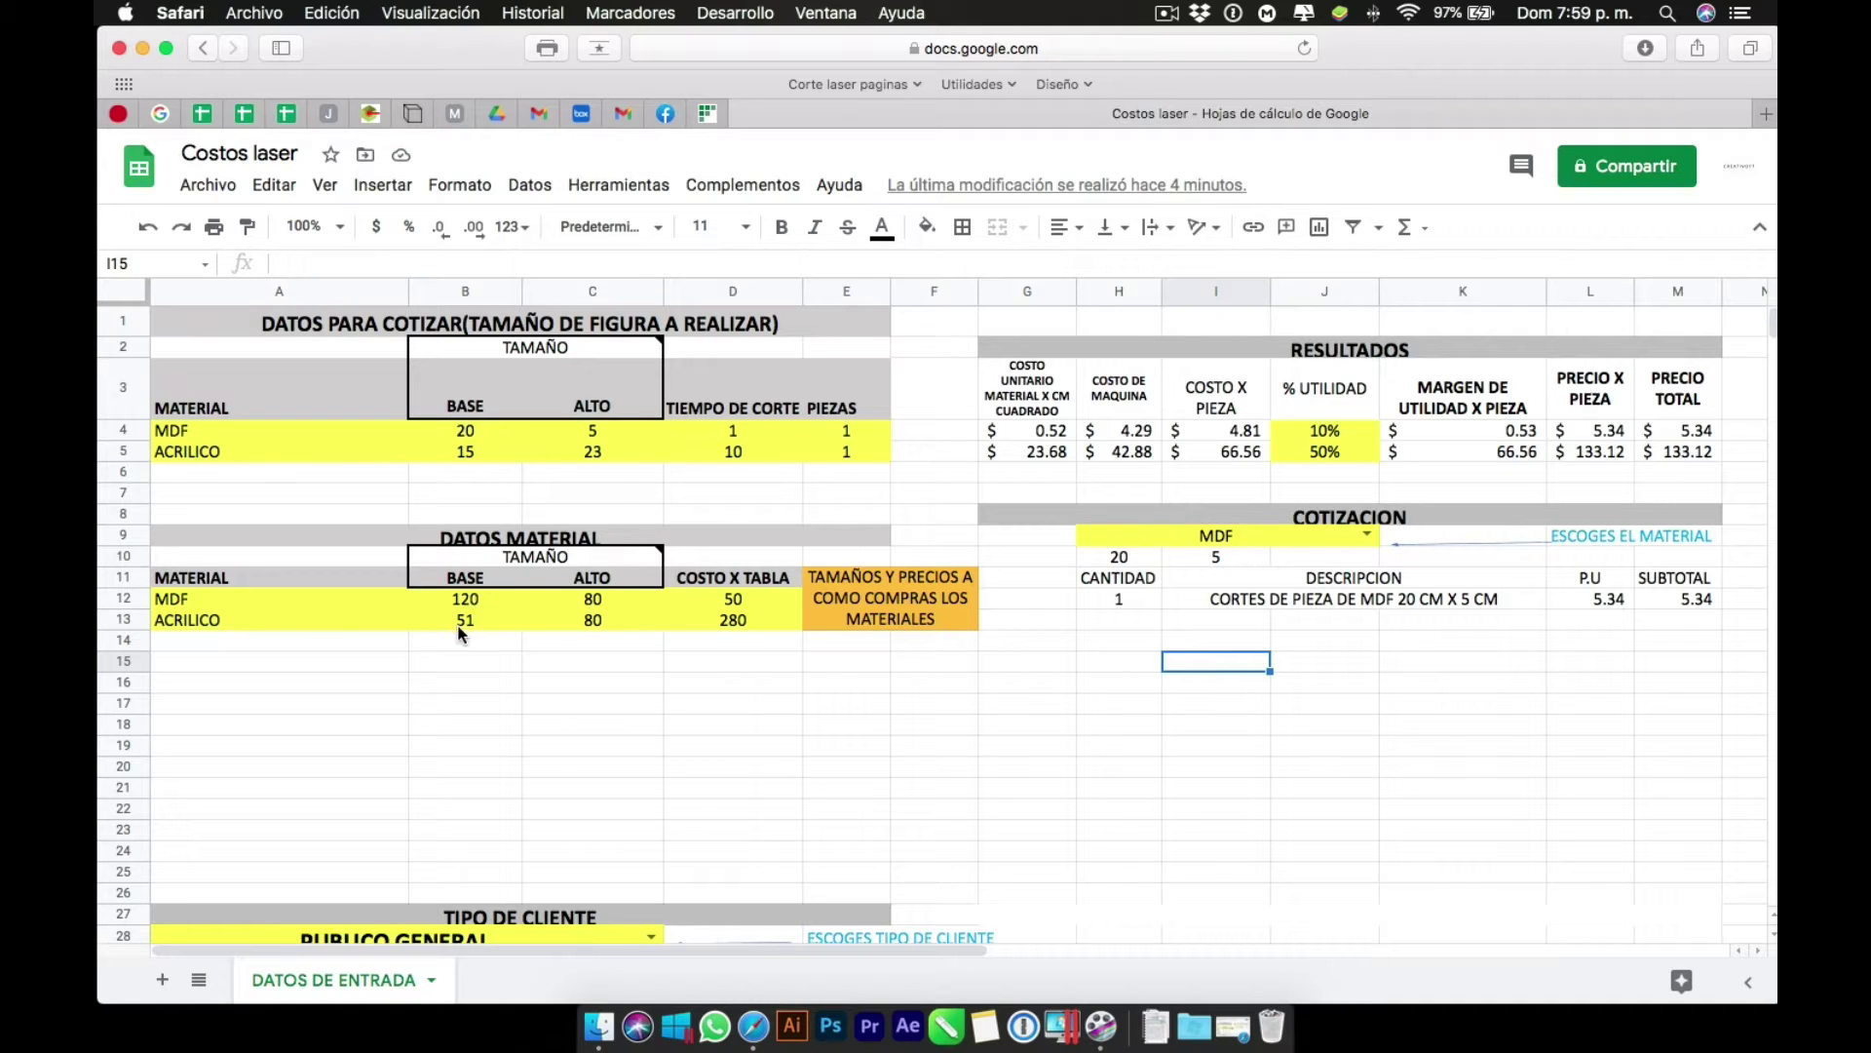
Review the data entry sheet, examining the MDF's base, height and cost per board in the material data table.
scroll(484, 674, "down", 3)
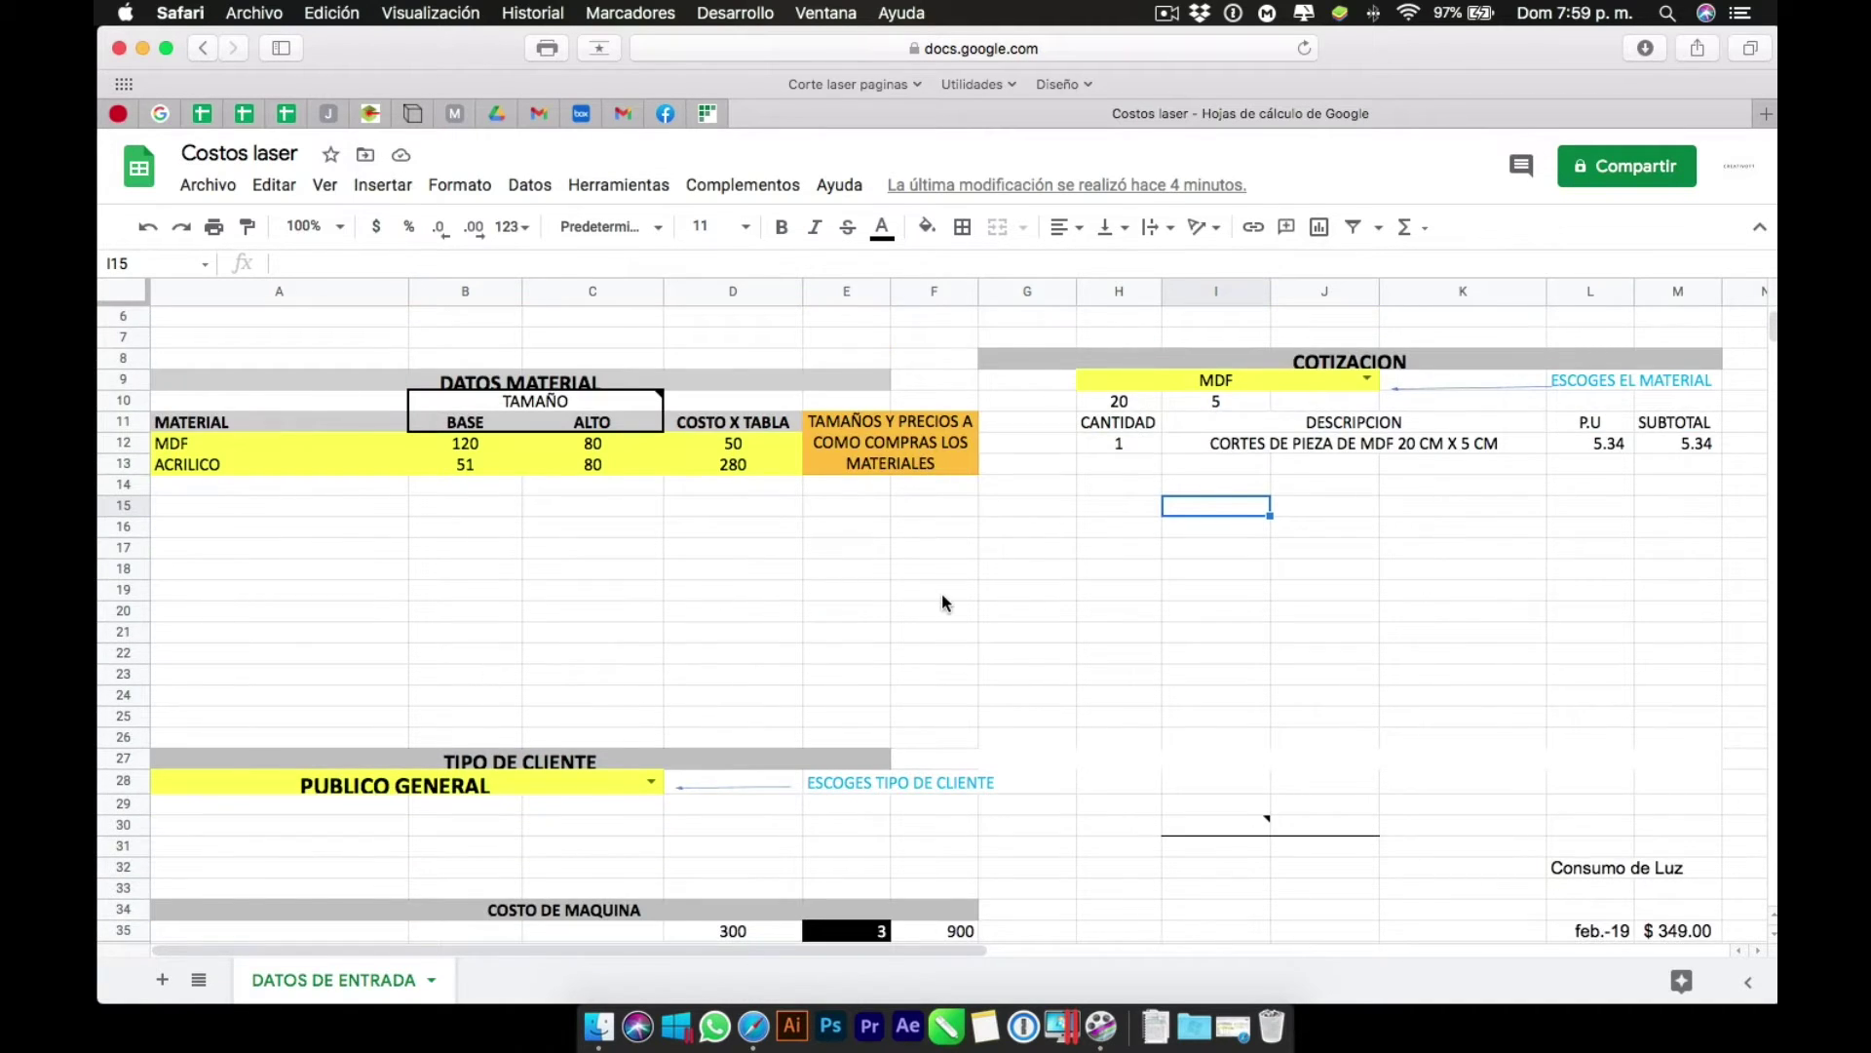
scroll(941, 593, "up", 3)
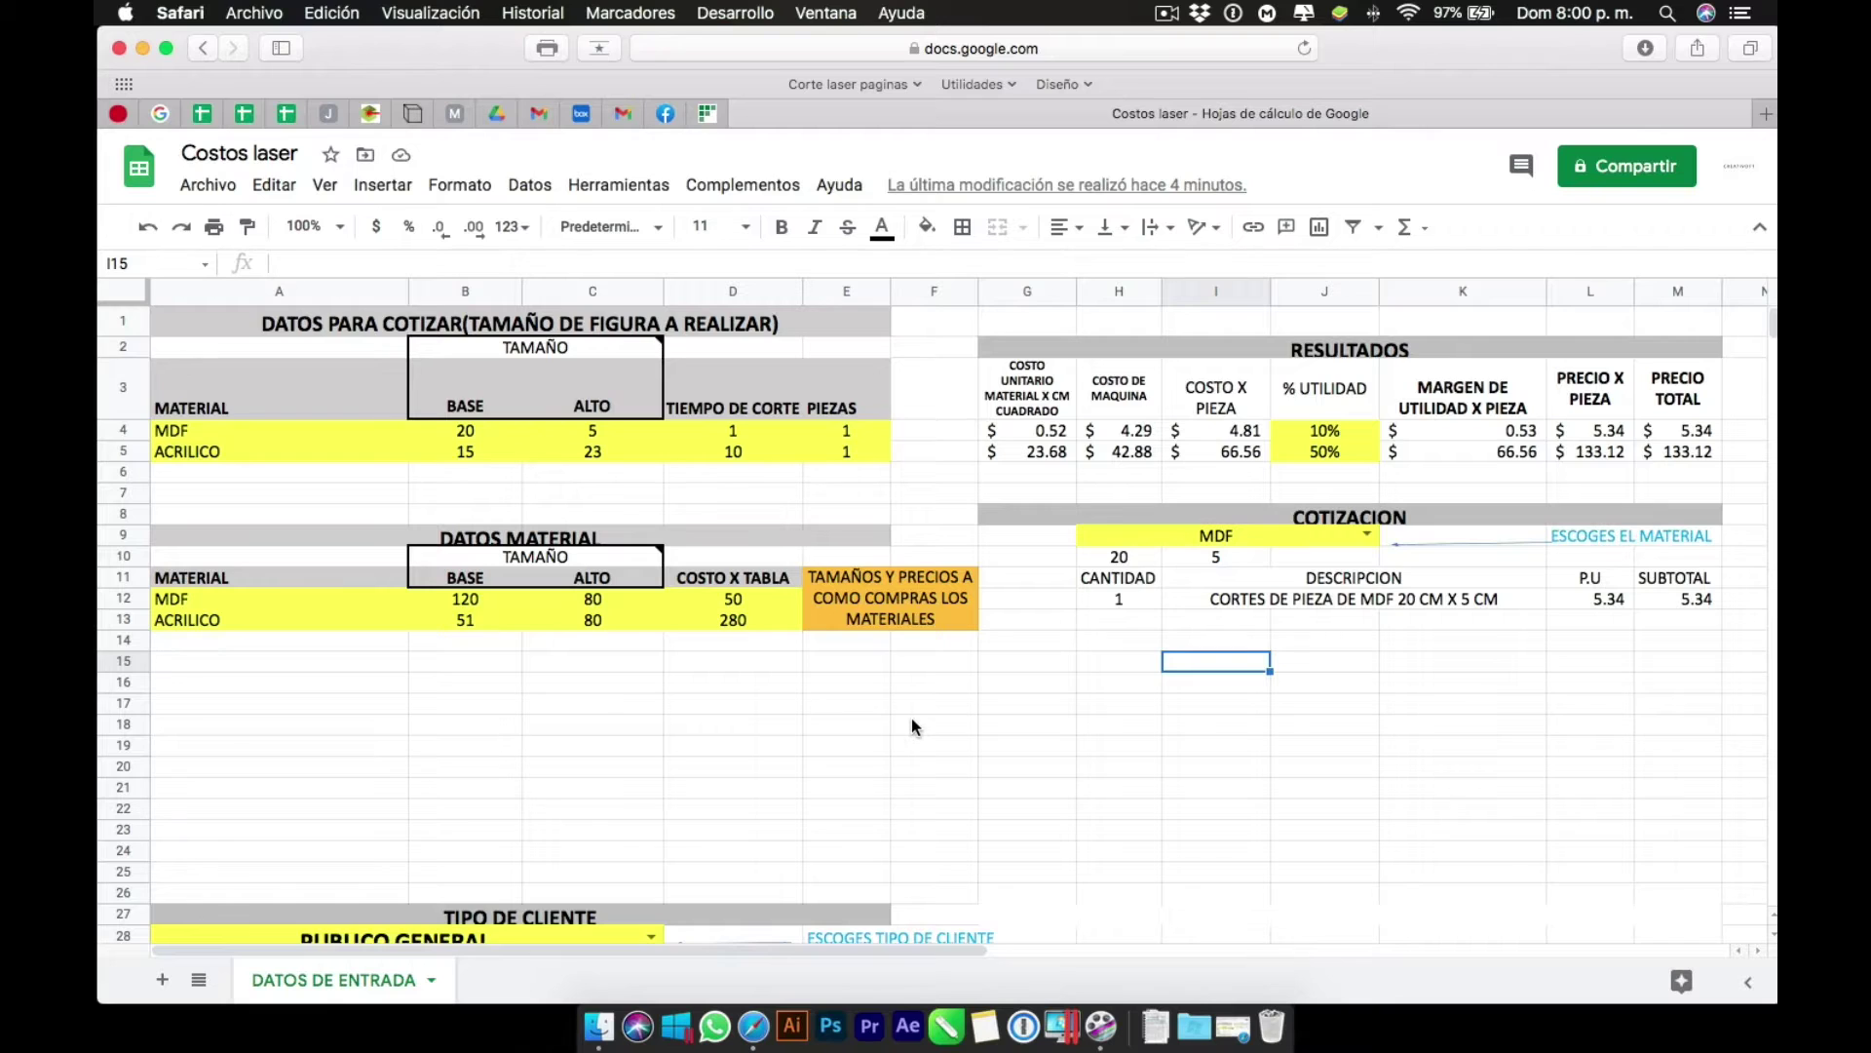
scroll(910, 717, "down", 3)
scroll(1201, 785, "up", 3)
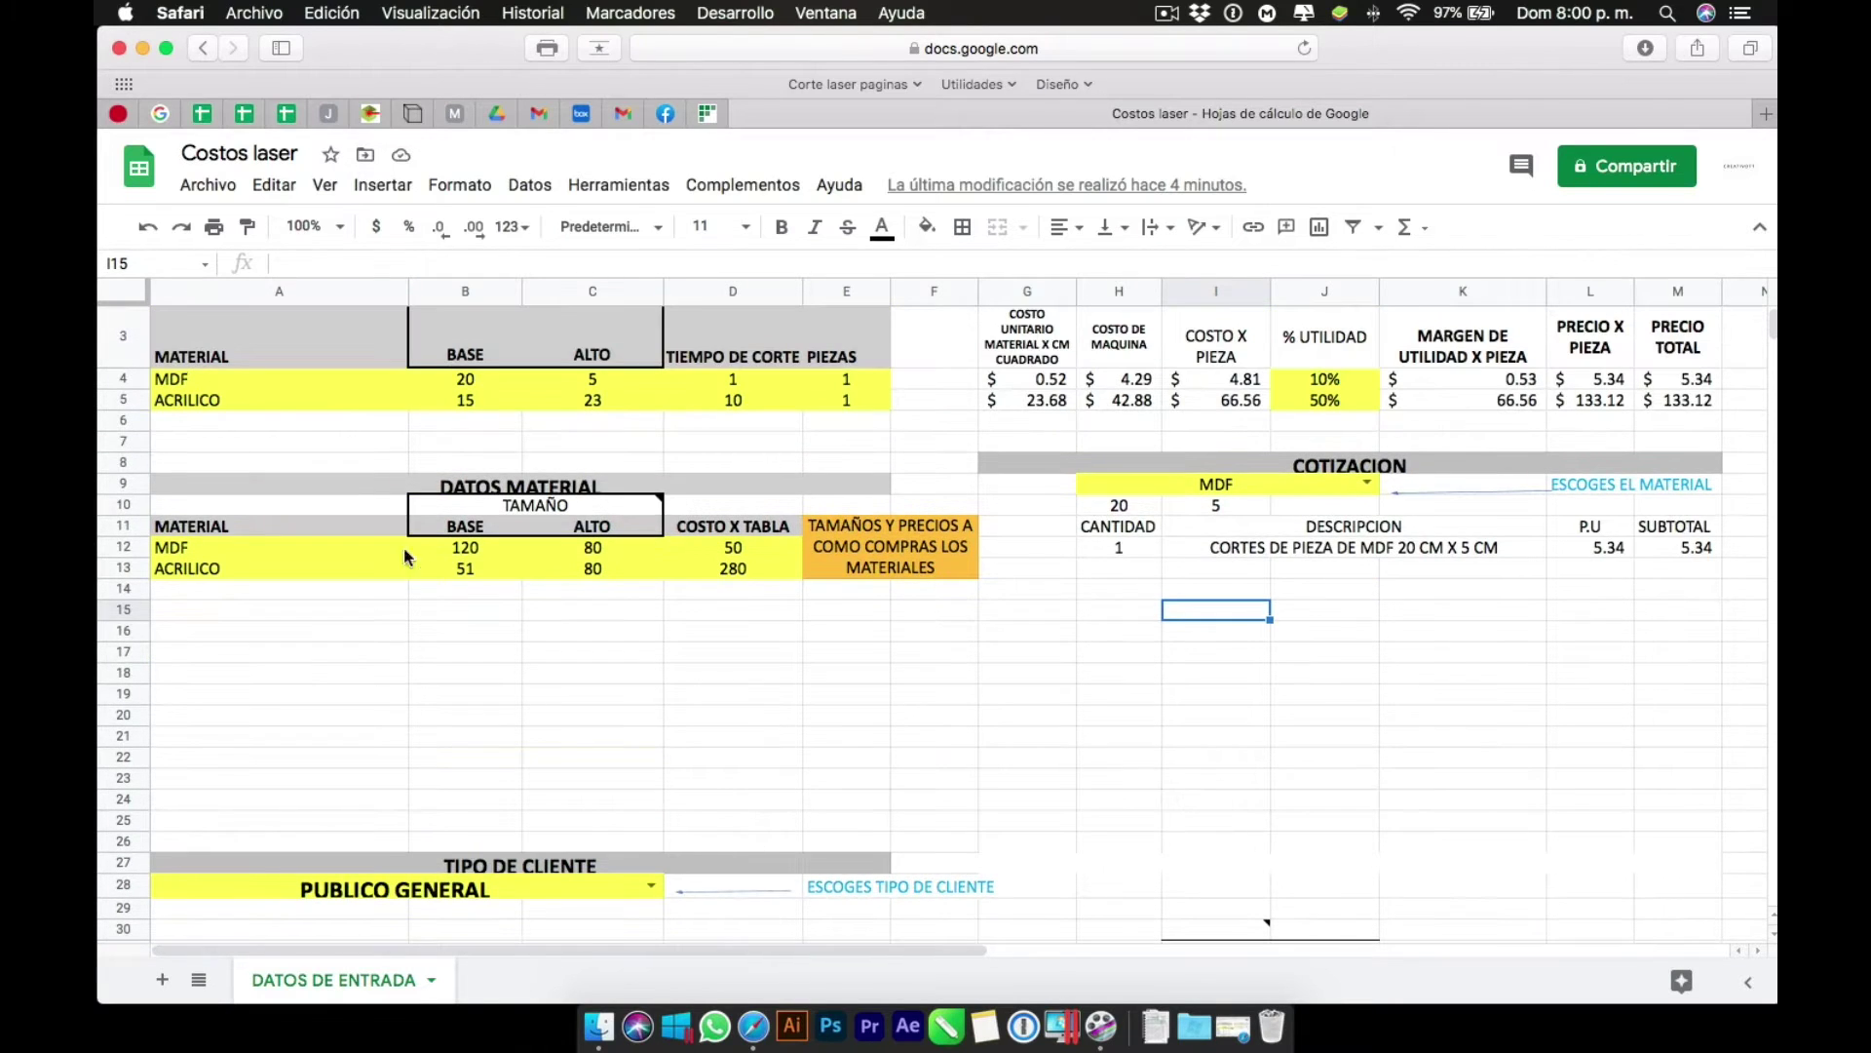
left_click(440, 544)
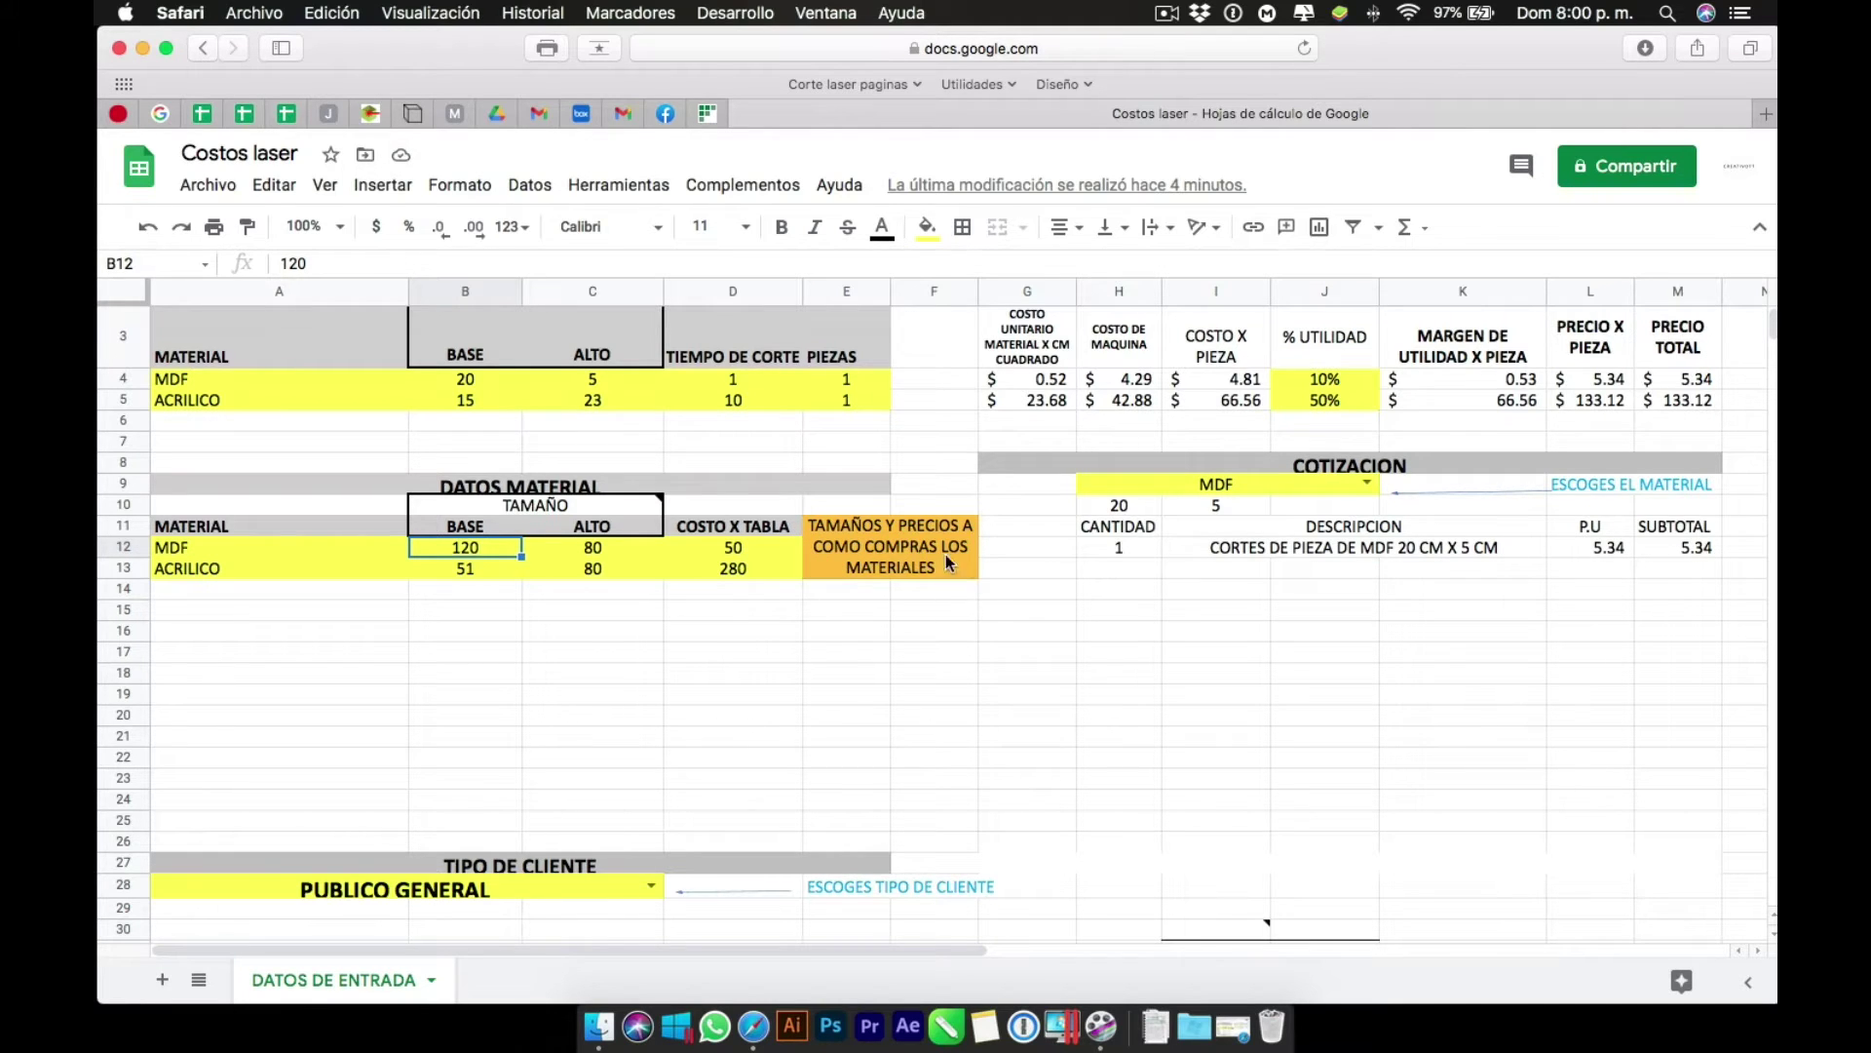
left_click(729, 551)
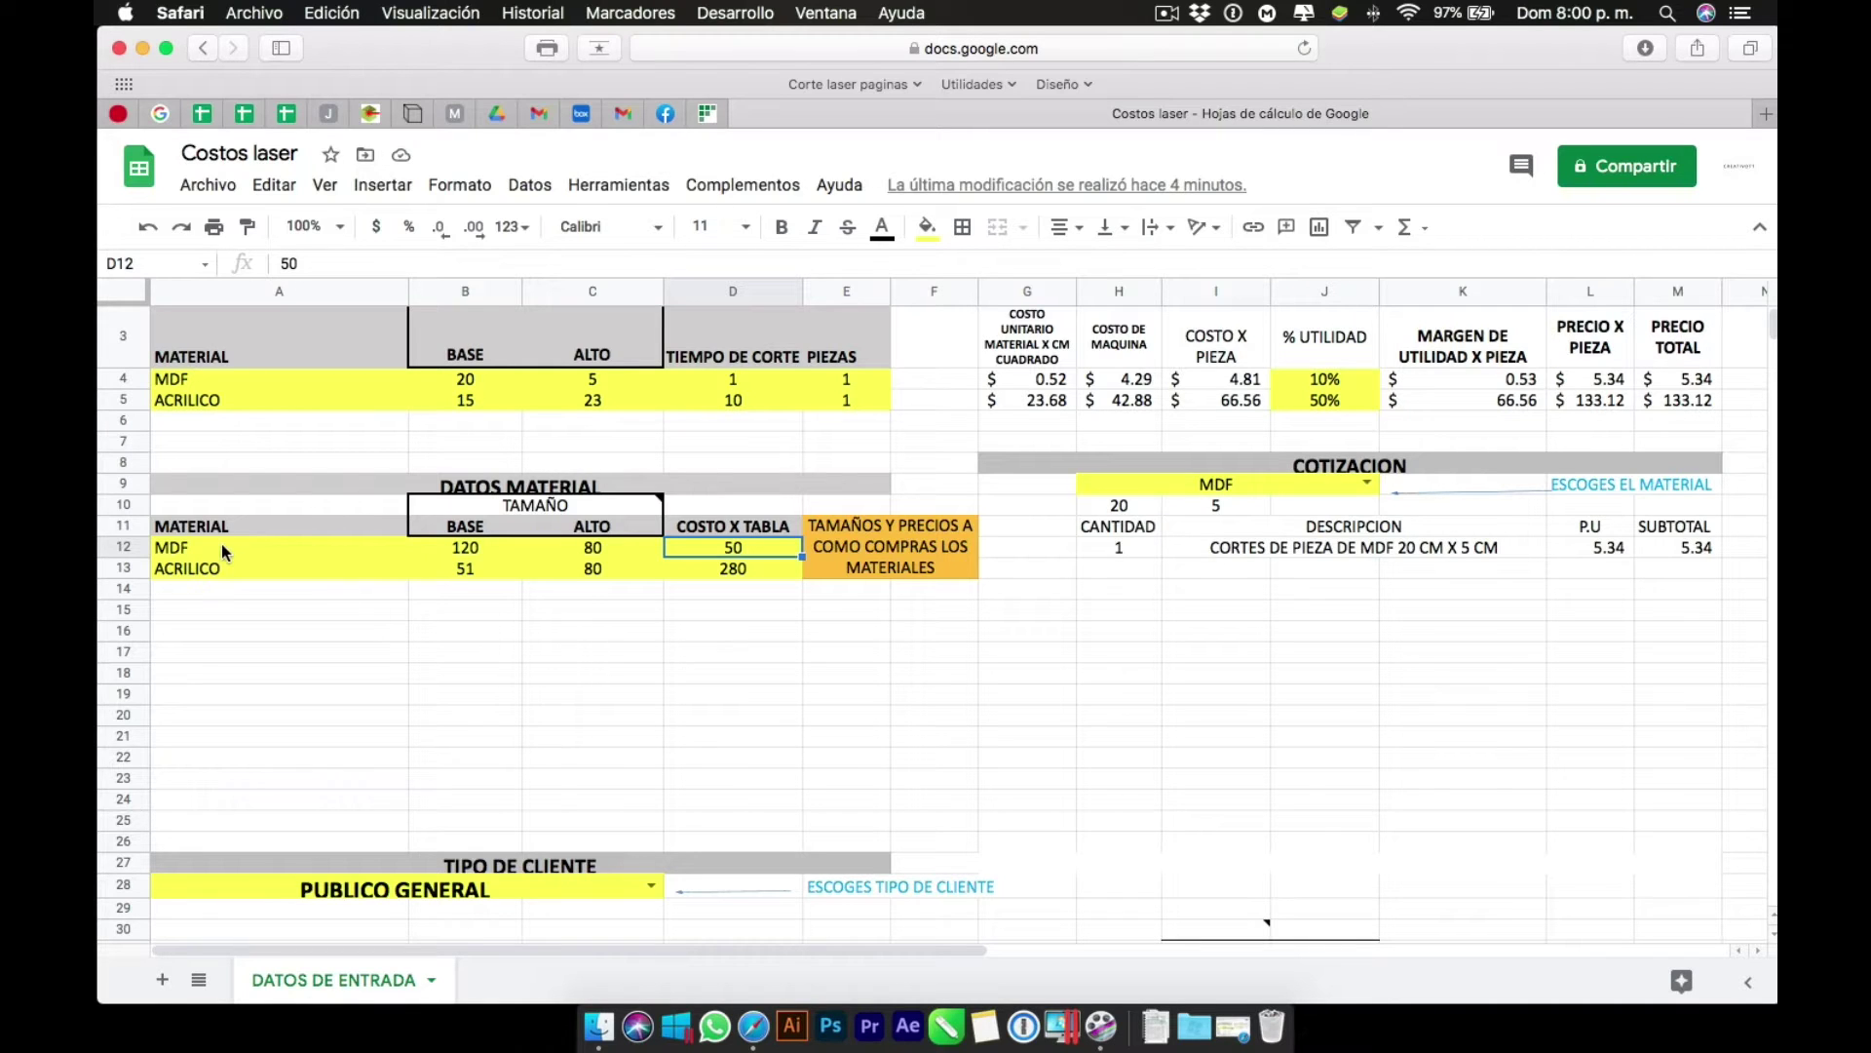
left_click(465, 552)
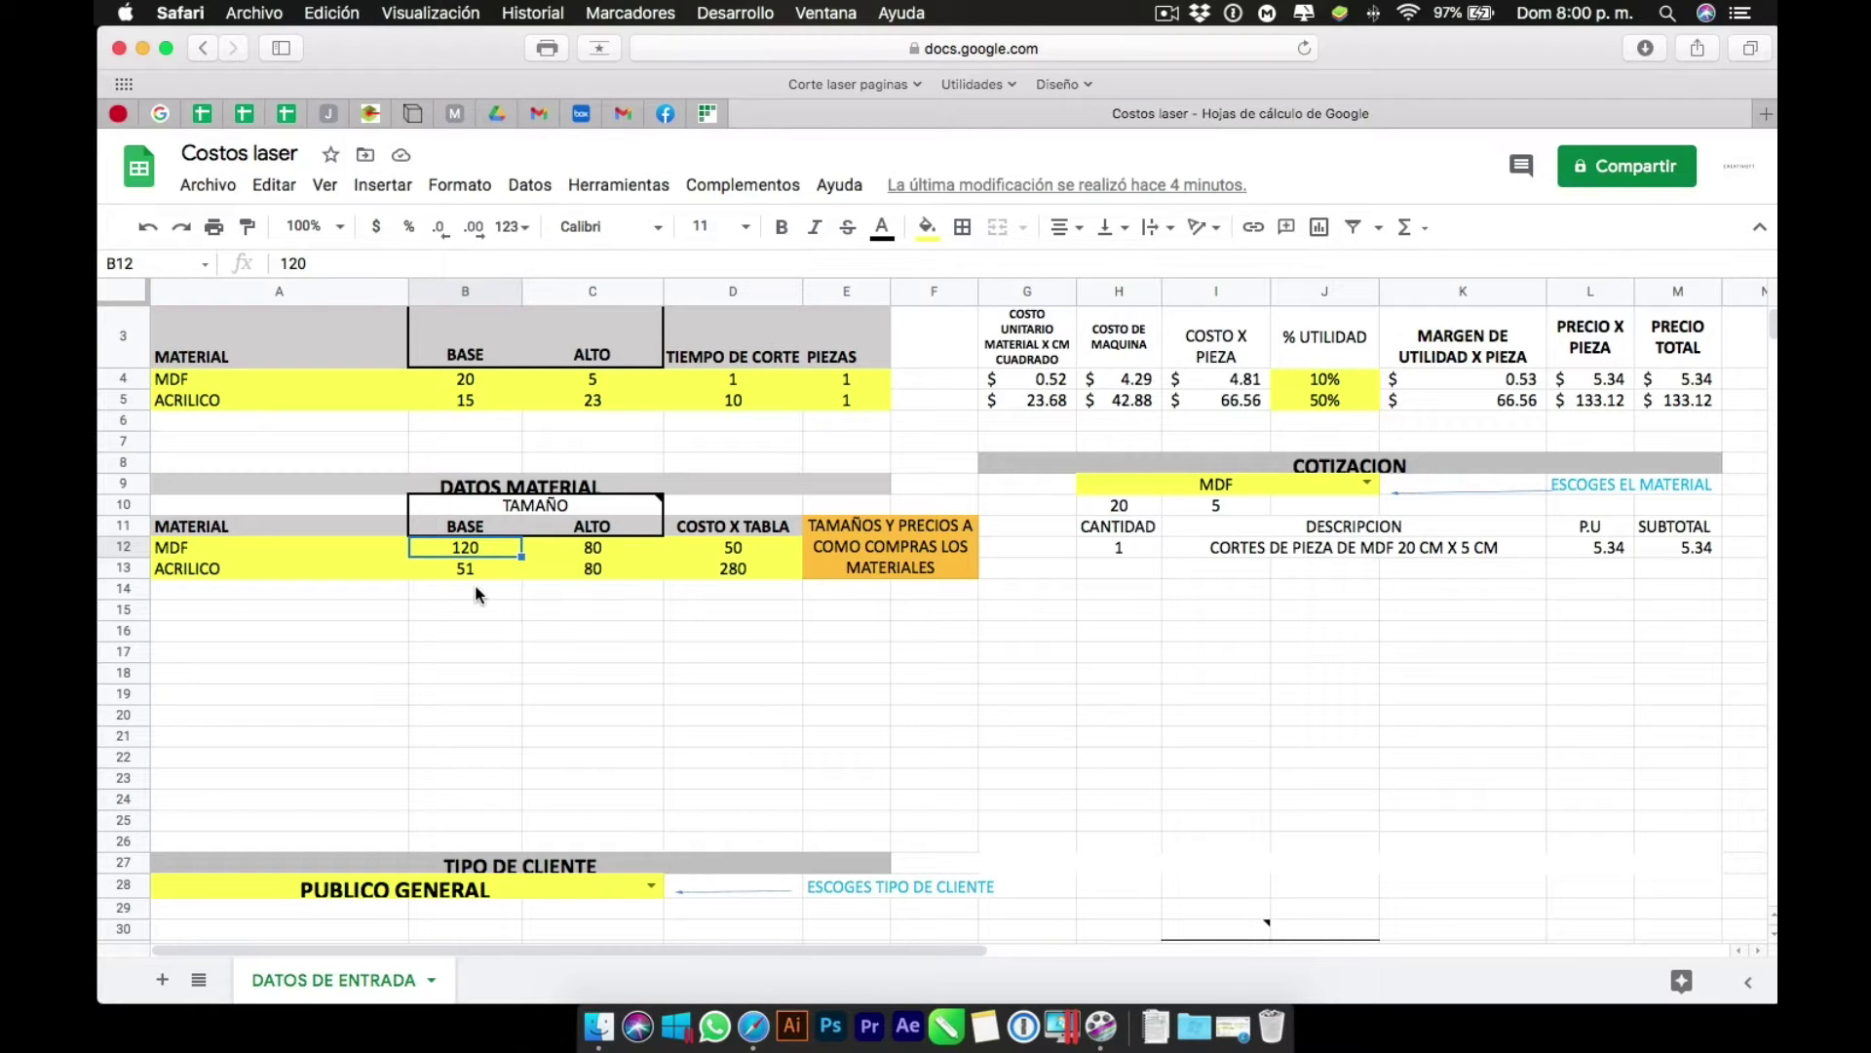
left_click(723, 552)
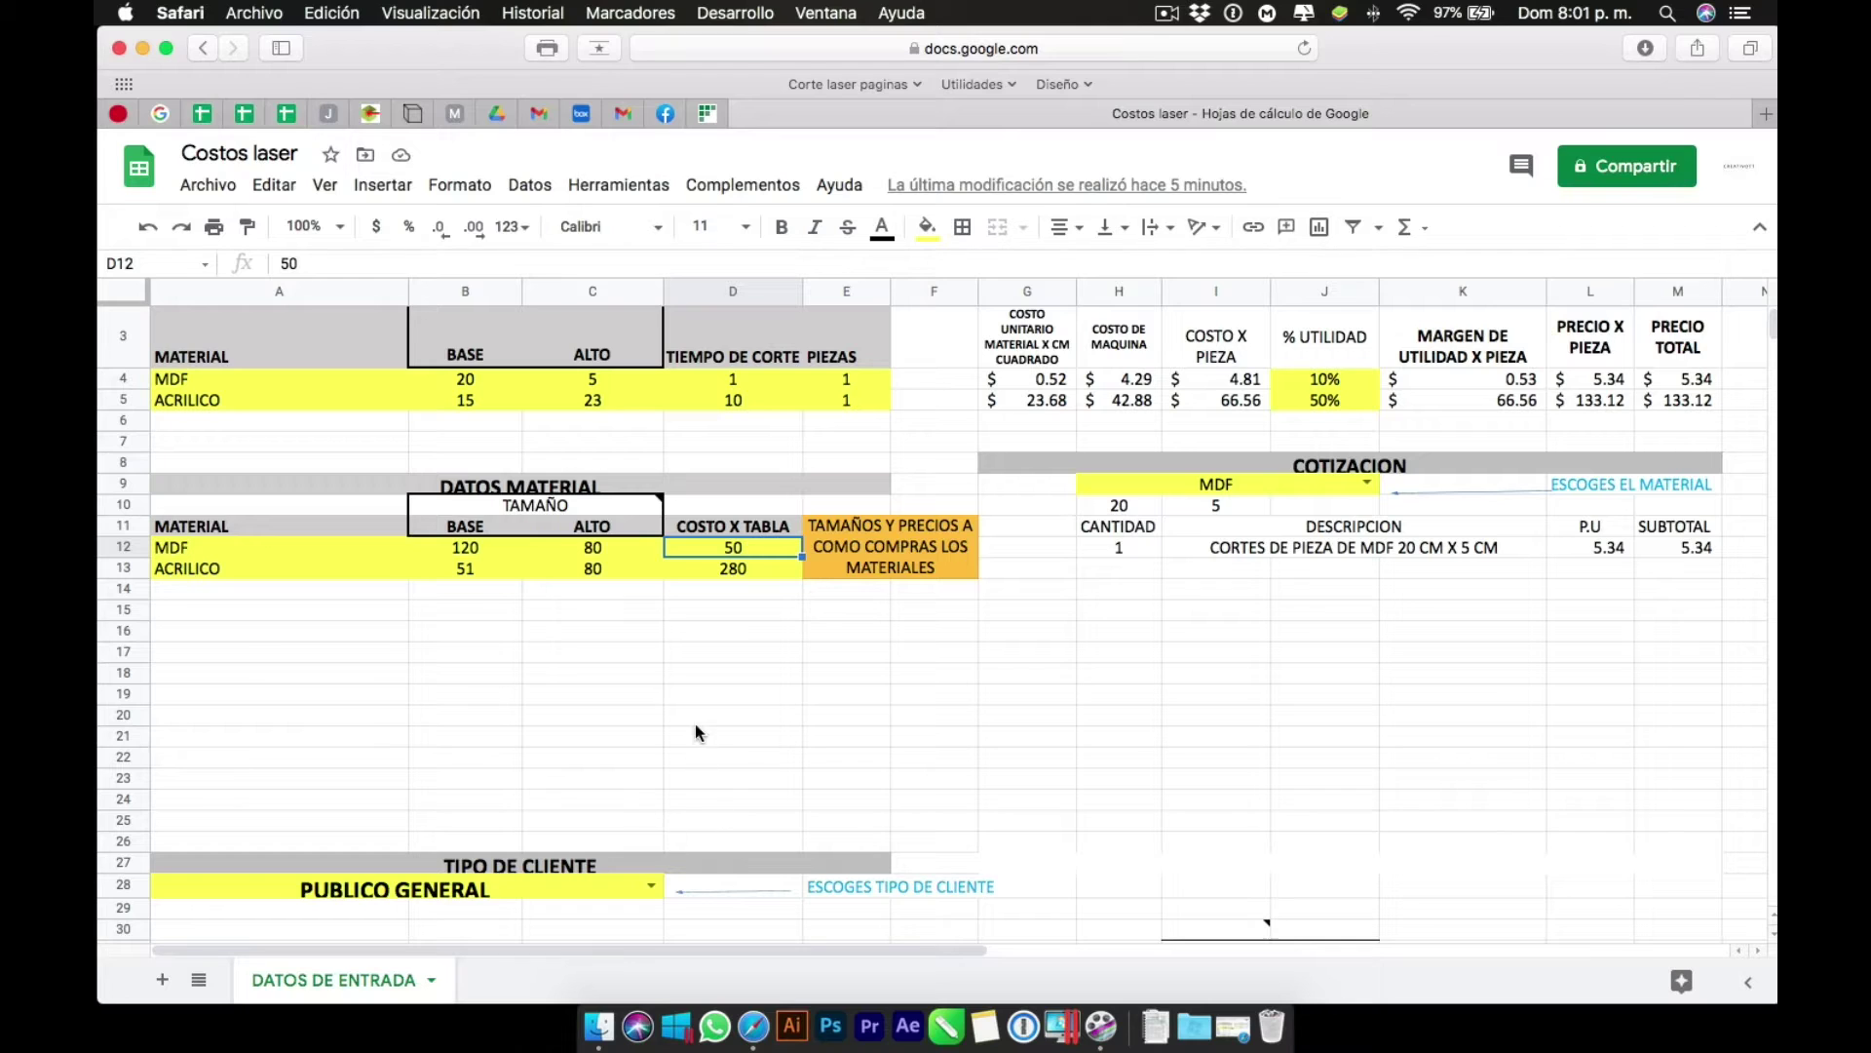
left_click(454, 549)
left_click_drag(445, 557, 601, 557)
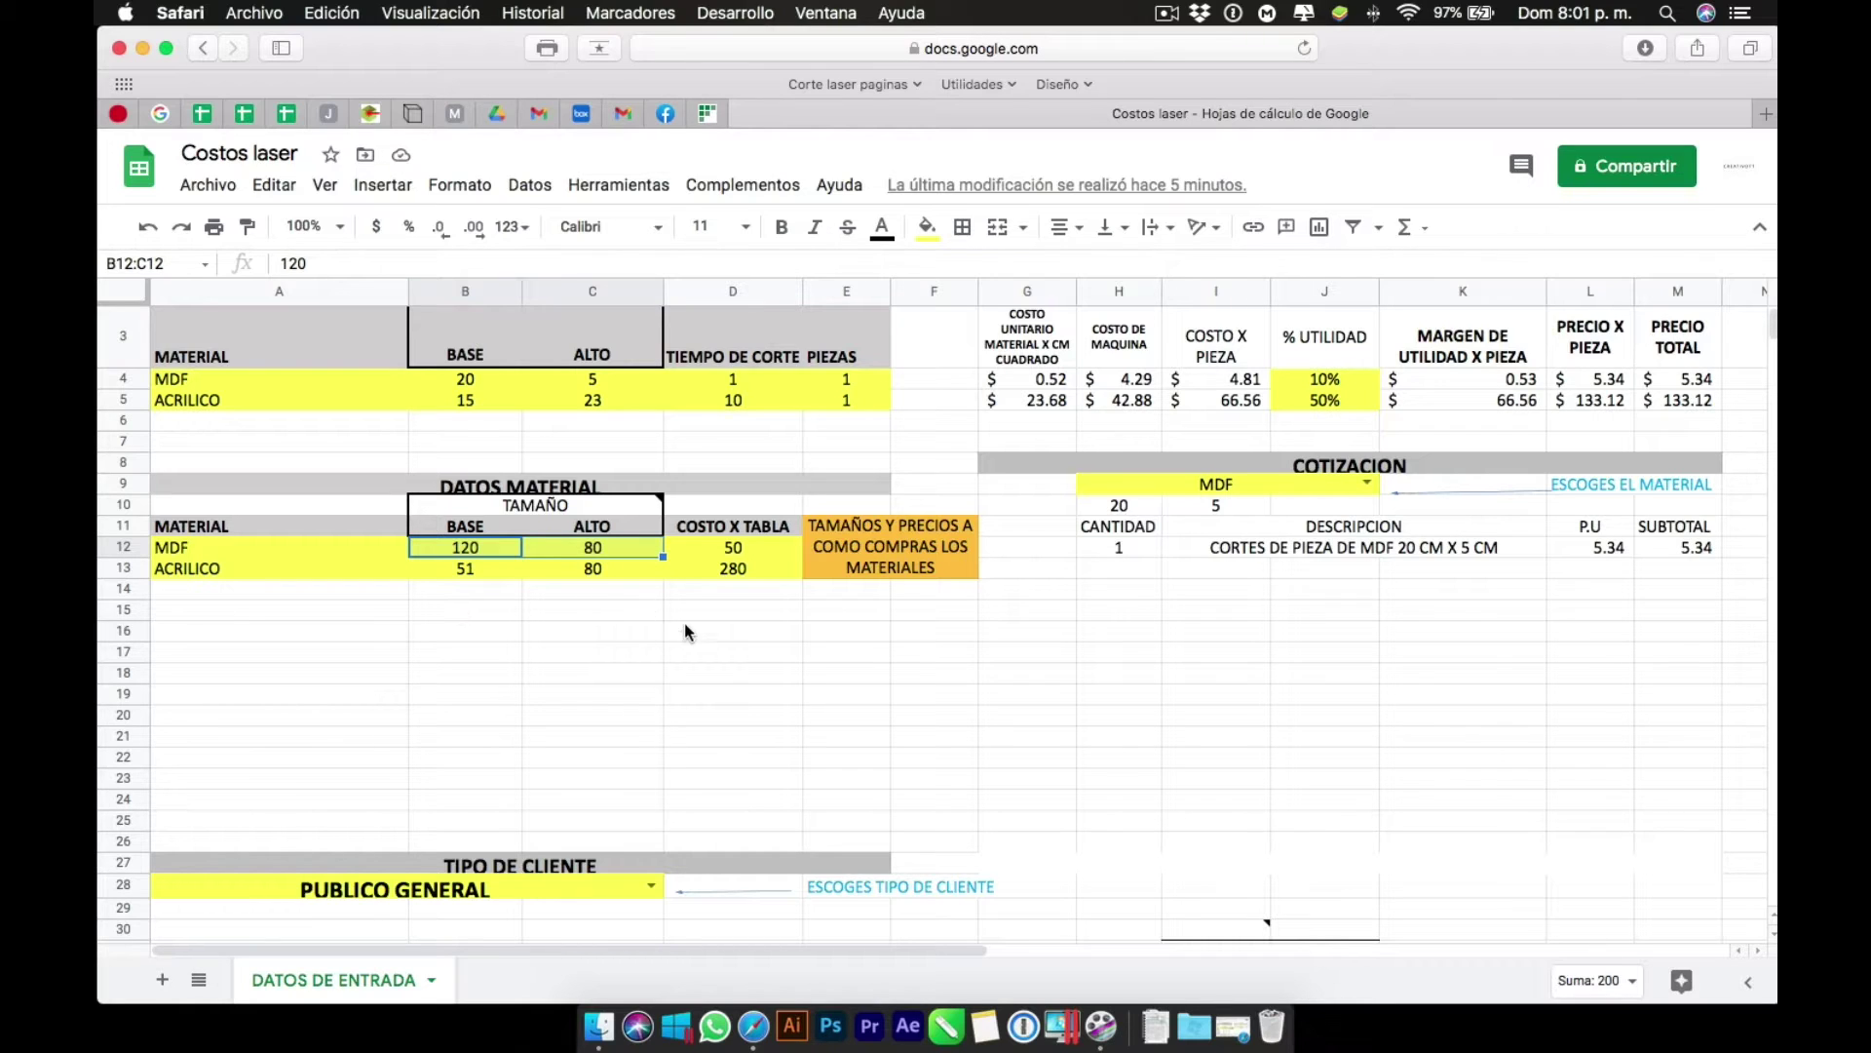
left_click(733, 547)
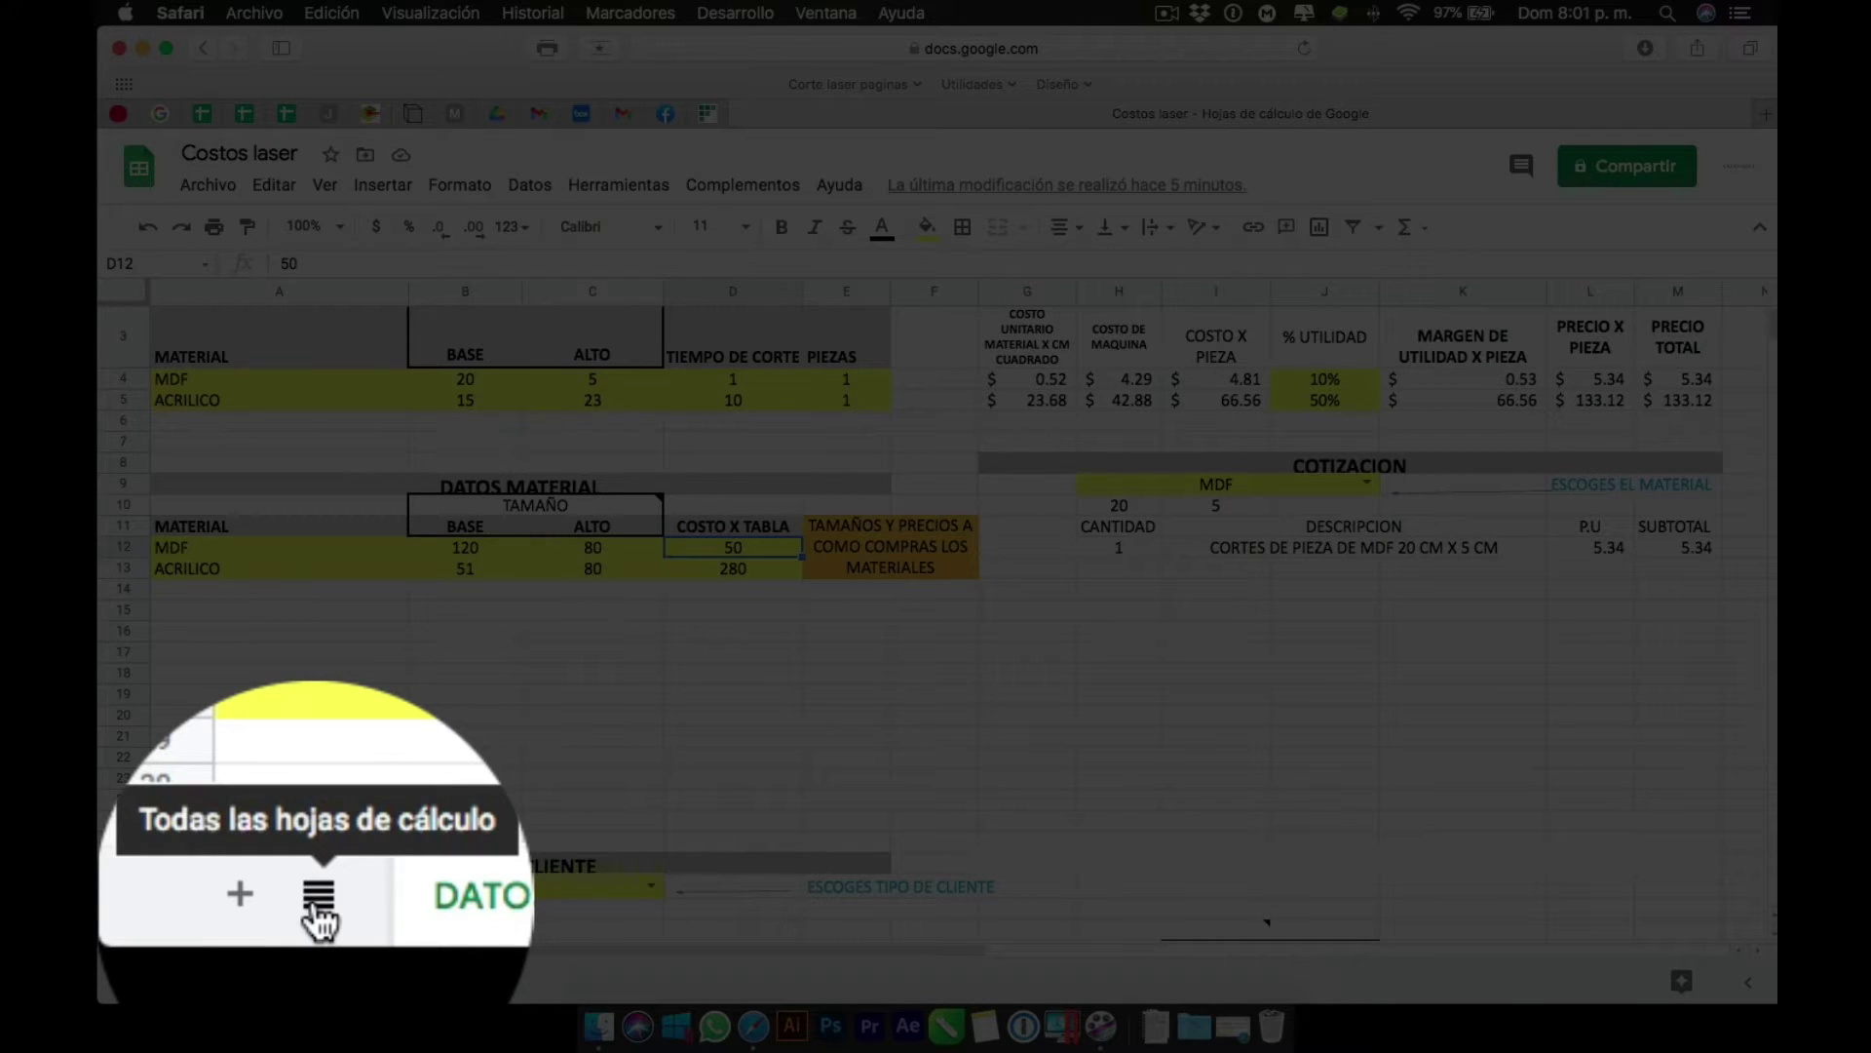
Unhide the costos MDF sheet and return to the DATOS DE ENTRADA sheet.
left_click(199, 979)
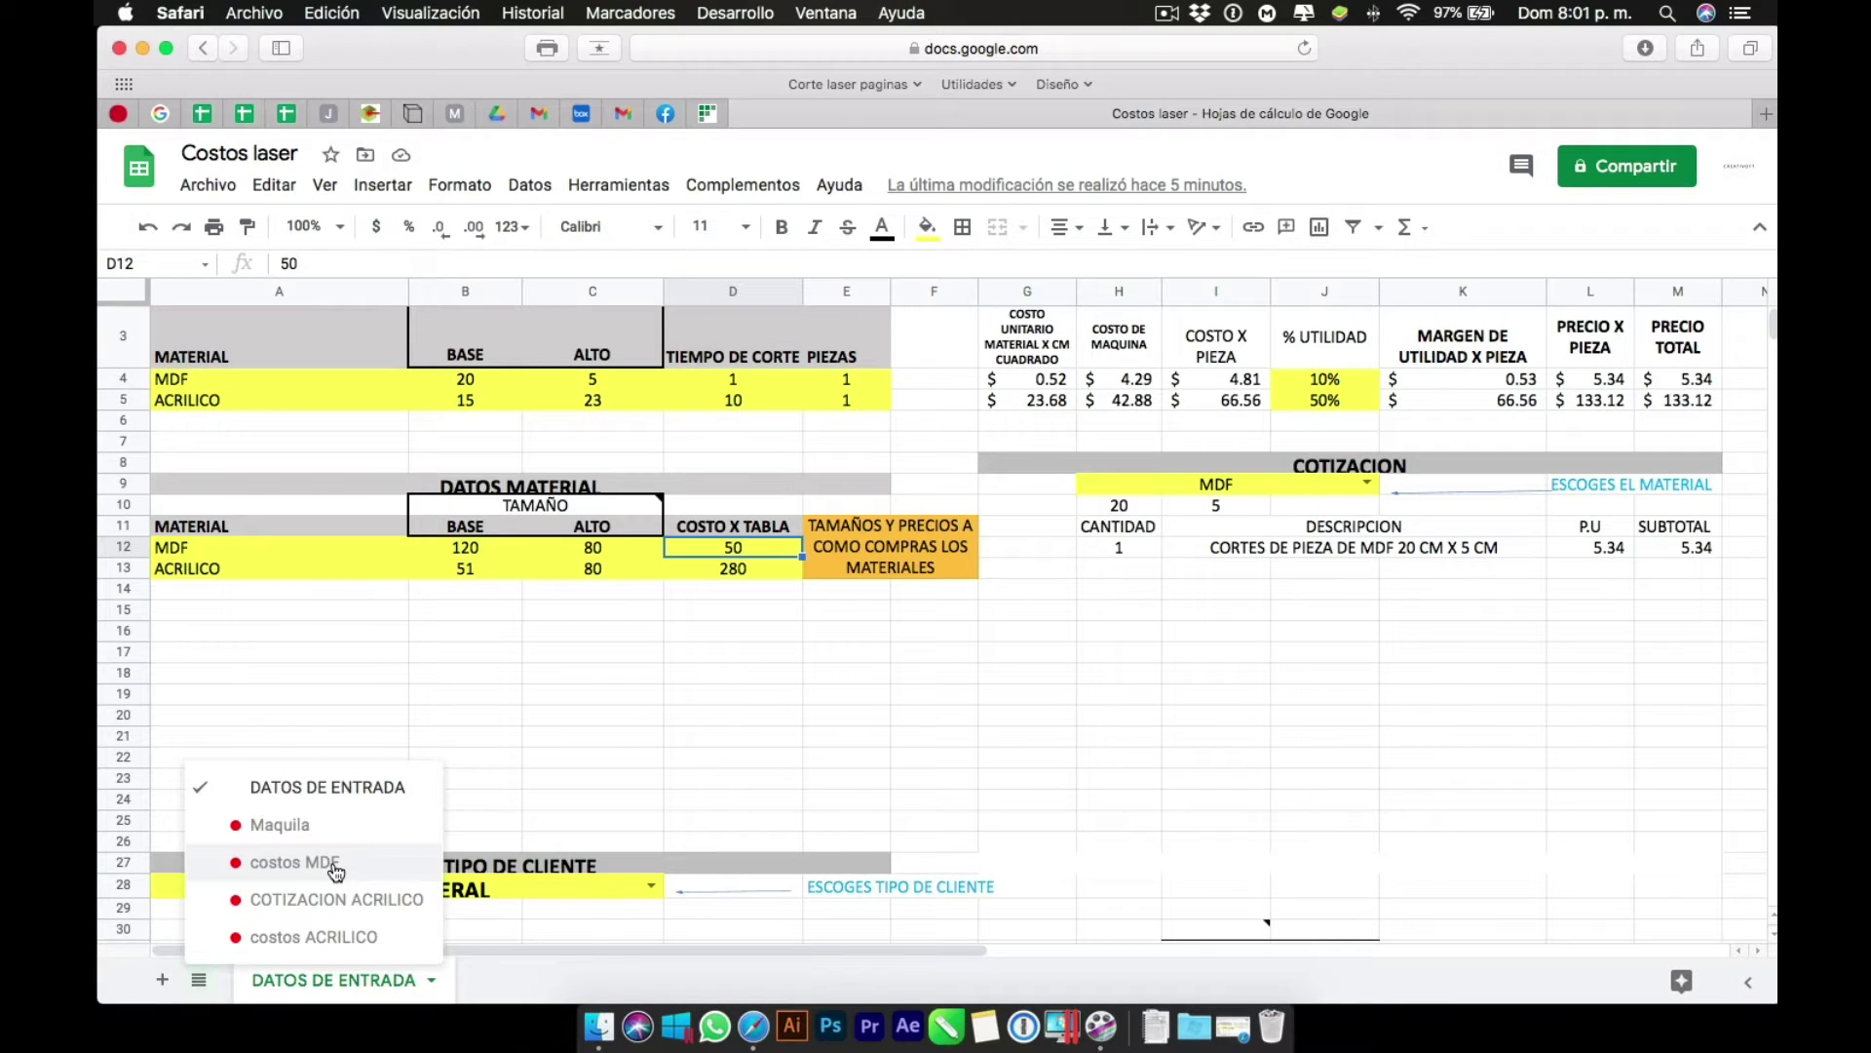
left_click(336, 866)
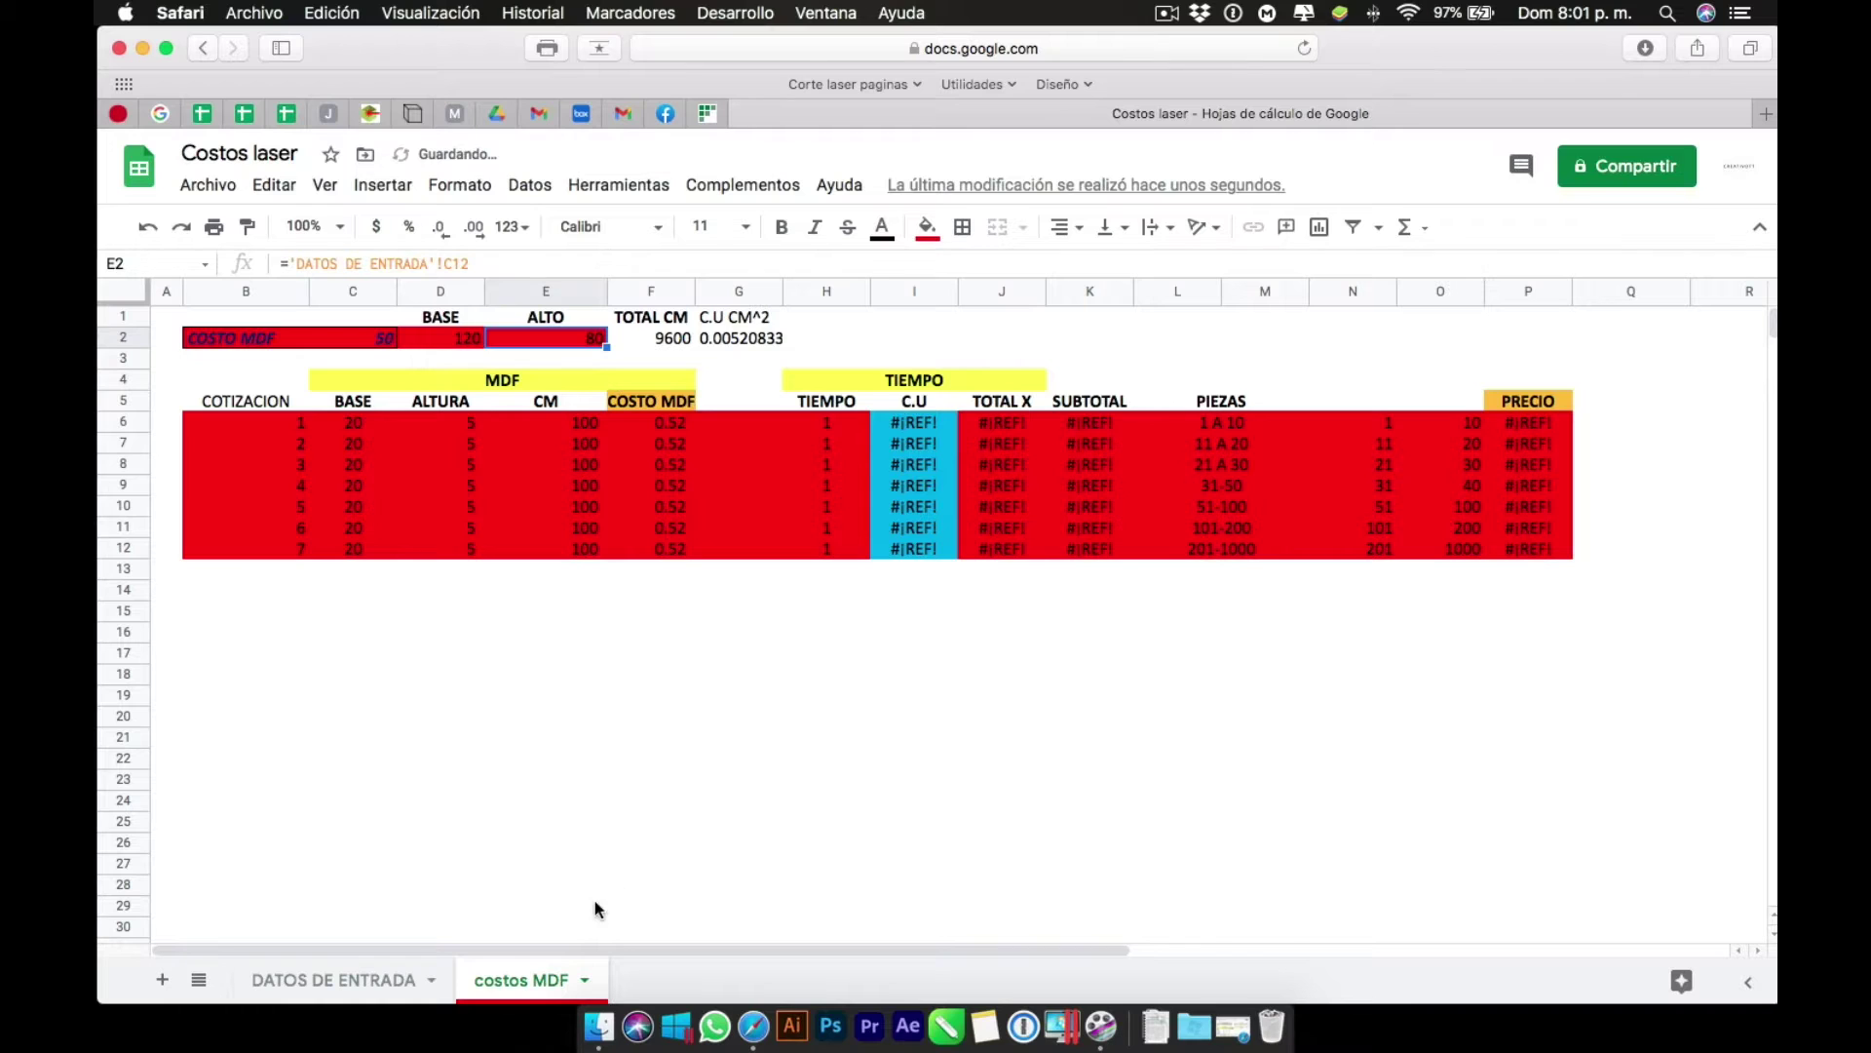
left_click(362, 979)
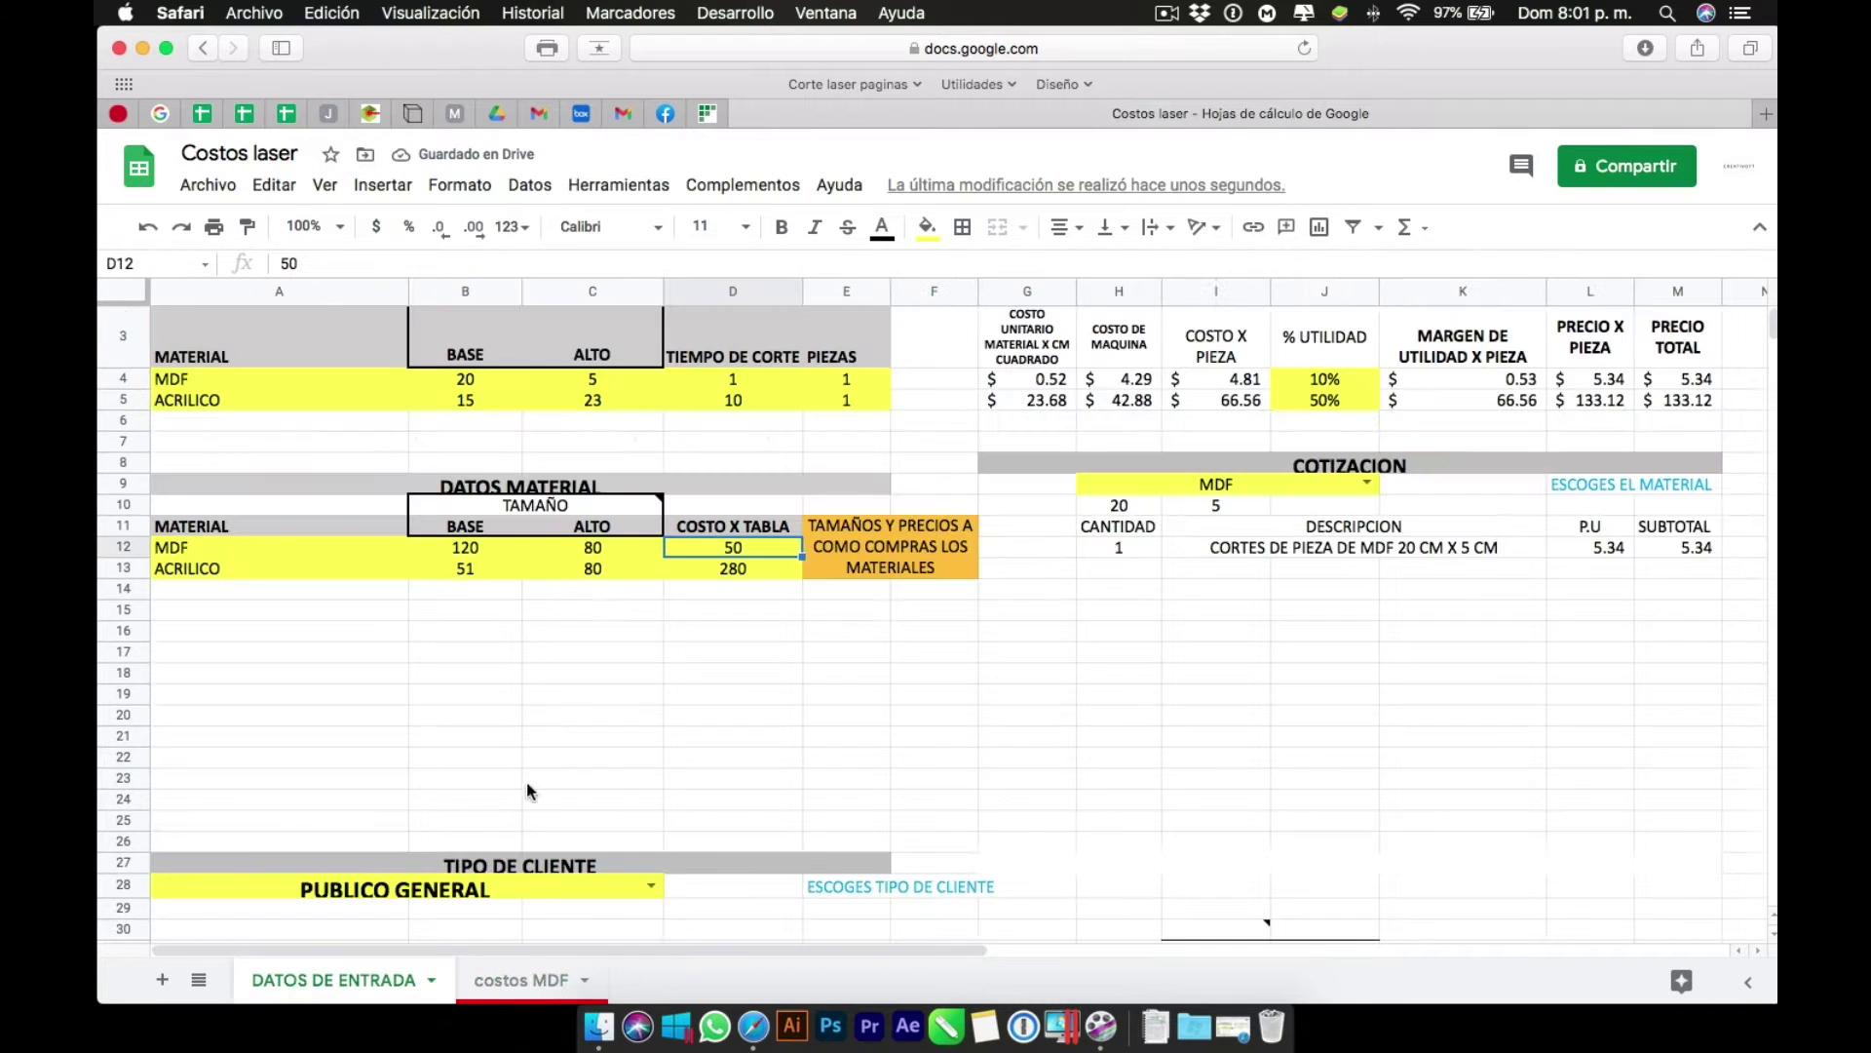
Compare the MDF row of the DATOS MATERIAL table with the costos MDF sheet.
left_click(384, 548)
left_click_drag(384, 548, 733, 551)
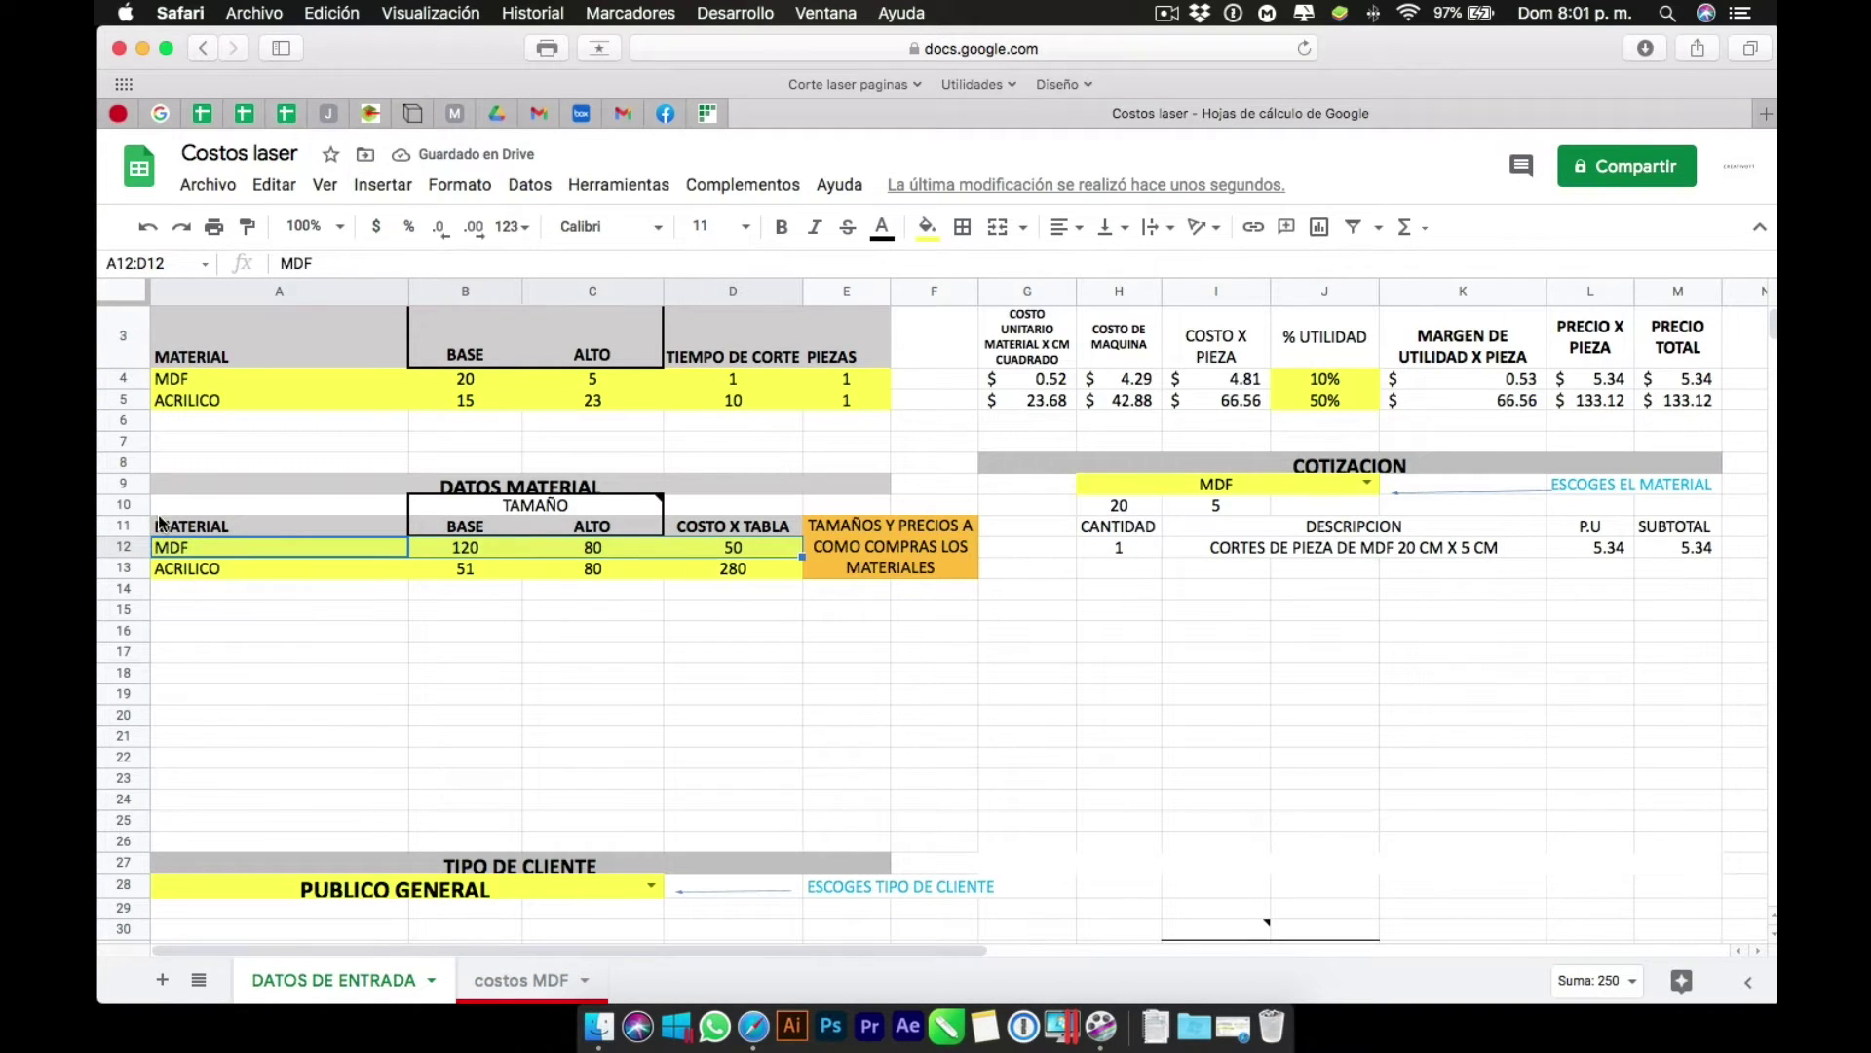
left_click(517, 982)
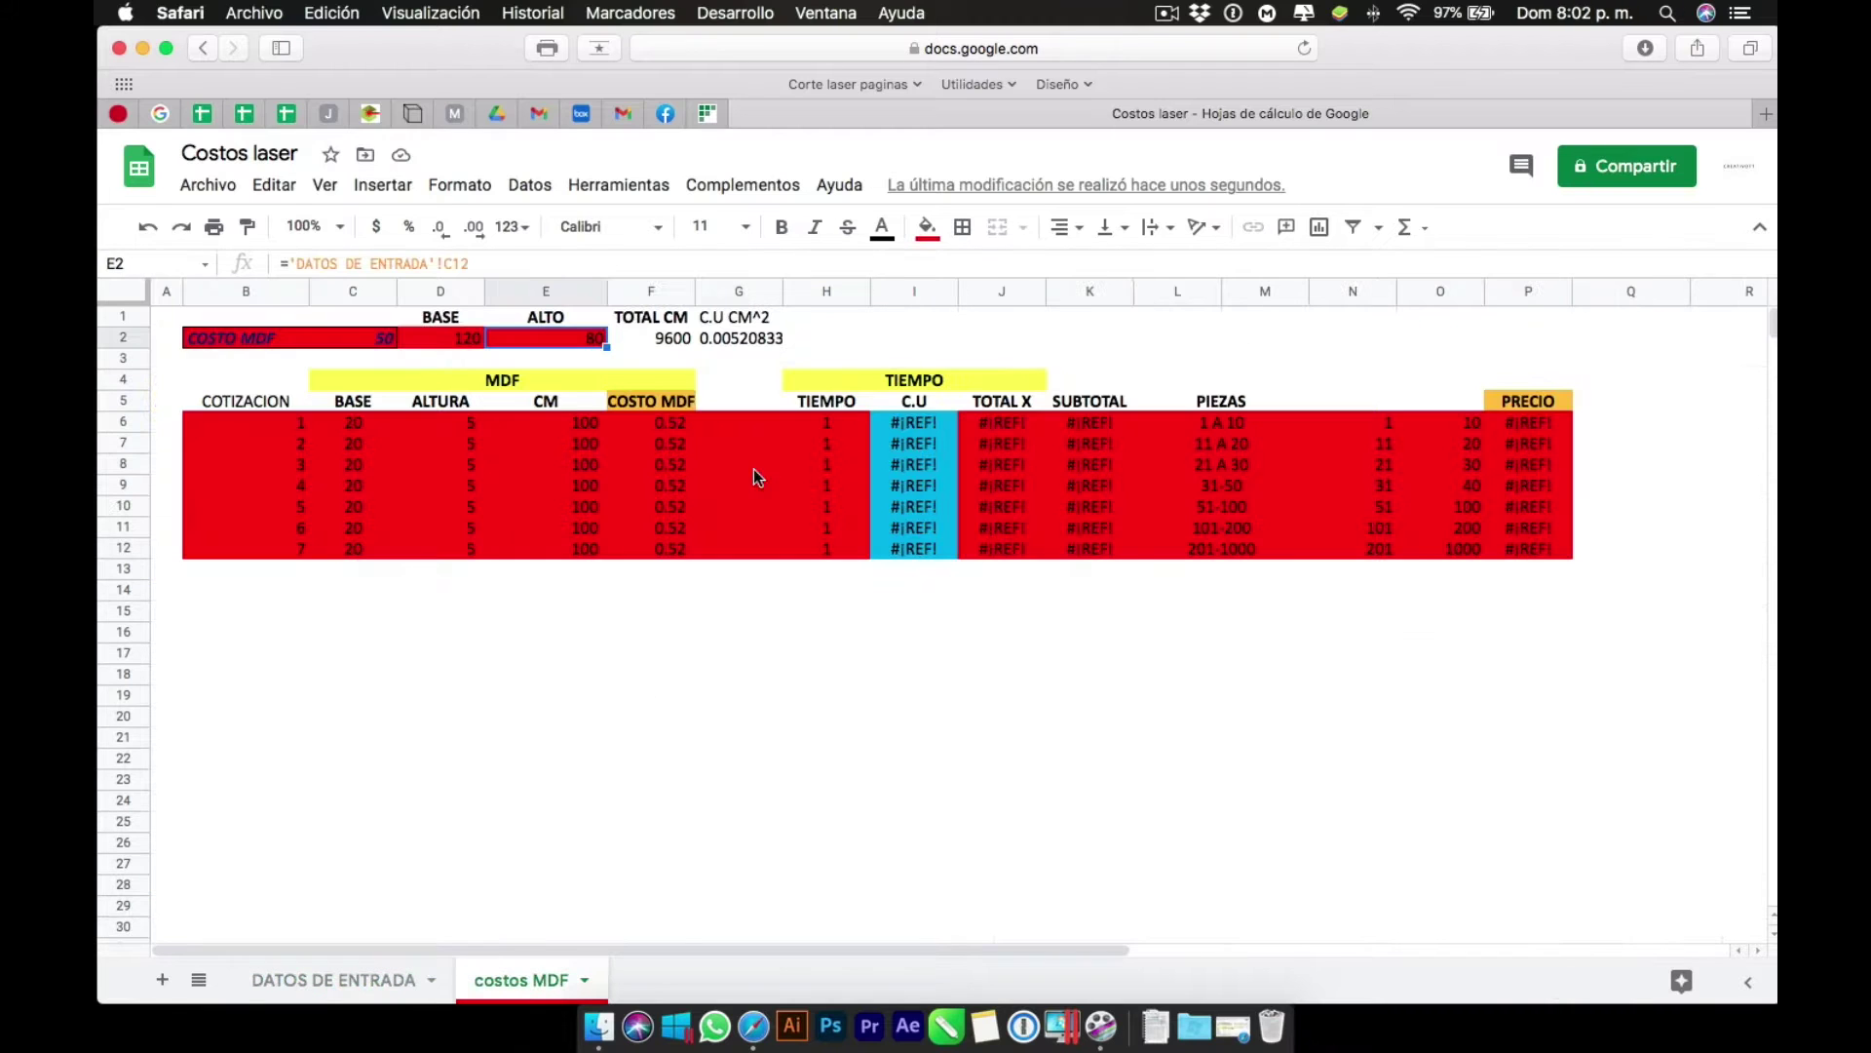
left_click(392, 964)
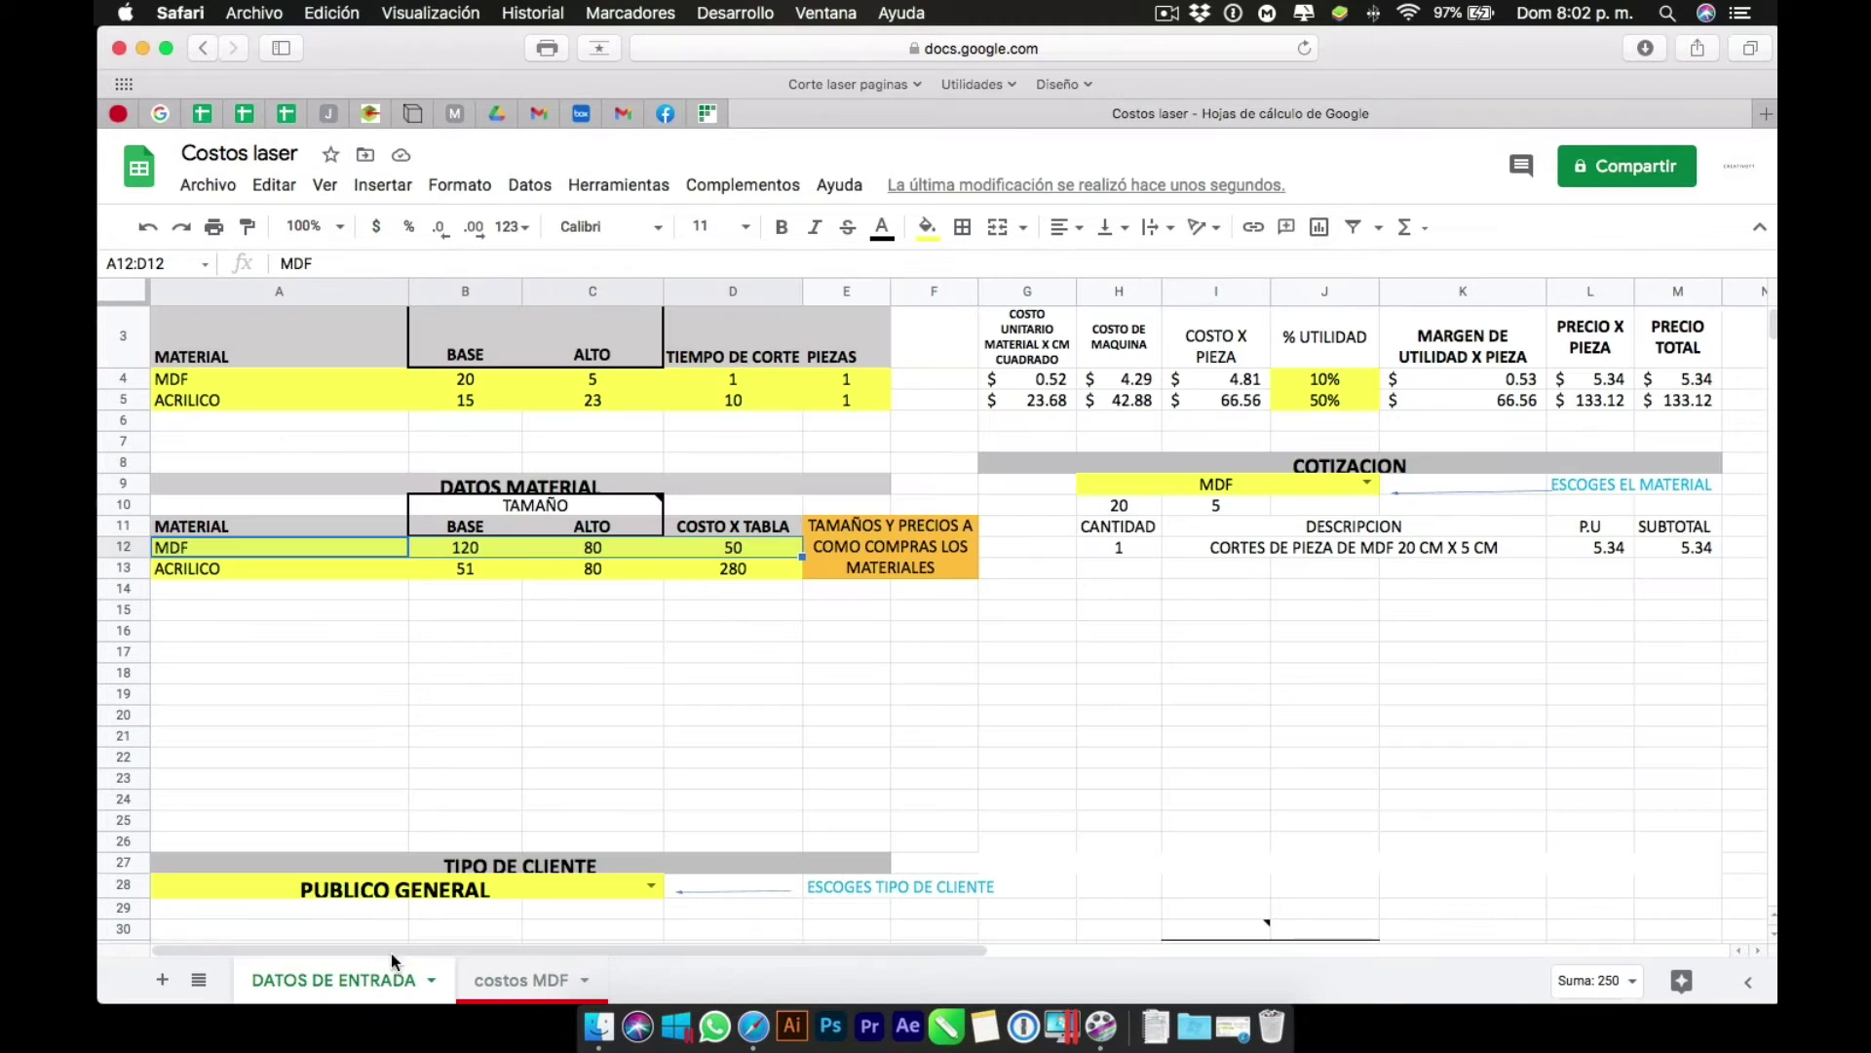
left_click(733, 551)
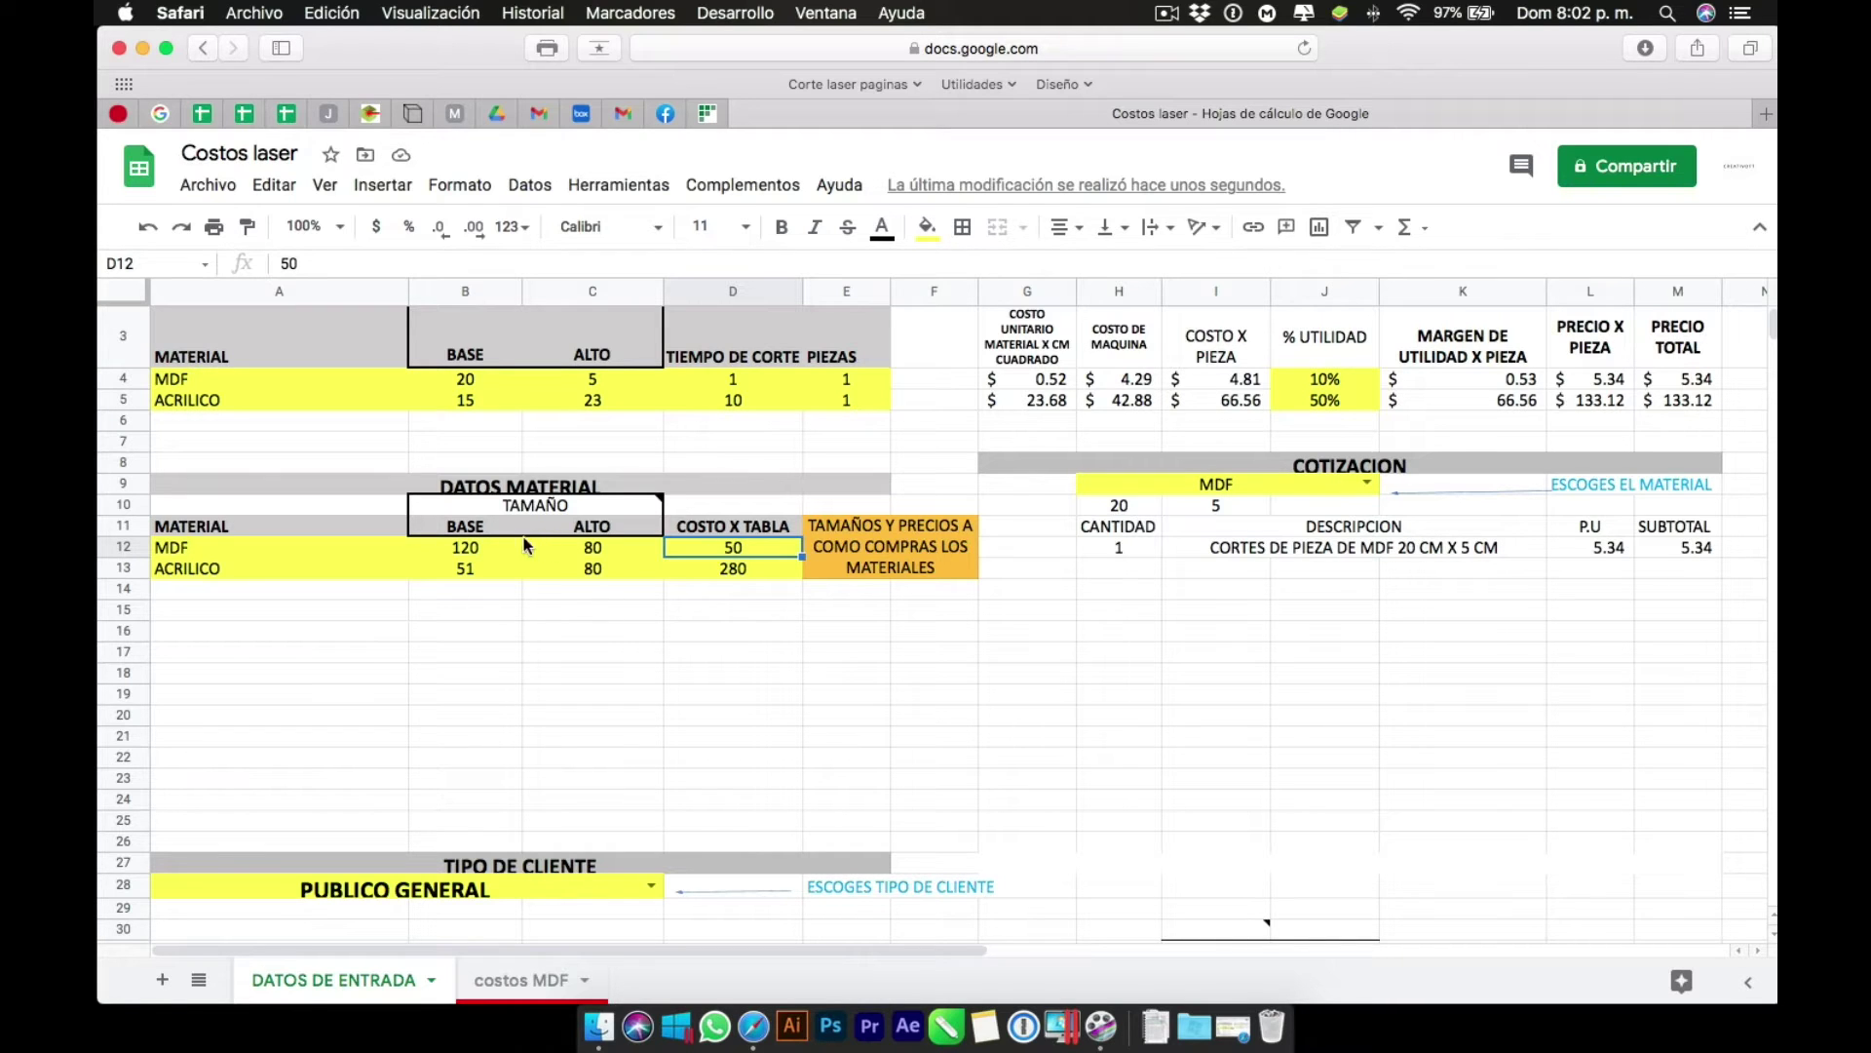
left_click(490, 549)
left_click(565, 553)
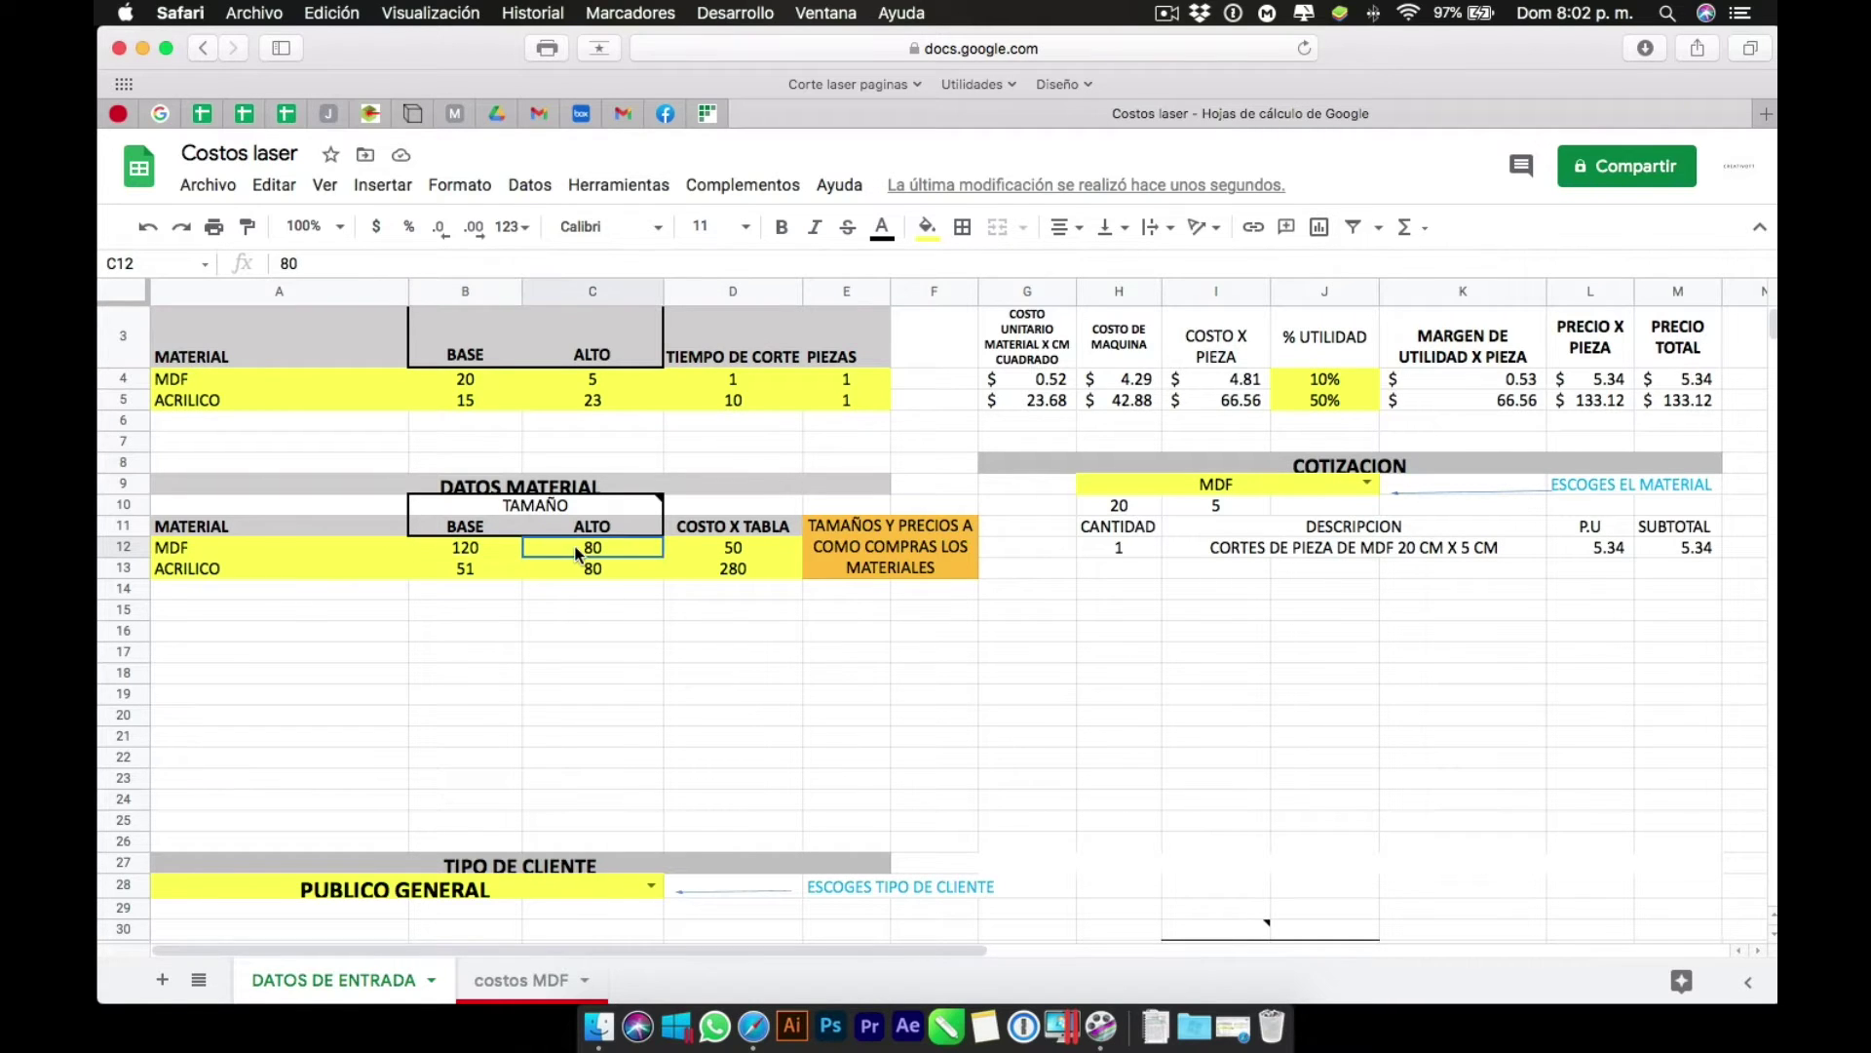
Inspect the board cost, base, height, total area and unit cost formulas in row 2 of the costos MDF sheet.
left_click(530, 980)
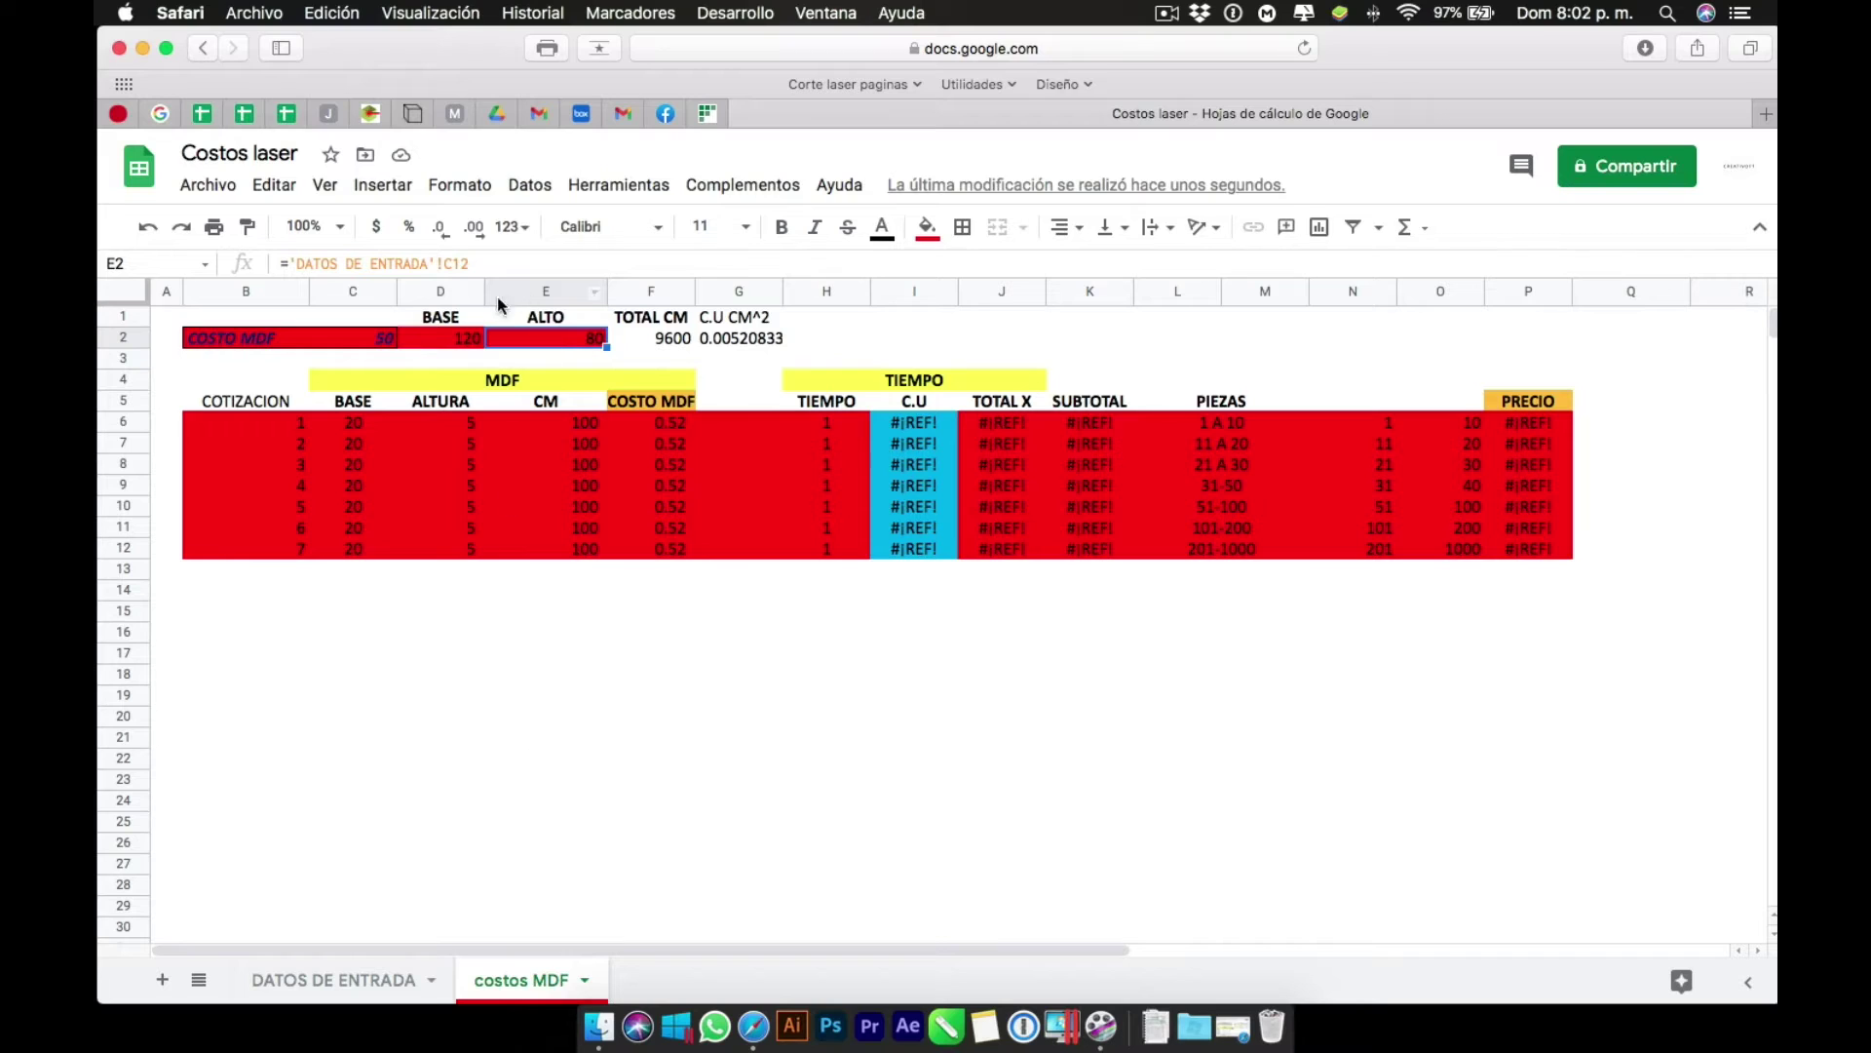
left_click(319, 341)
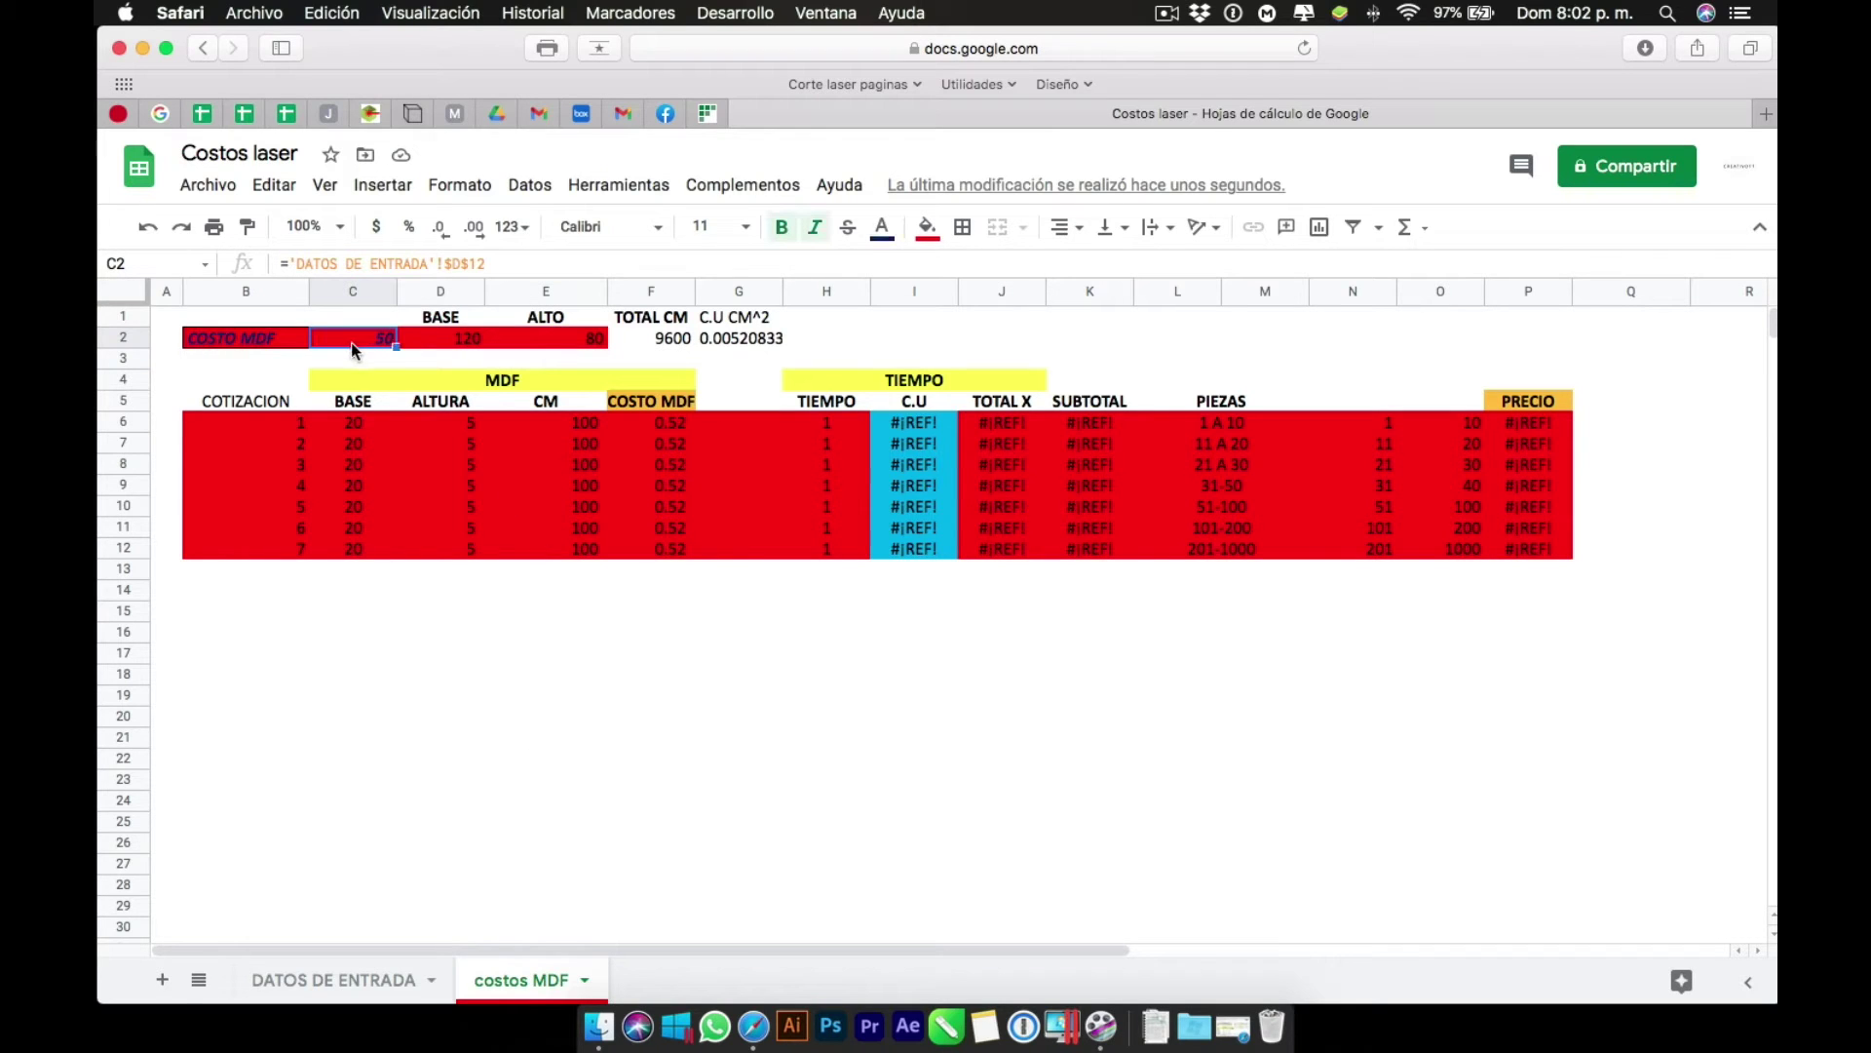
left_click(459, 341)
left_click(595, 337)
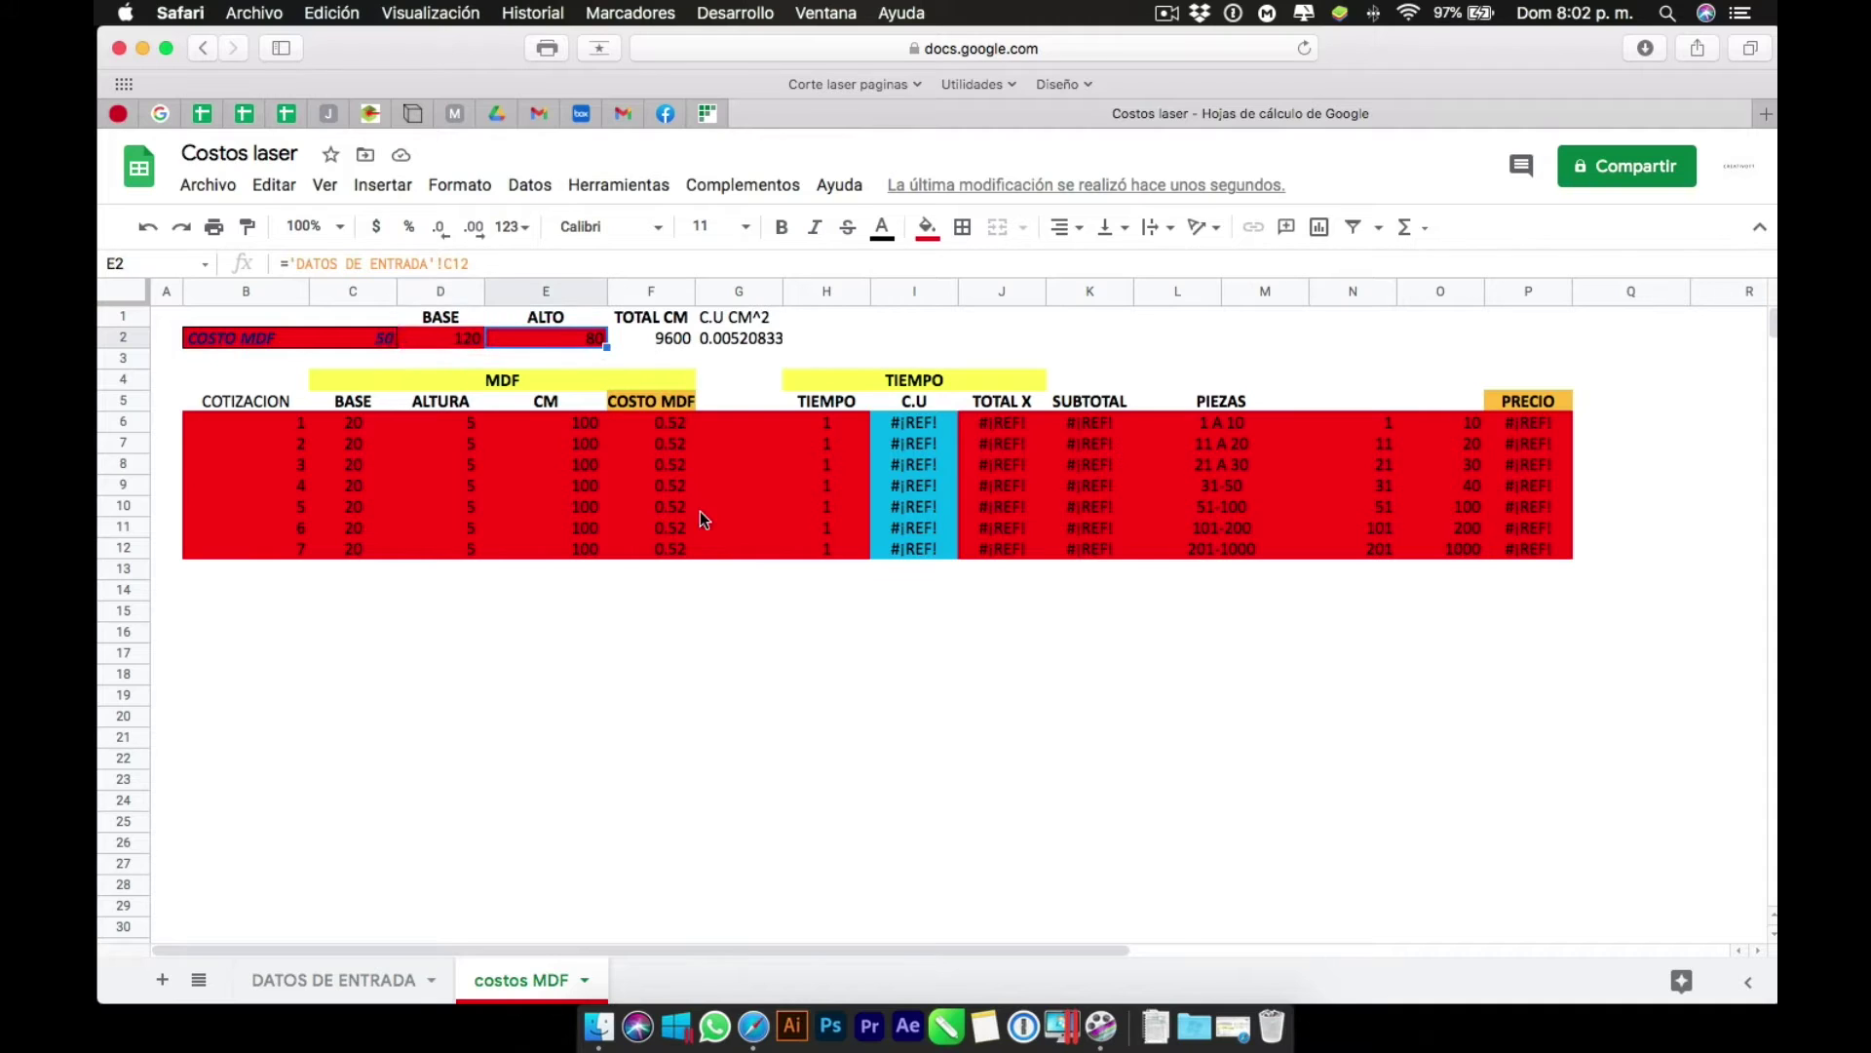
left_click(653, 341)
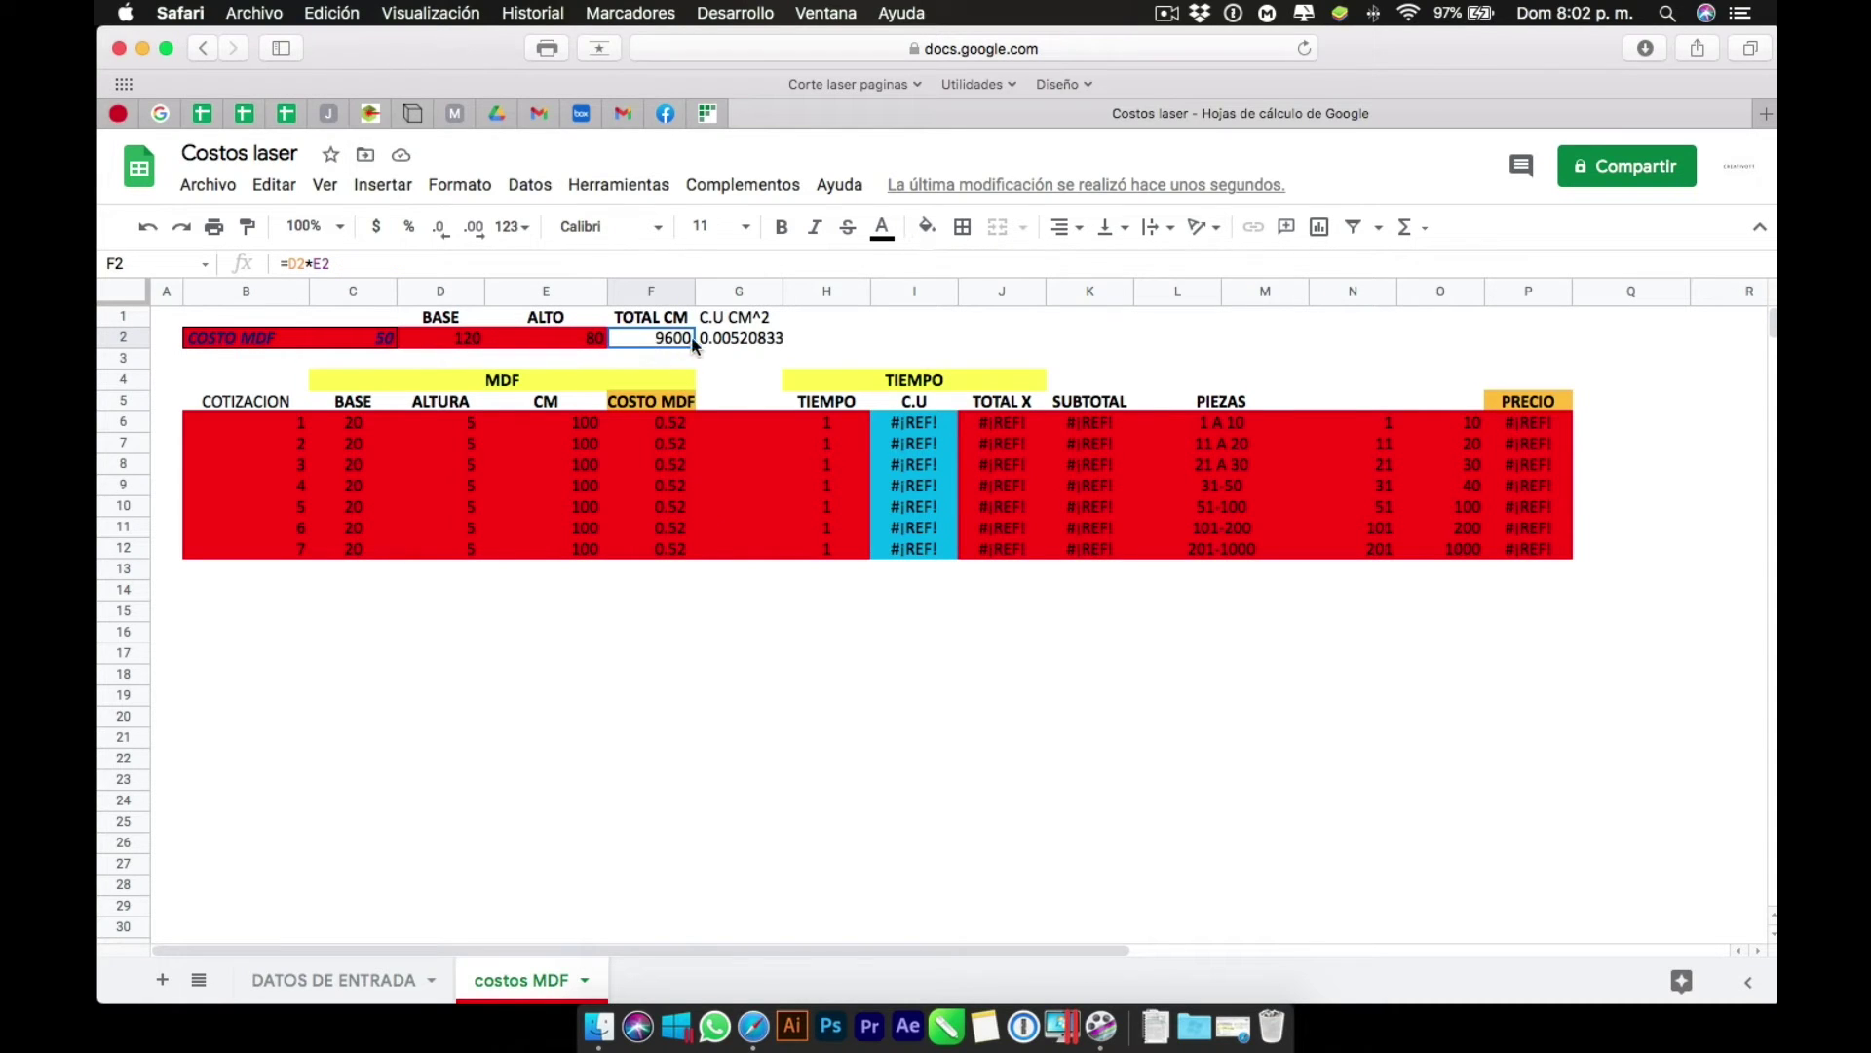
left_click(716, 339)
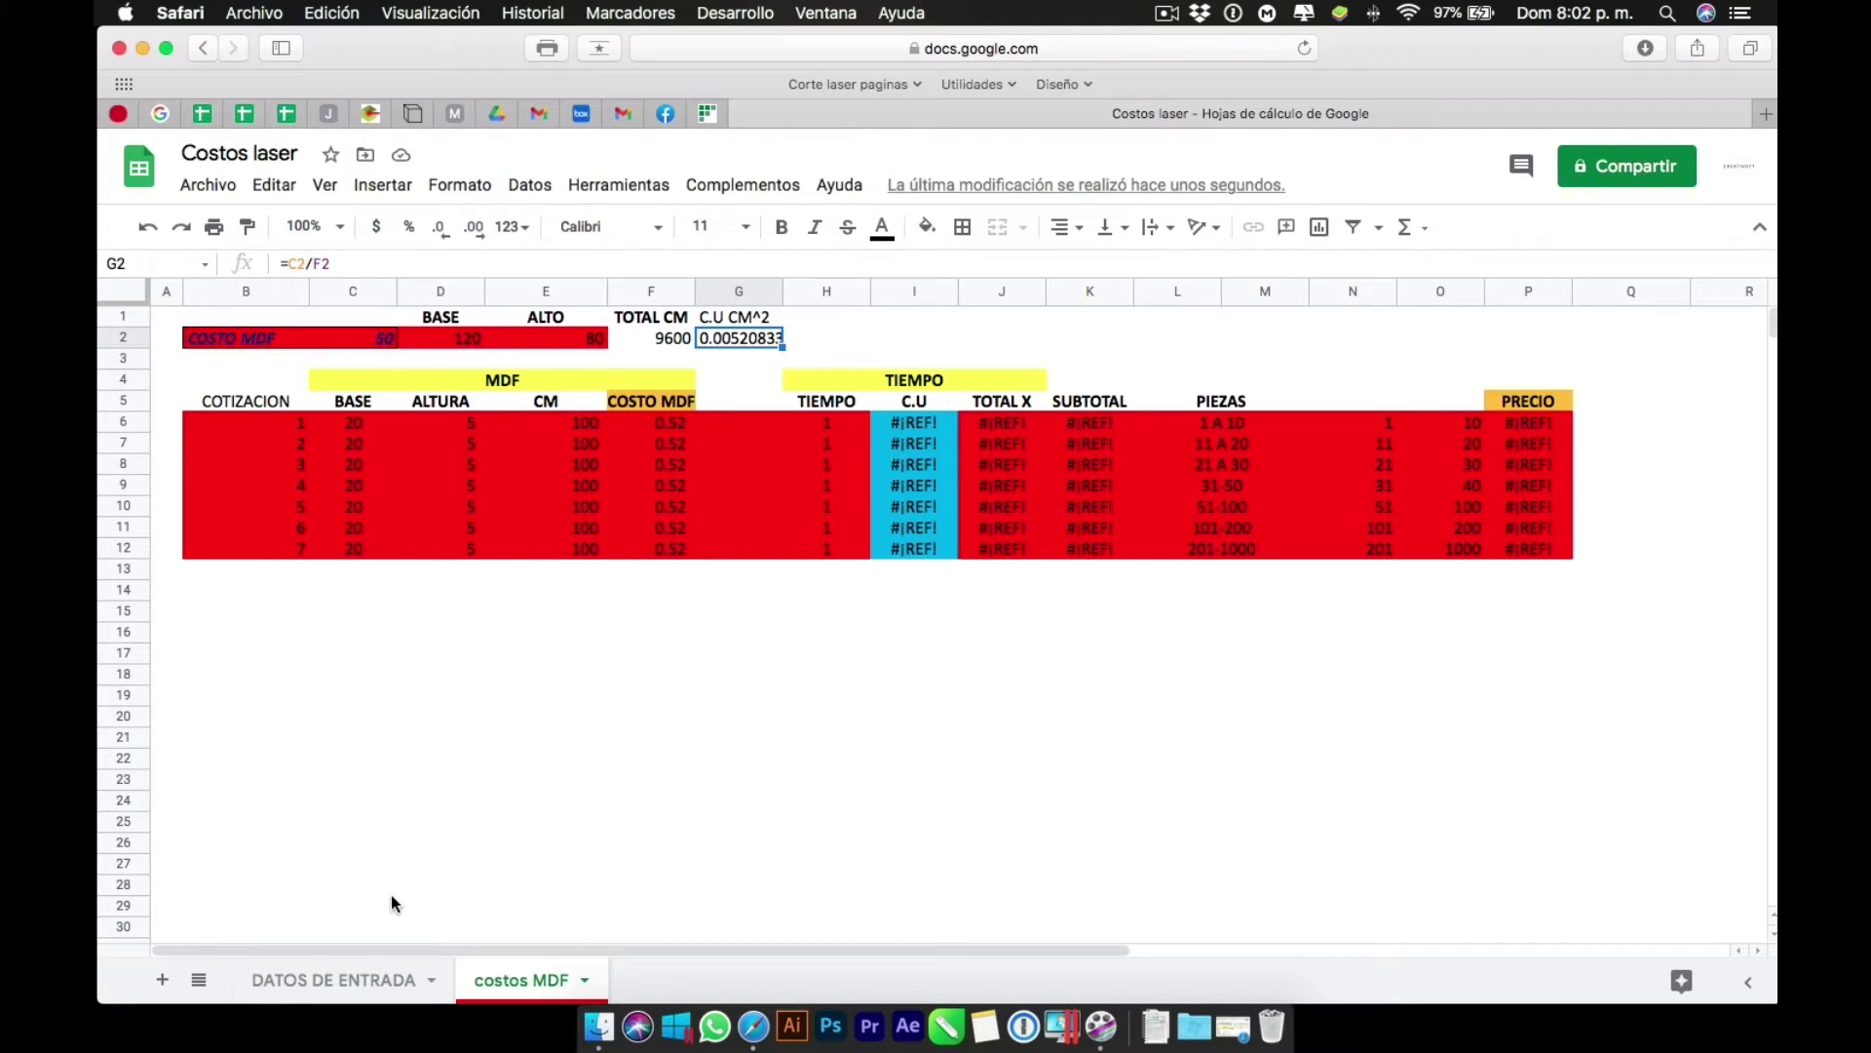
Add a material row below ACRILICO in DATOS DE ENTRADA: MDF 6 mm, base 120, height 80, cost per board 70.
left_click(307, 978)
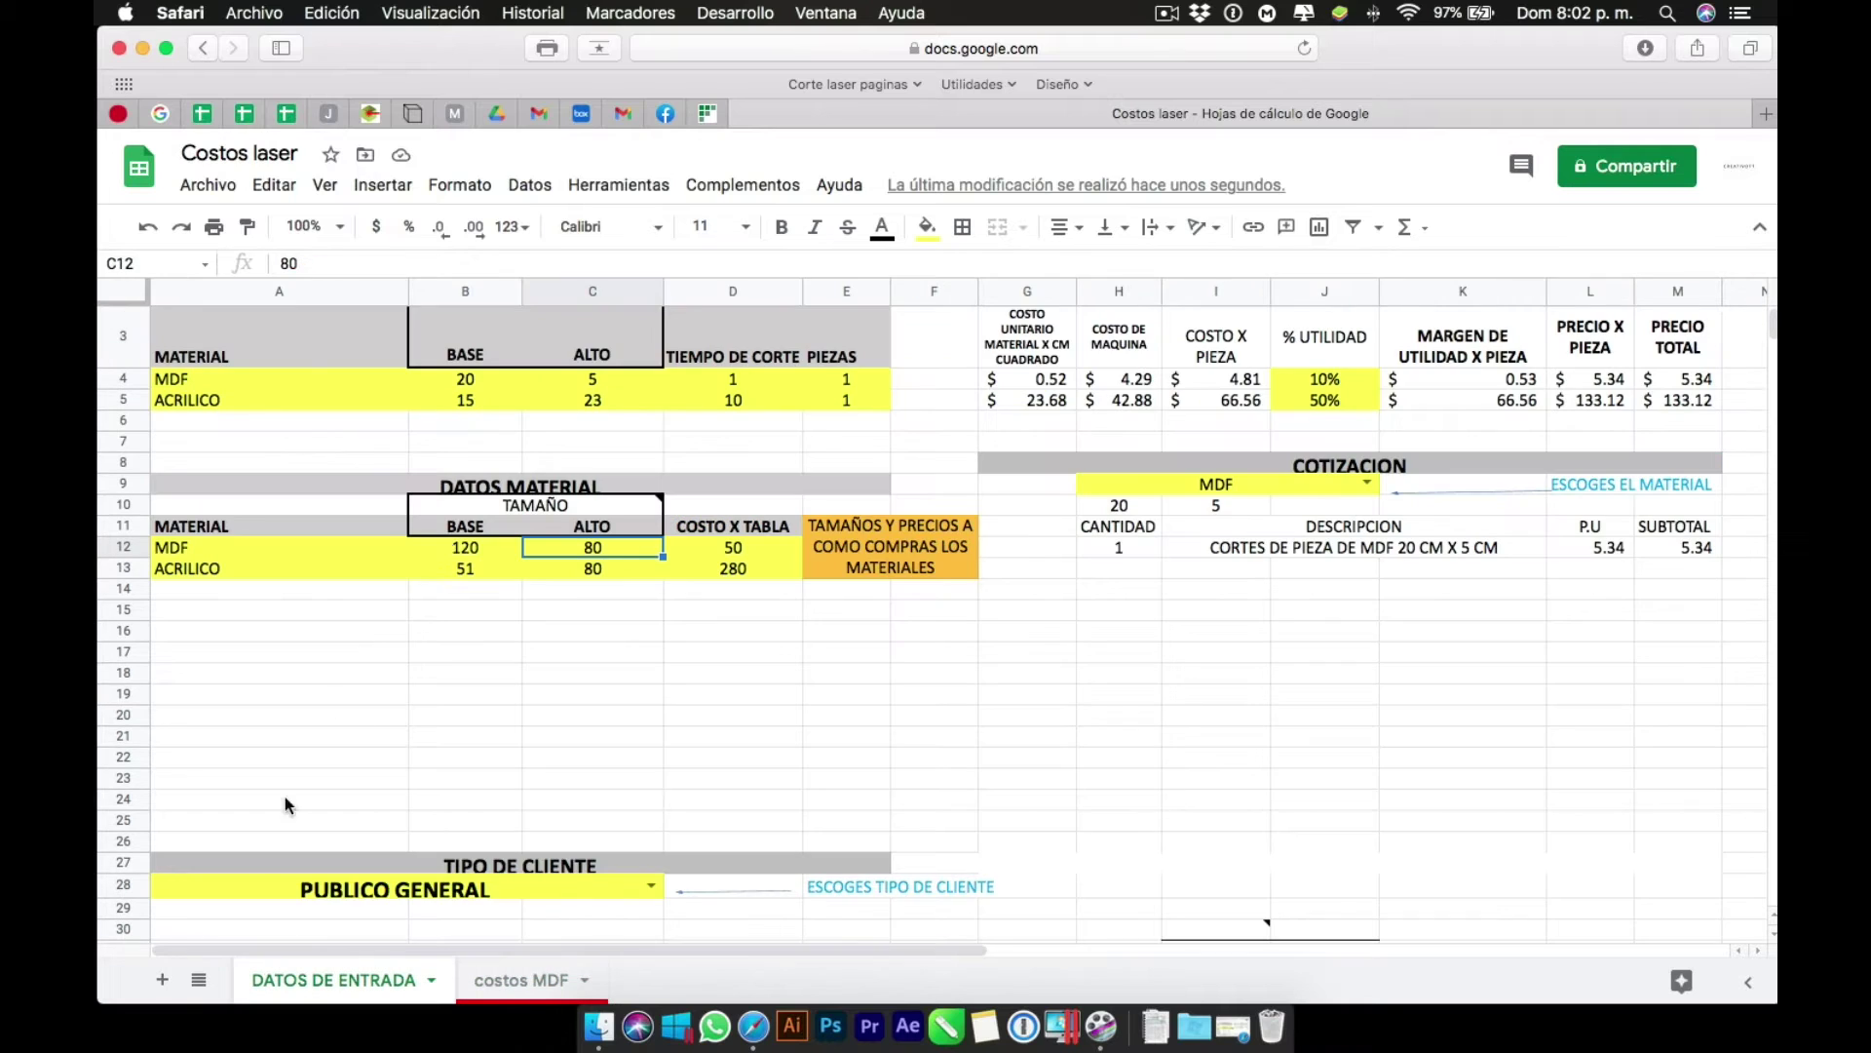
left_click_drag(242, 593, 805, 680)
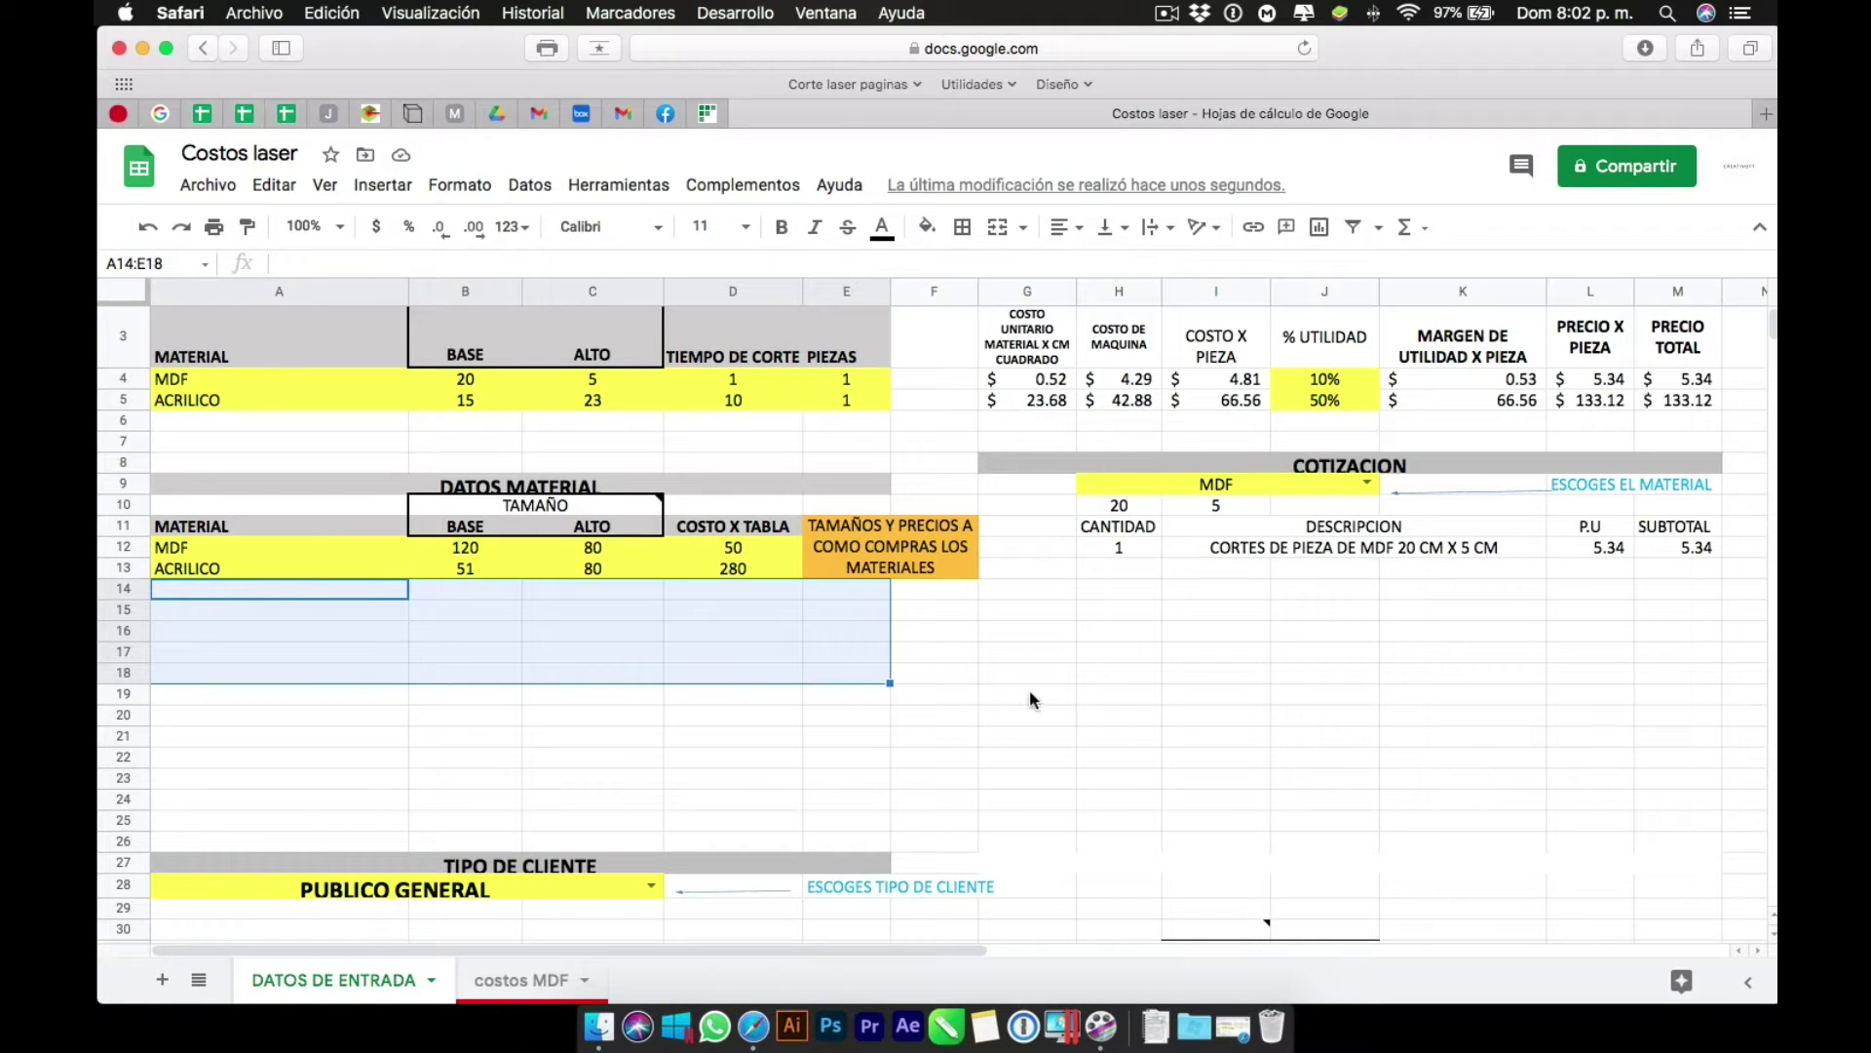
left_click(277, 597)
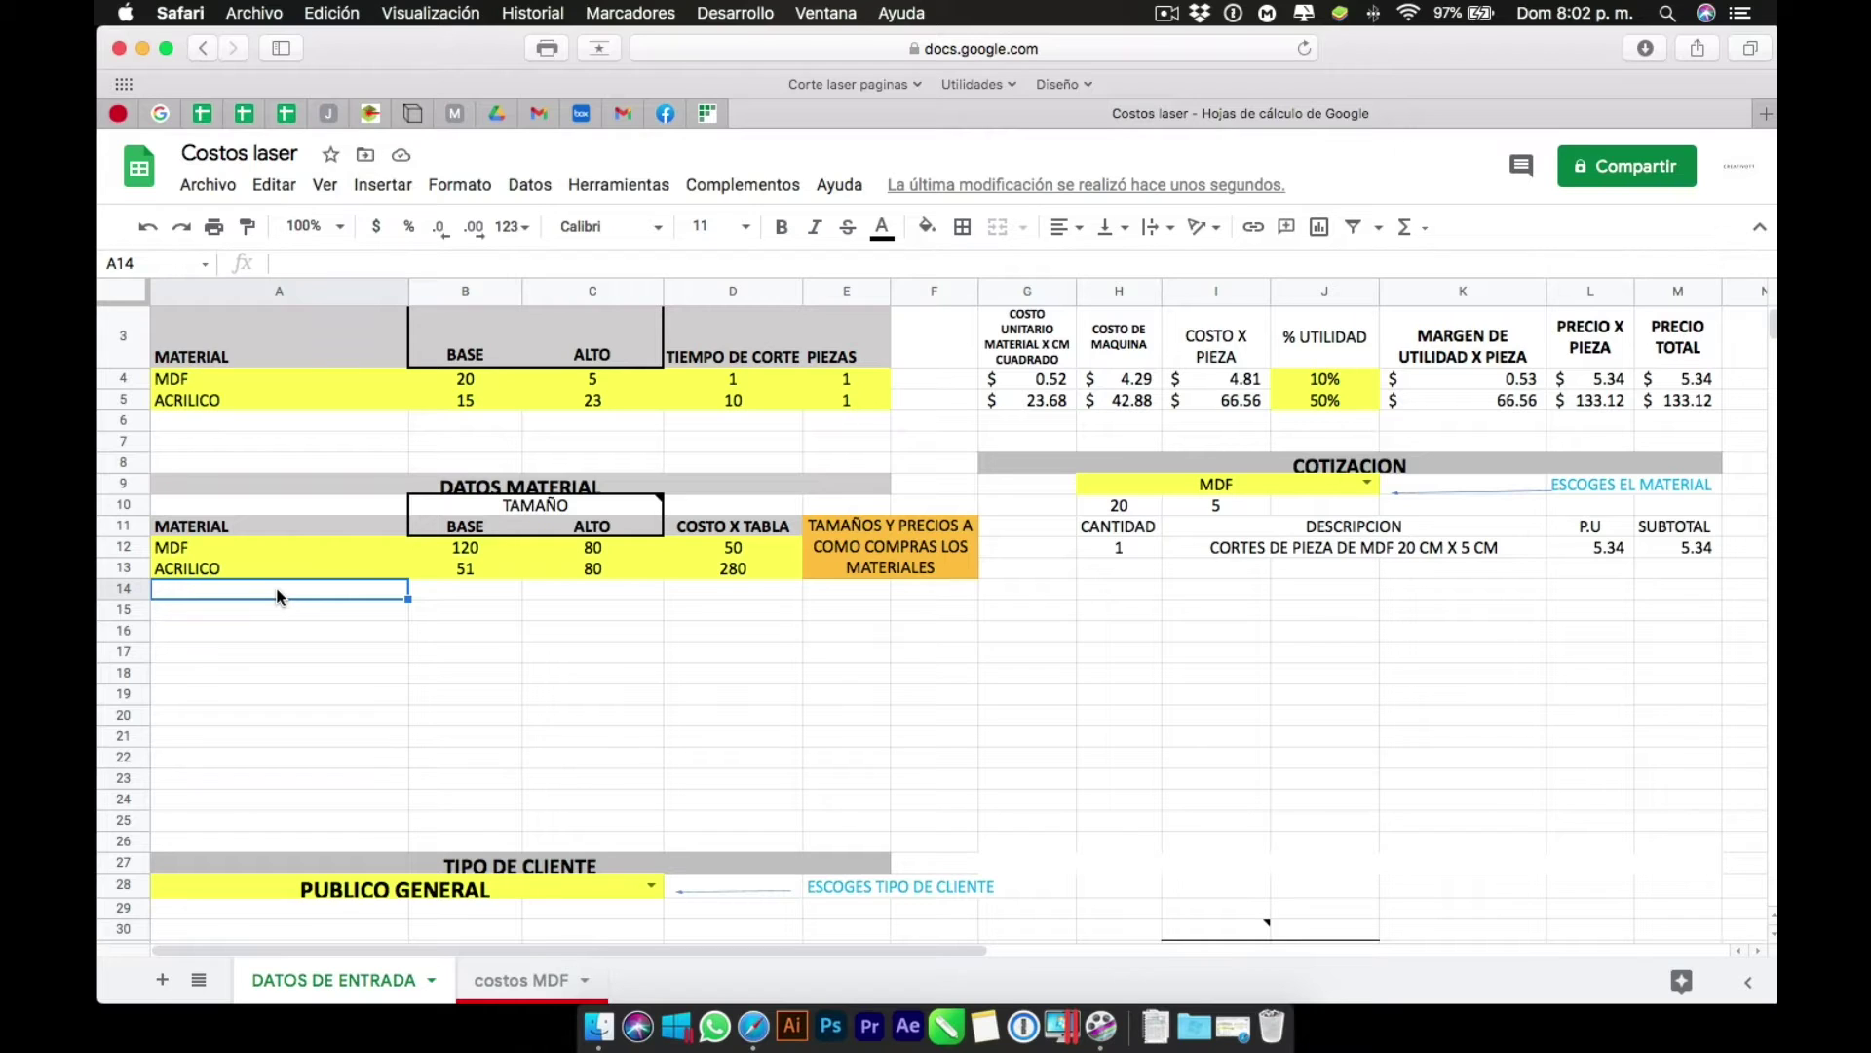
type("MDF")
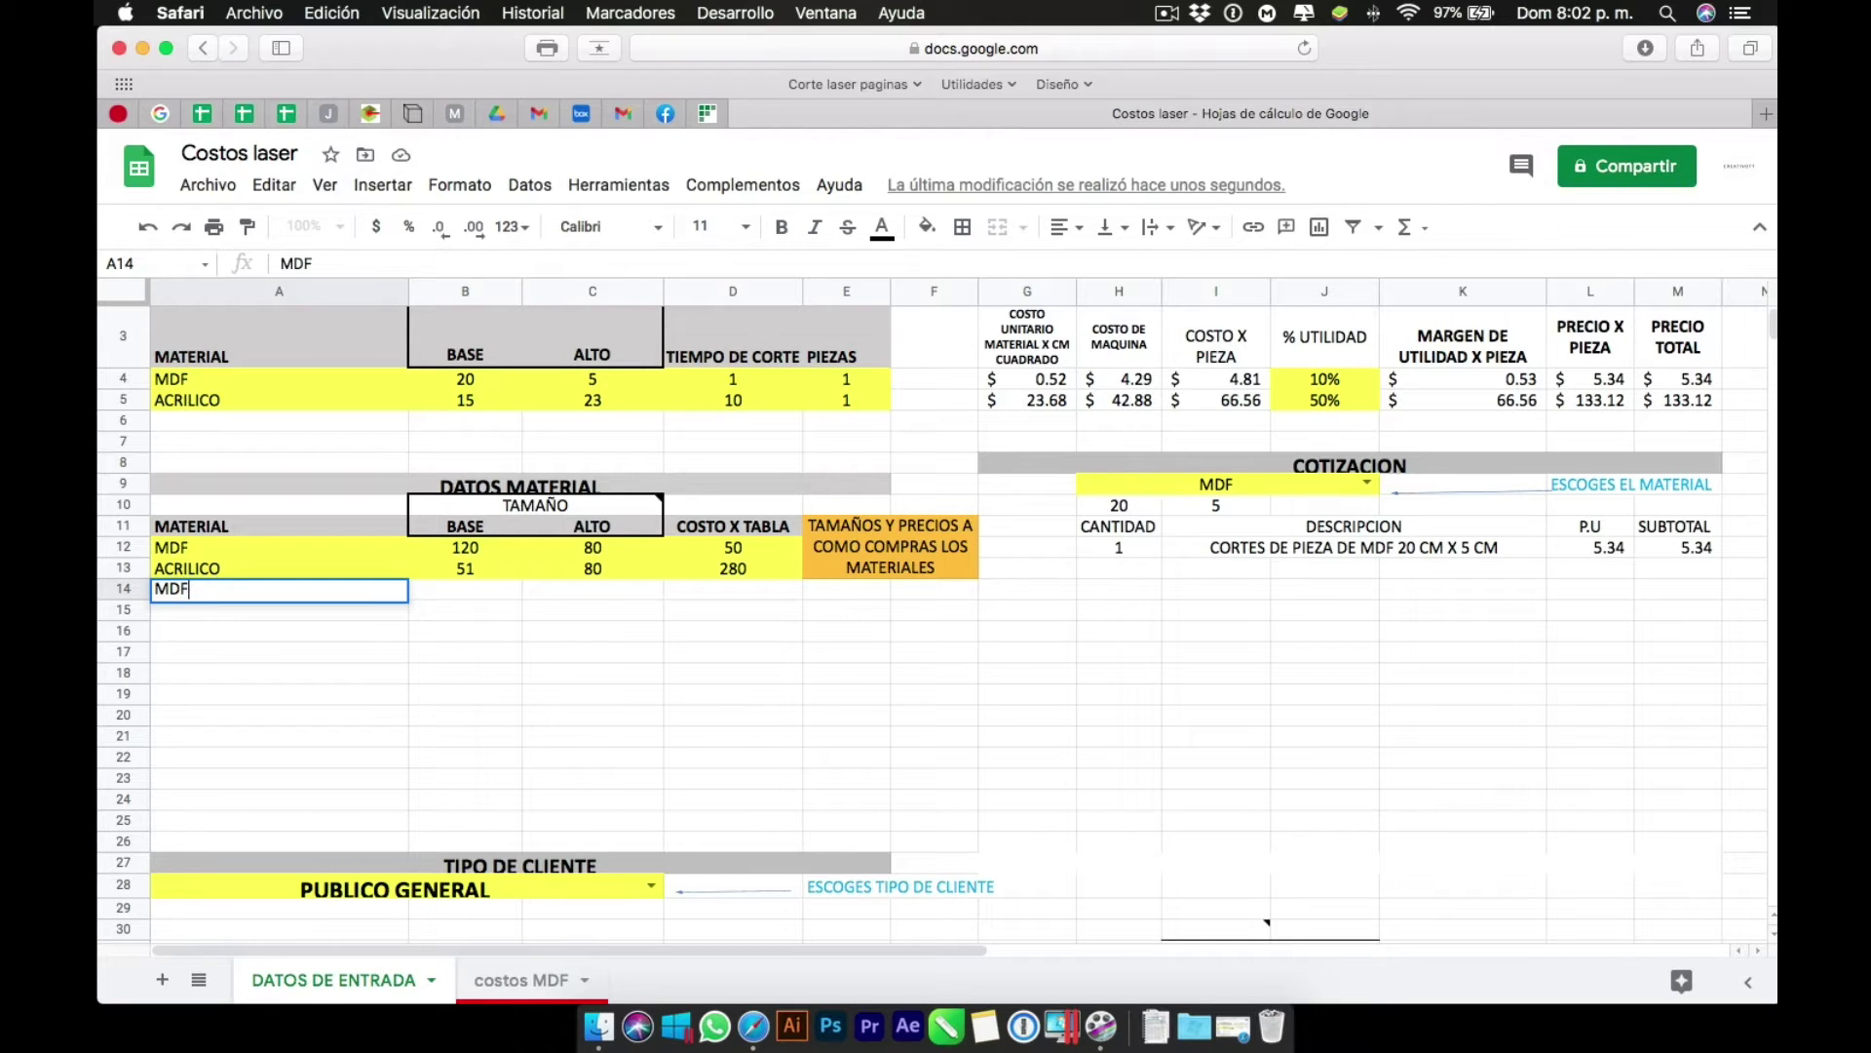
type(" 6 mm")
key("Tab")
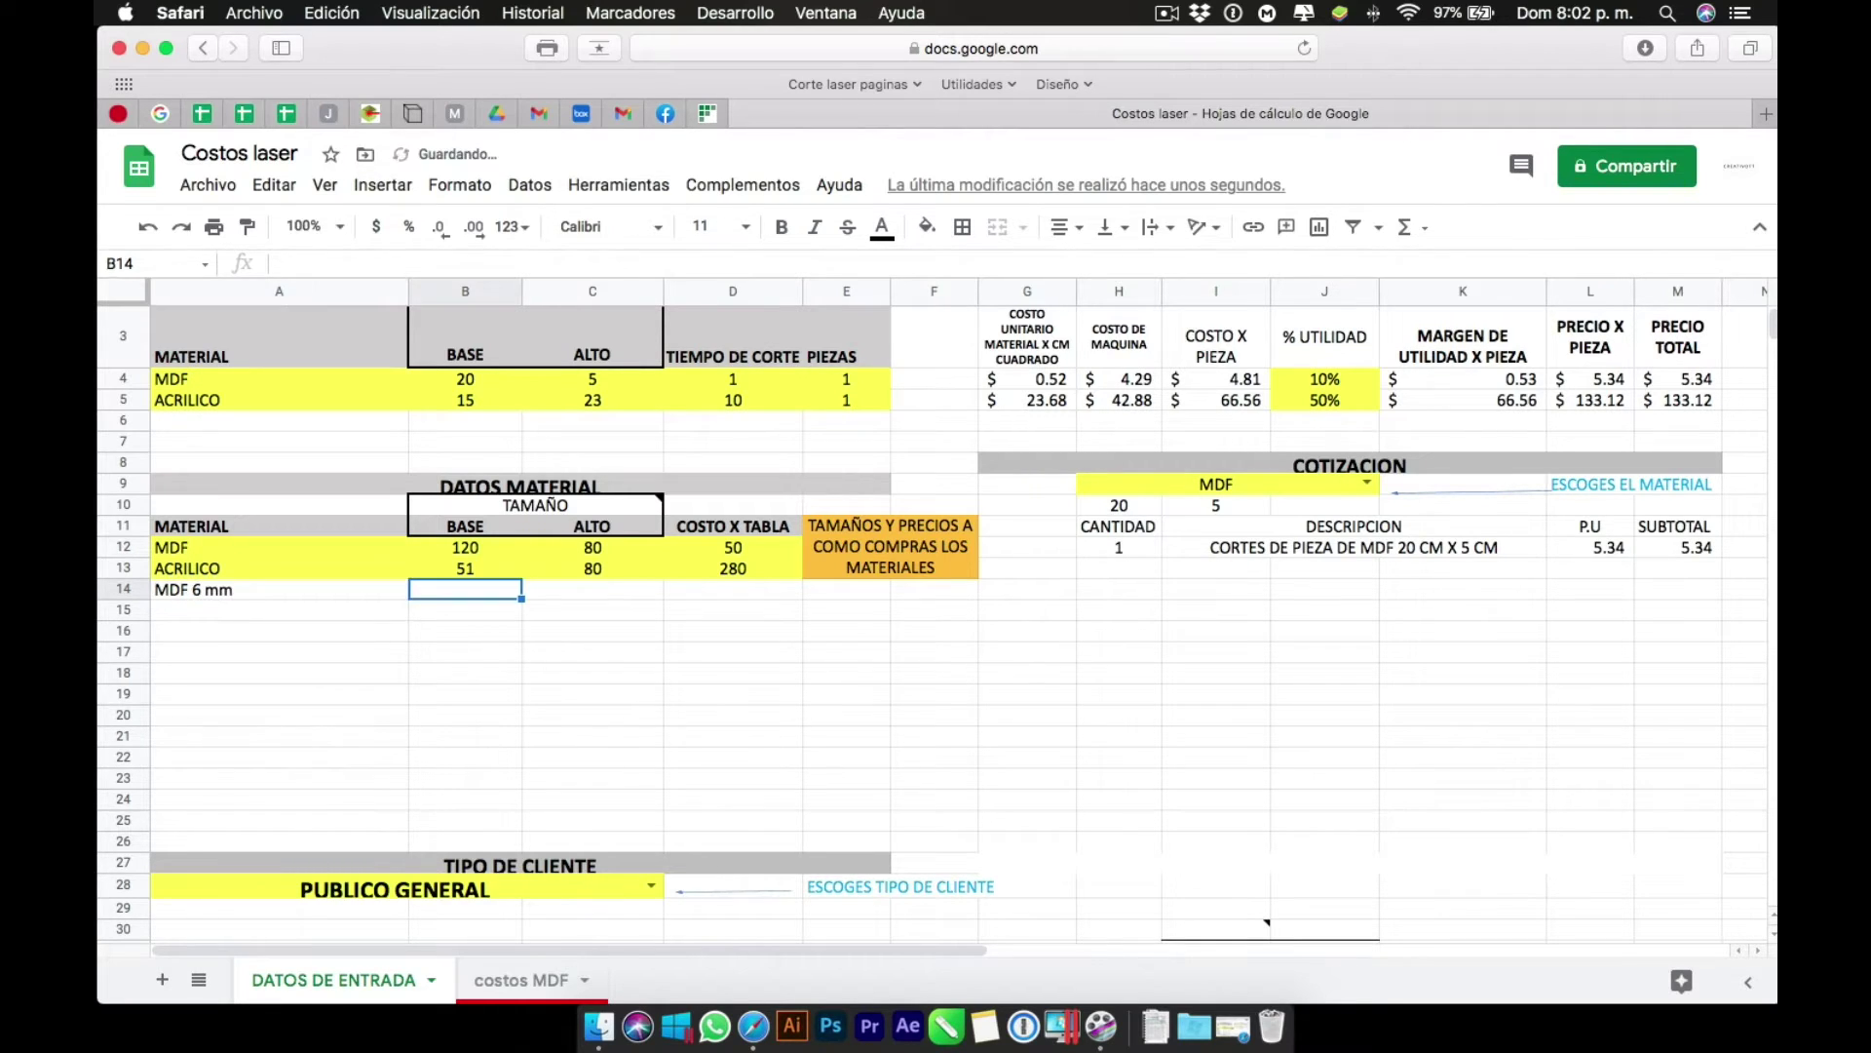
type("120")
key("Tab")
type("80")
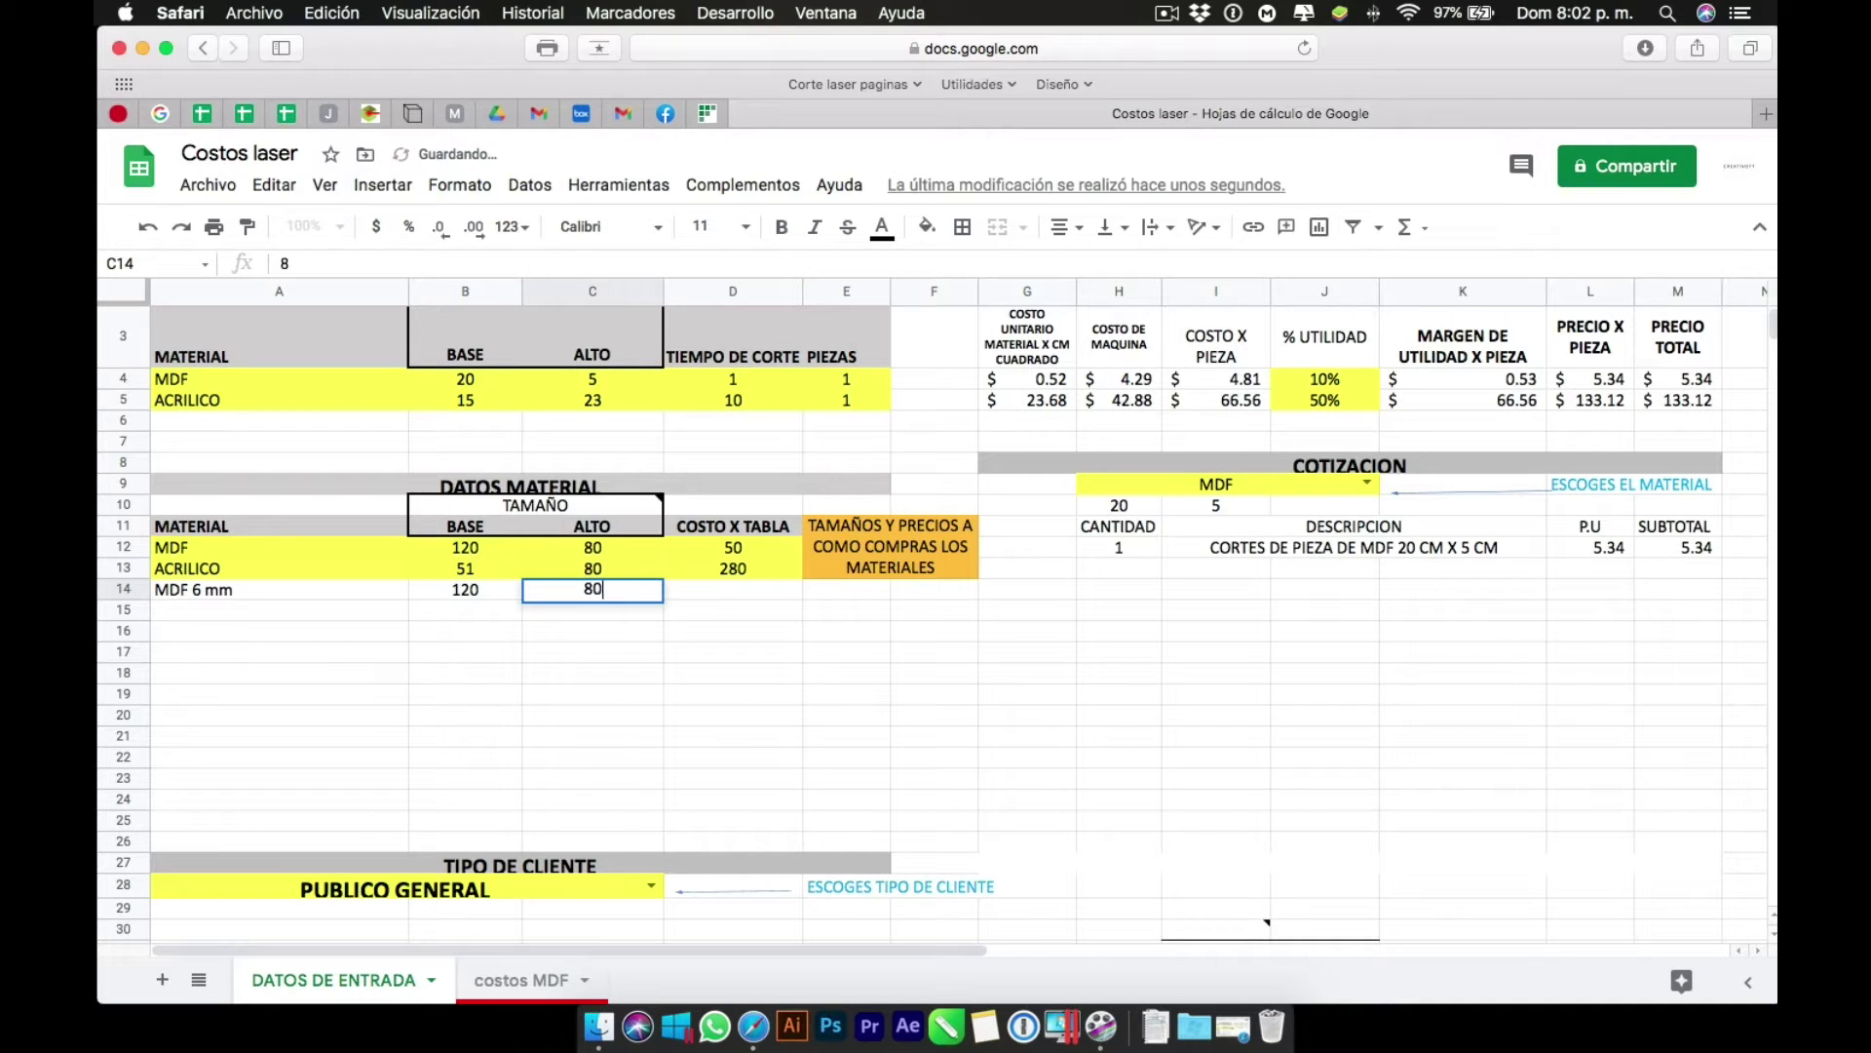
key("Tab")
type("70")
key("Return")
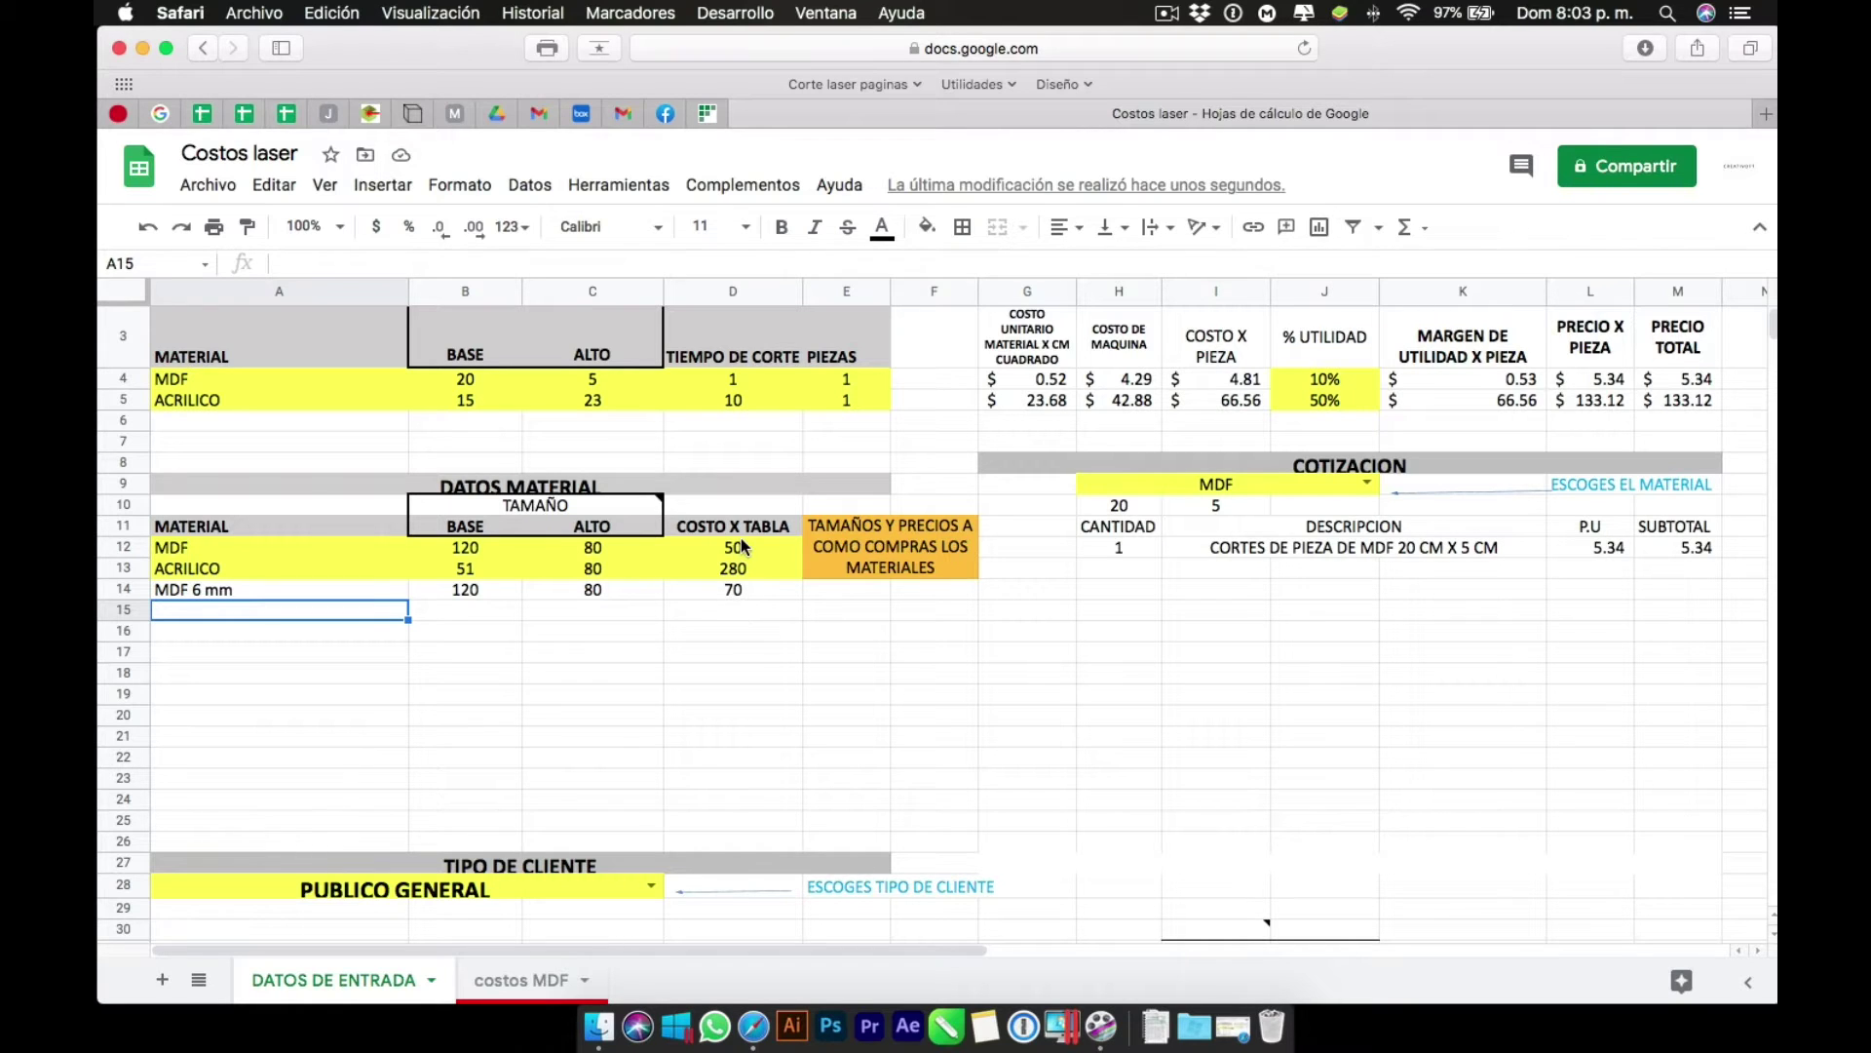
Set the MDF cost per board in the DATOS MATERIAL table to 70, the same as the MDF 6 mm row.
left_click(720, 589)
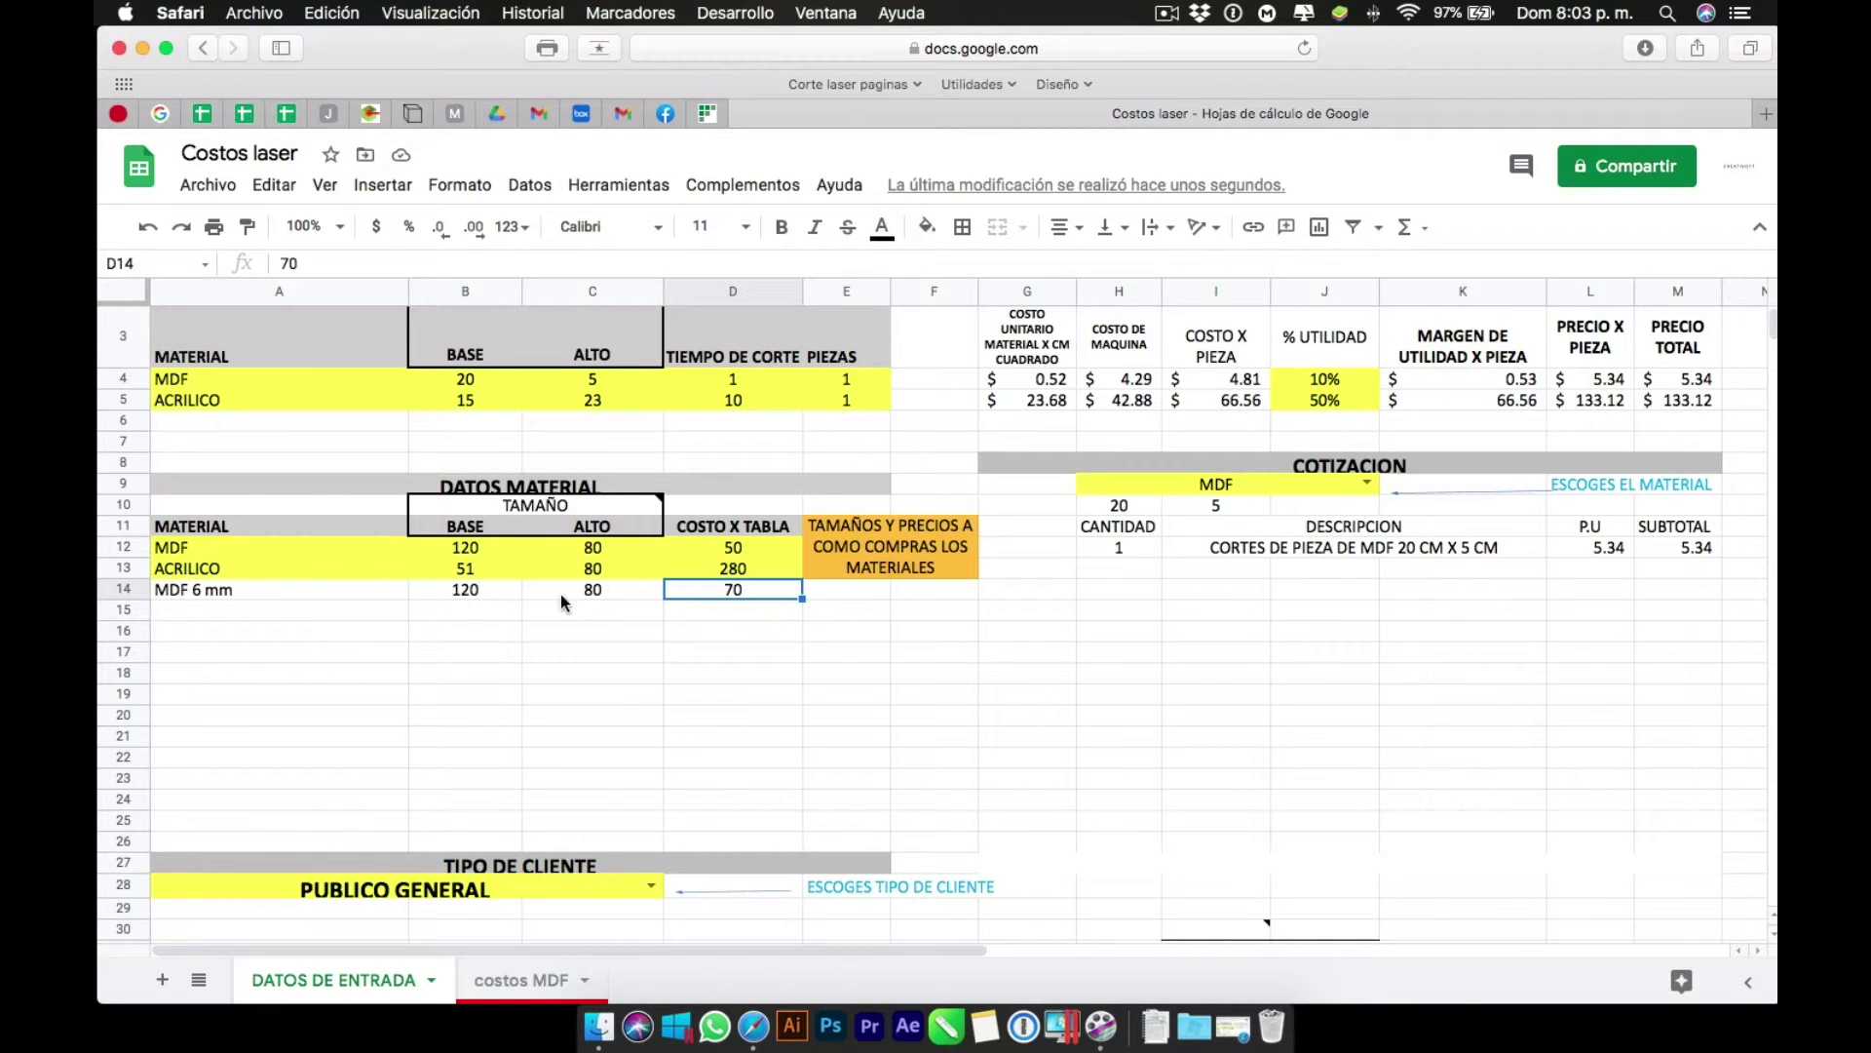
left_click_drag(308, 597, 729, 592)
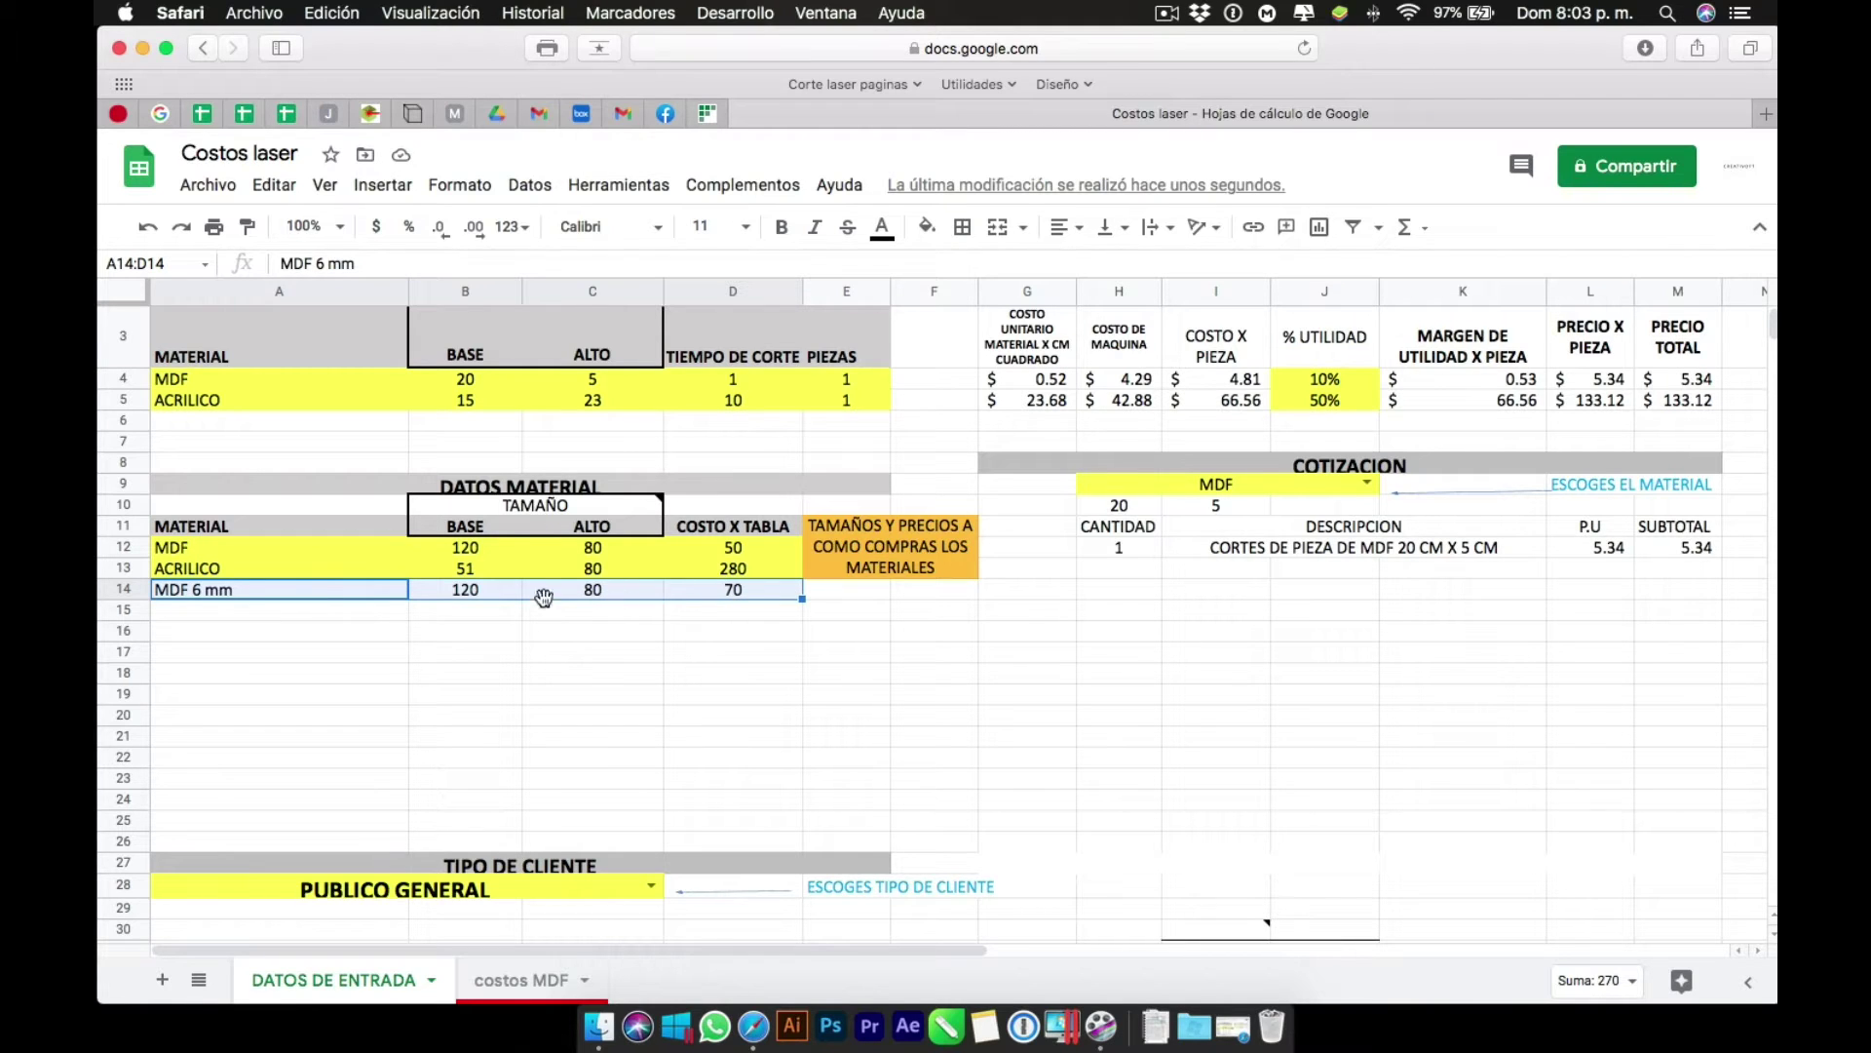
left_click(721, 549)
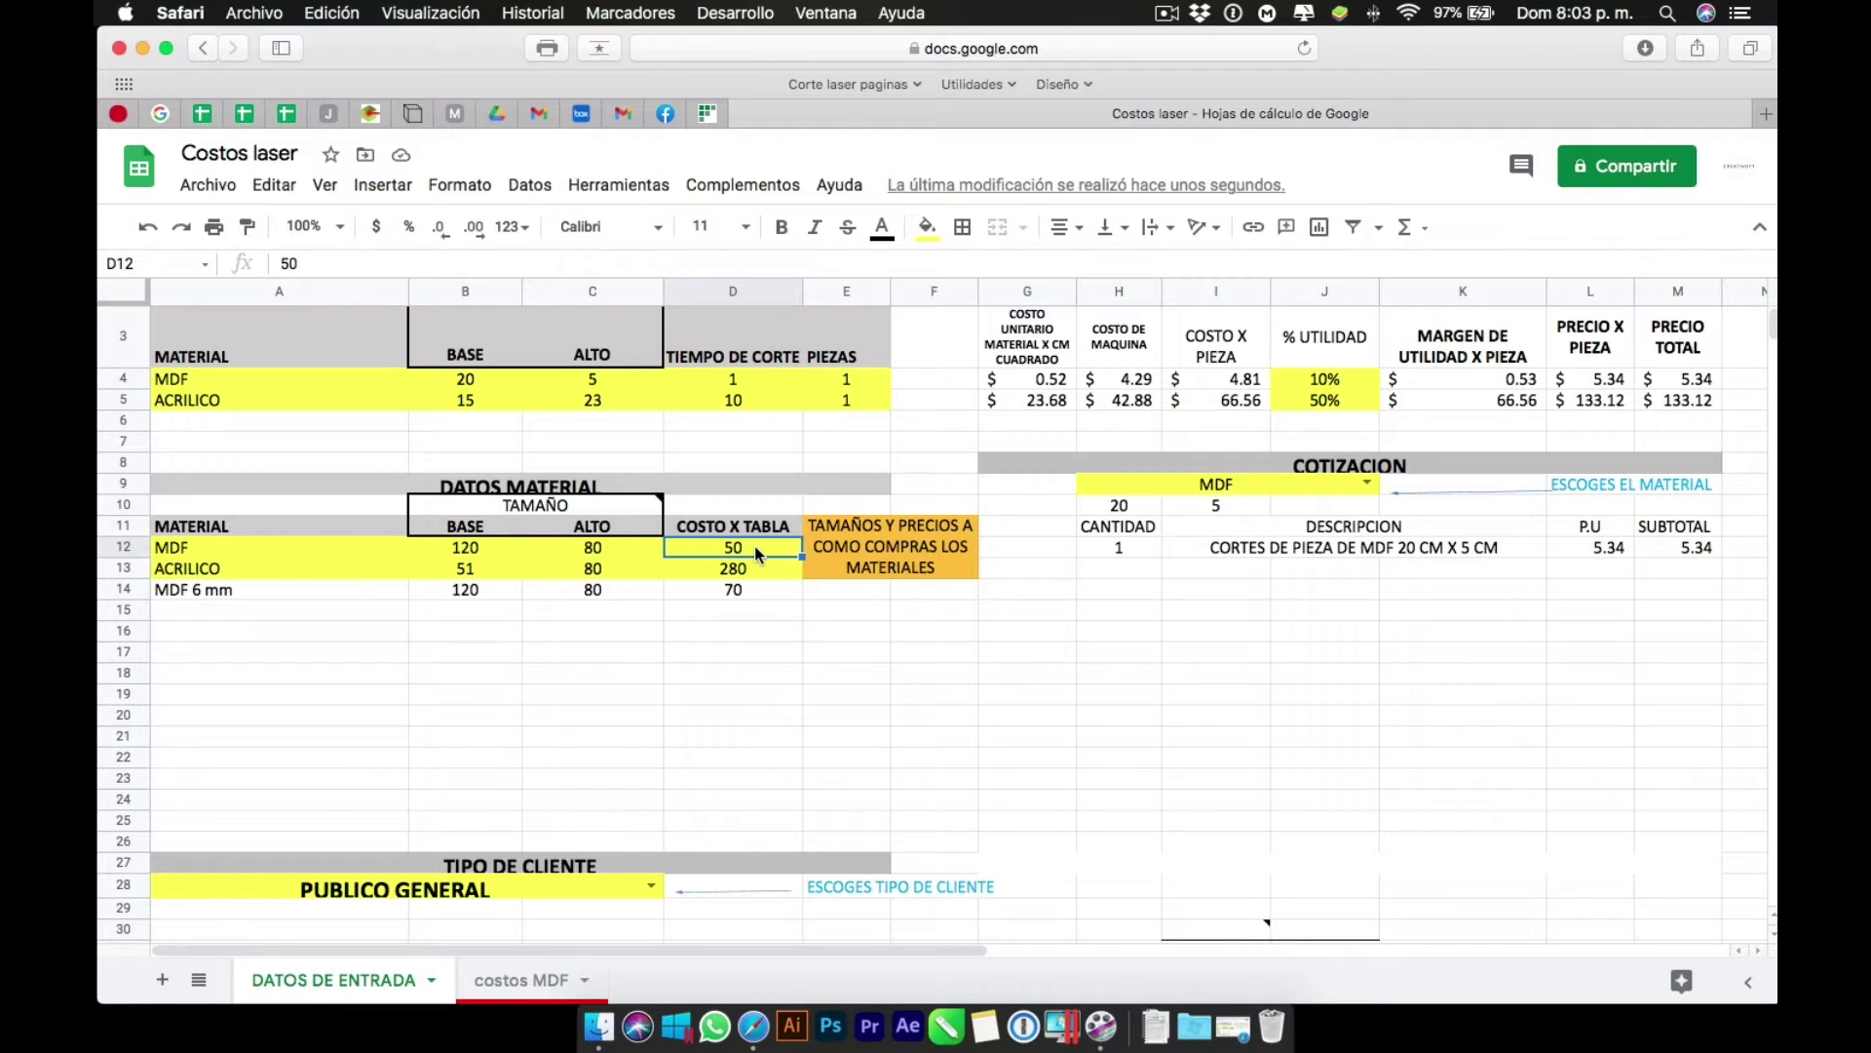
left_click(560, 978)
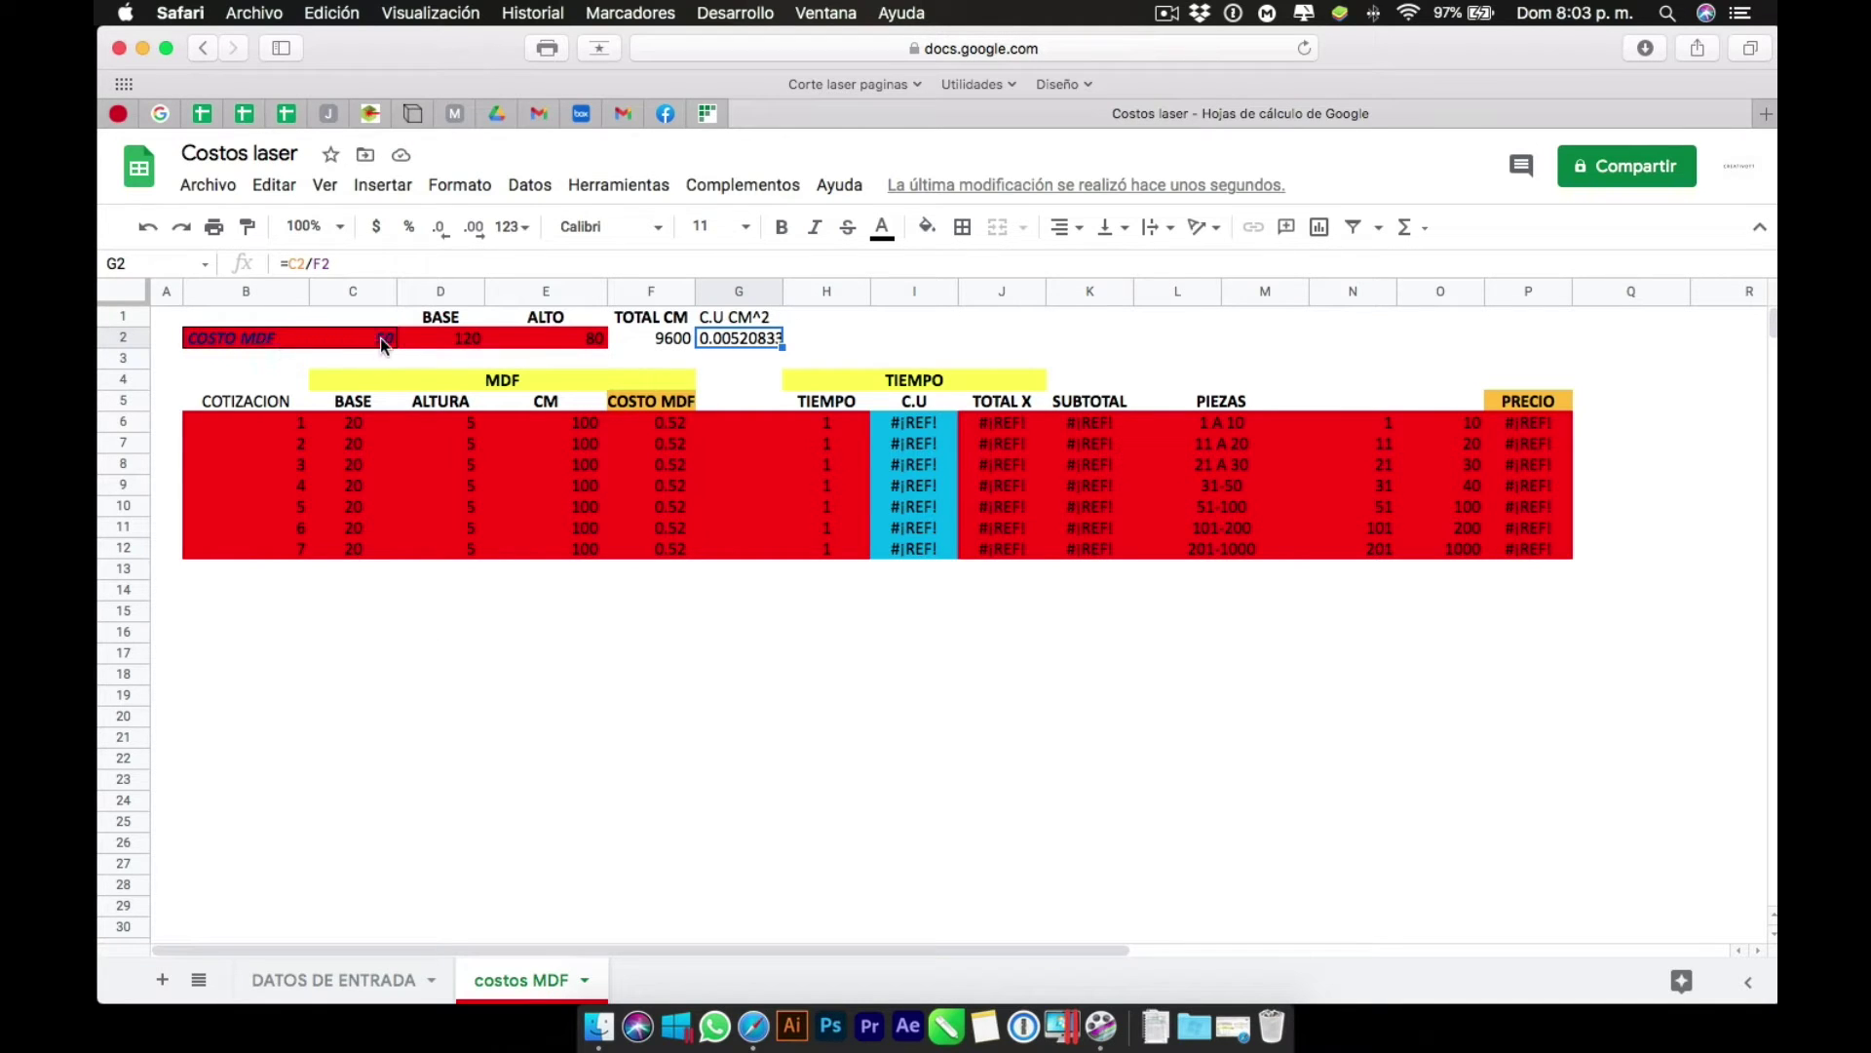
left_click(378, 982)
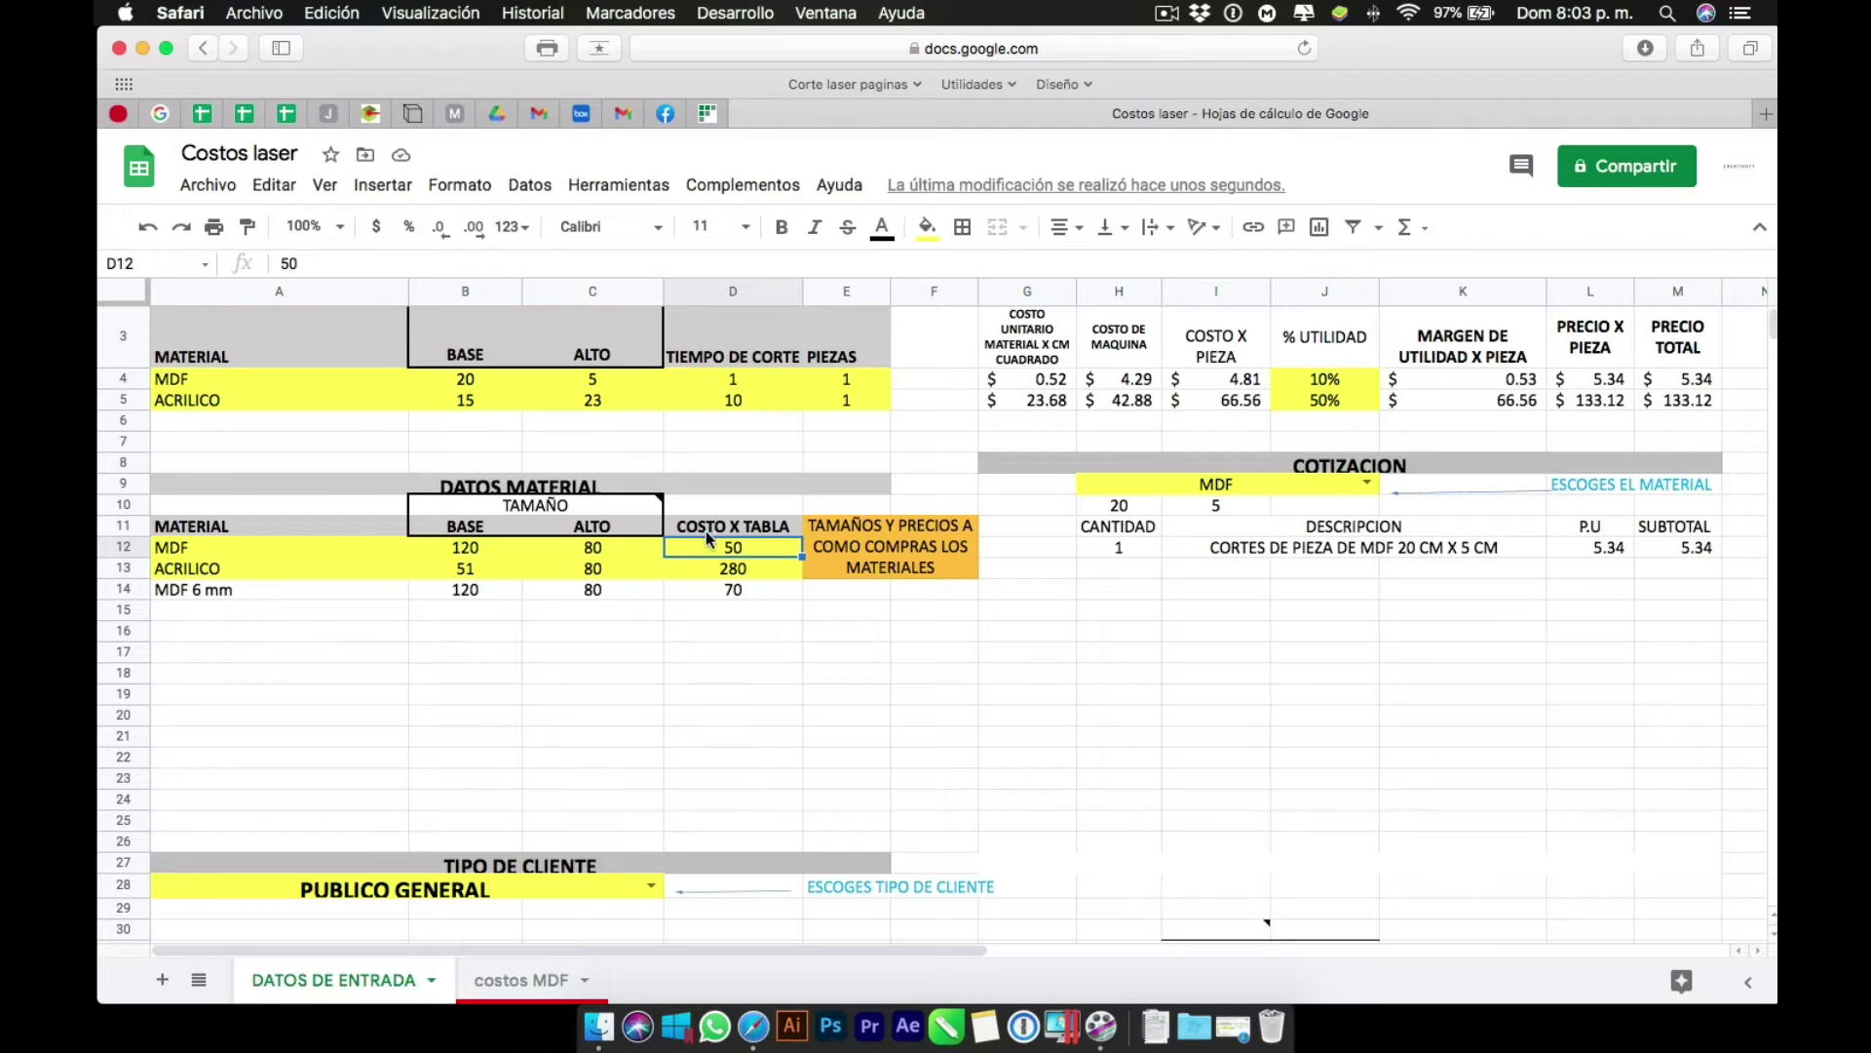
type("70")
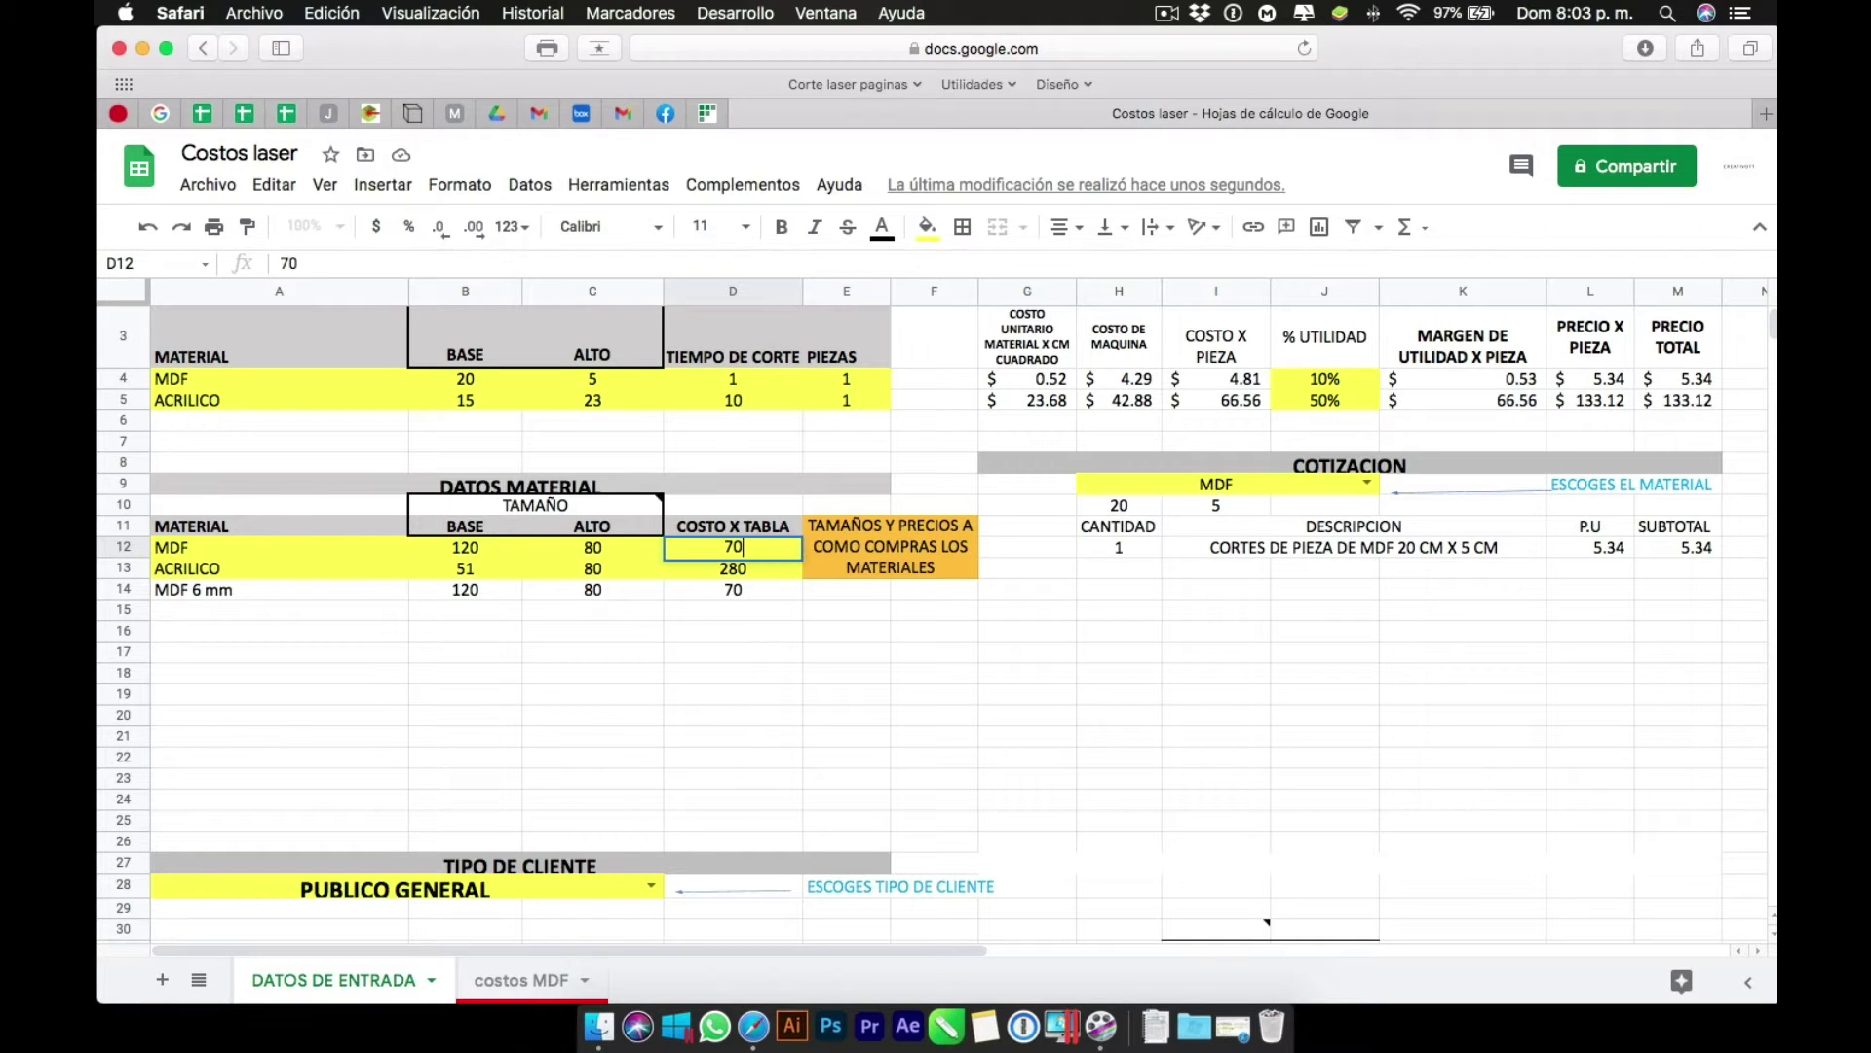
key("Return")
Inspect the base, height, total area and unit cost formulas in row 2 of costos MDF, ending back on DATOS DE ENTRADA.
left_click(548, 982)
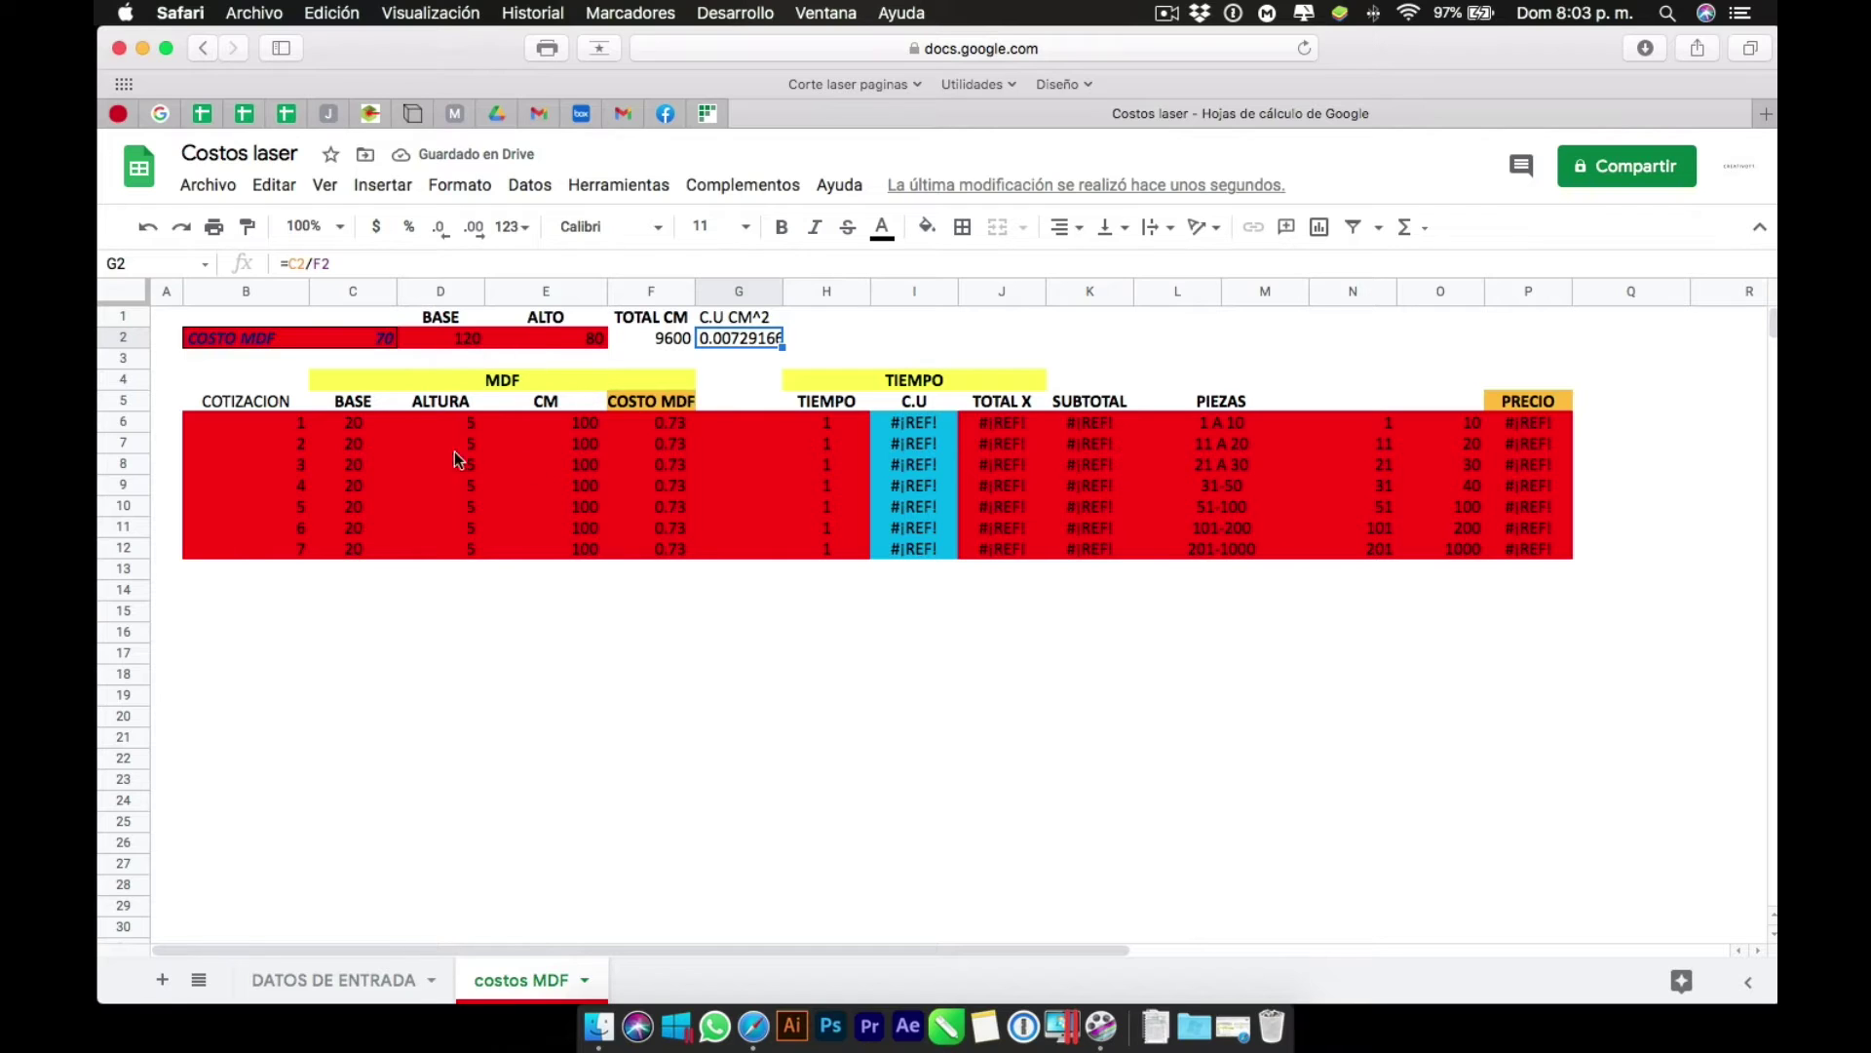
left_click(460, 341)
left_click(599, 342)
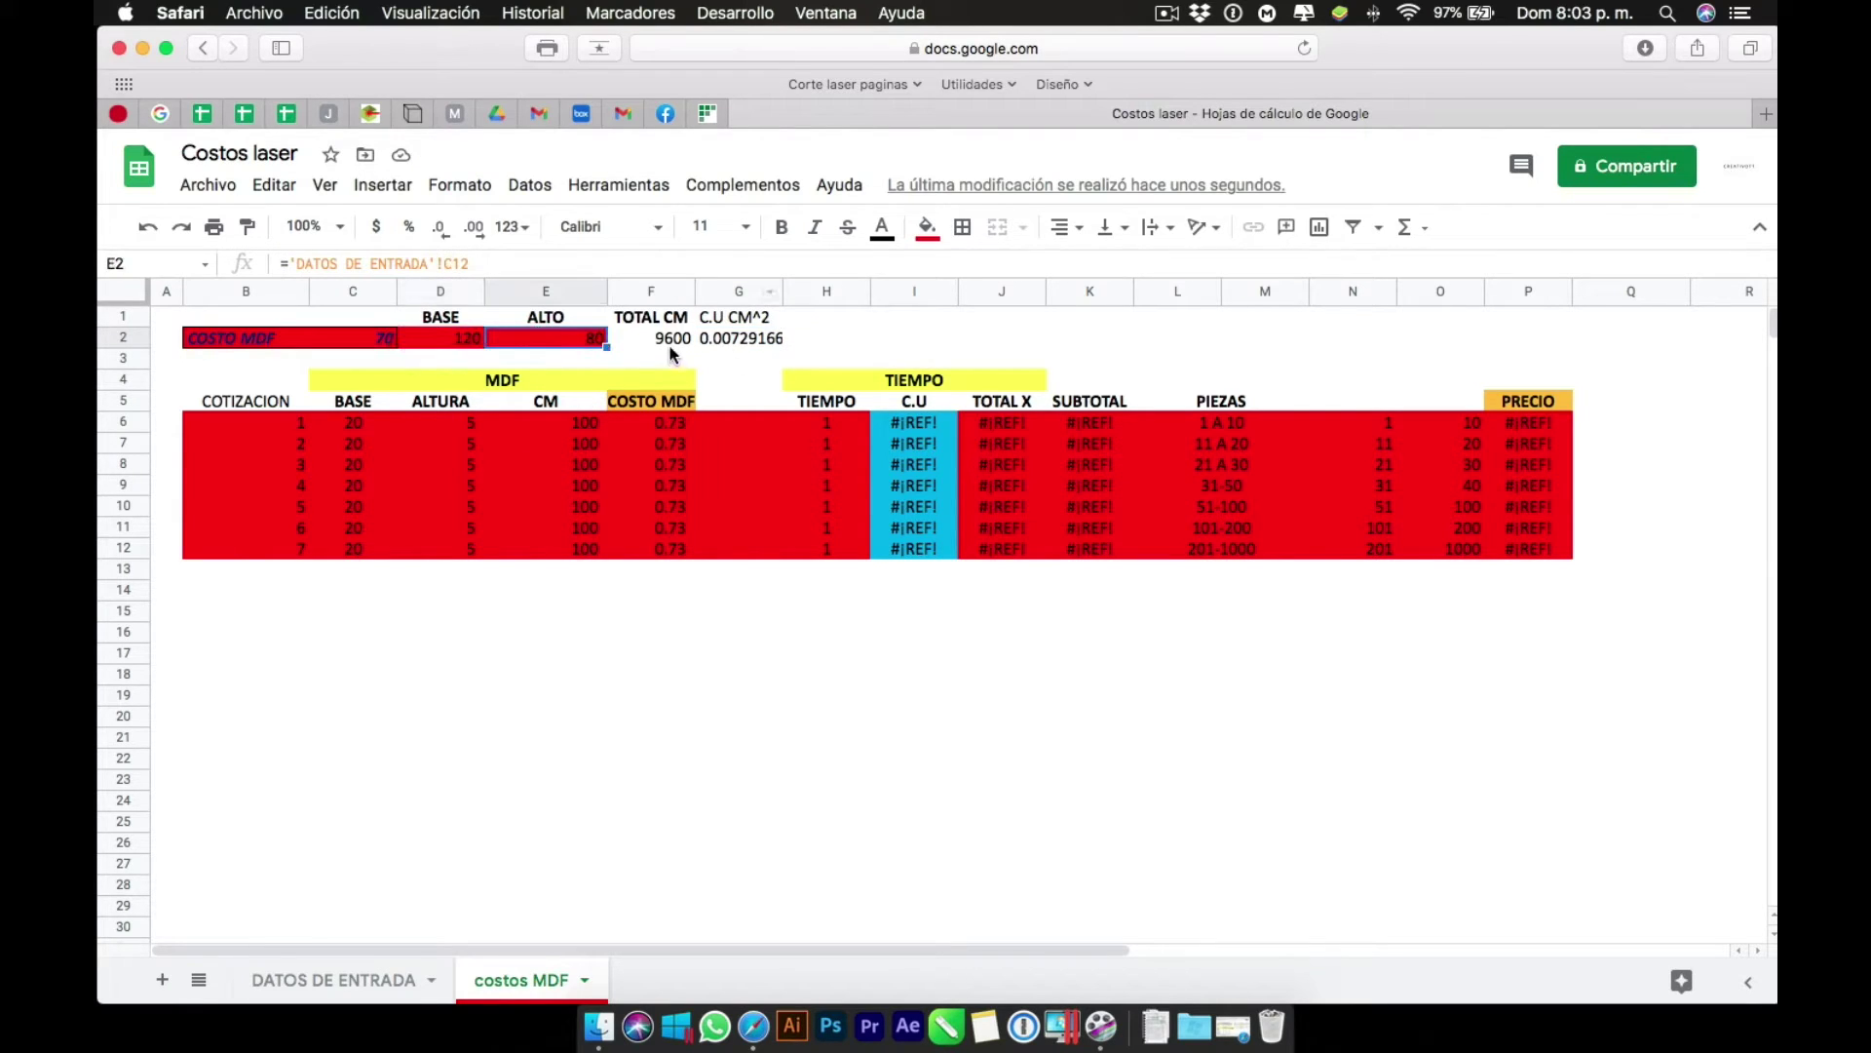
left_click(672, 347)
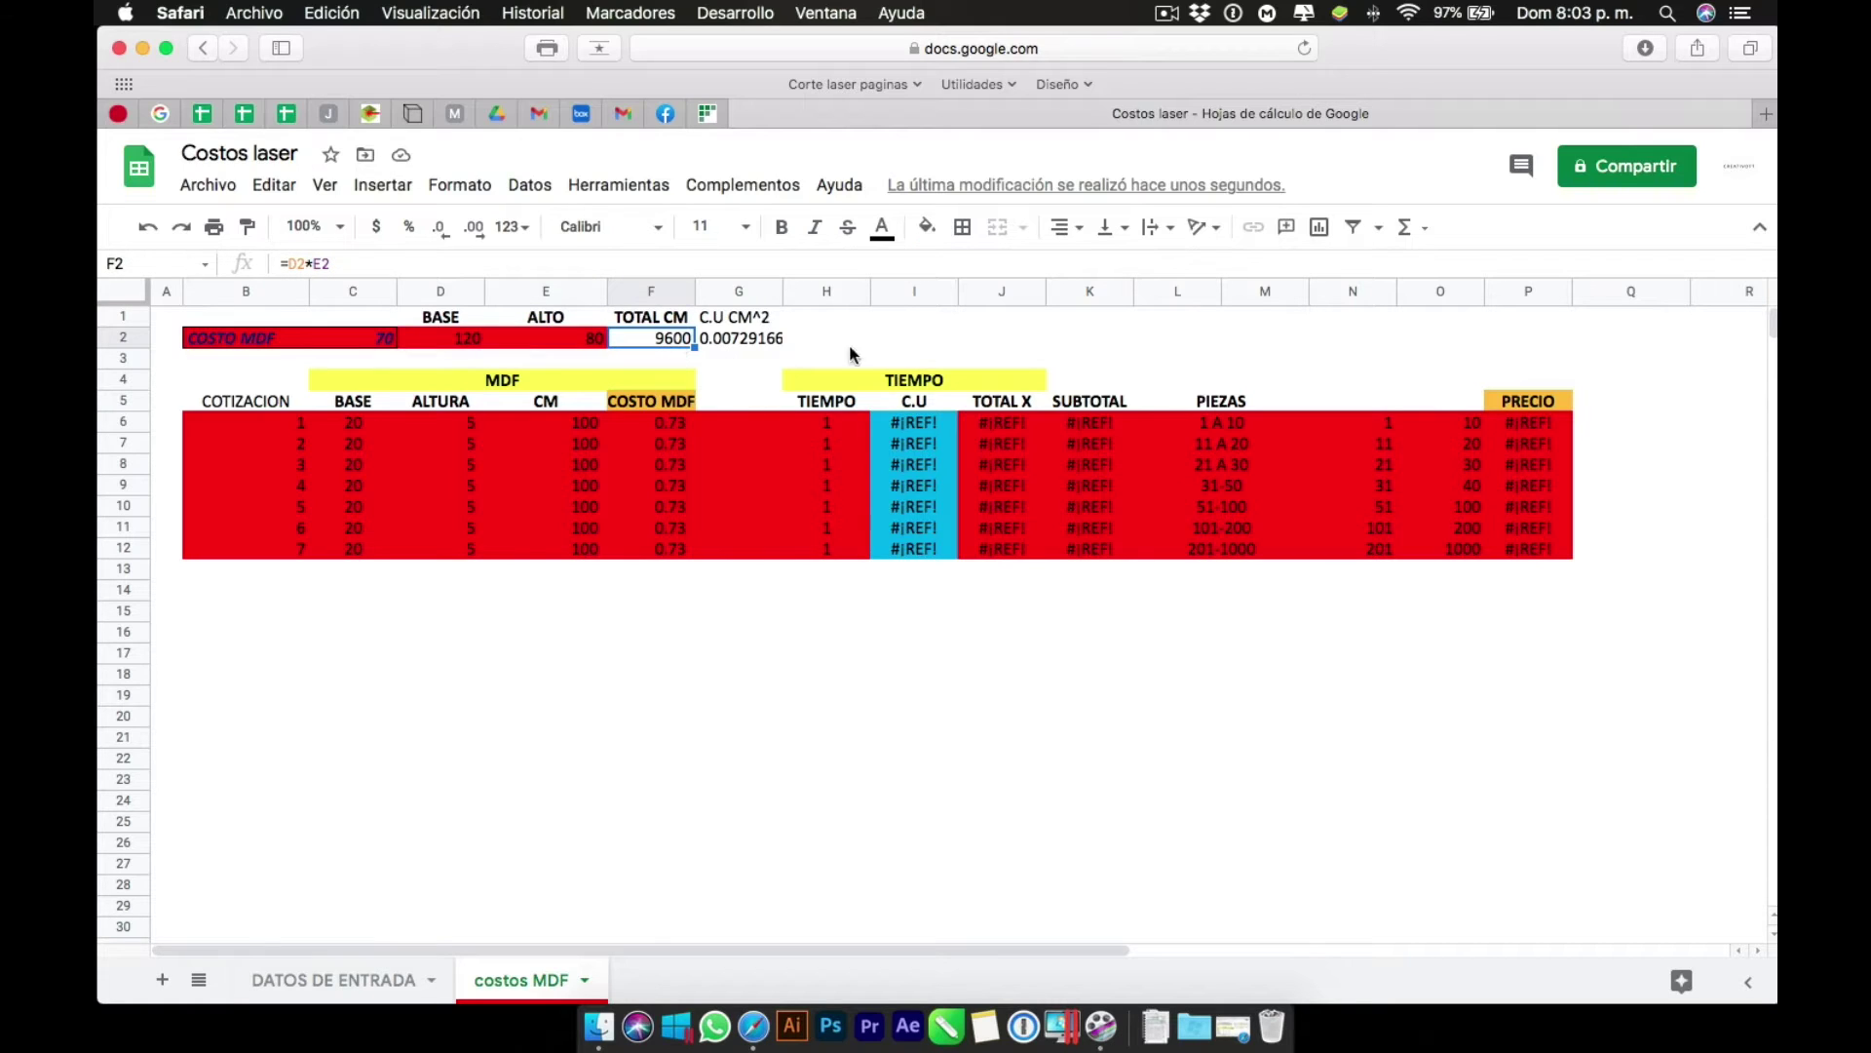
left_click(741, 343)
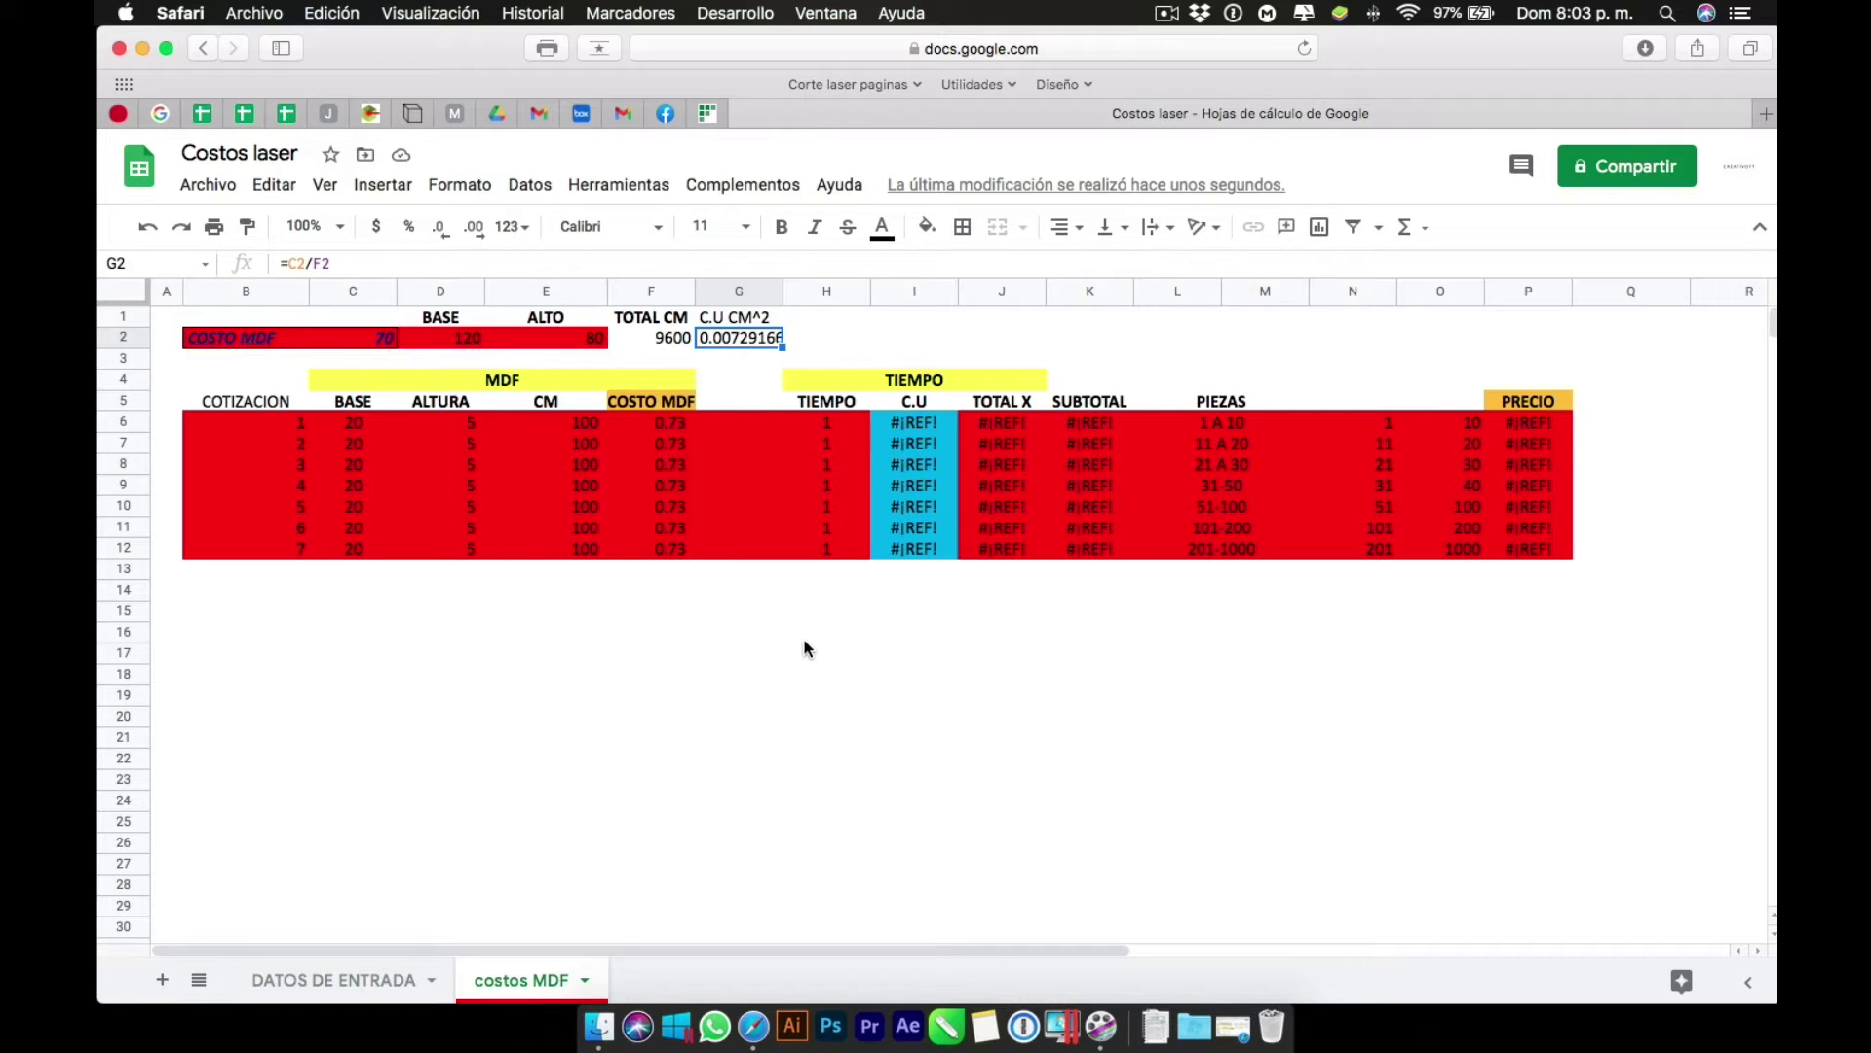
left_click(376, 984)
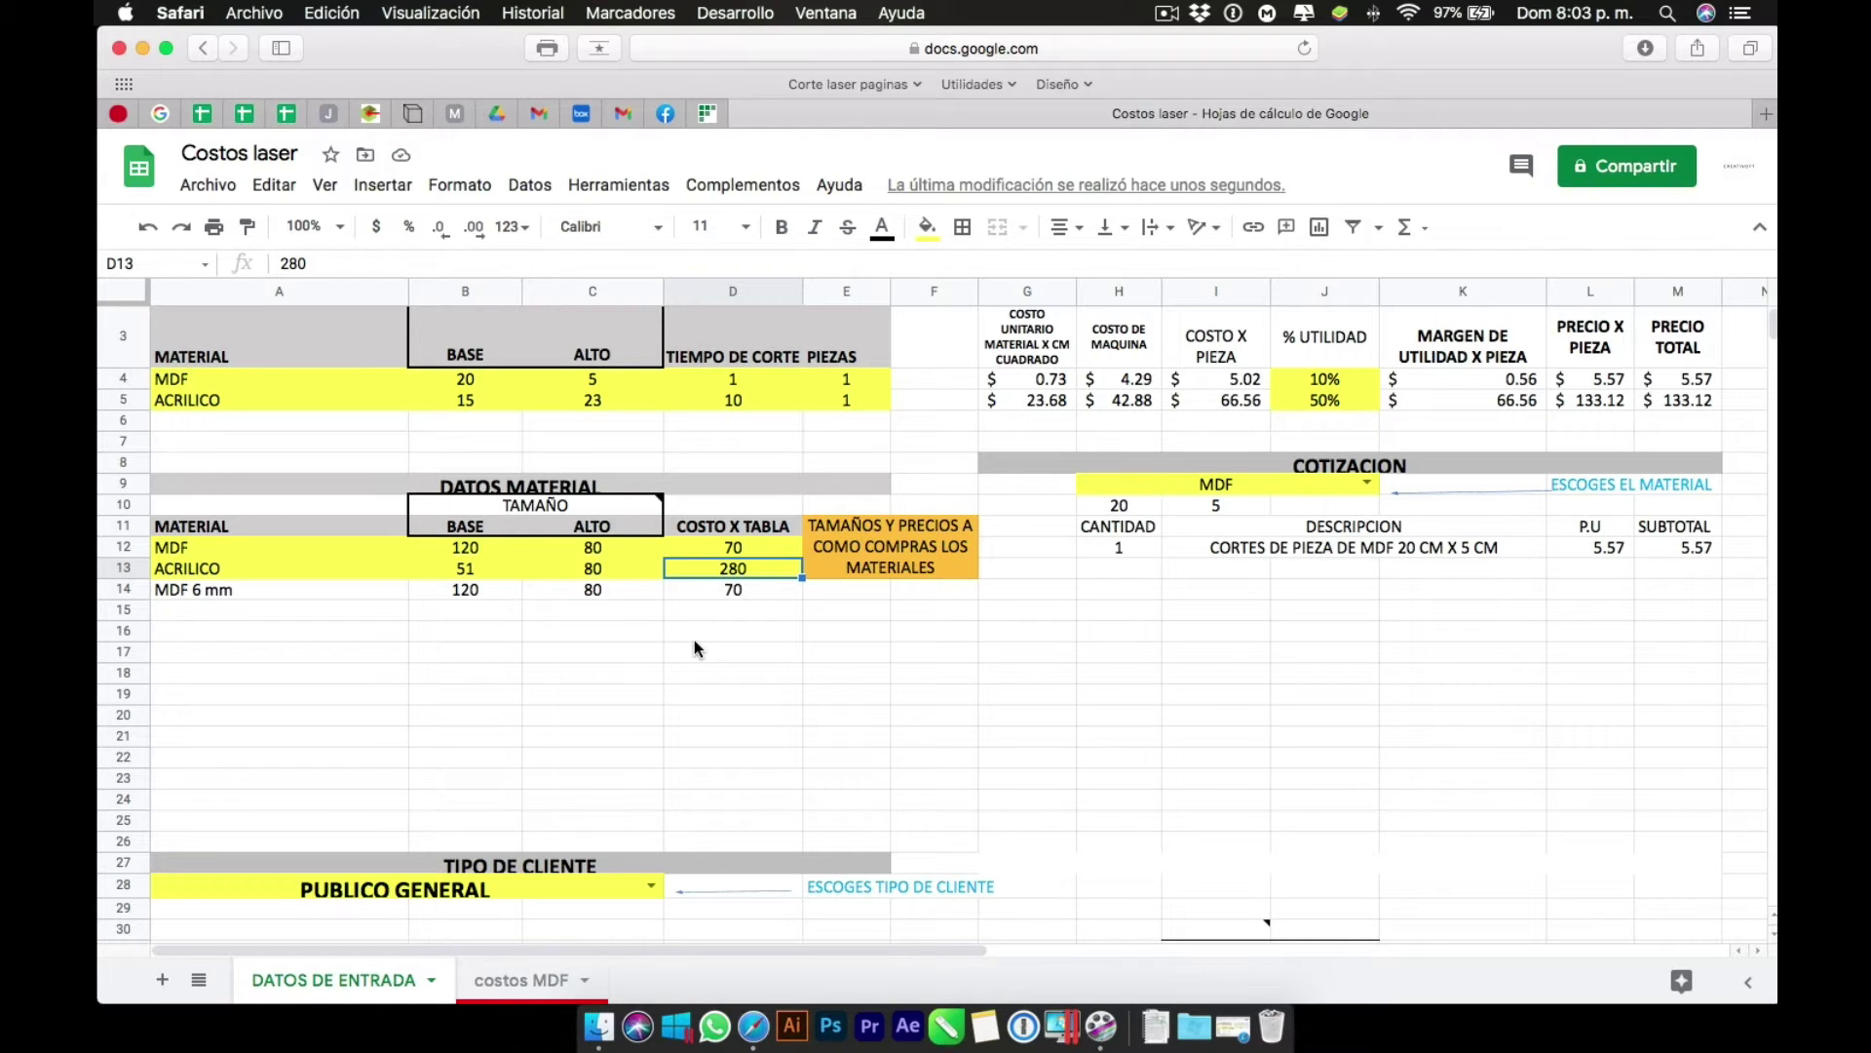
Review the DATOS MATERIAL entries, selecting the MDF row from its name through its cost per board.
left_click(922, 632)
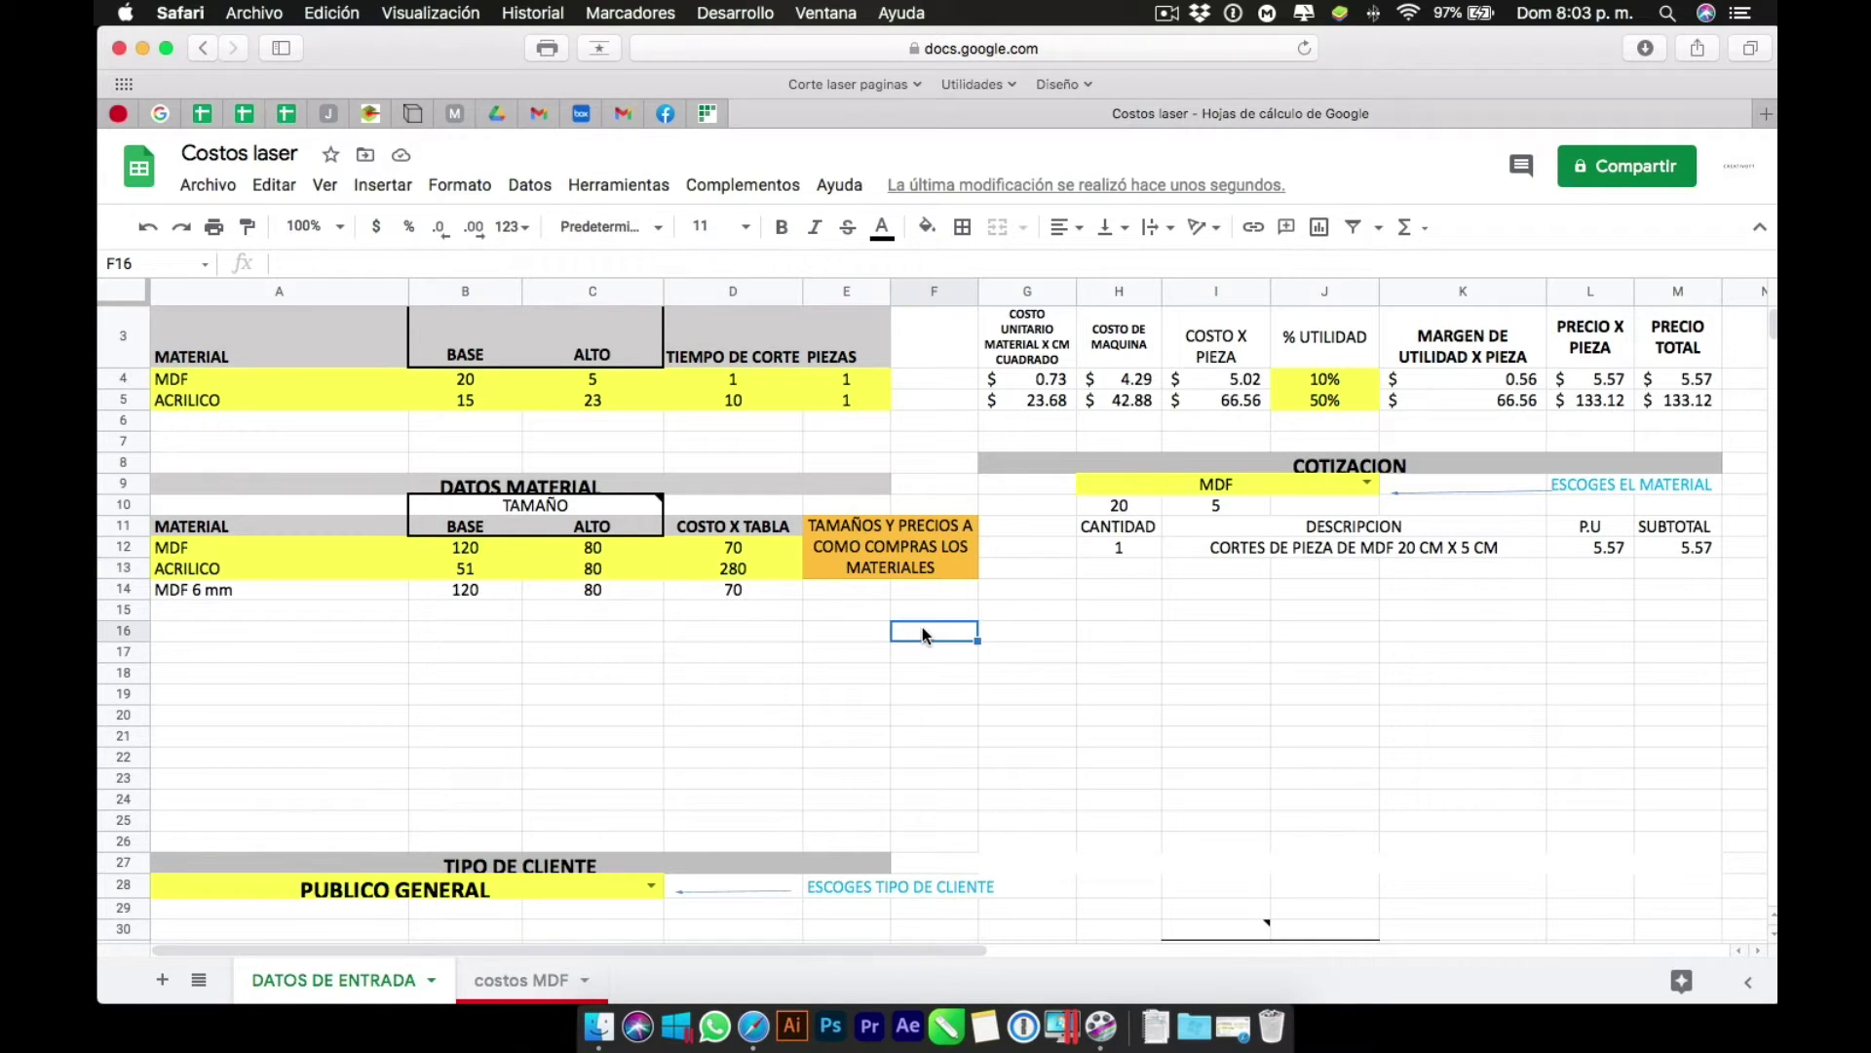
scroll(922, 634, "up", 1)
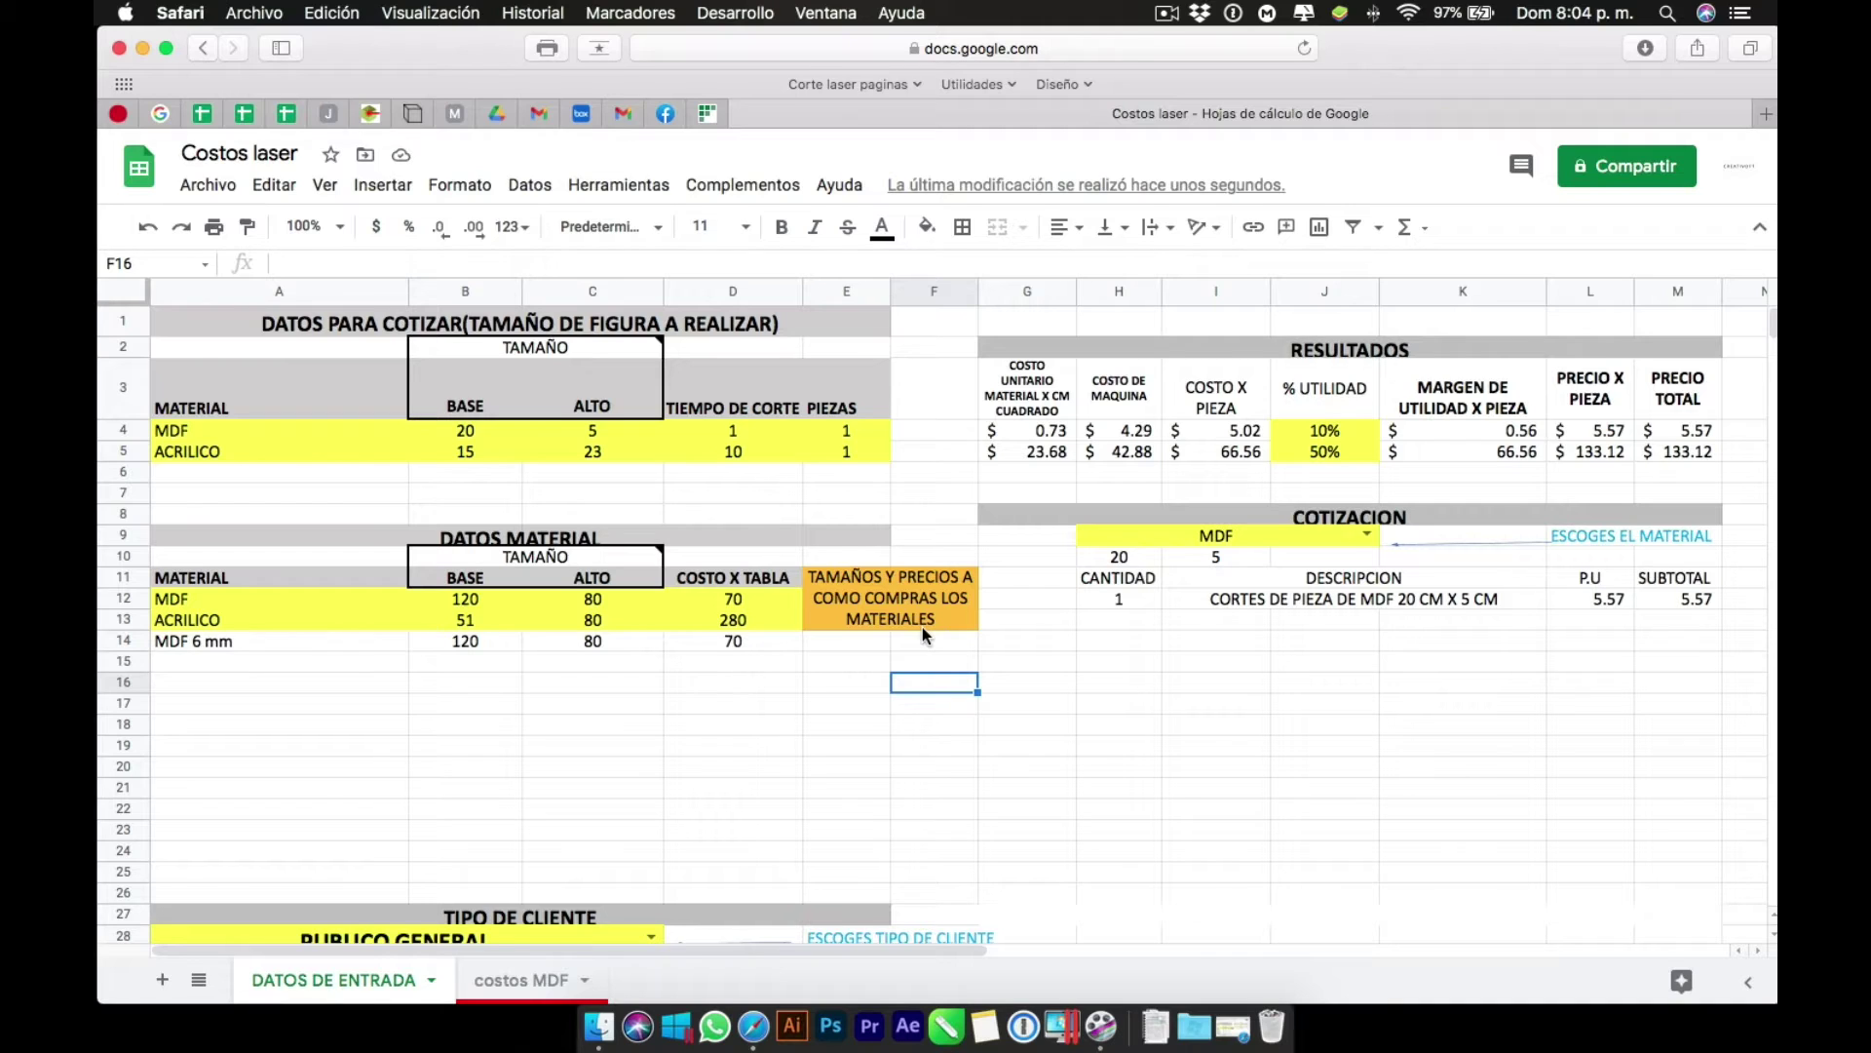
left_click(940, 704)
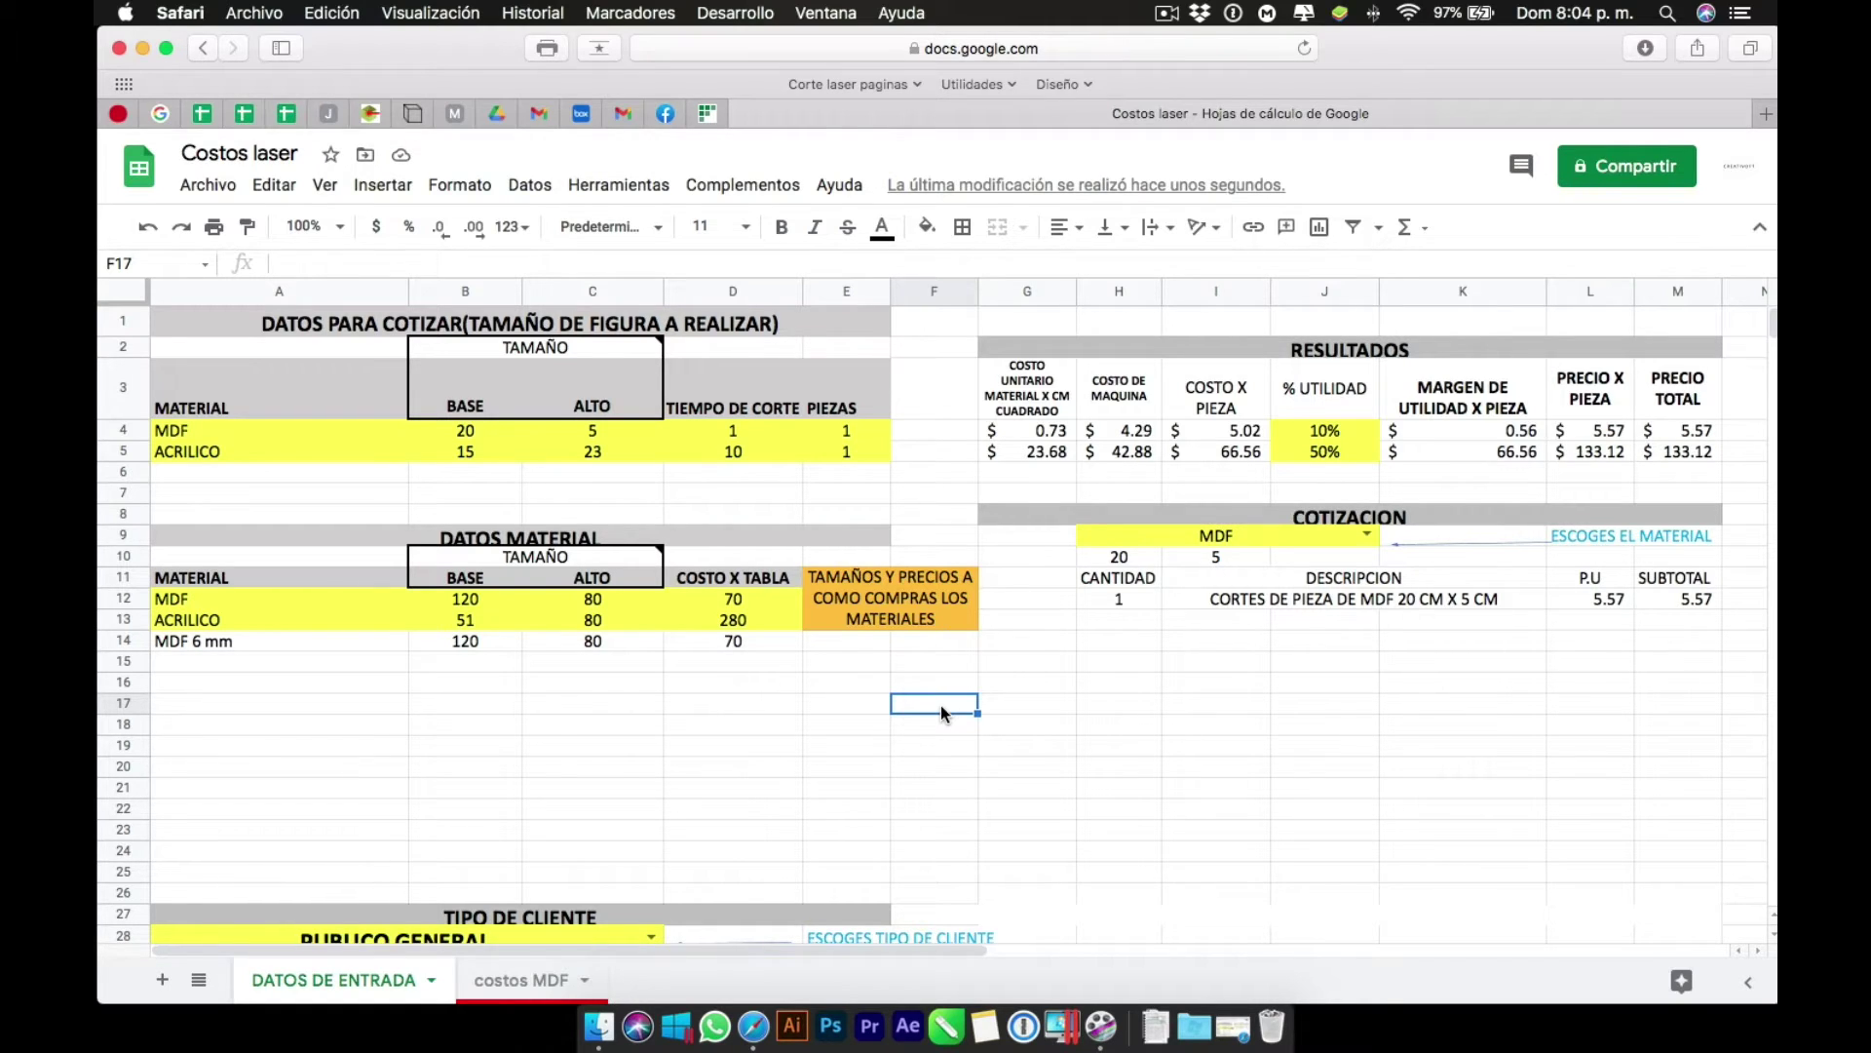
left_click(742, 645)
left_click_drag(209, 598, 745, 605)
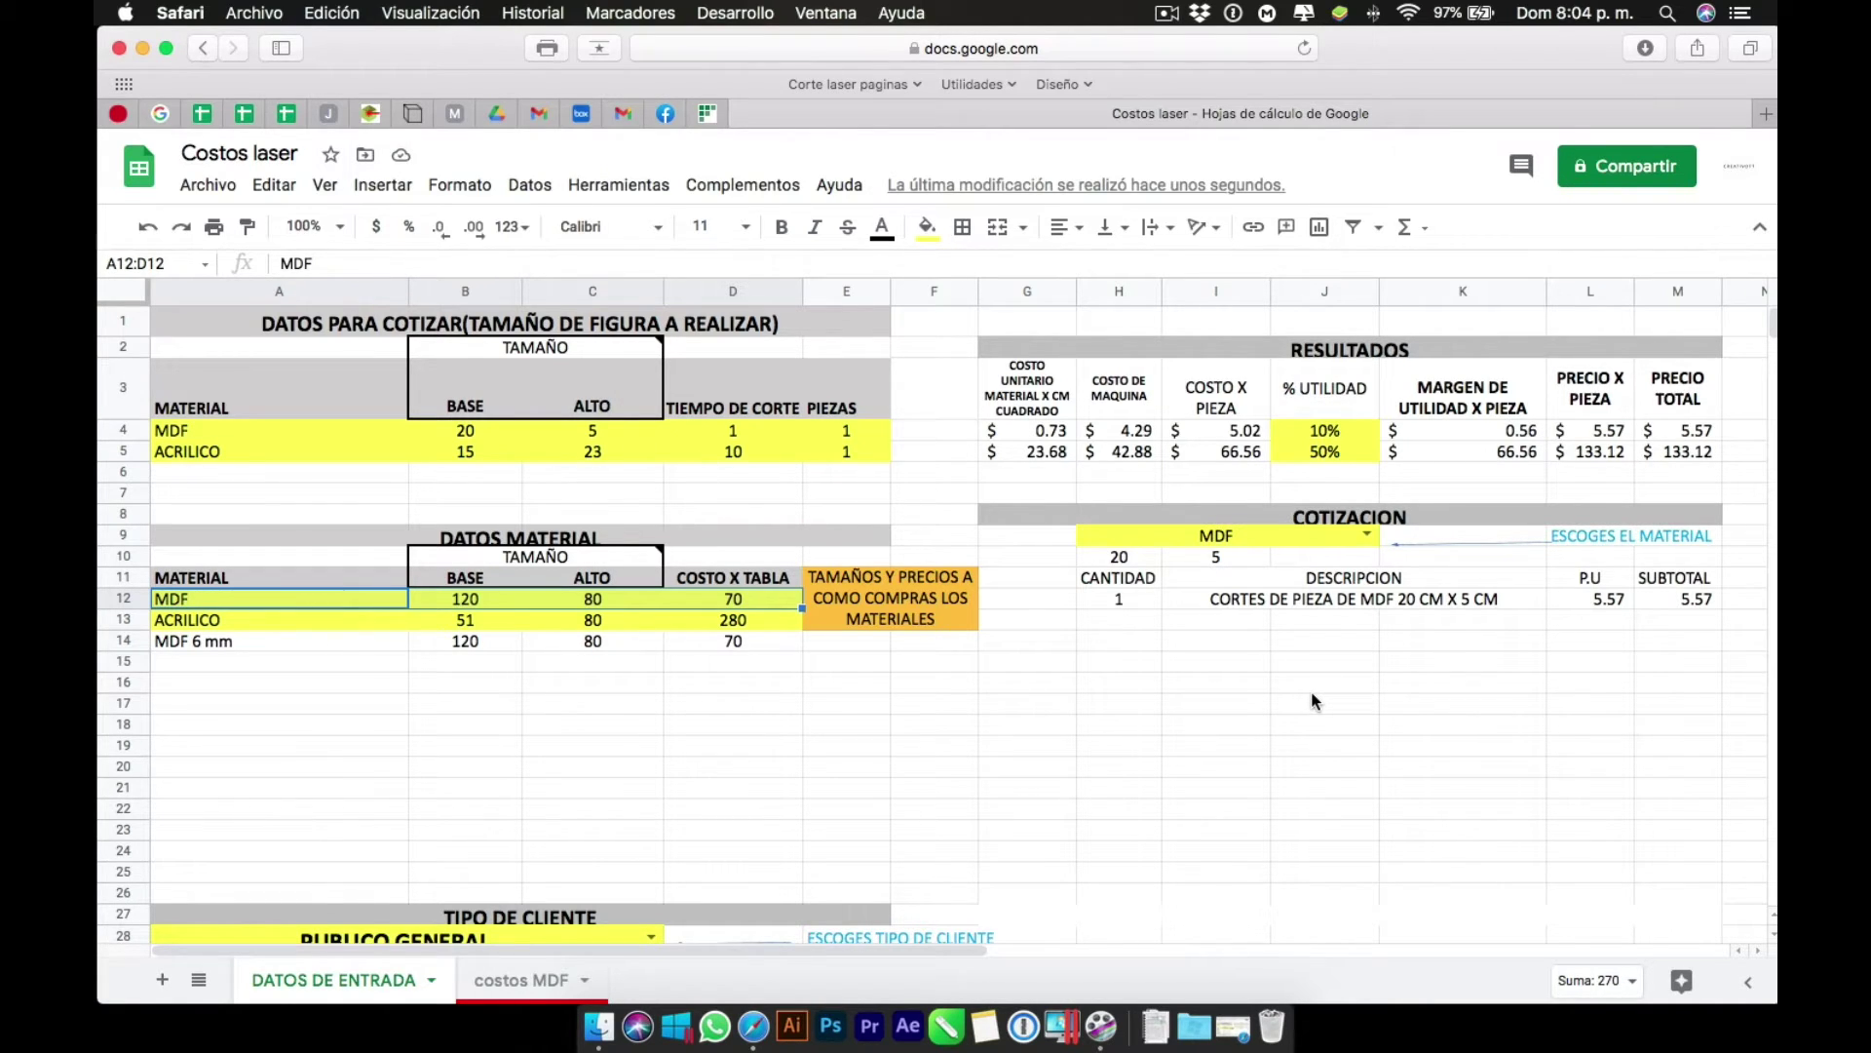
Check the average of the Consumo de Luz amounts from feb.-19 to feb.-20 in the selection summary.
scroll(1312, 699, "down", 10)
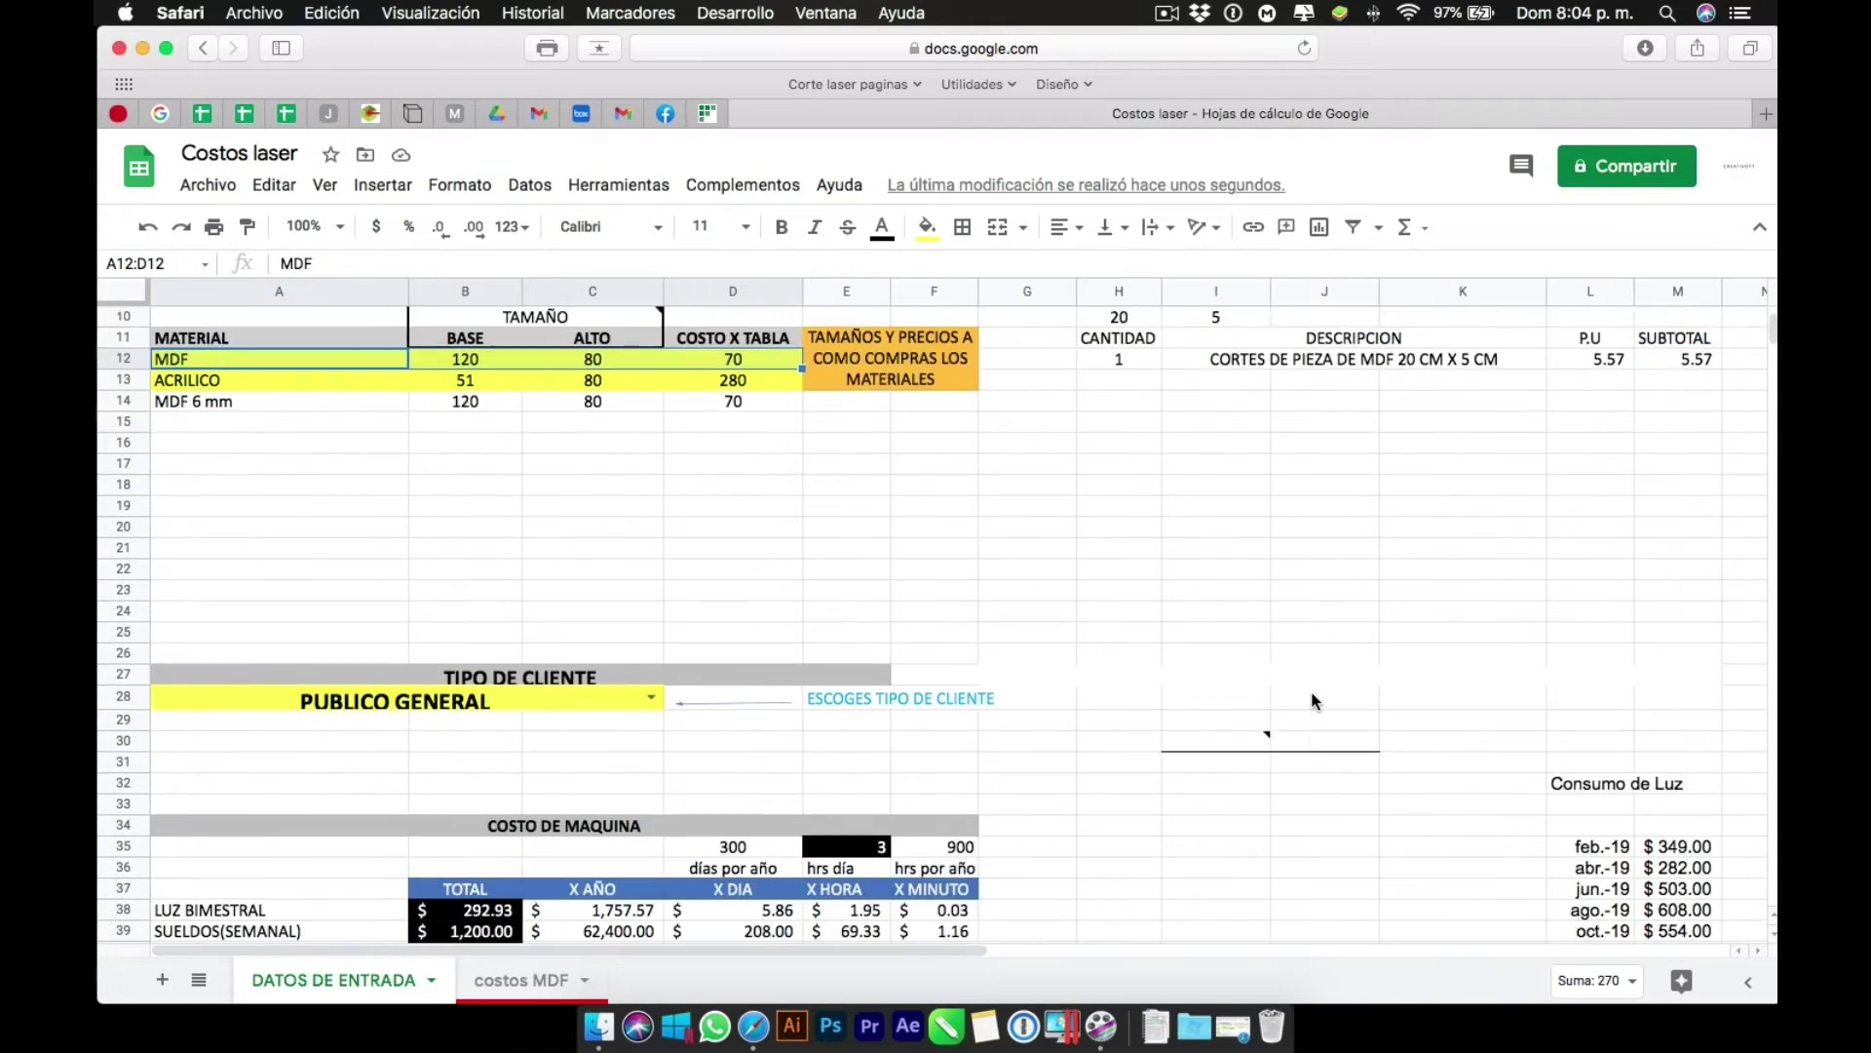
scroll(1312, 700, "right", 3)
scroll(1098, 753, "down", 1)
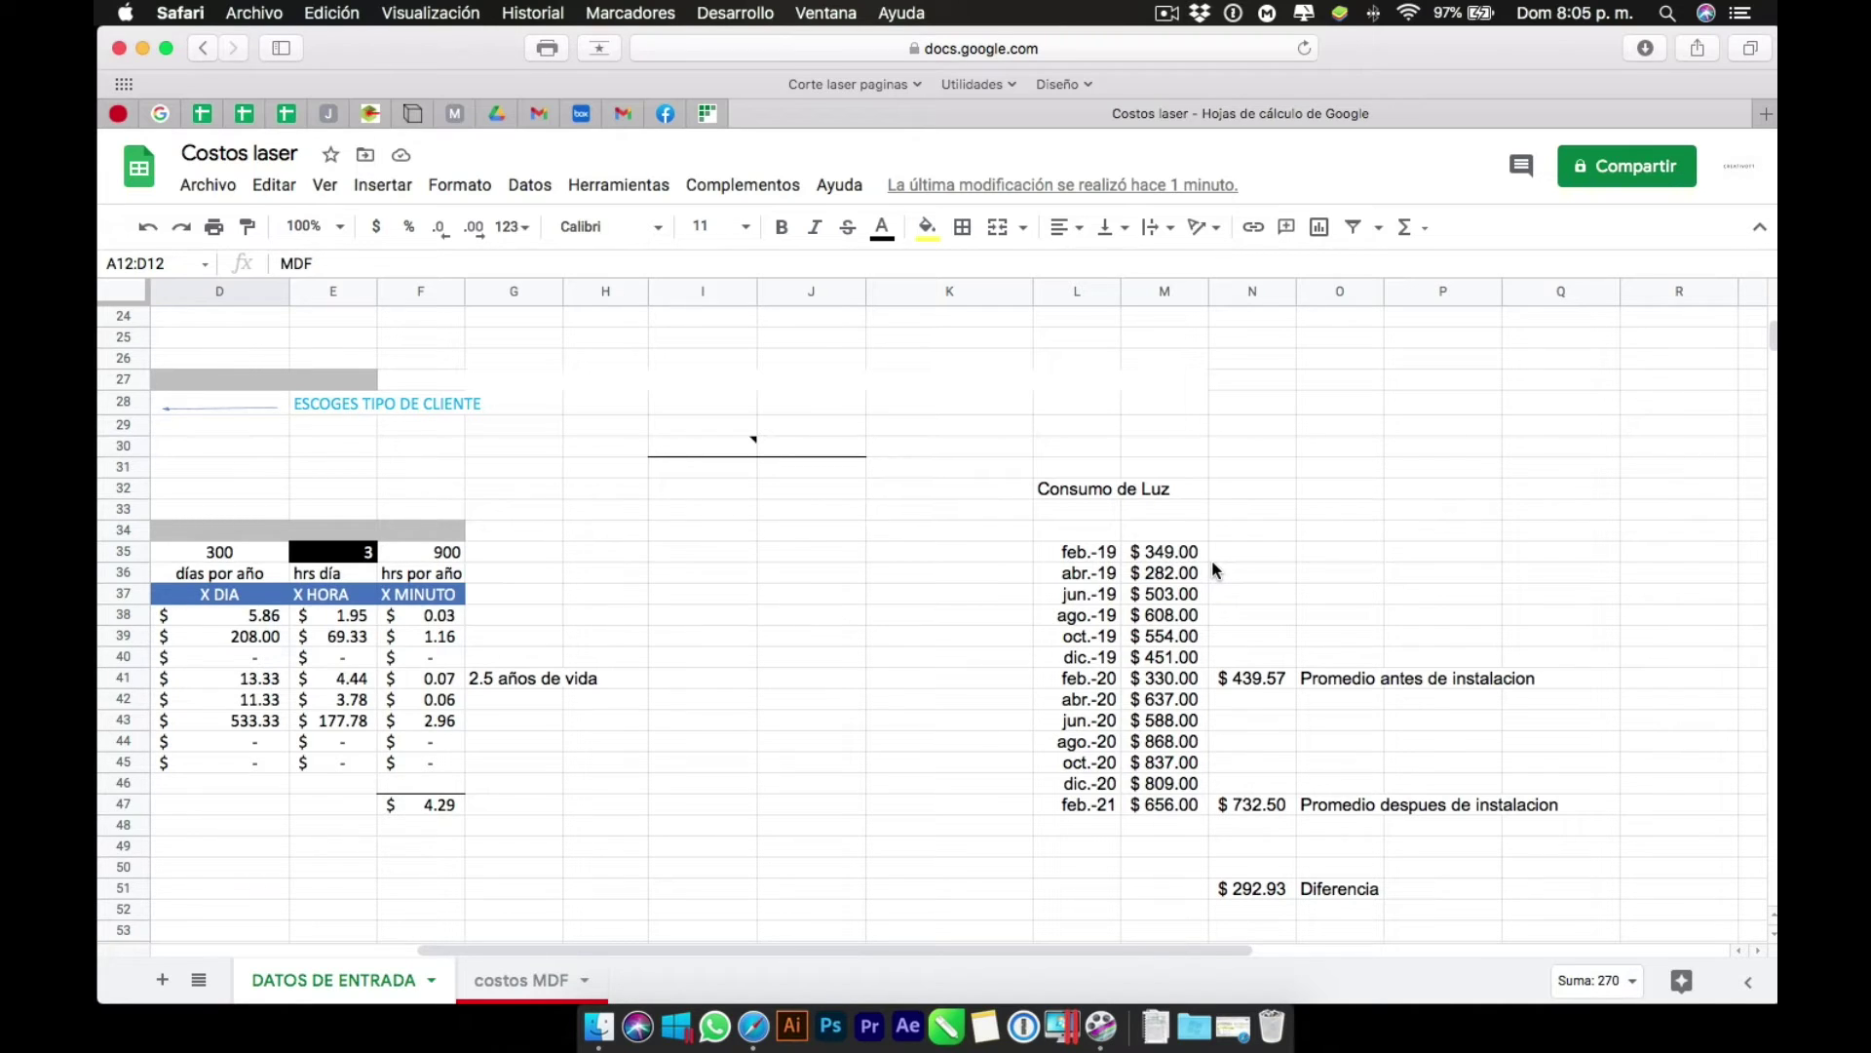
left_click_drag(1183, 556, 1174, 678)
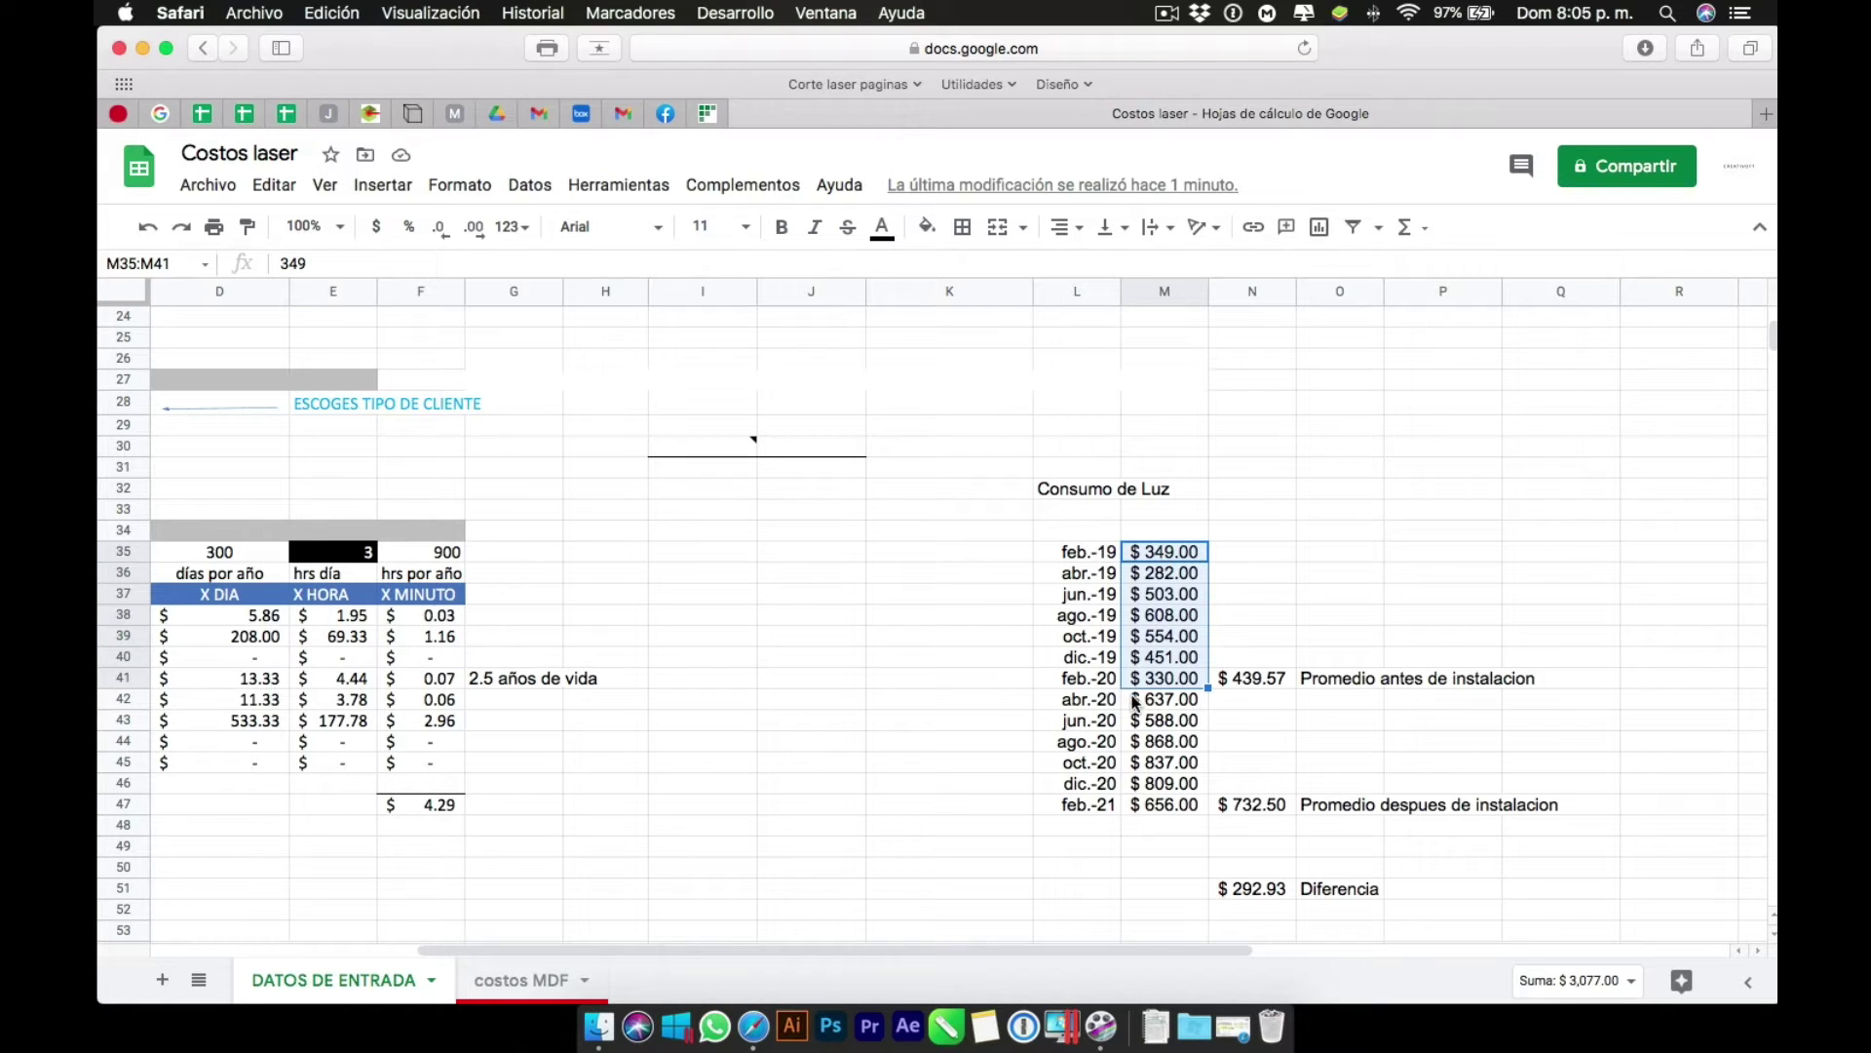
left_click(1631, 984)
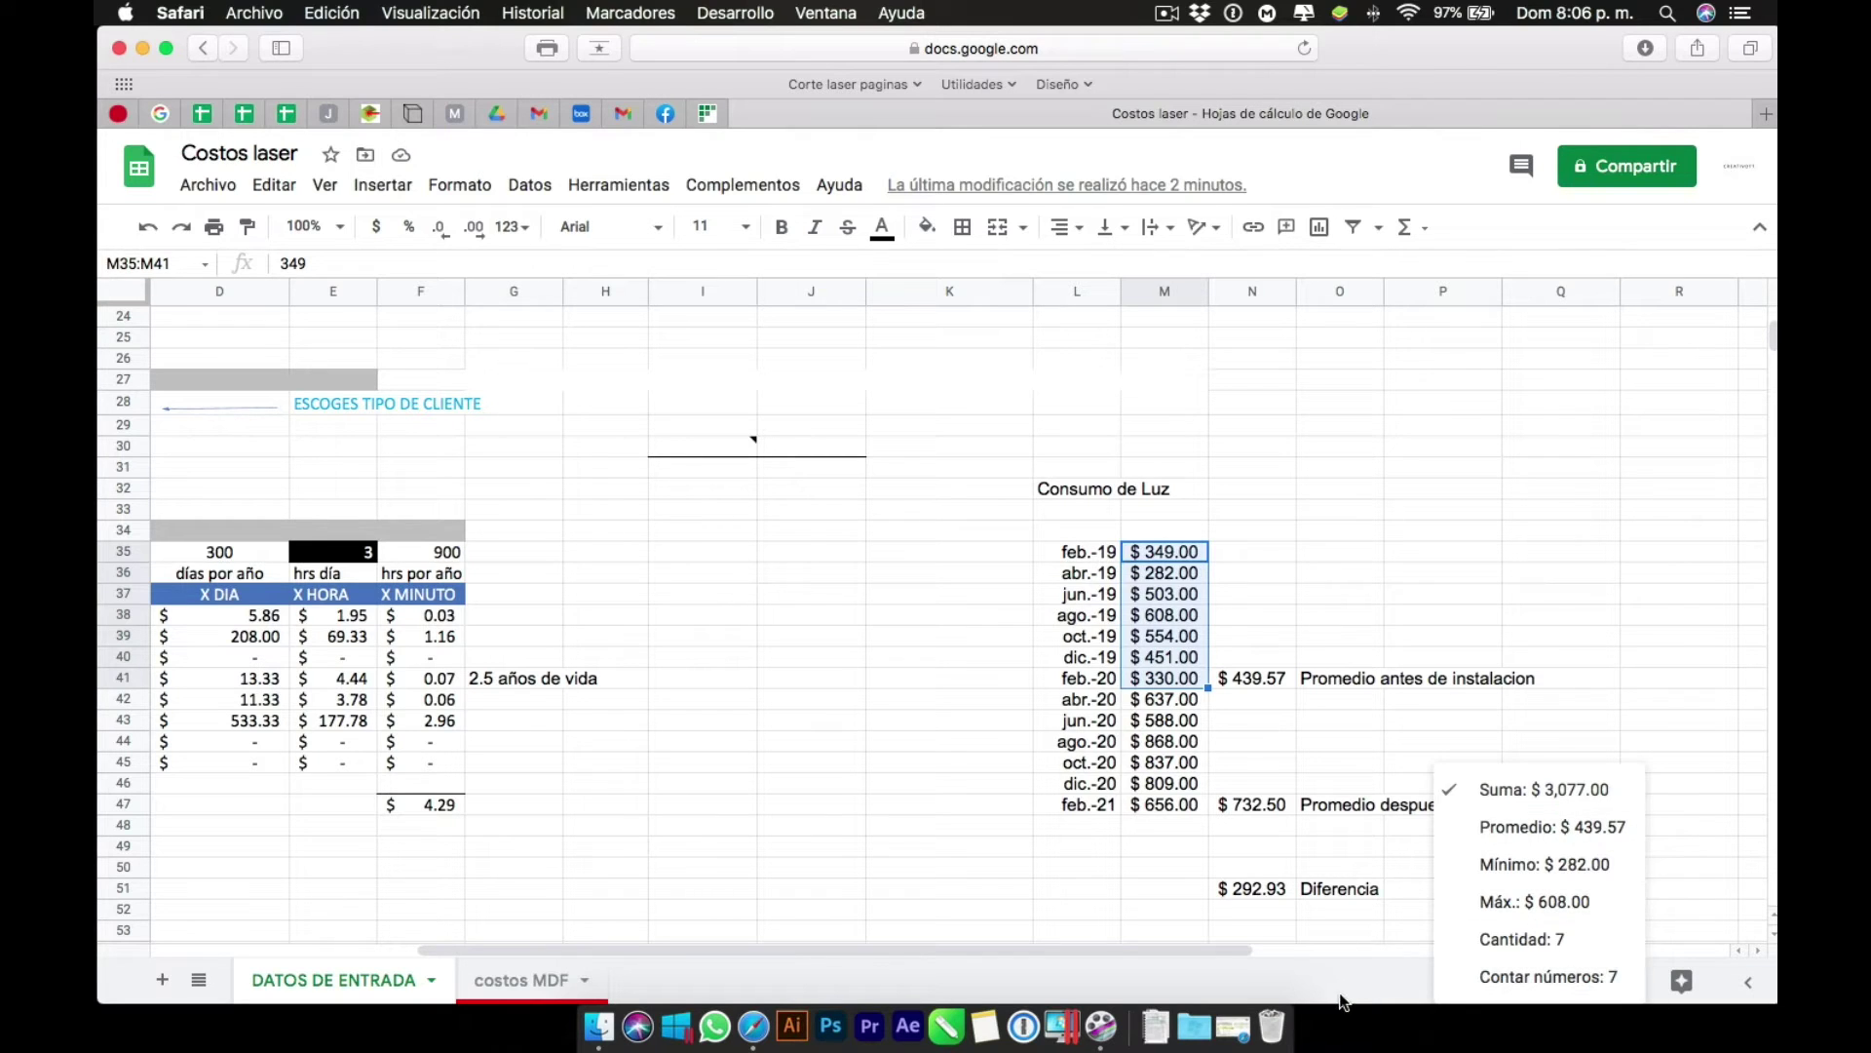
left_click(1595, 992)
left_click(1595, 992)
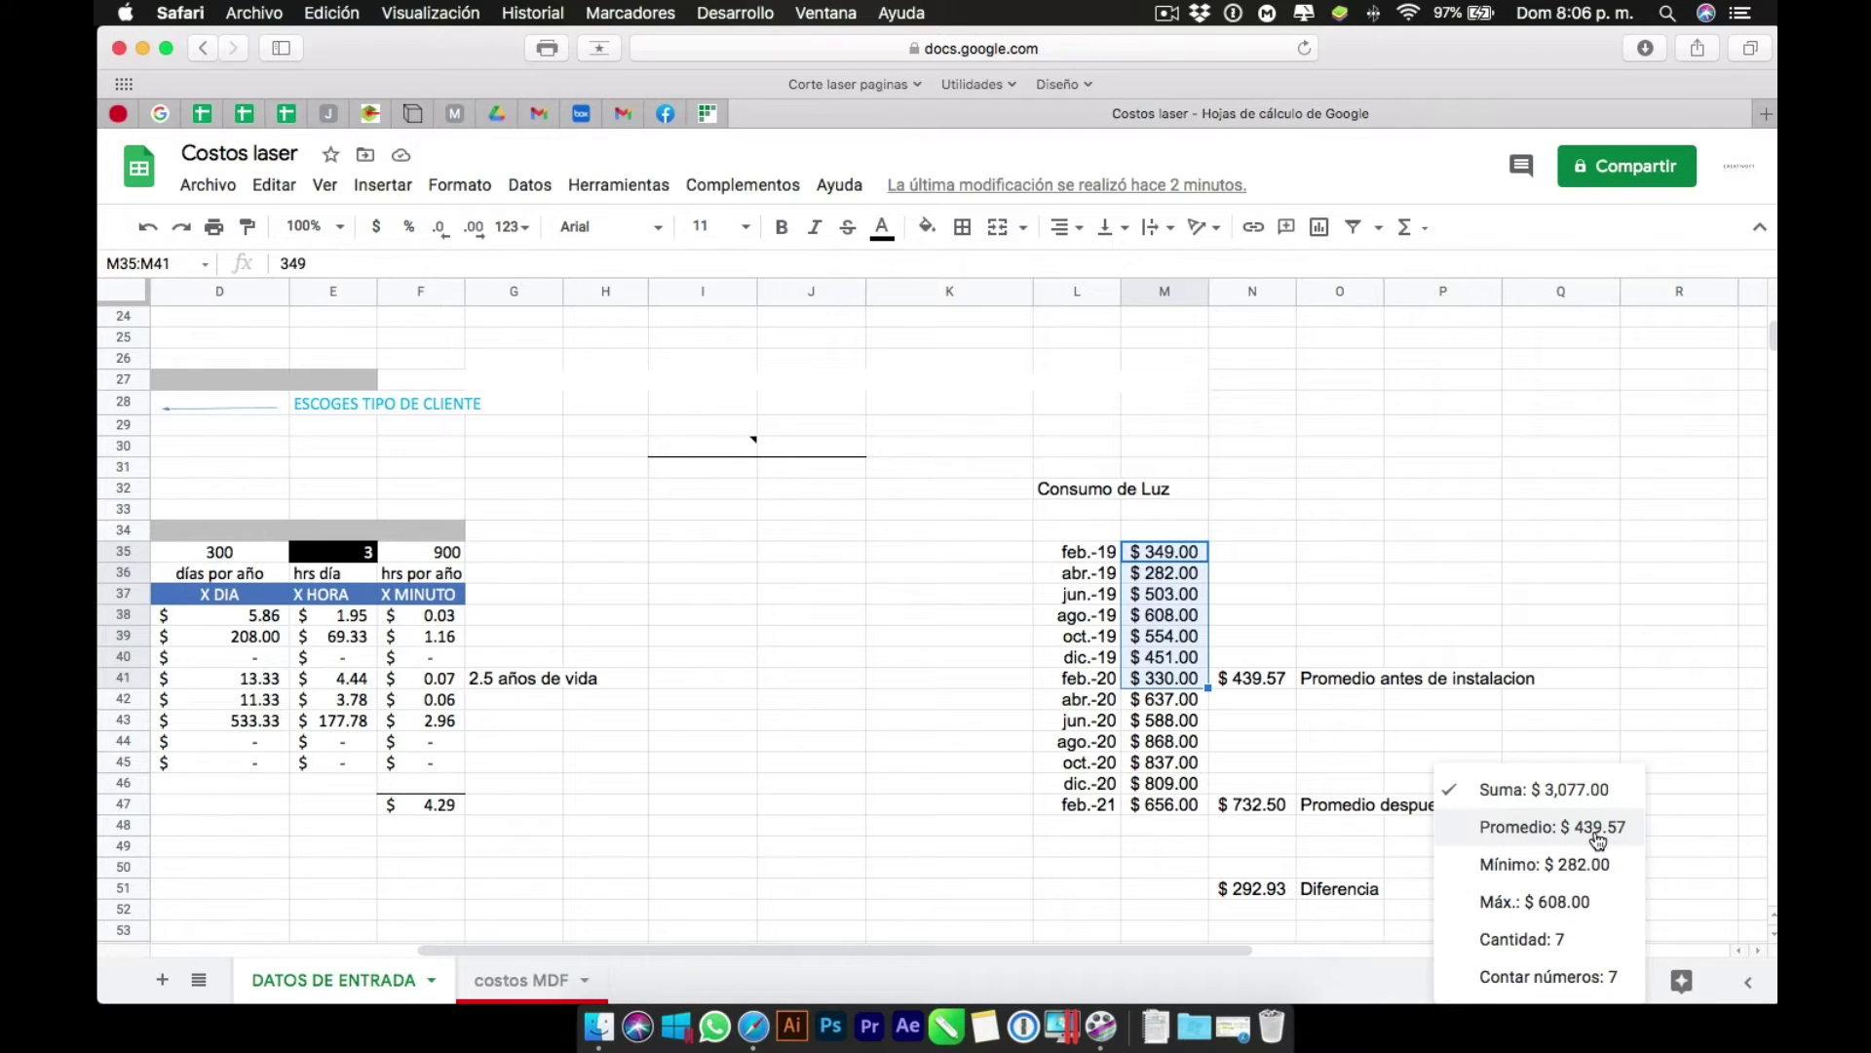
Check the average of the Consumo de Luz amounts from abr.-20 to feb.-21 in the selection summary.
left_click(1167, 707)
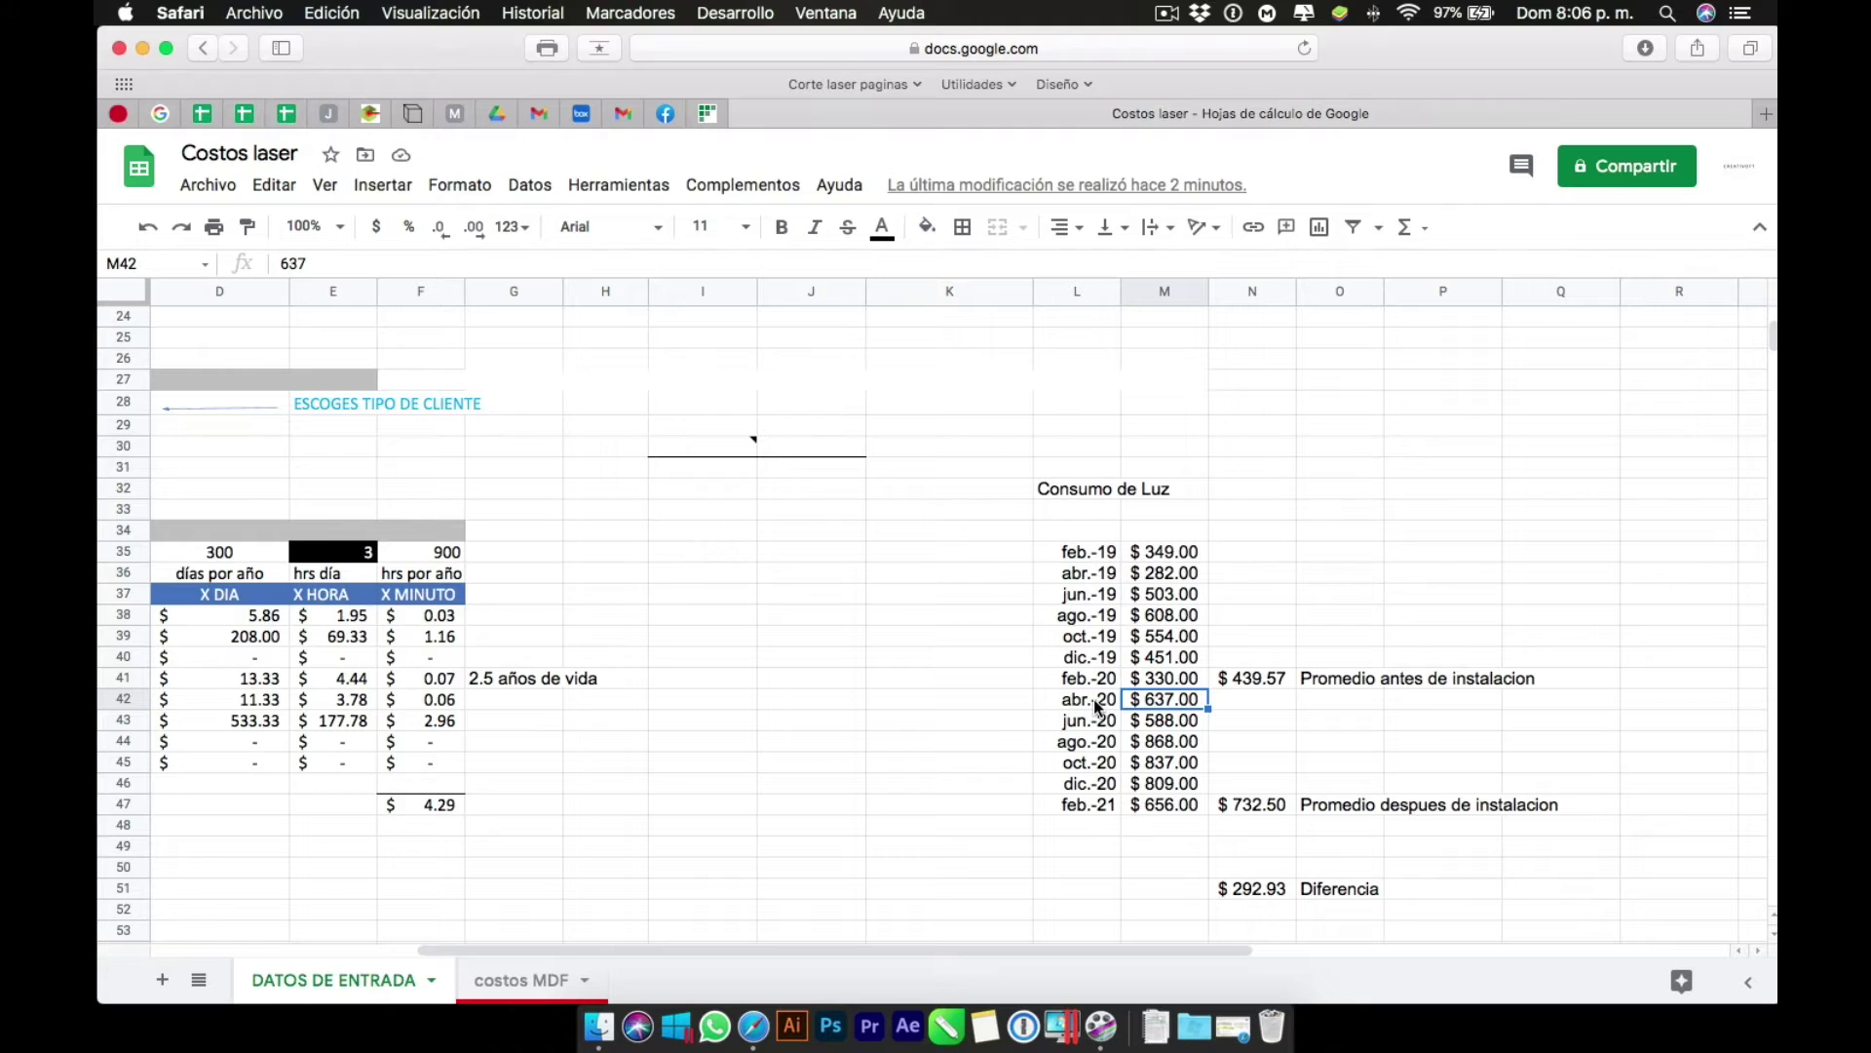
left_click_drag(1153, 679, 1158, 807)
left_click(1634, 982)
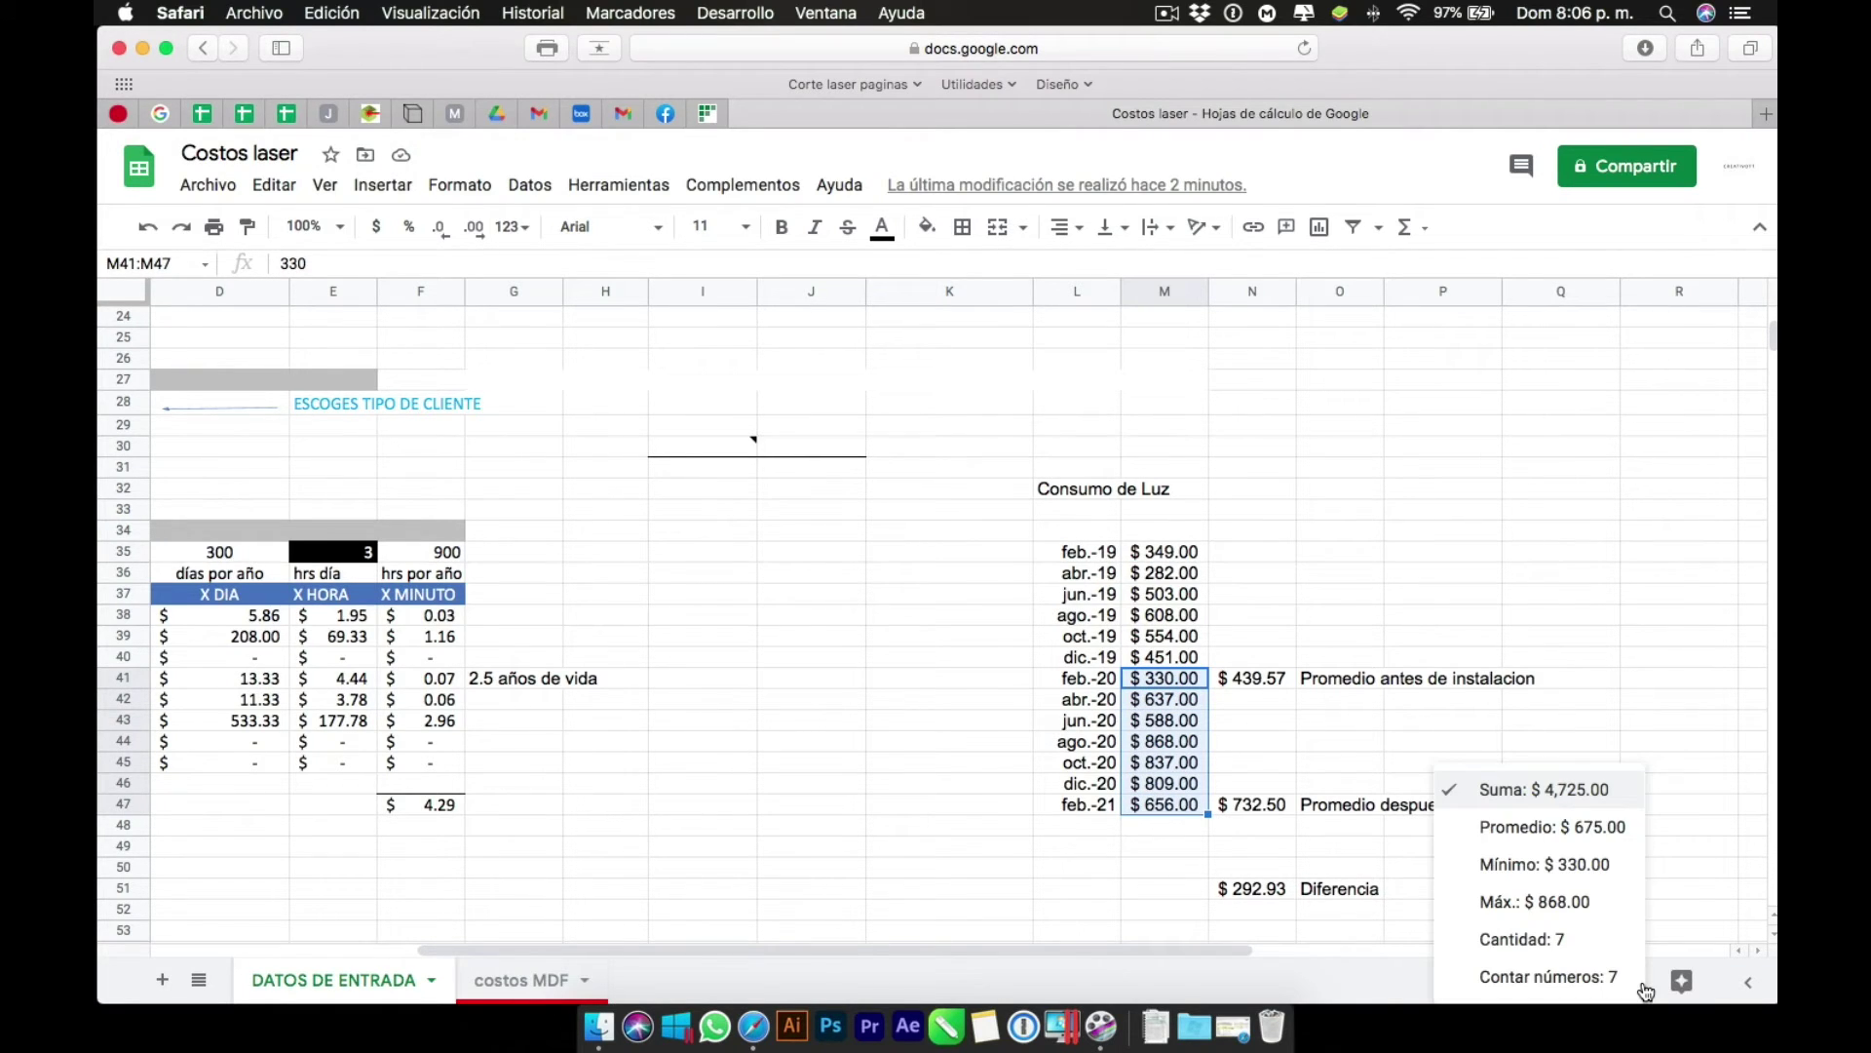
left_click(1177, 743)
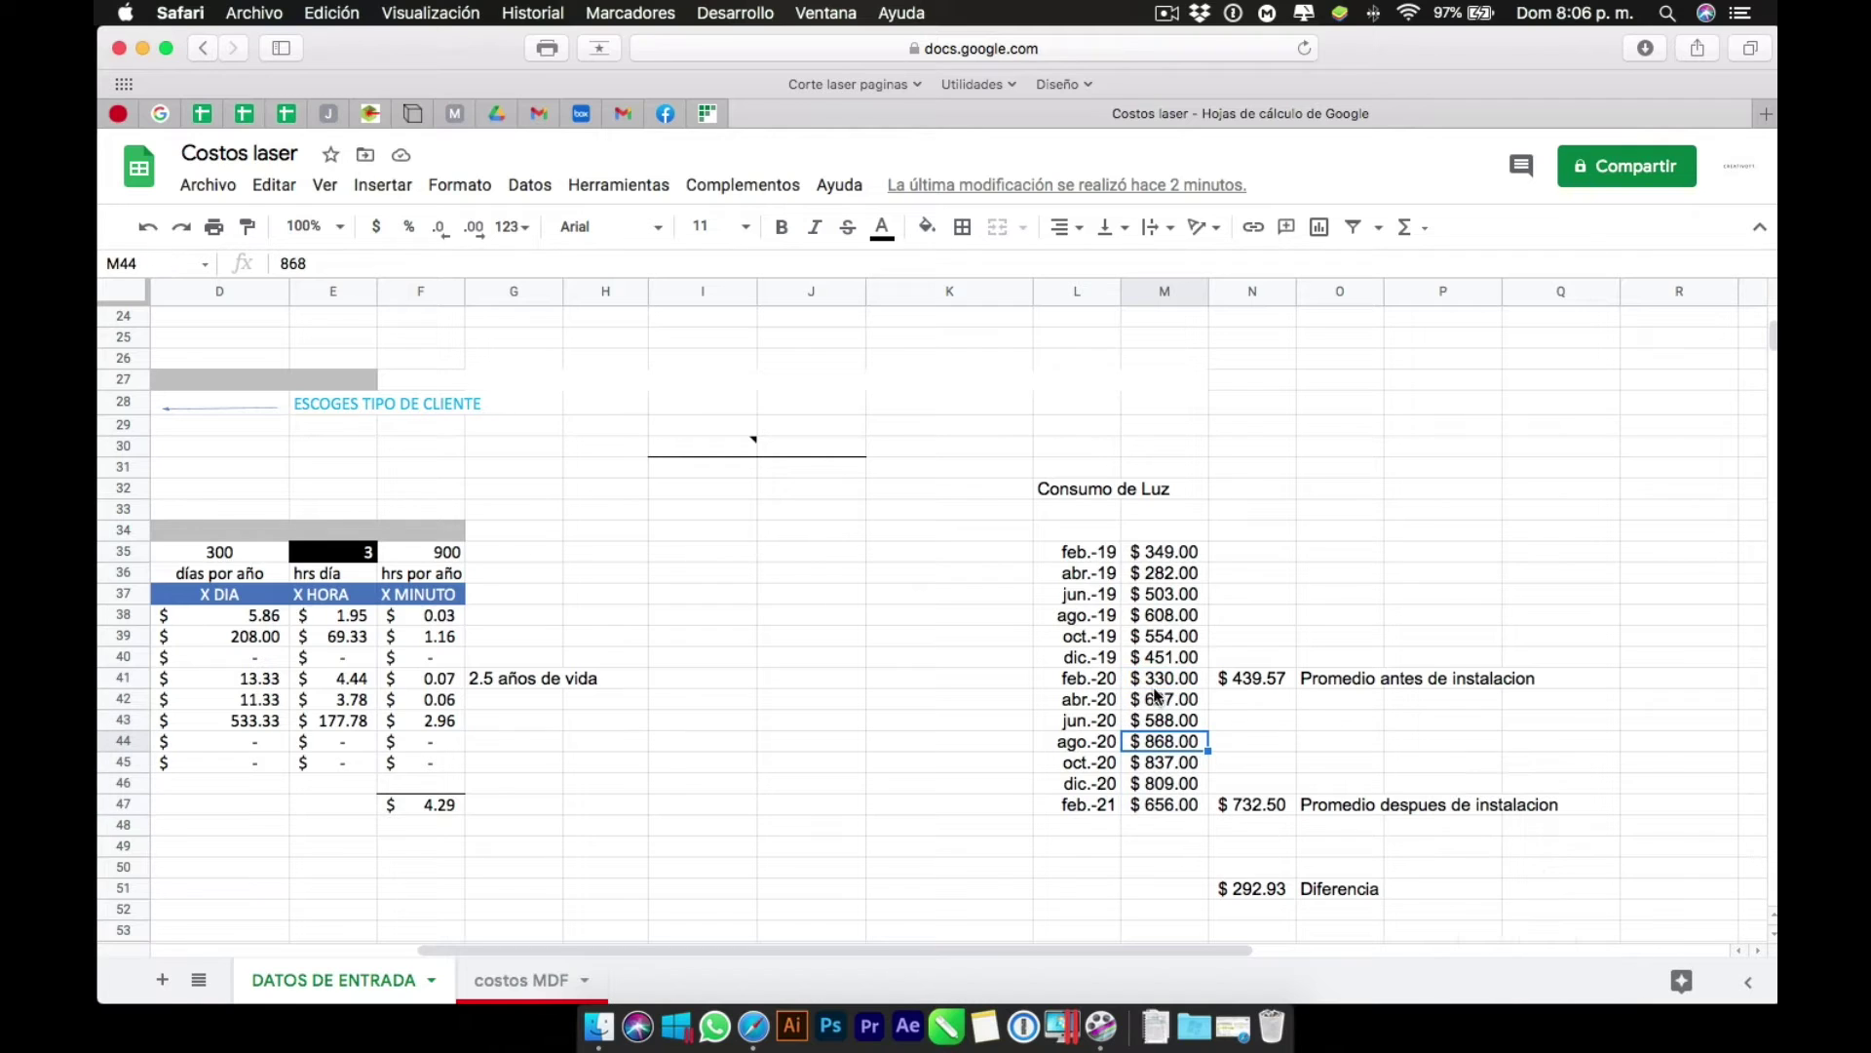
left_click_drag(1162, 701, 1170, 814)
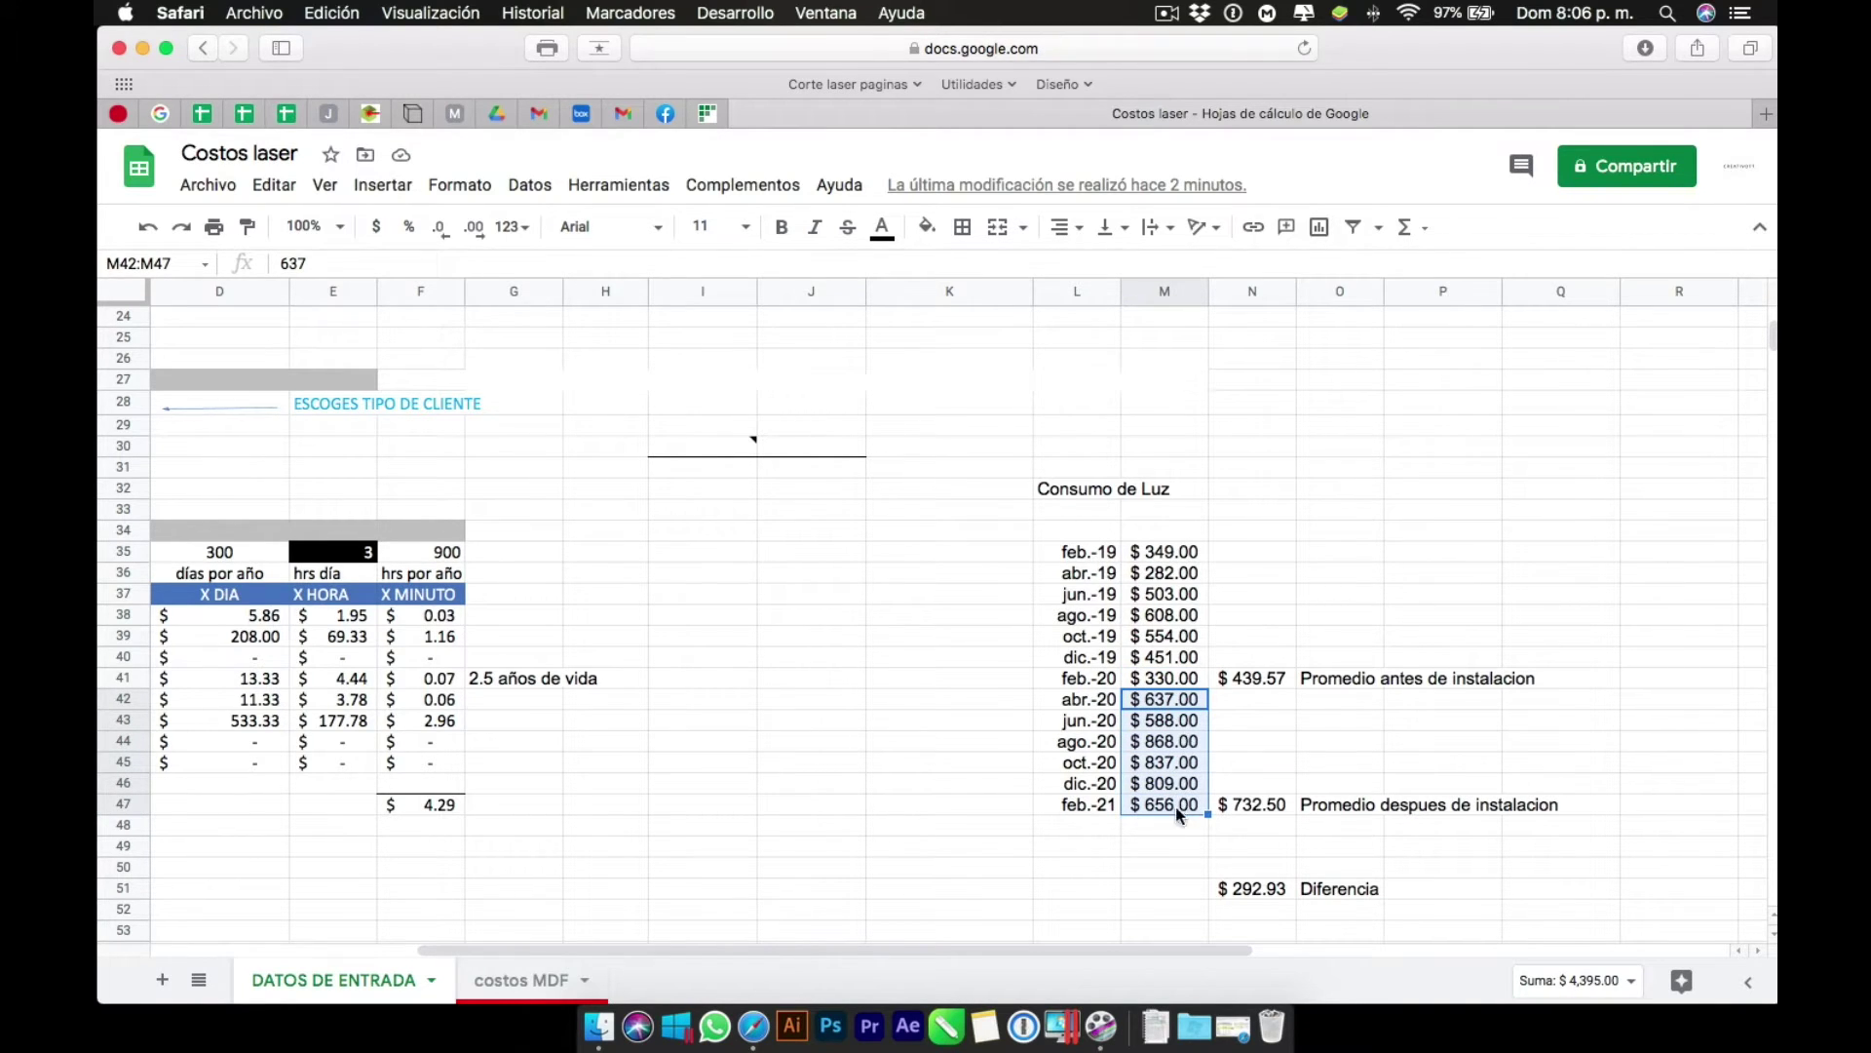
left_click(1629, 988)
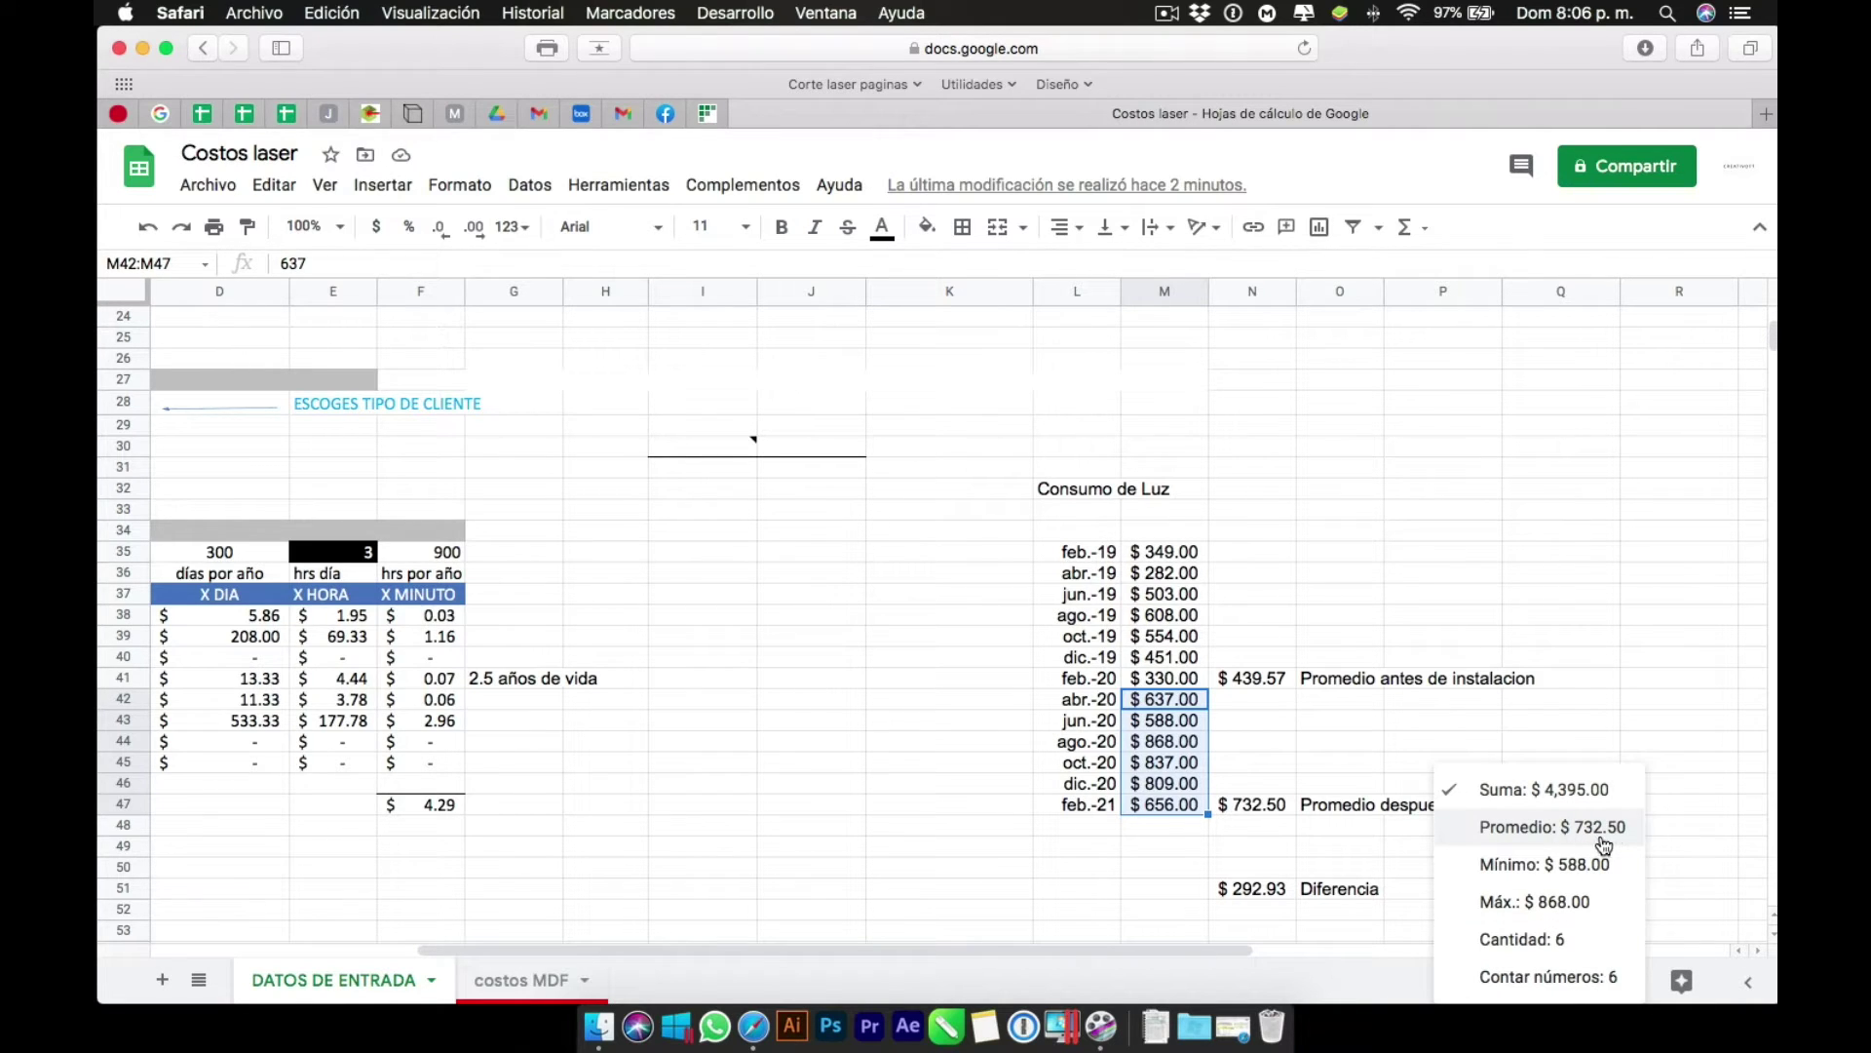
Inspect the formulas for the electricity averages before and after installation and for their difference.
left_click(1262, 811)
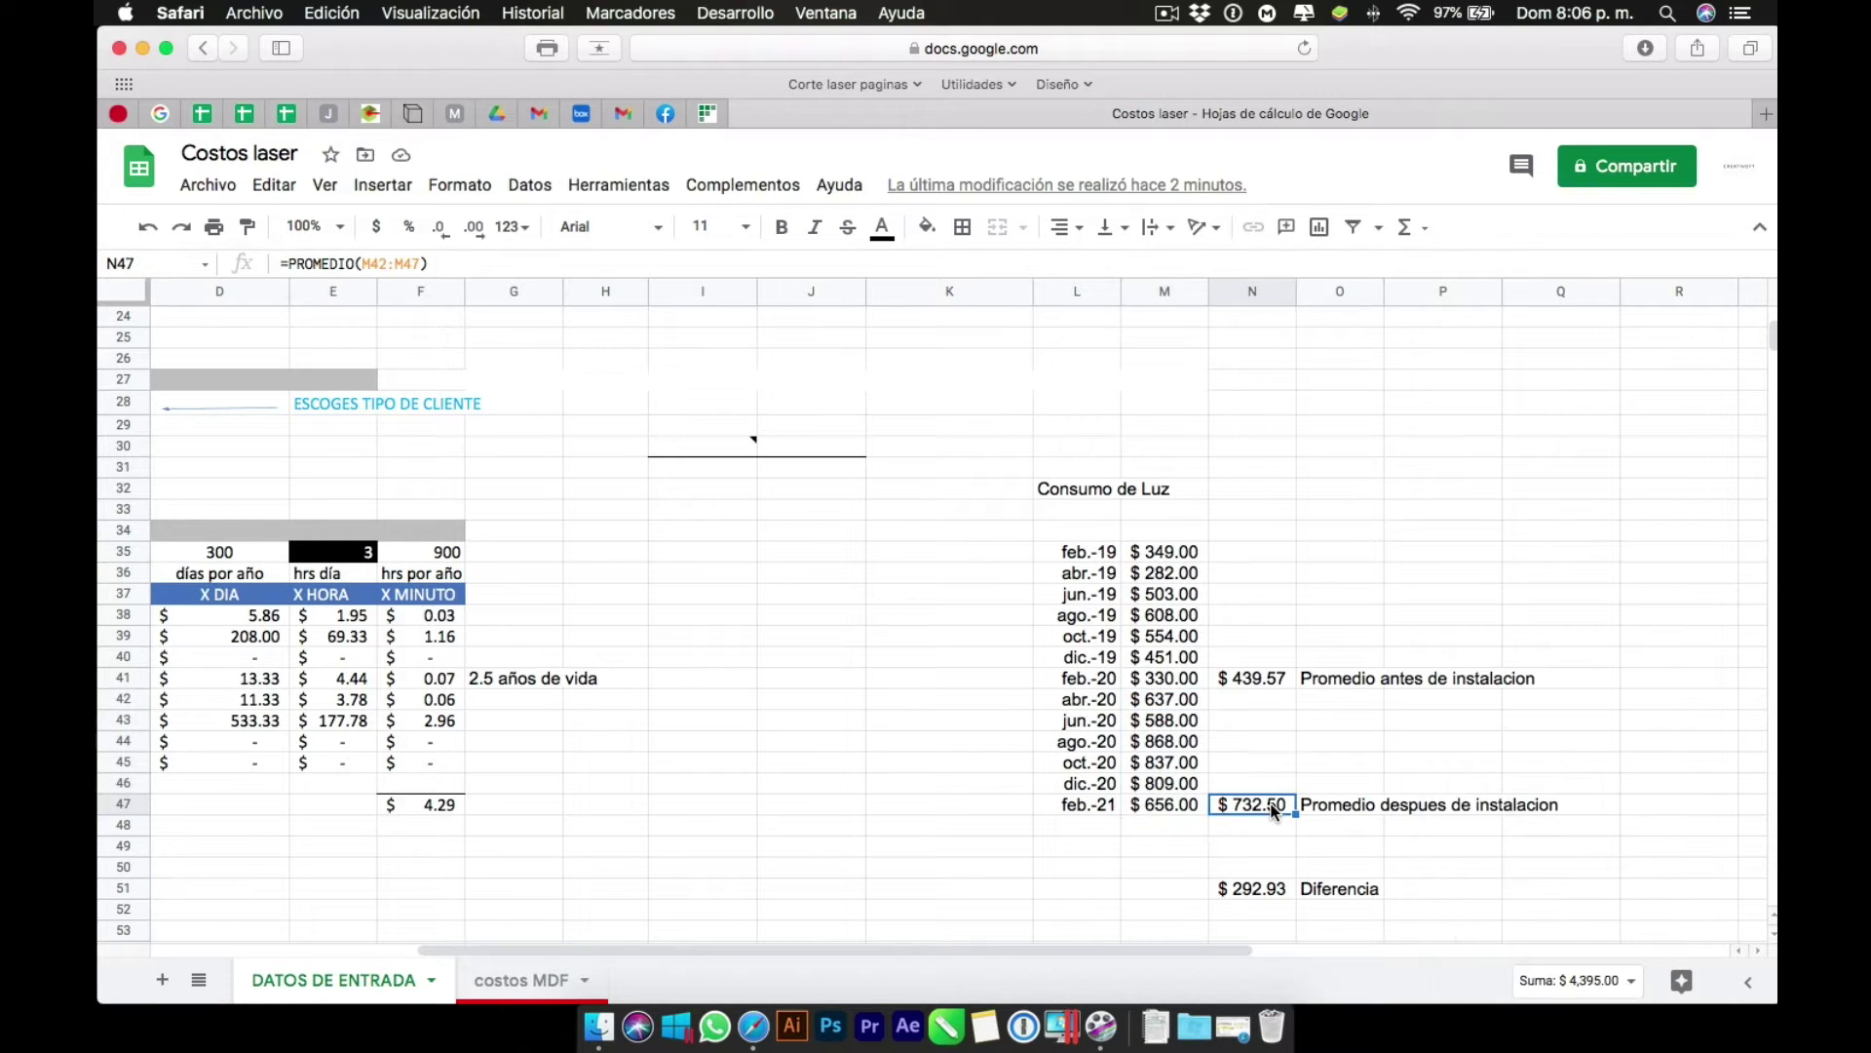
left_click(1262, 684)
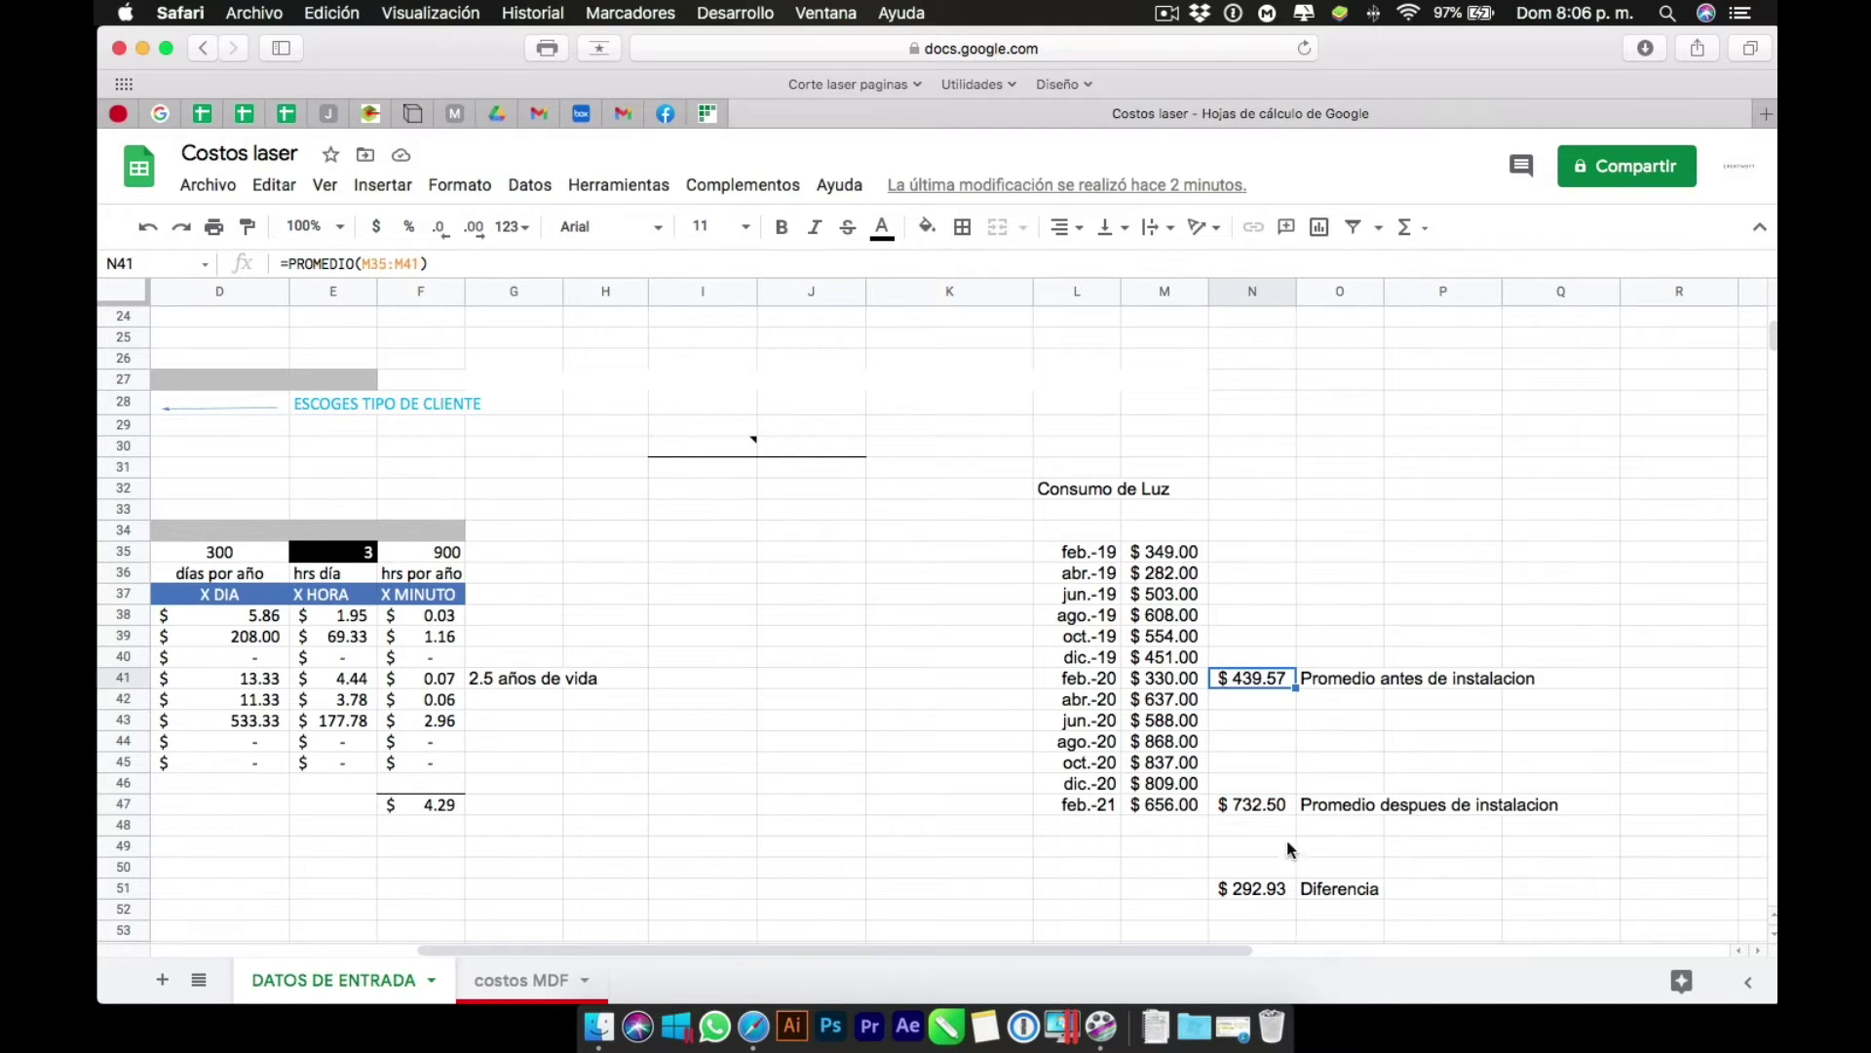
left_click(1234, 888)
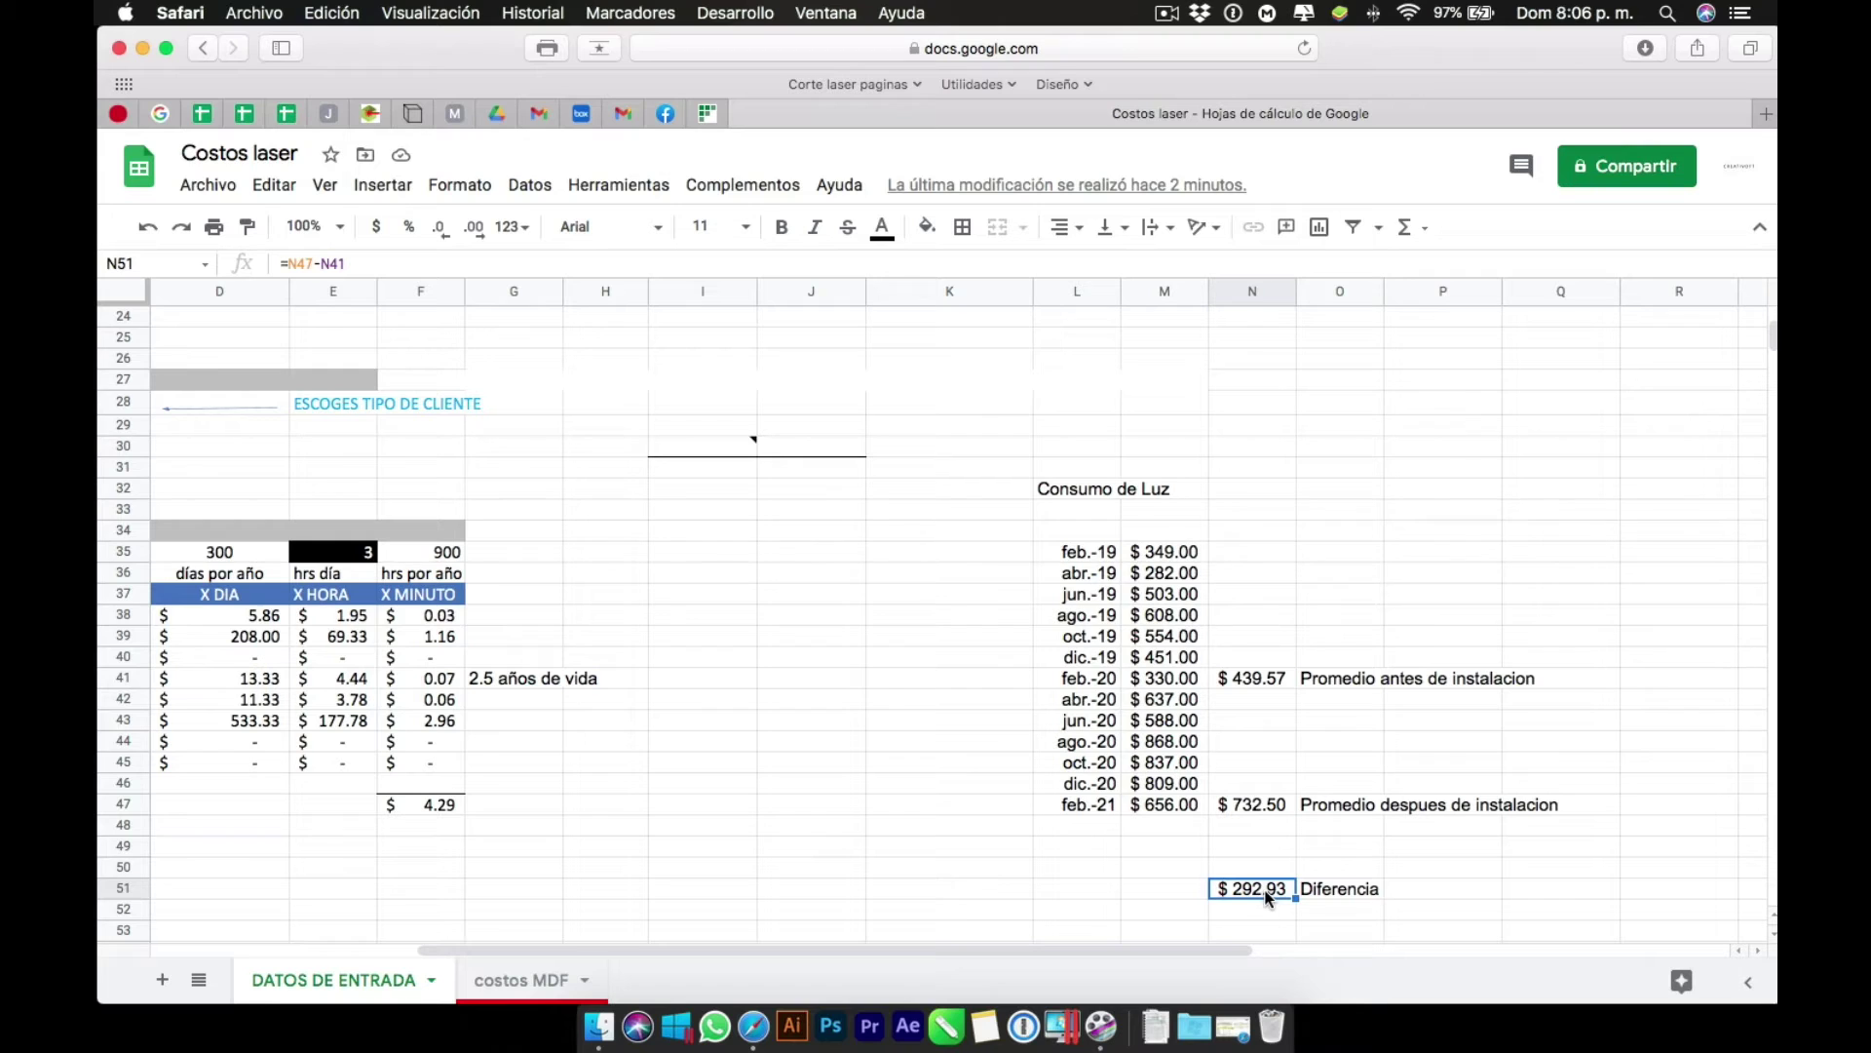
left_click(1334, 890)
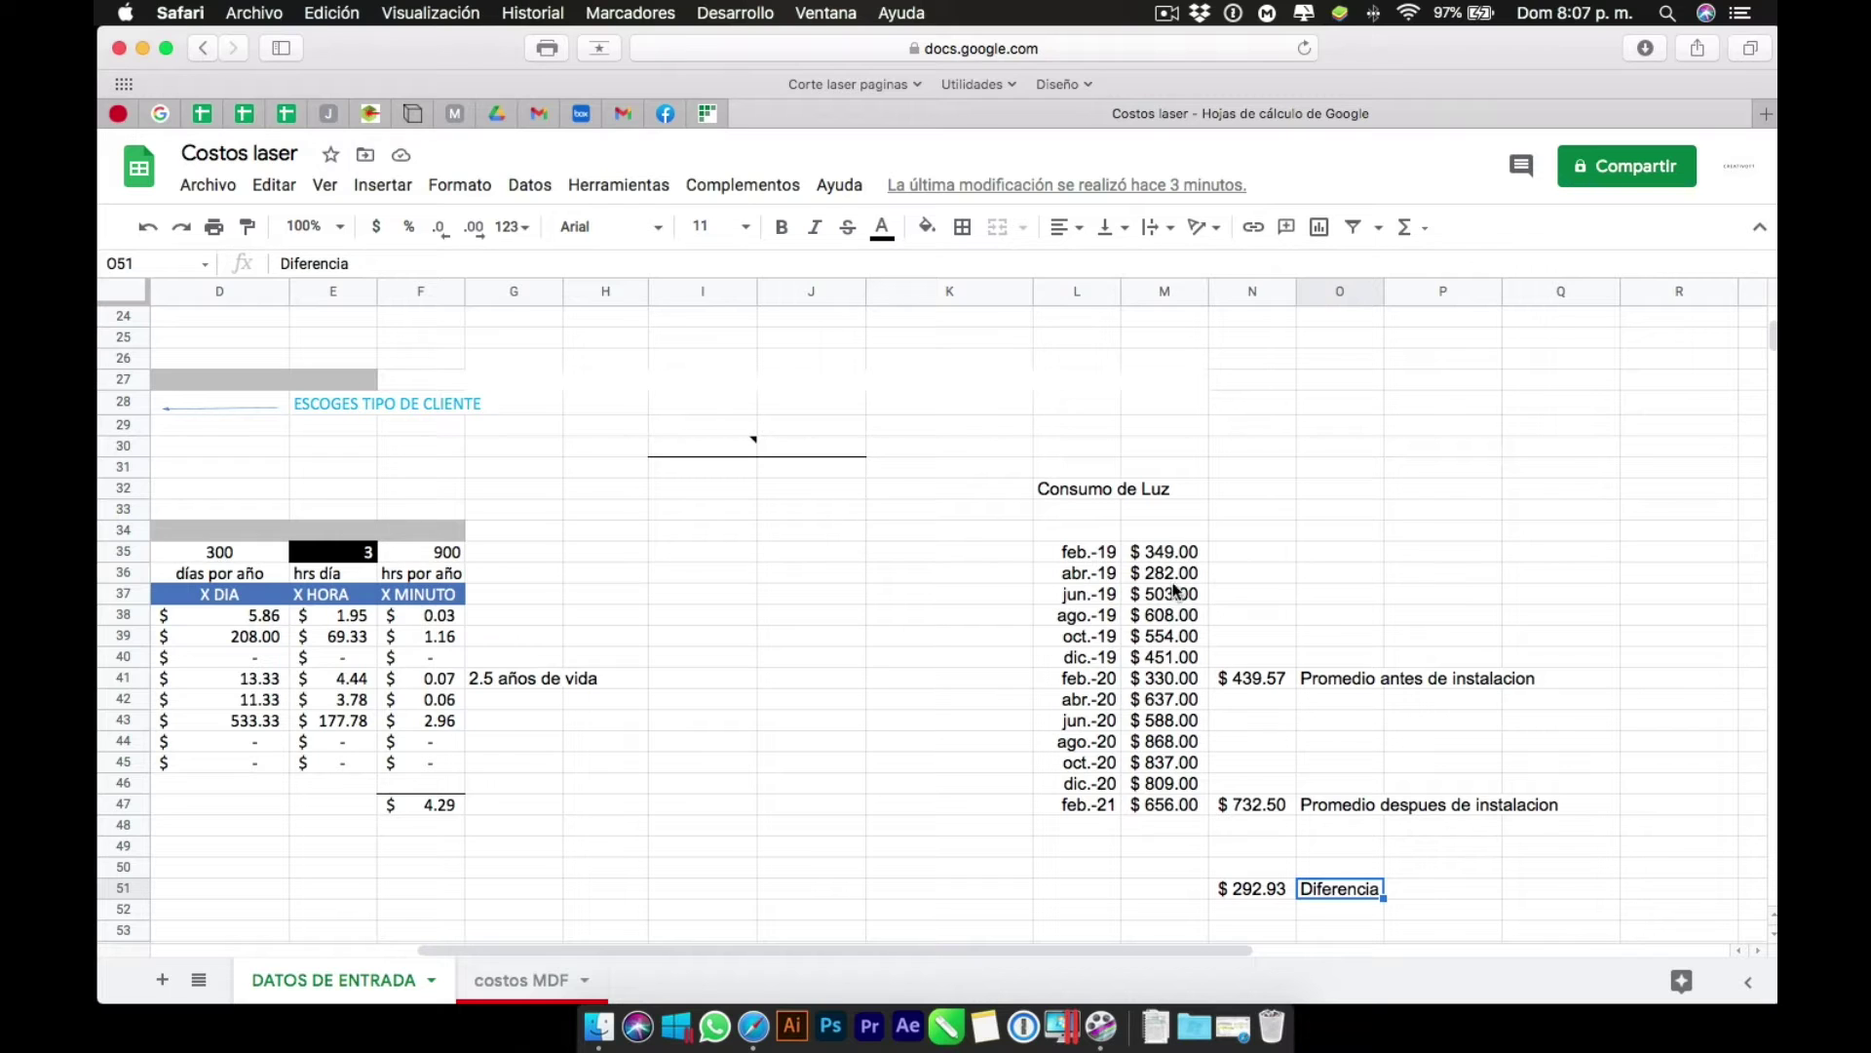
Compare the Consumo de Luz amounts, the average before installation and the difference with the LUZ BIMESTRAL row of COSTO DE MAQUINA.
left_click_drag(1177, 554, 1176, 805)
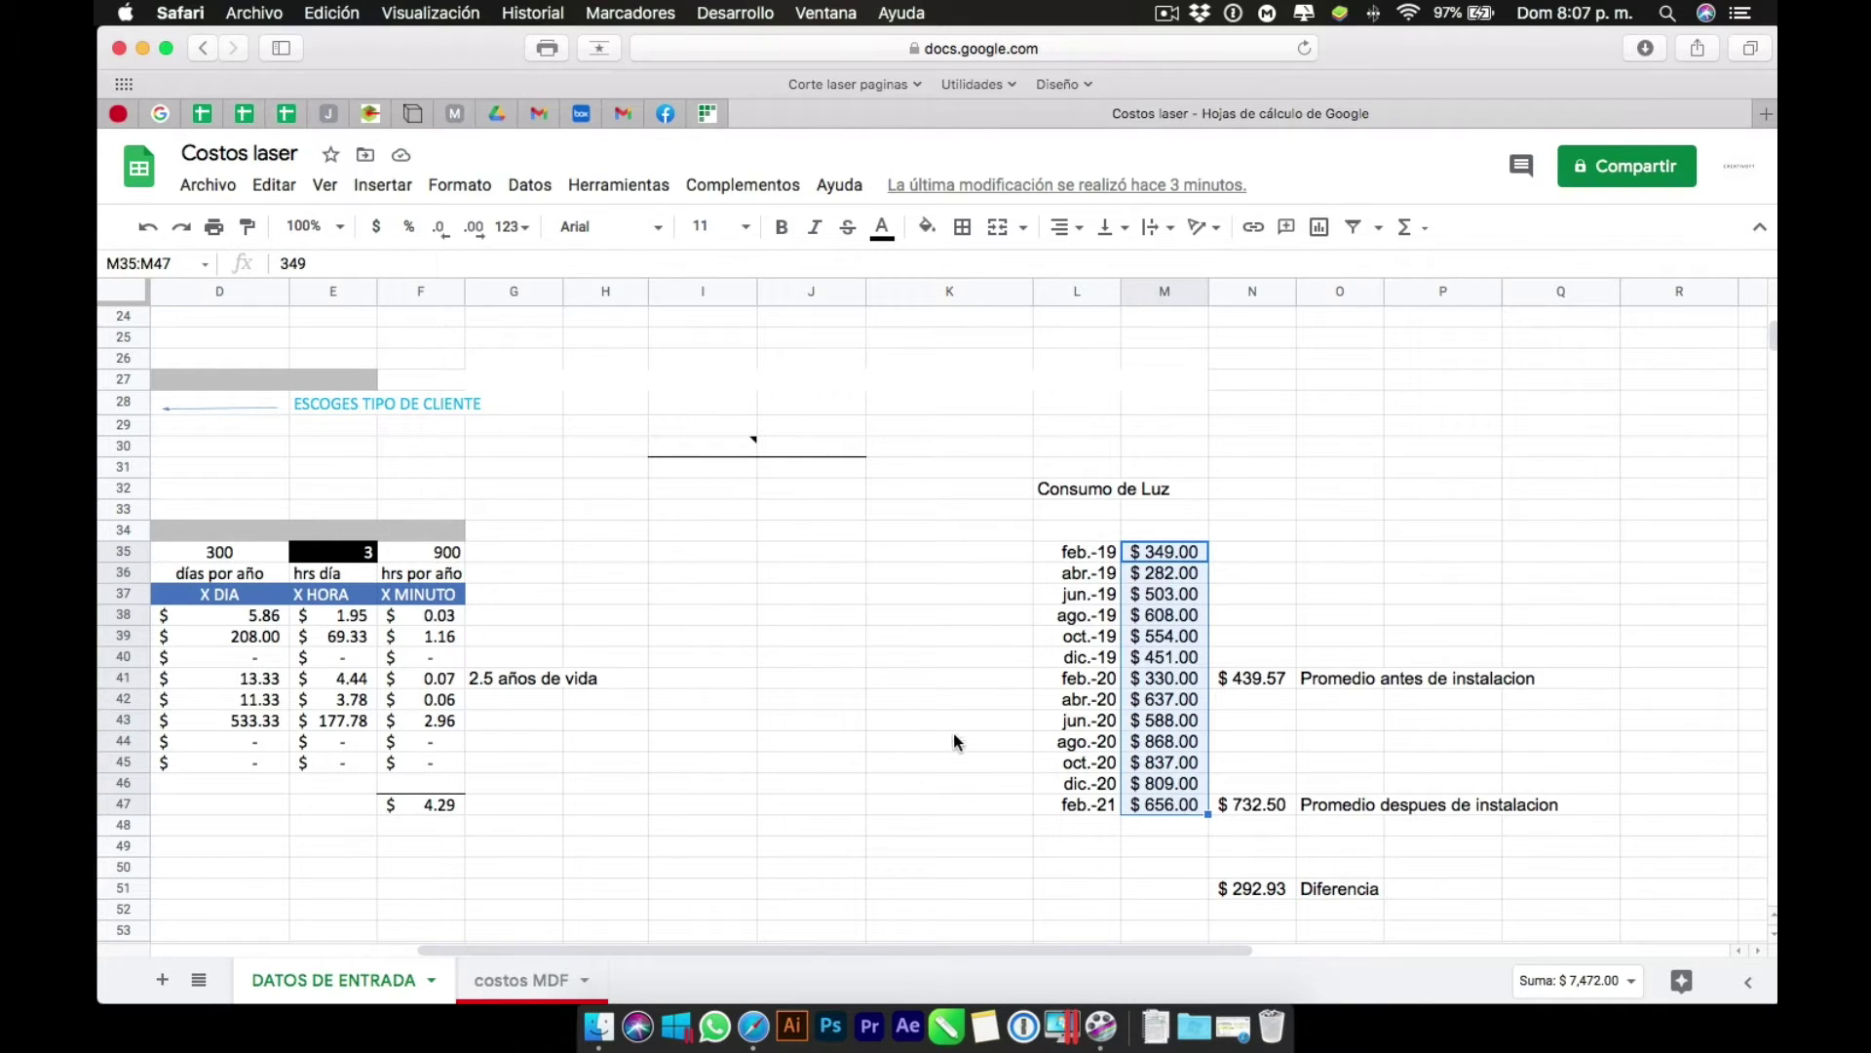
scroll(953, 722, "left", 5)
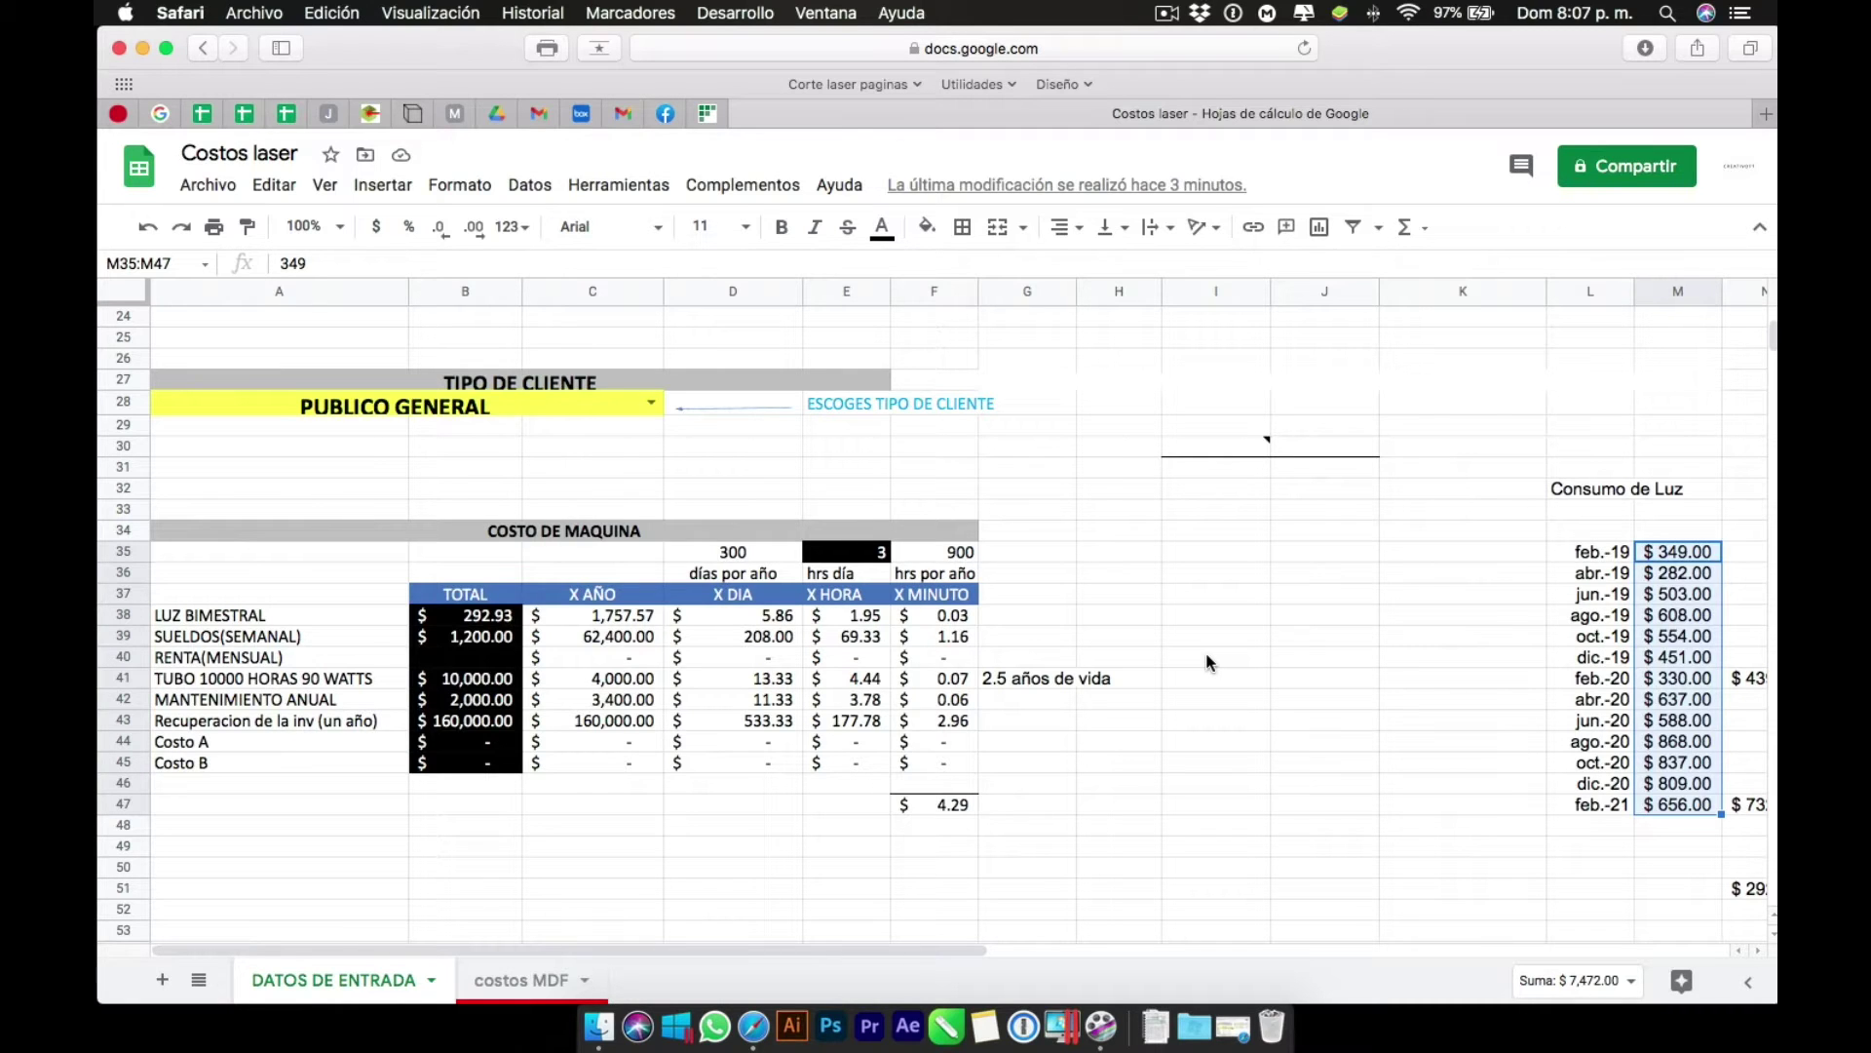
scroll(1207, 654, "right", 3)
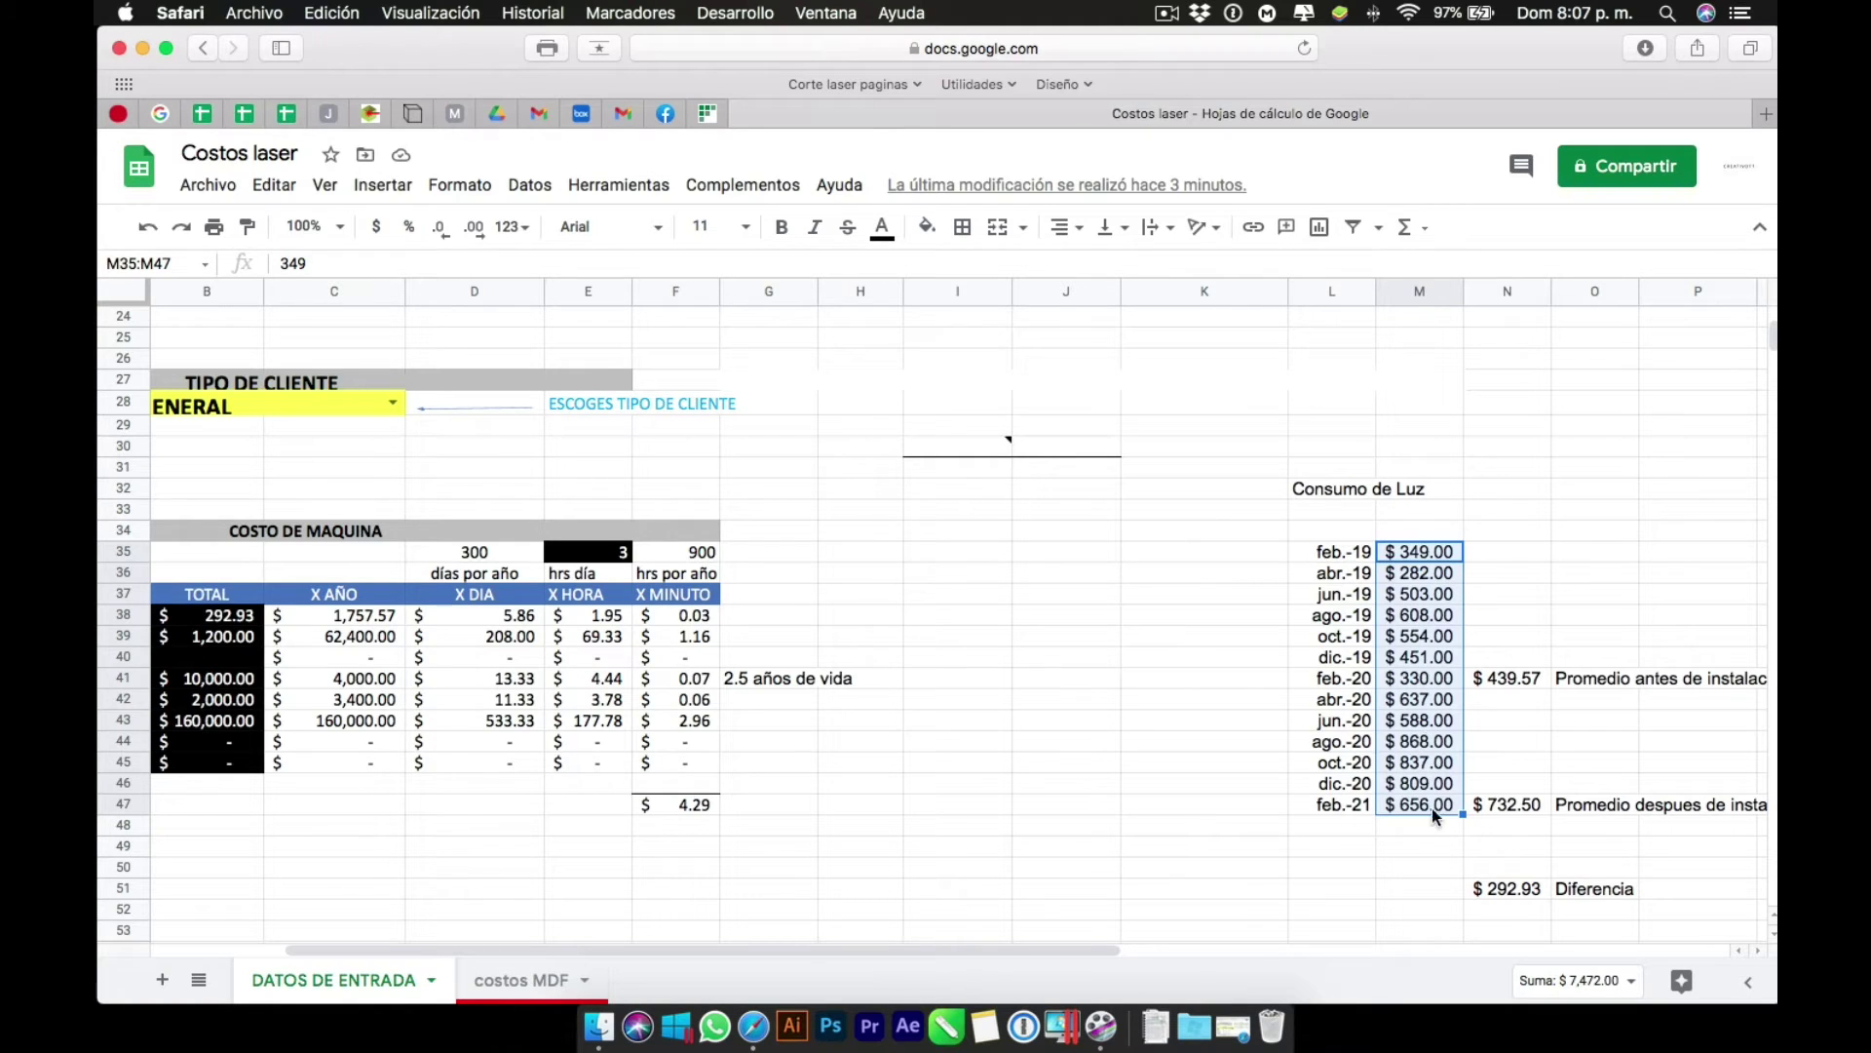
left_click(1511, 680)
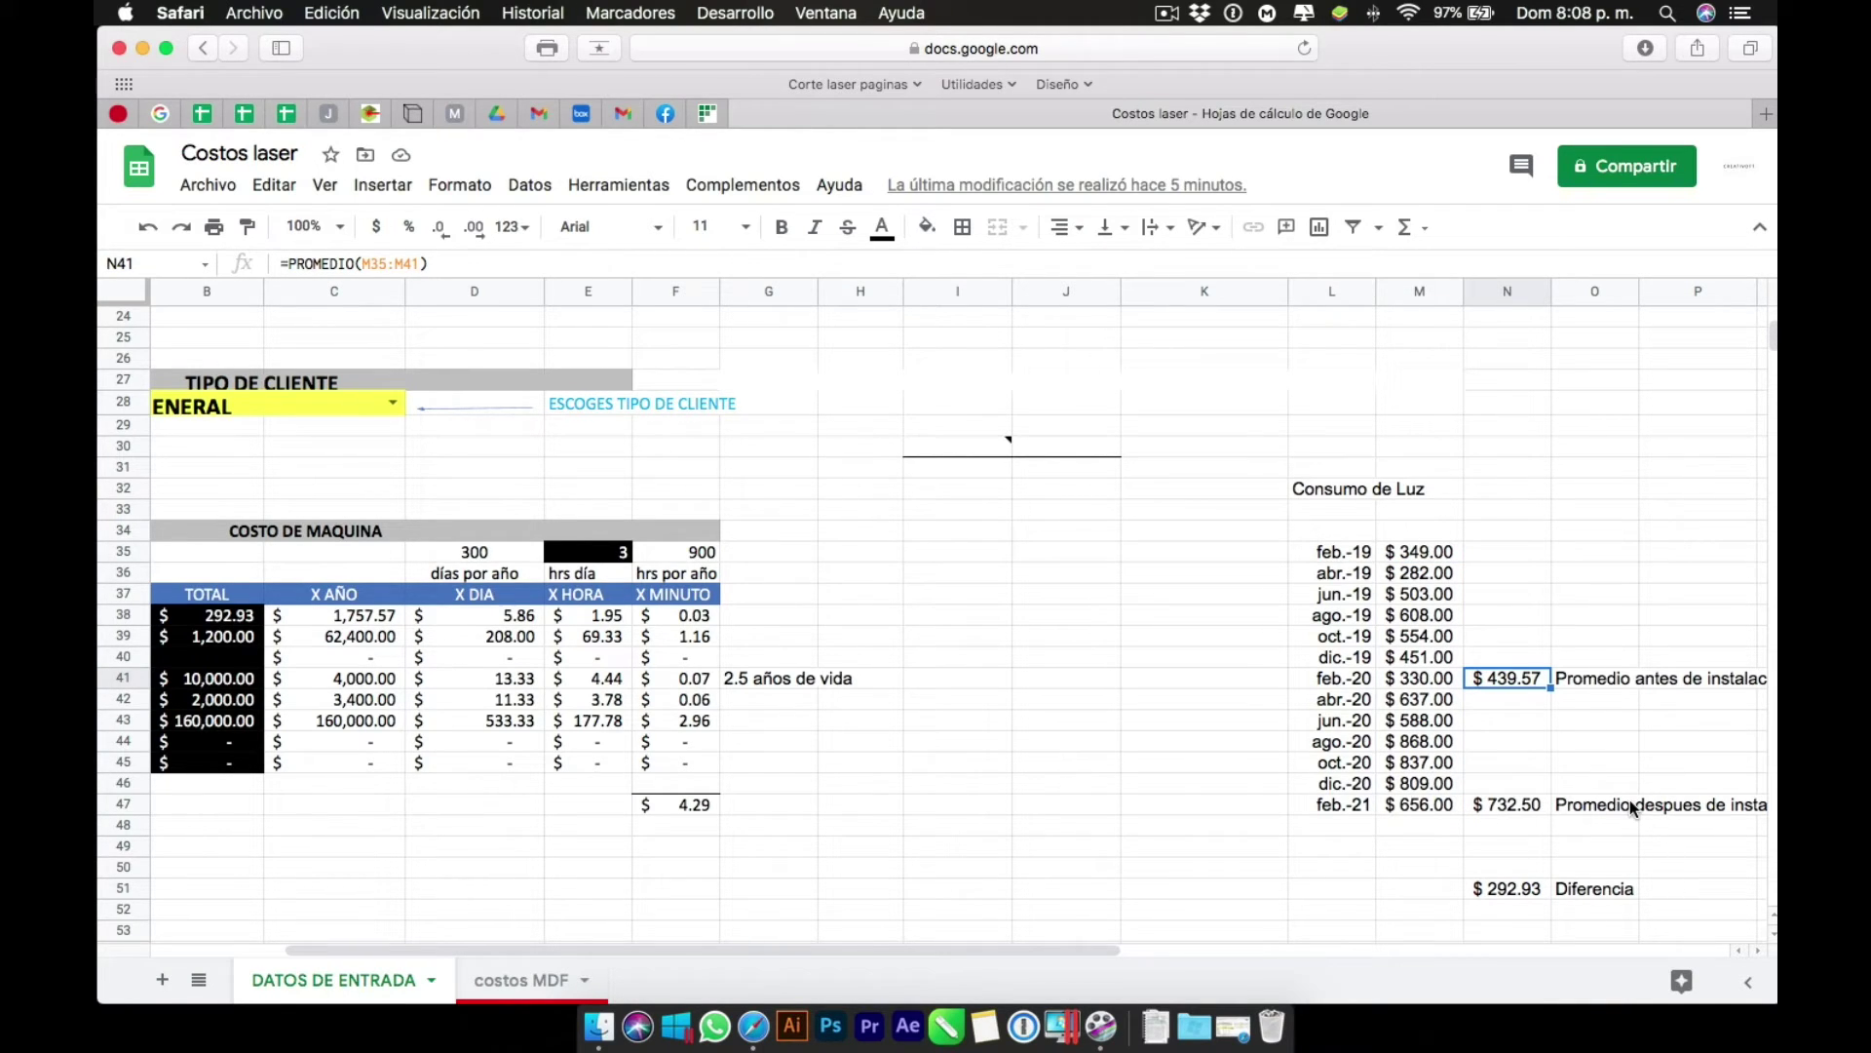
left_click(1522, 889)
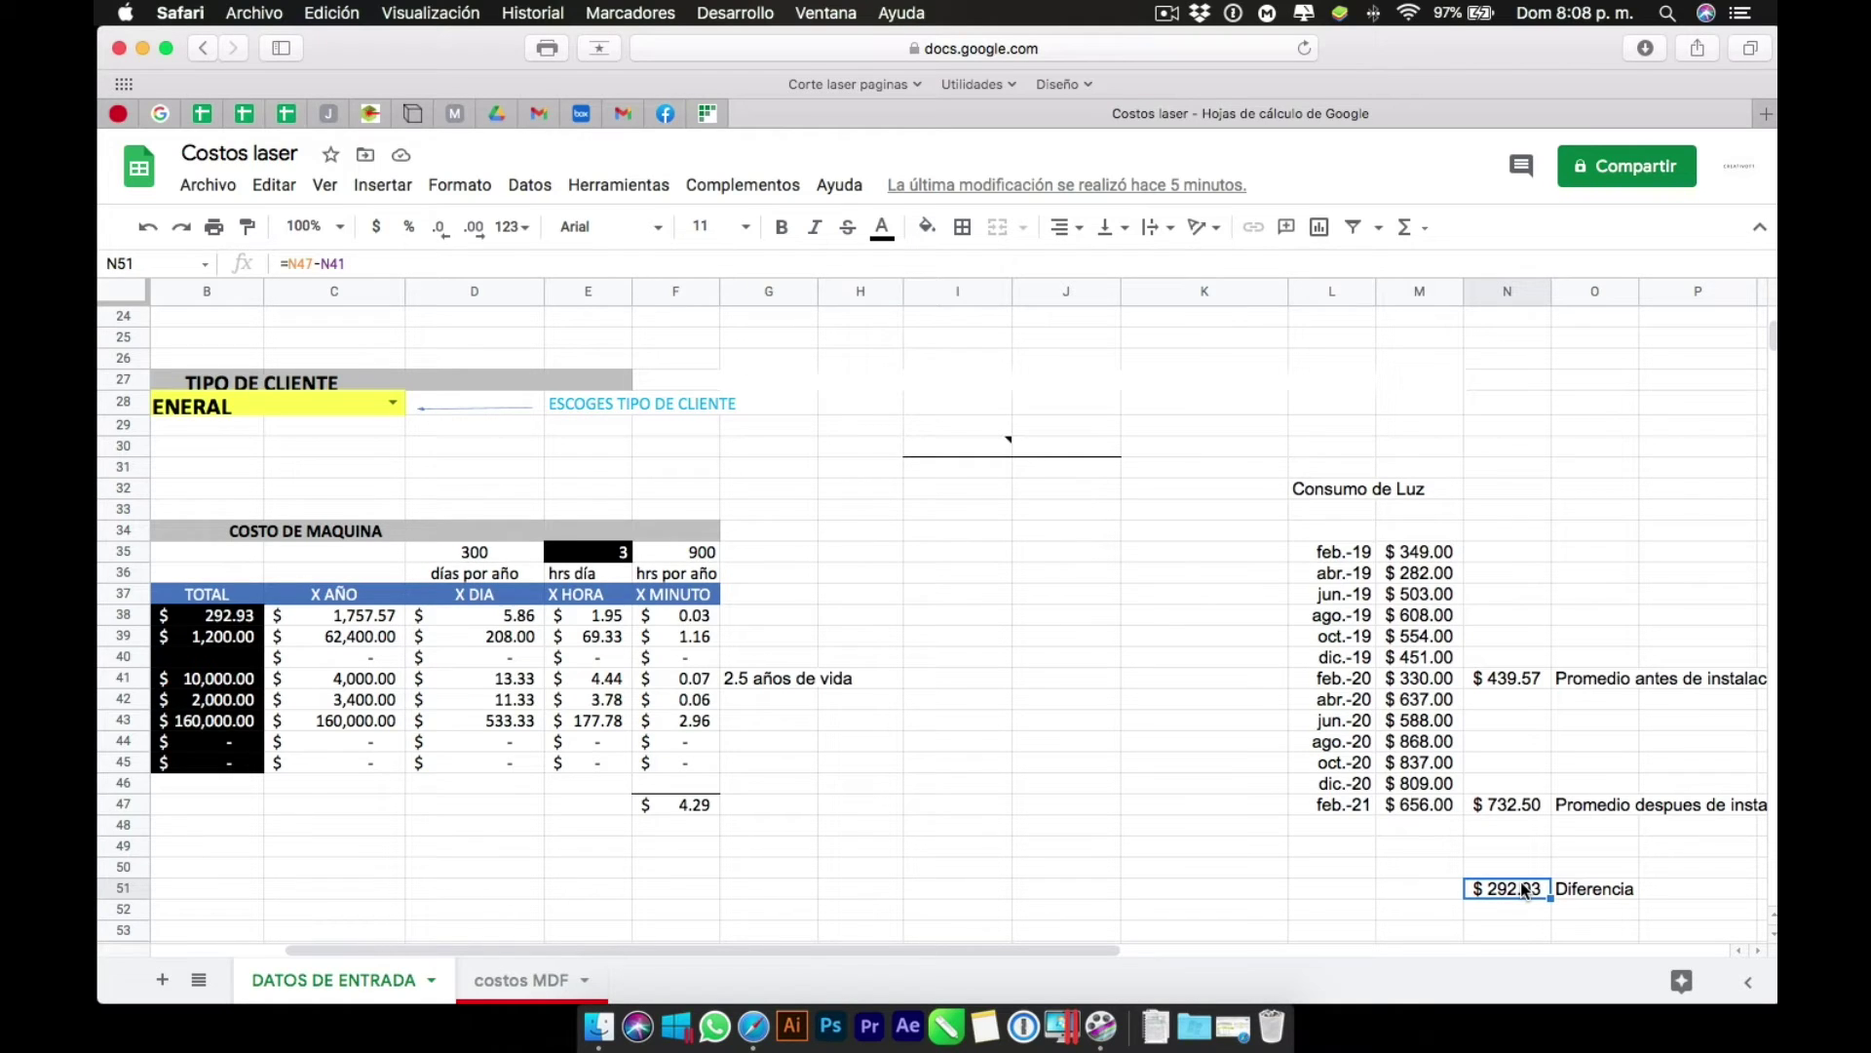
left_click(1152, 699)
scroll(1234, 751, "down", 1)
scroll(1234, 750, "right", 5)
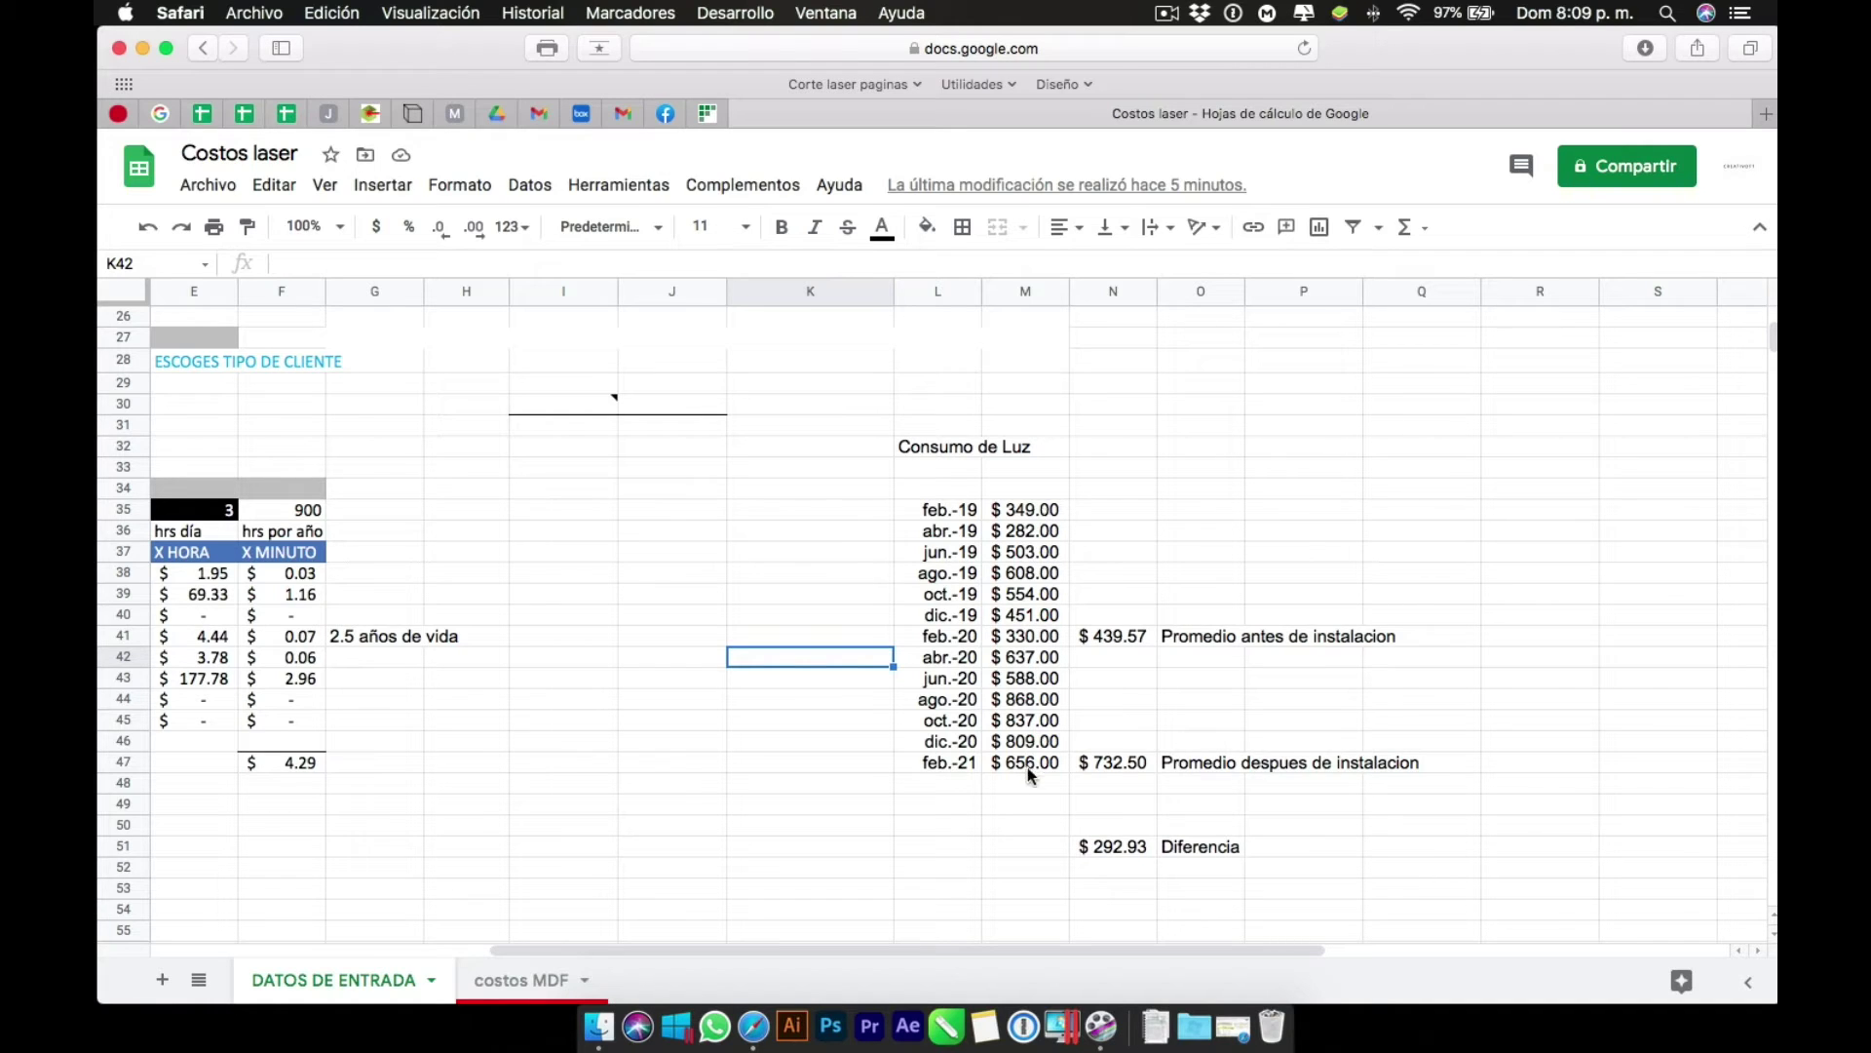
Inspect the formulas for the electricity difference and for the total machine cost per minute in COSTO DE MAQUINA.
left_click(1125, 846)
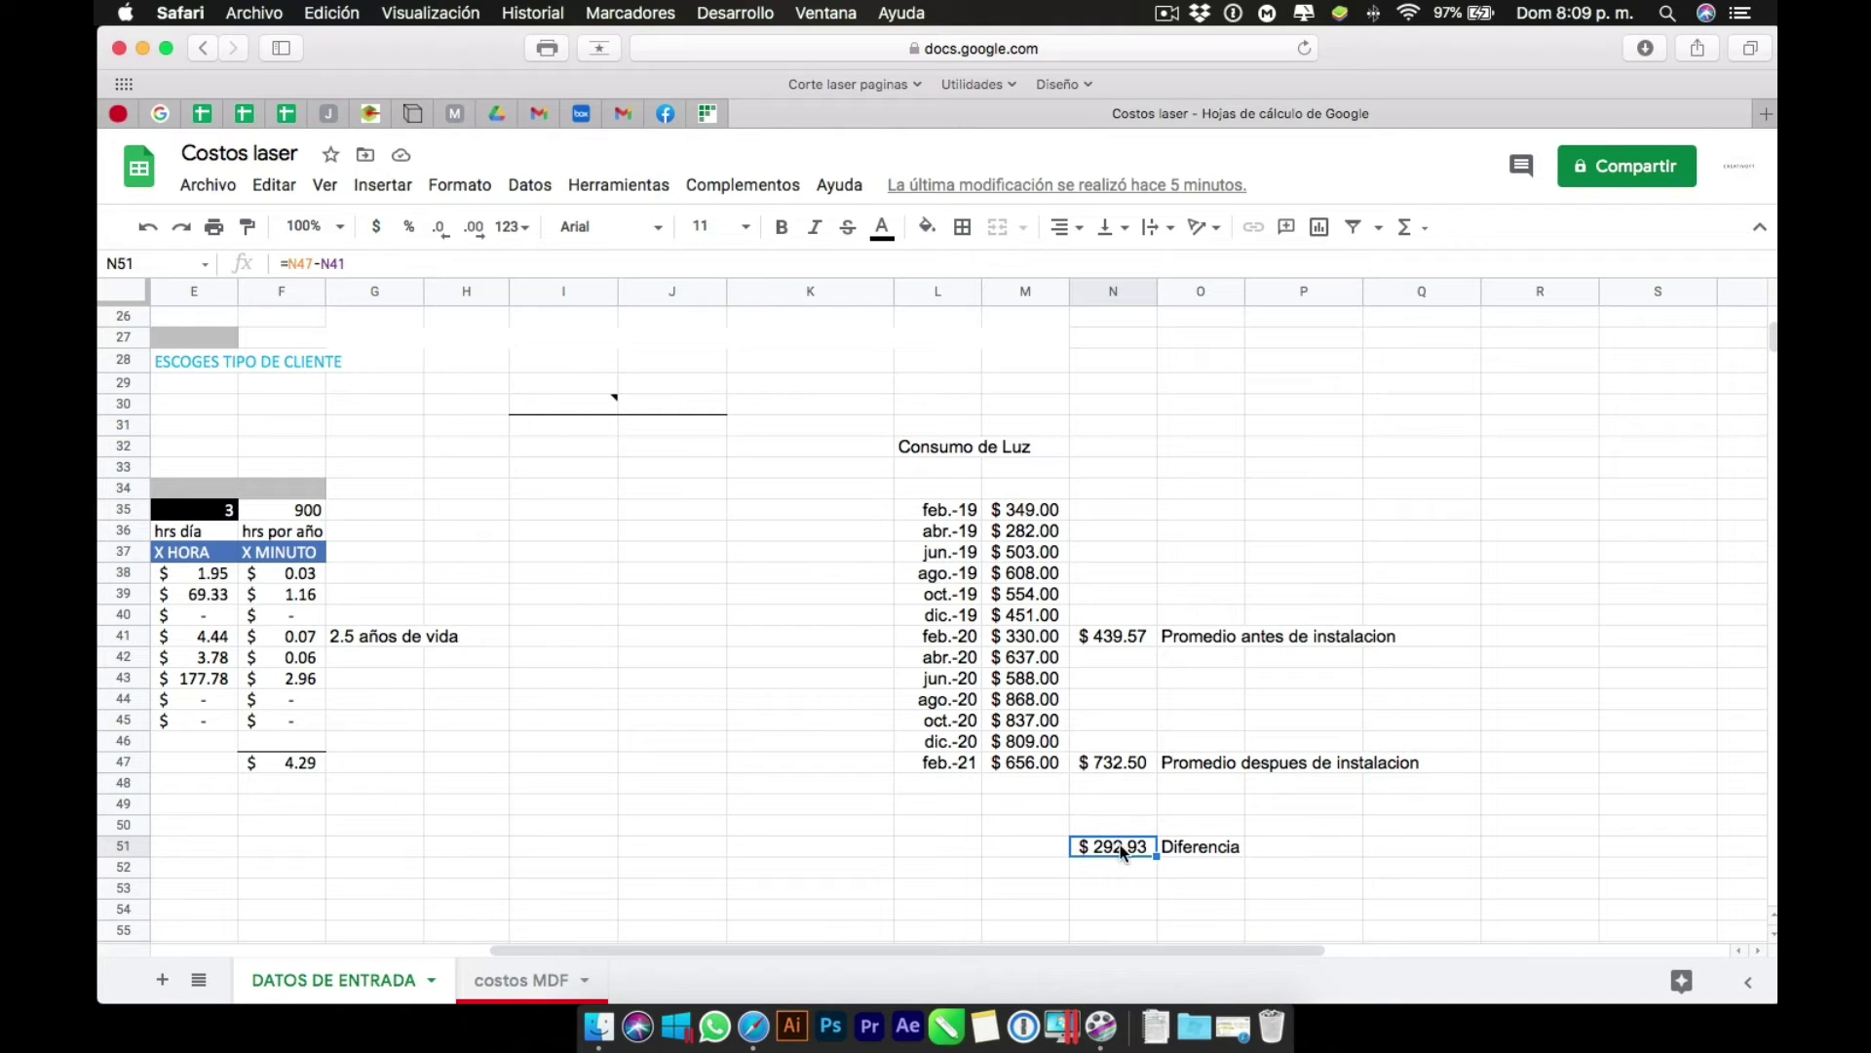
scroll(952, 629, "left", 10)
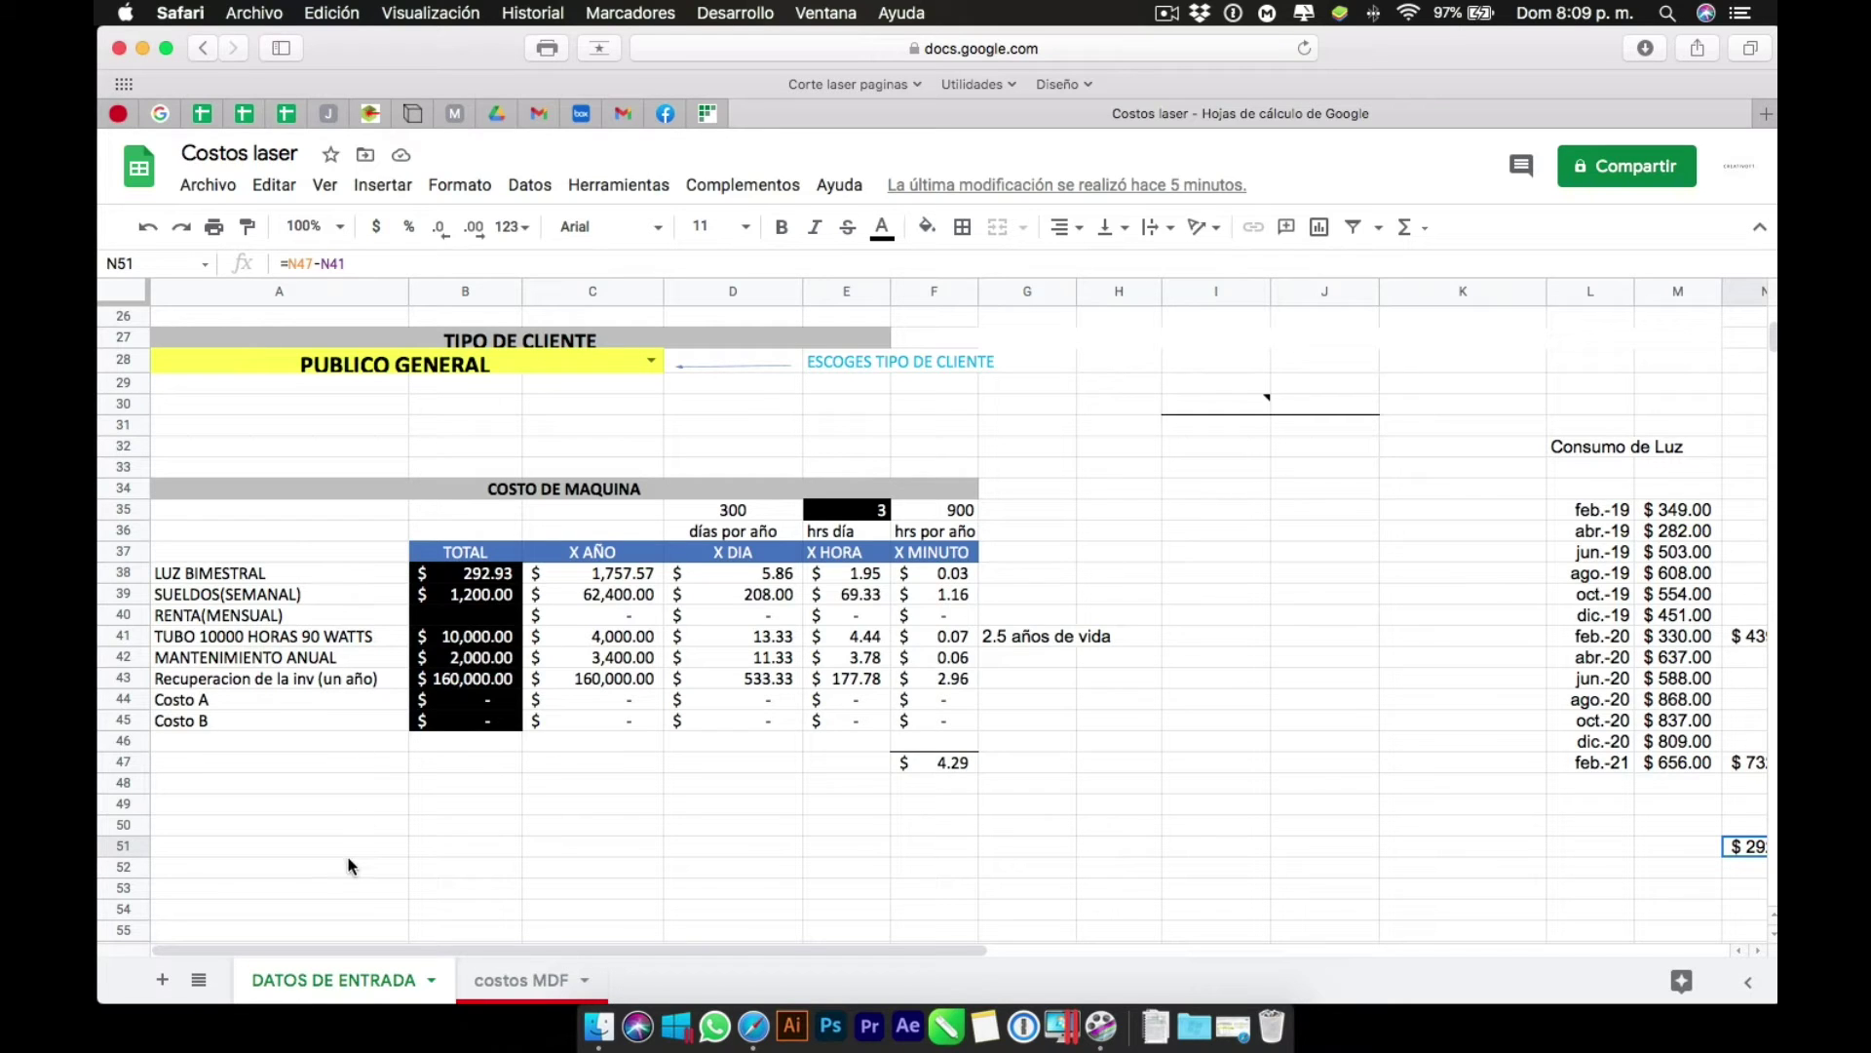
left_click(924, 762)
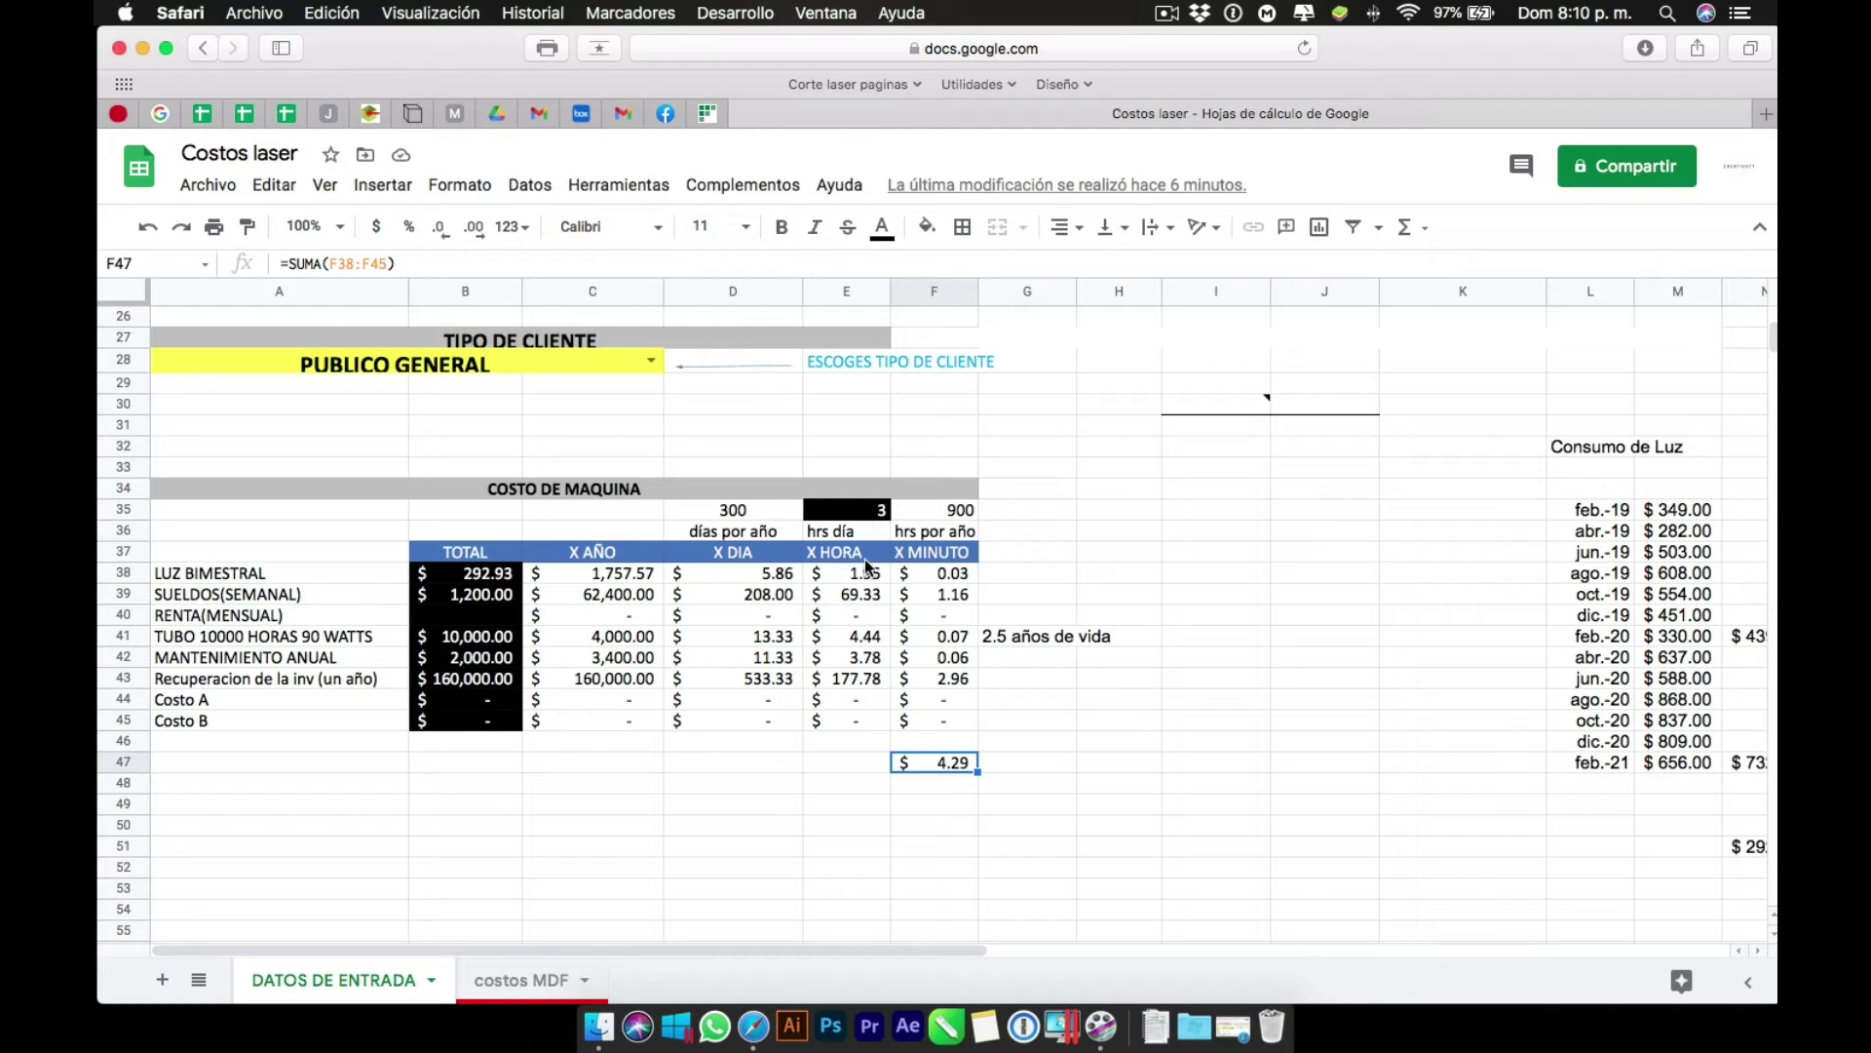
Set the machine's working hours per day to 12 and check the total cost per minute.
left_click(858, 511)
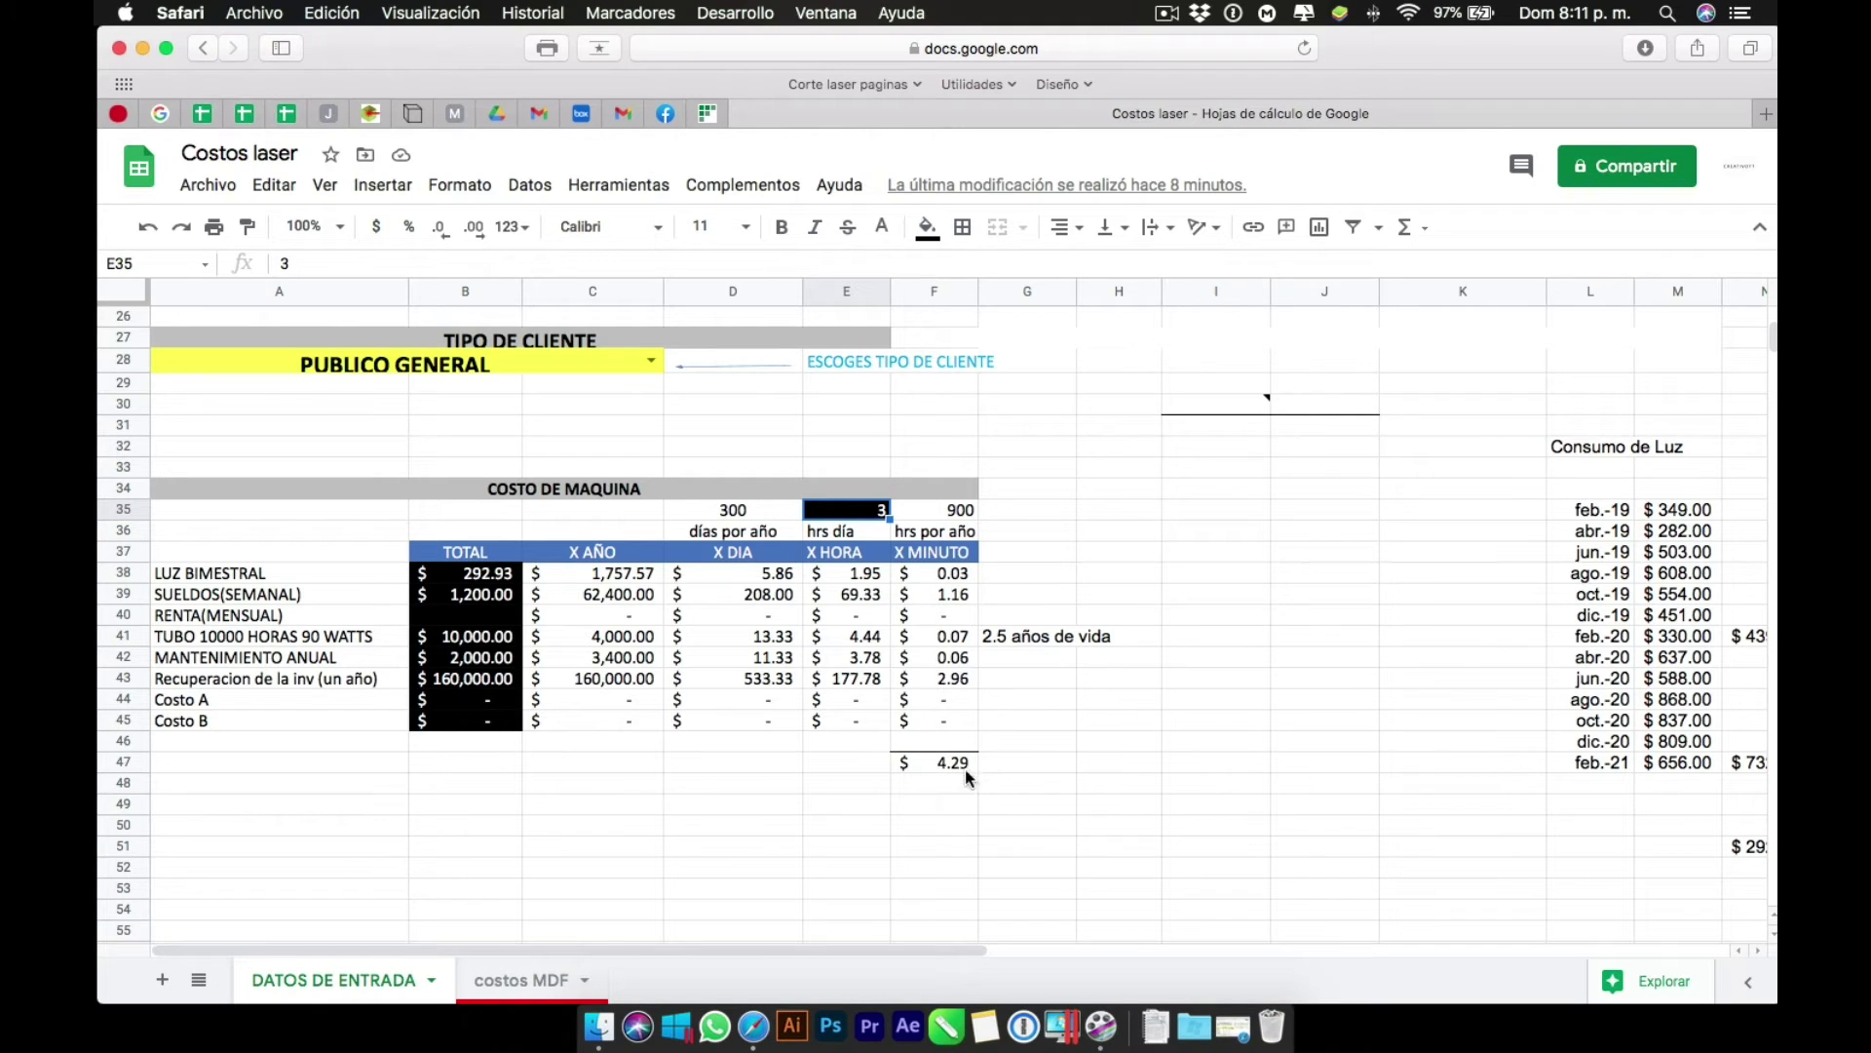
type("12")
key("Tab")
left_click(959, 769)
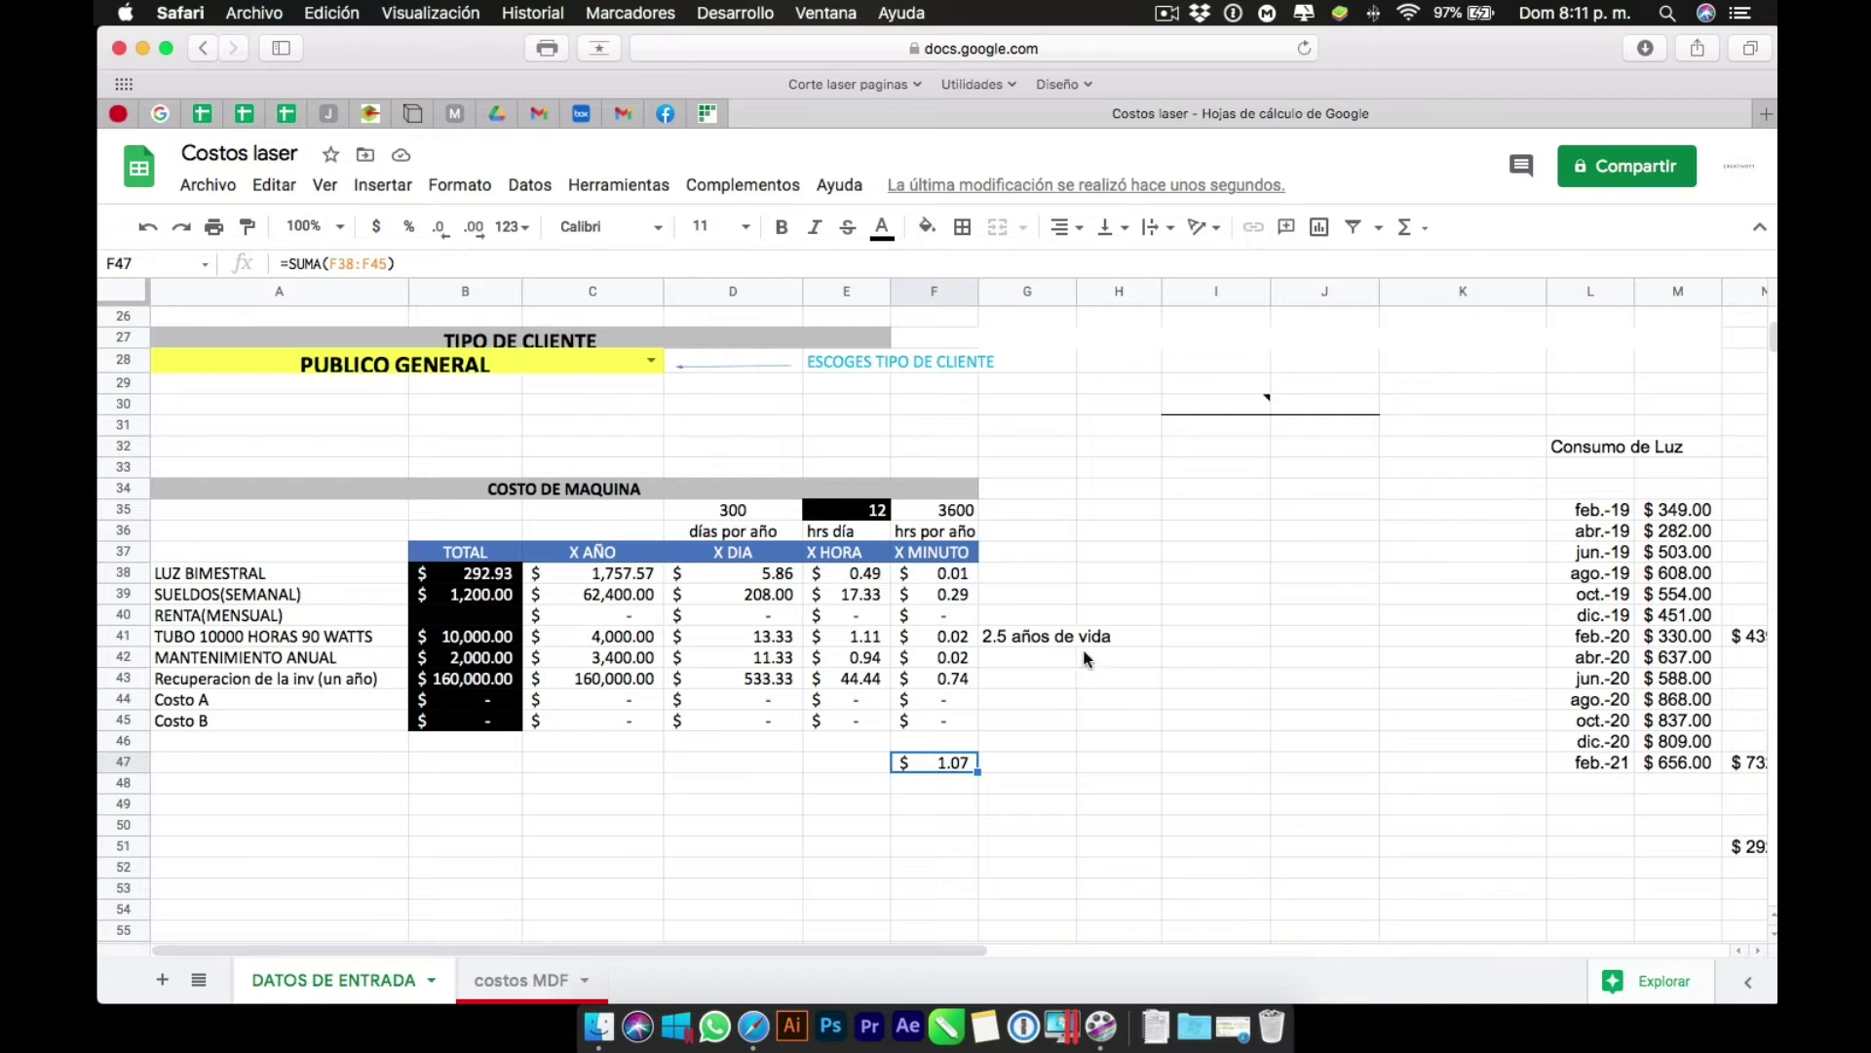
Examine the days per year, hours per day and hours per year figures above the COSTO DE MAQUINA table.
left_click_drag(722, 505, 998, 511)
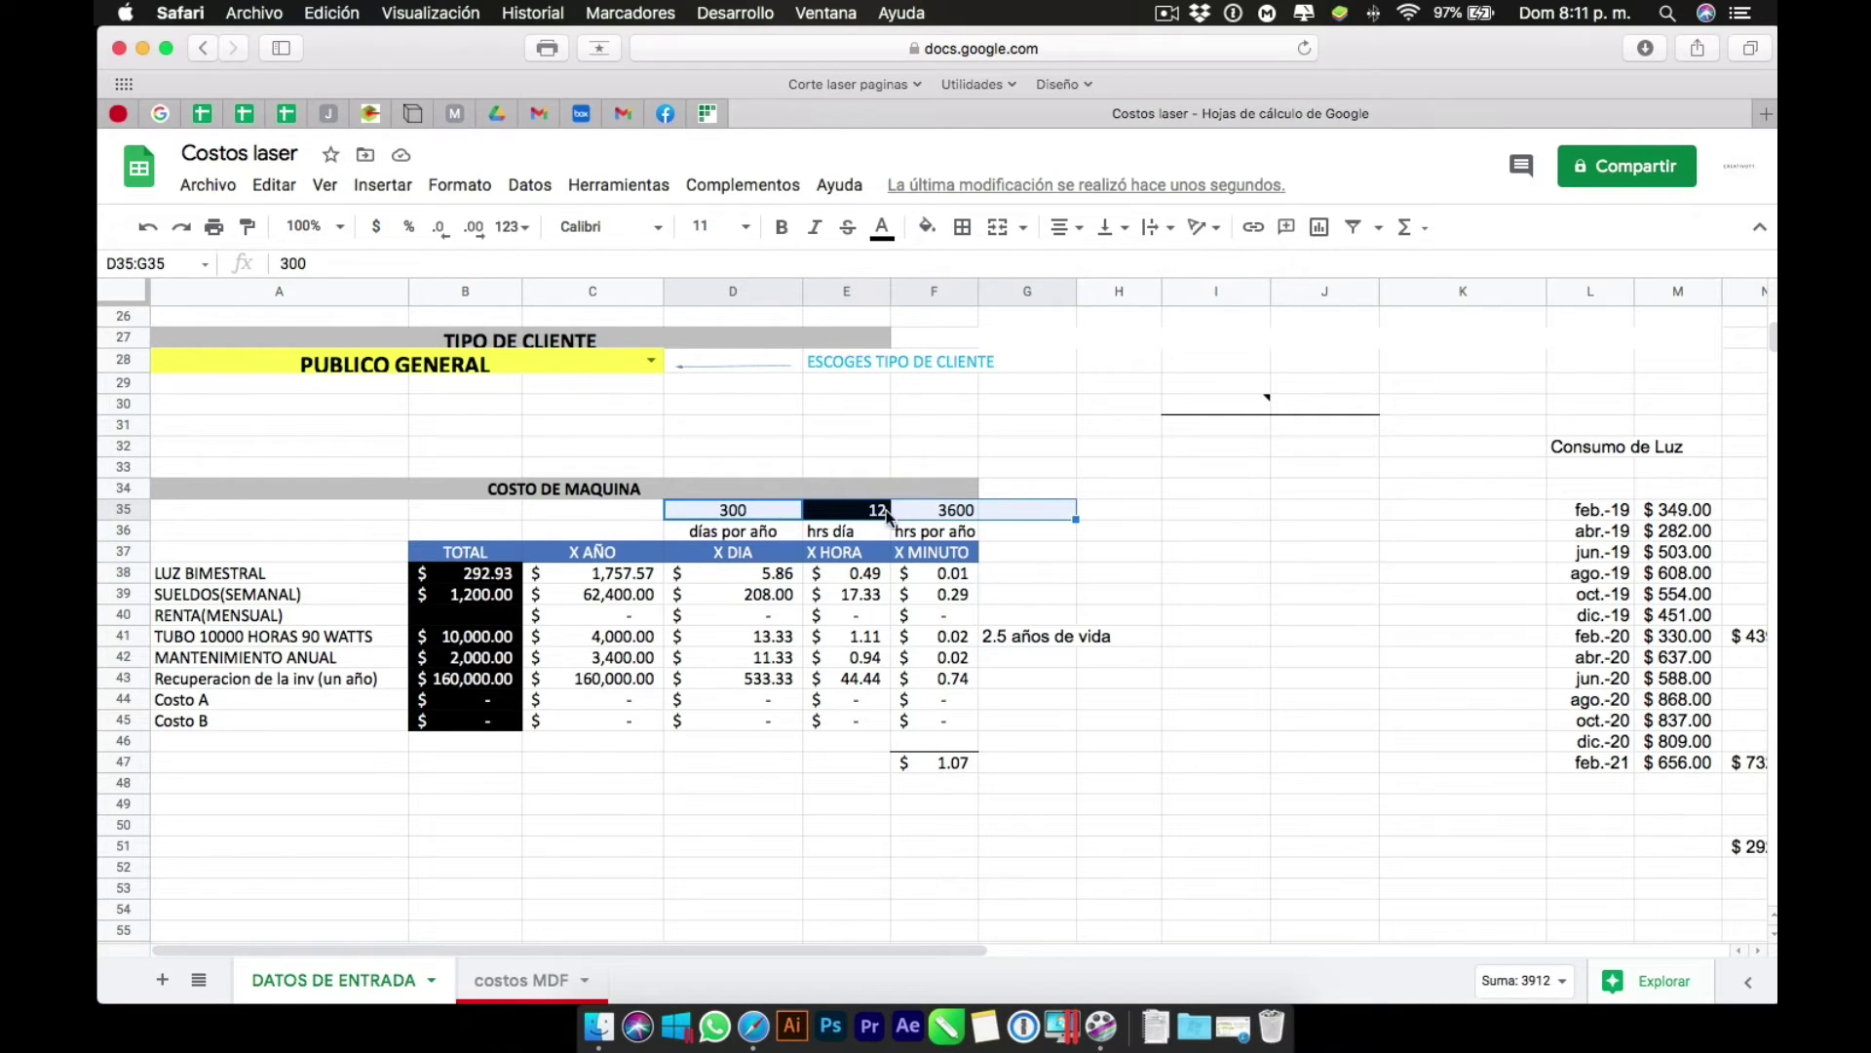
left_click(764, 512)
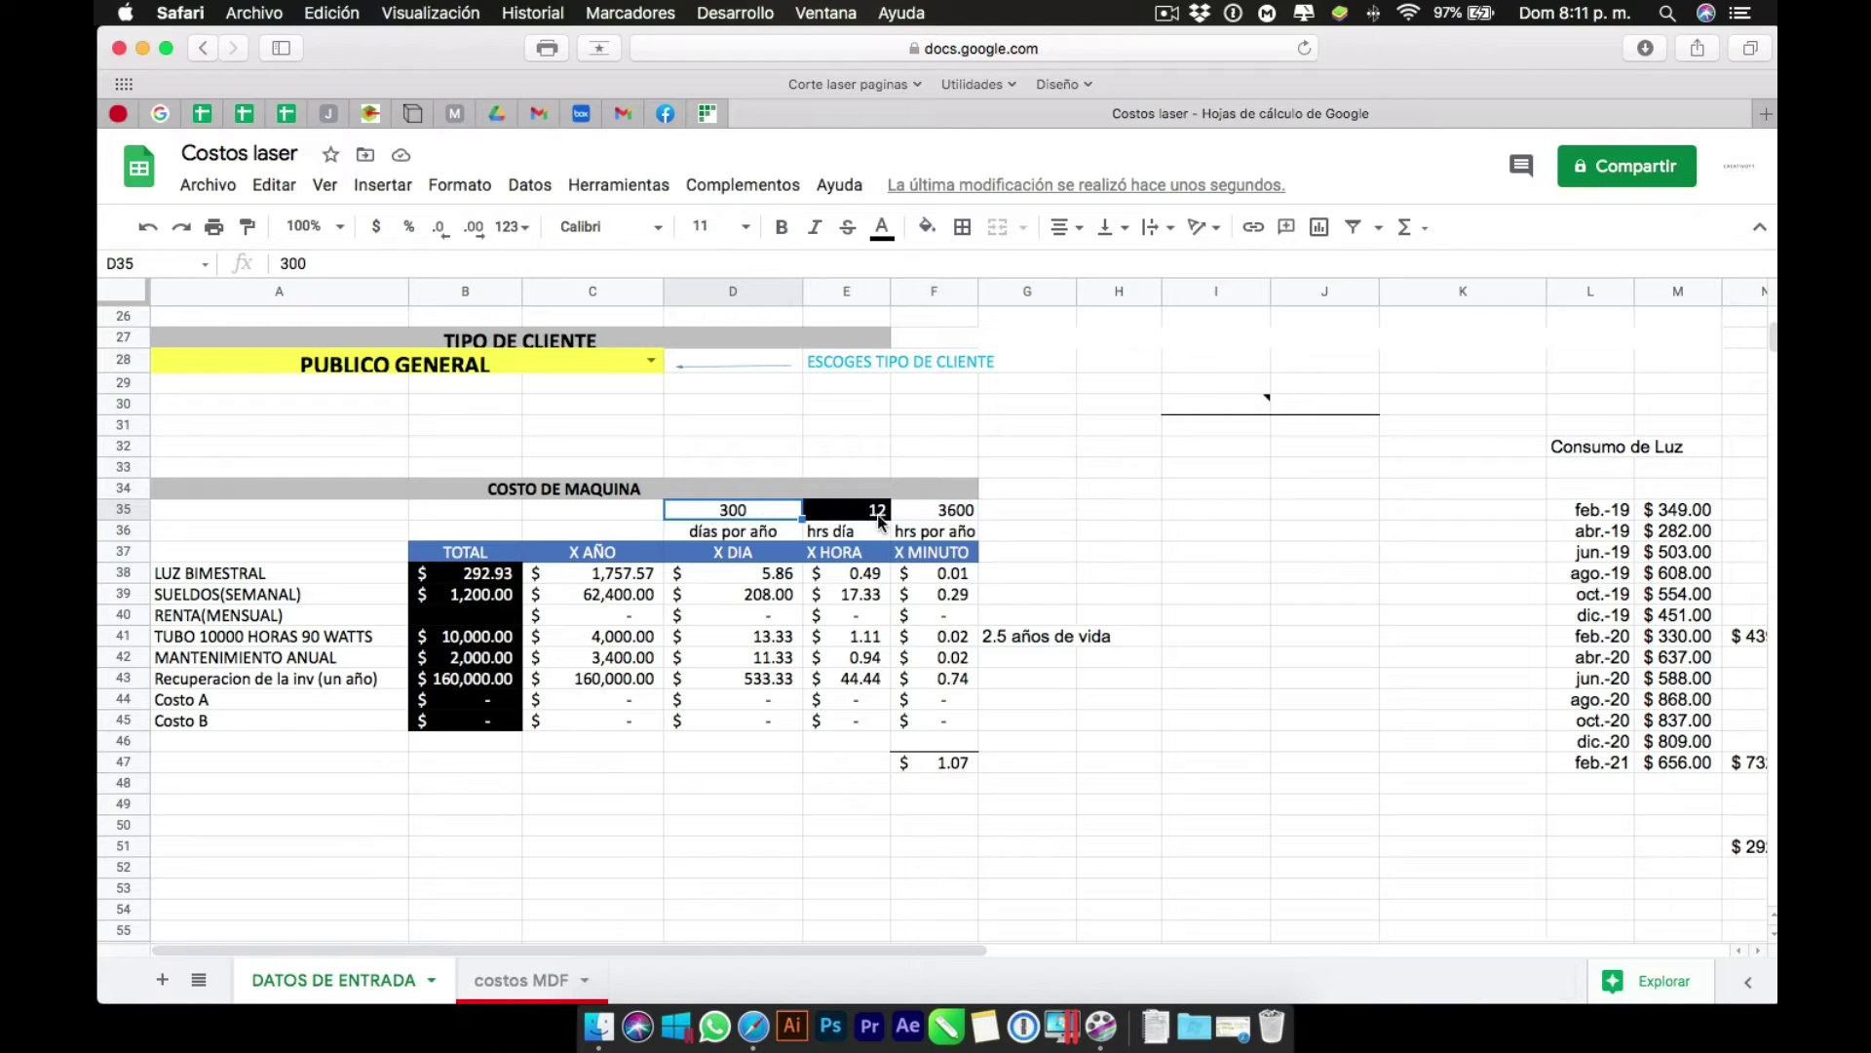
left_click(846, 510)
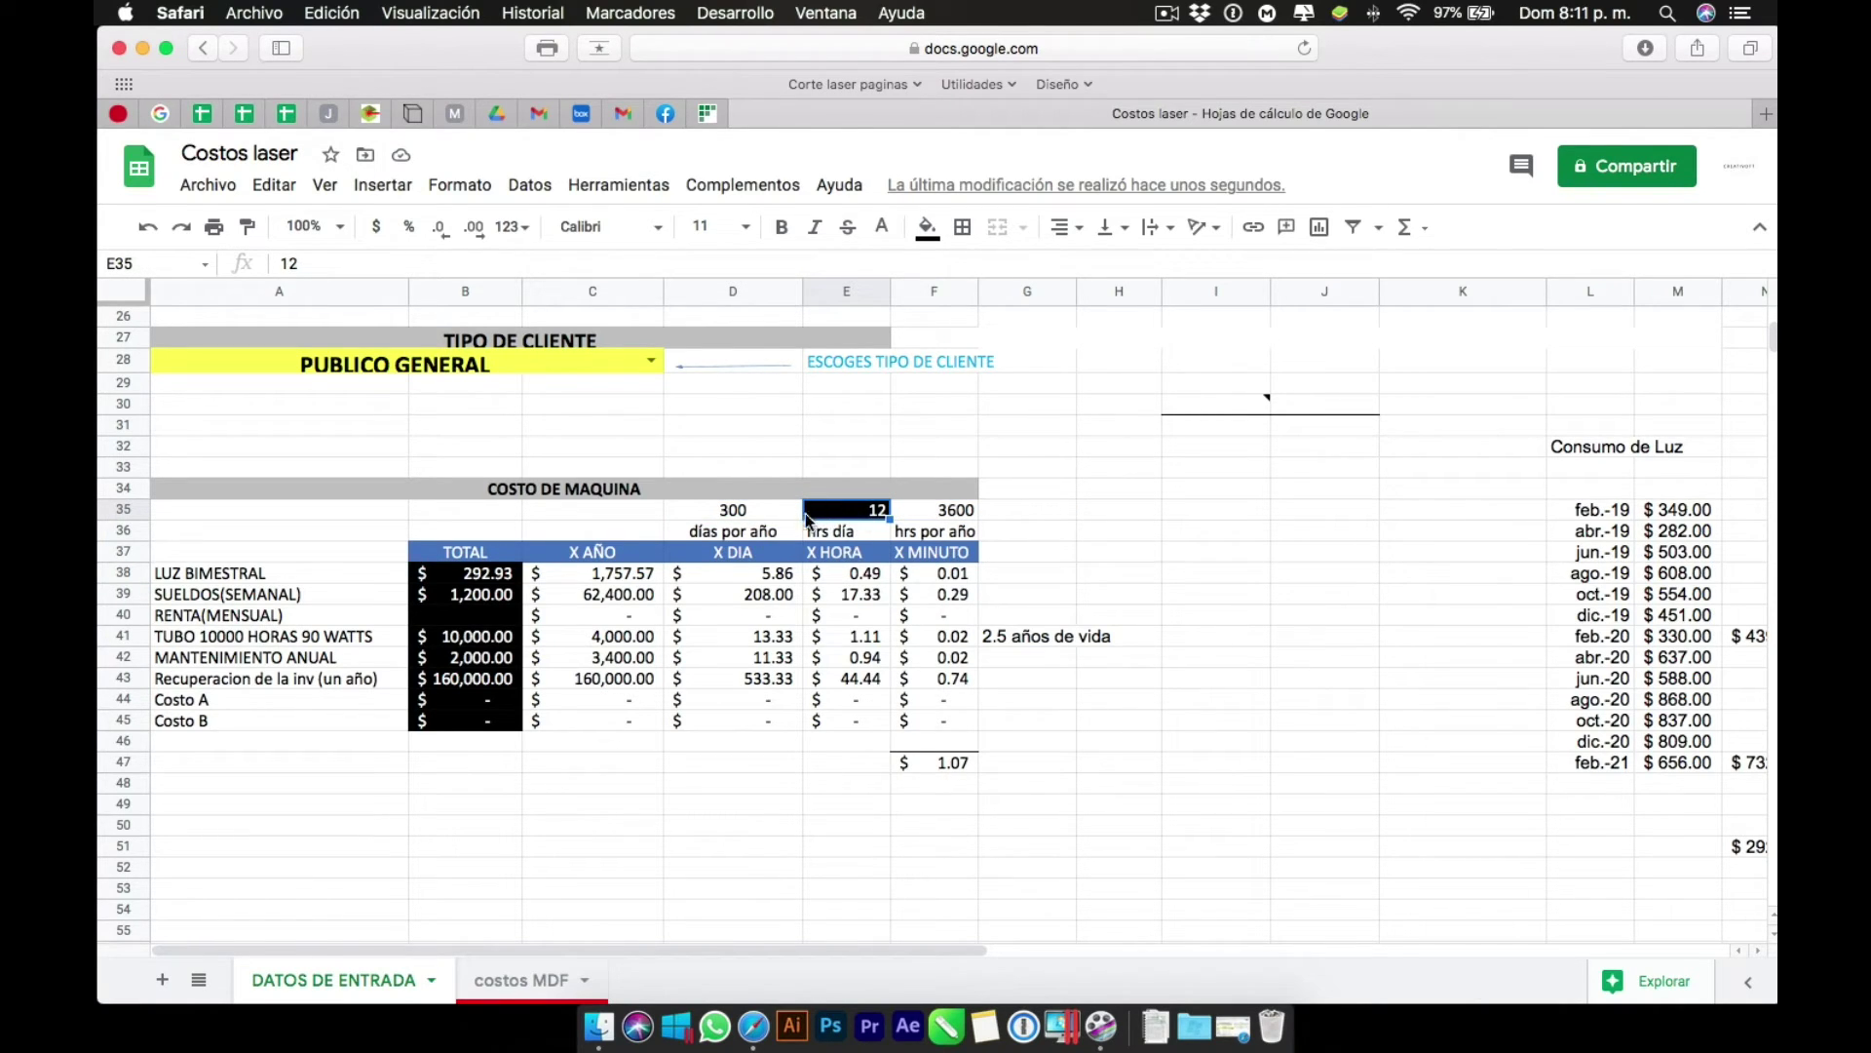
left_click(936, 530)
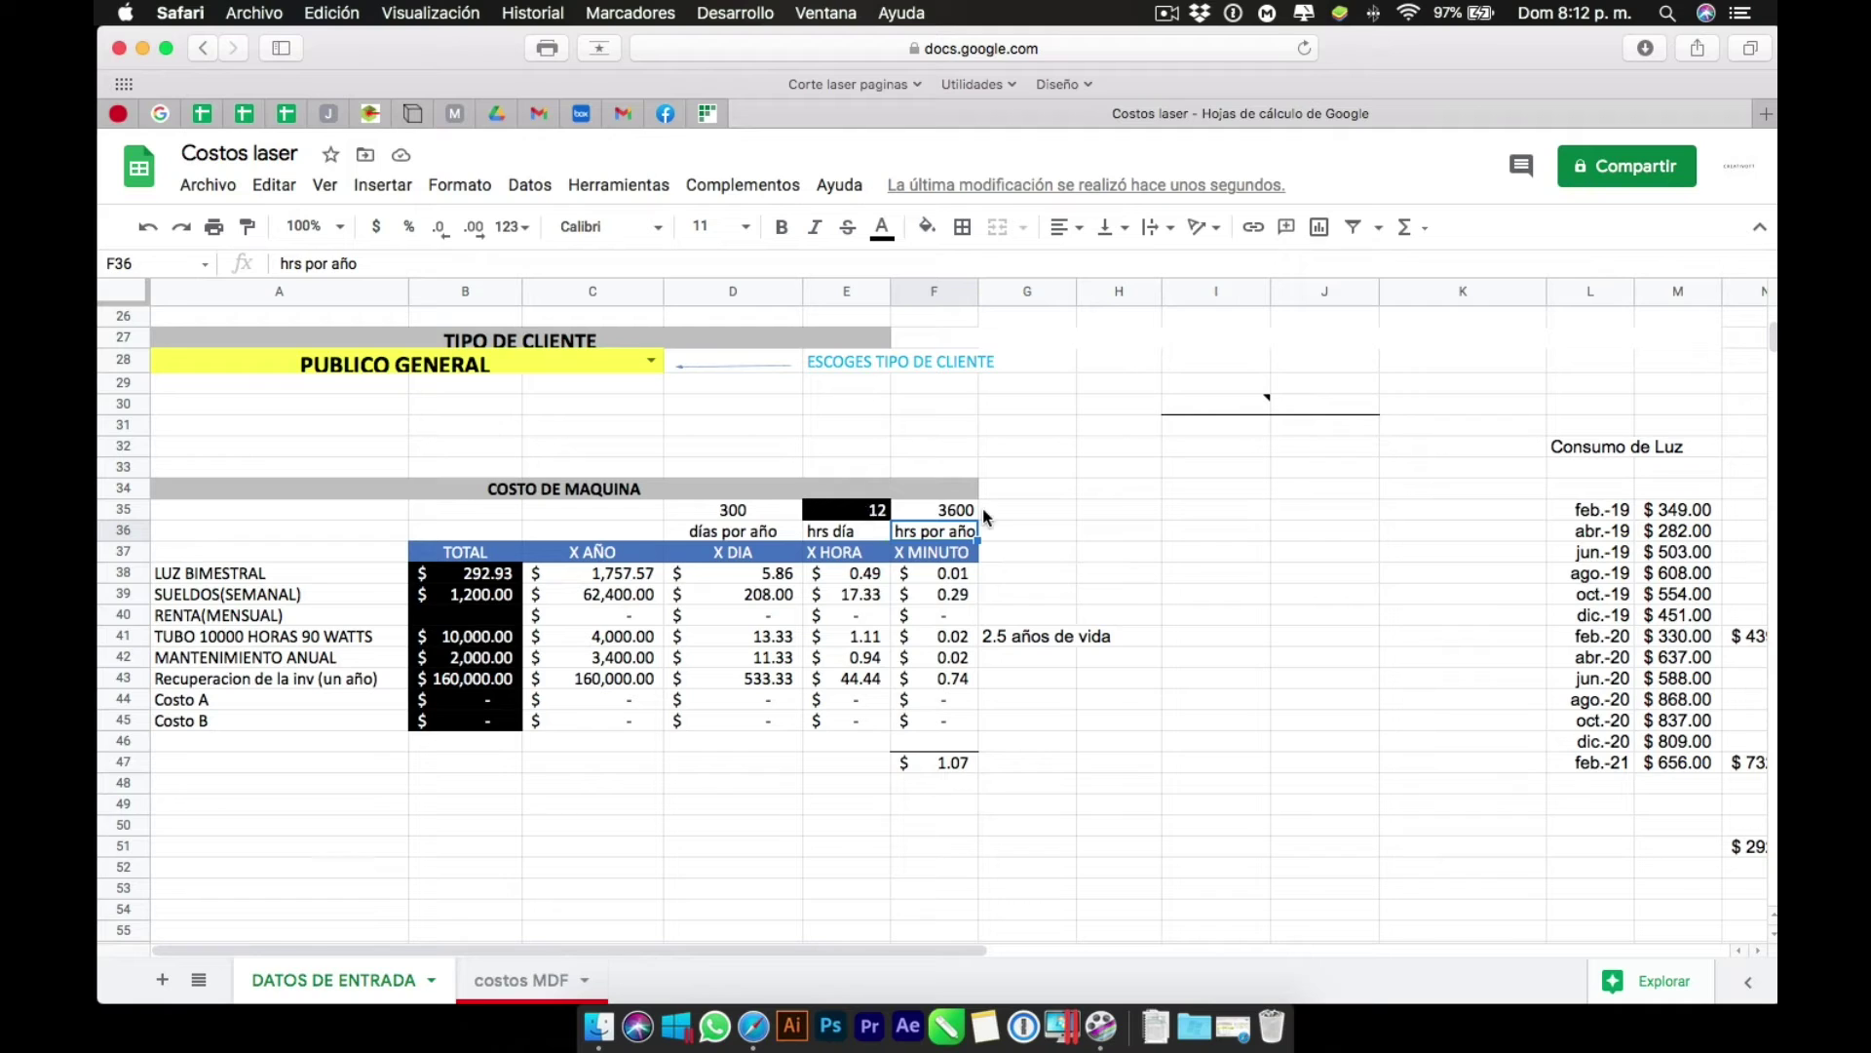
Set the hours per day in COSTO DE MAQUINA to 3.
left_click(858, 510)
type("3")
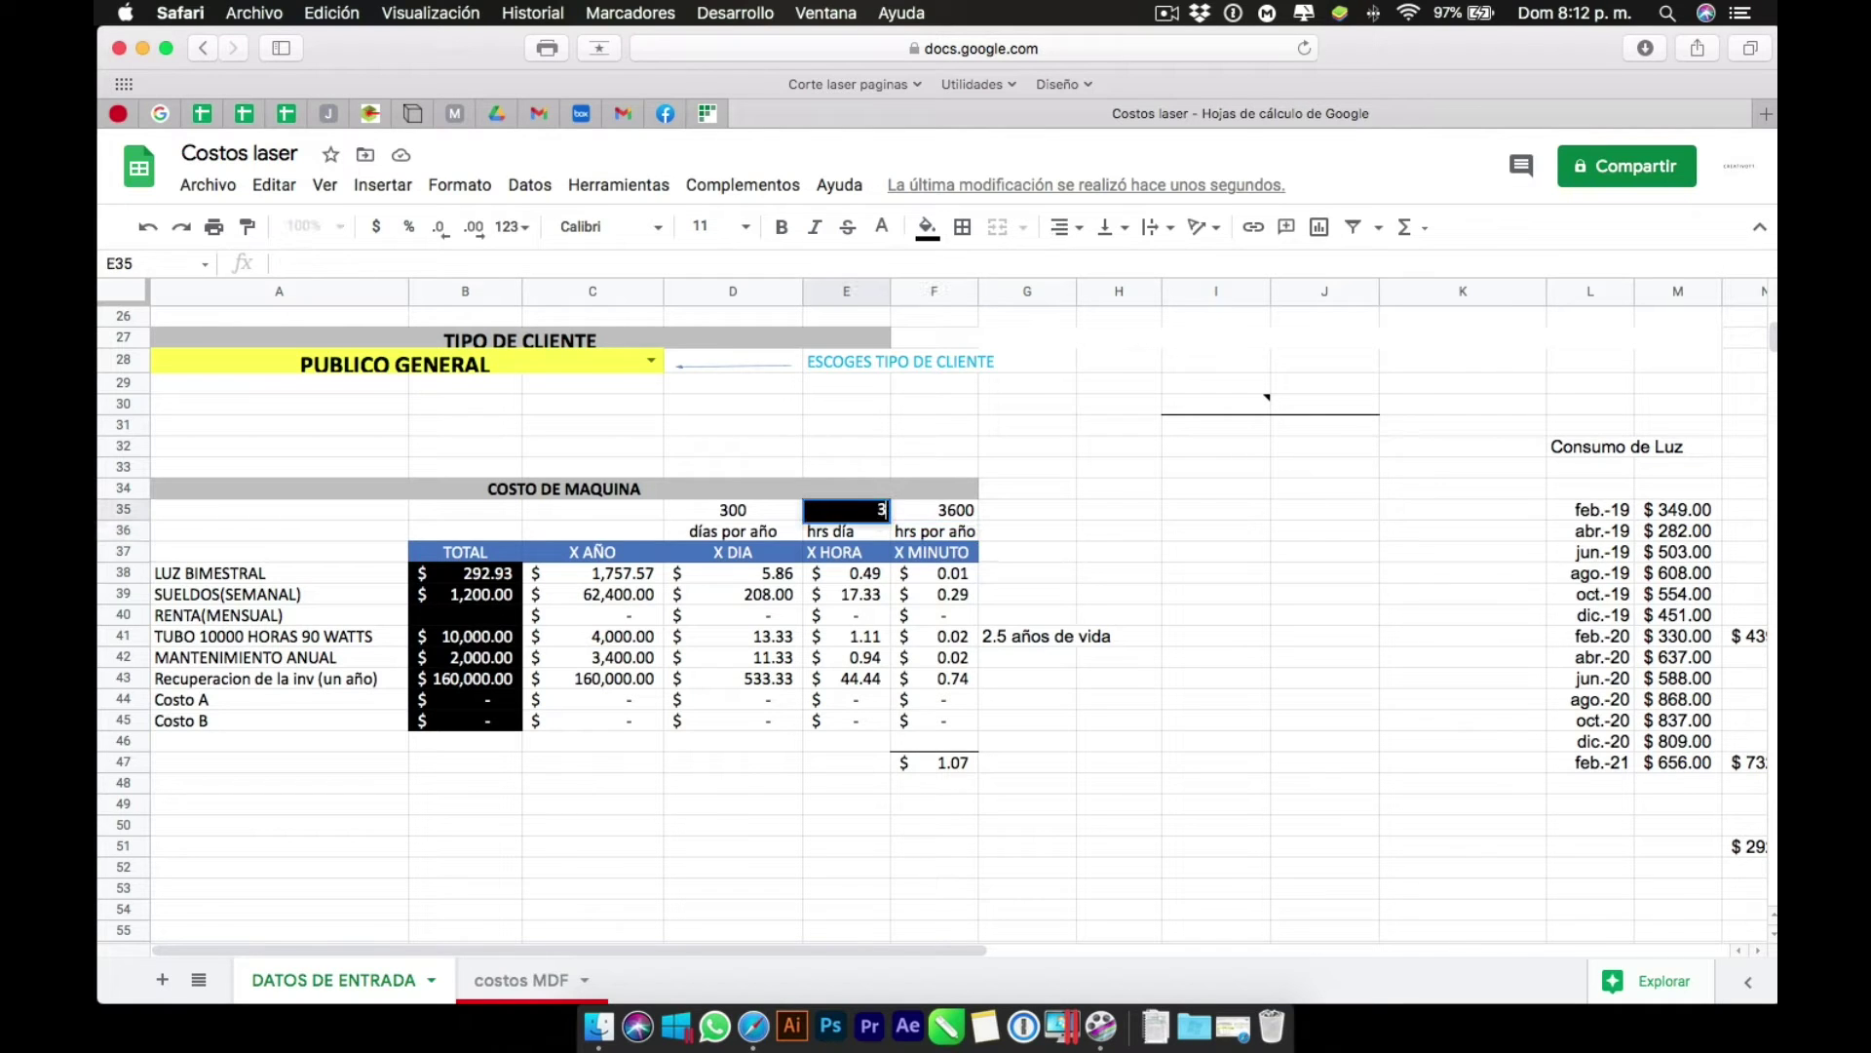
key("Tab")
Change the hours per day in COSTO DE MAQUINA to 12.
left_click(858, 511)
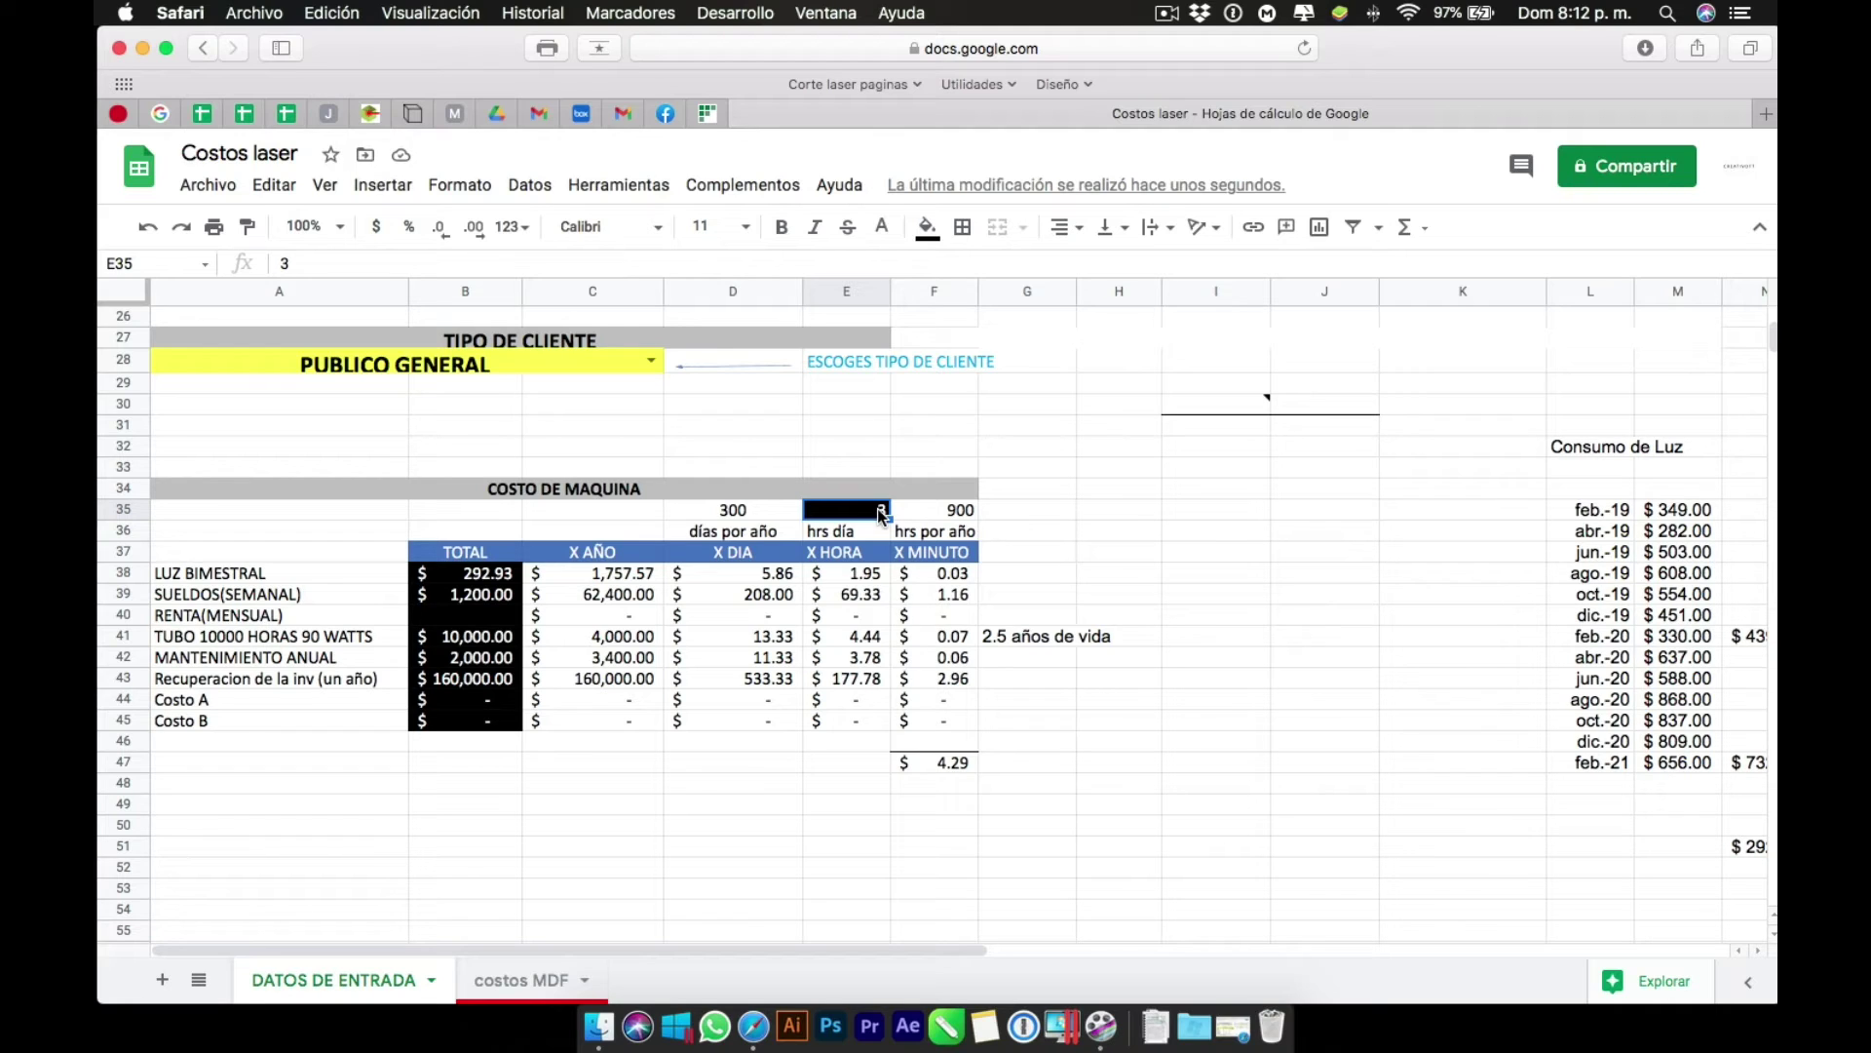
type("12")
key("Tab")
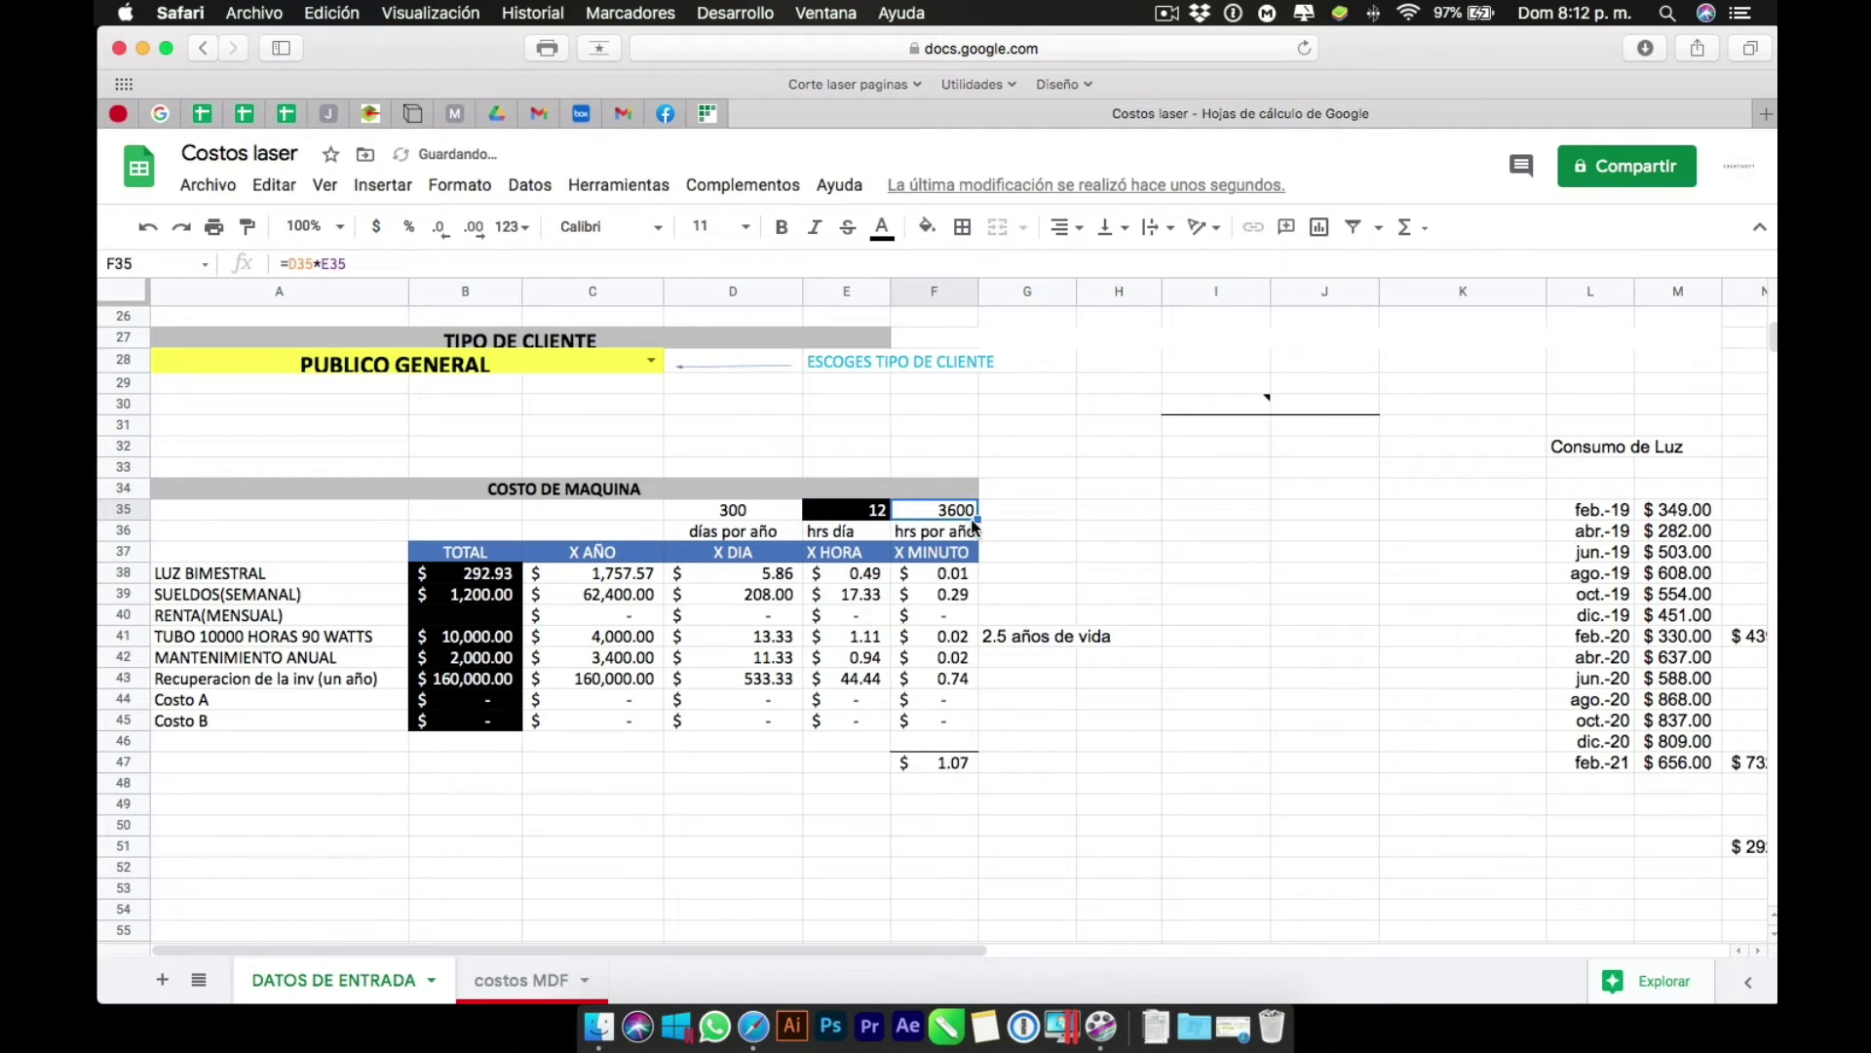
Set the hours per day in COSTO DE MAQUINA to 8.
left_click(870, 513)
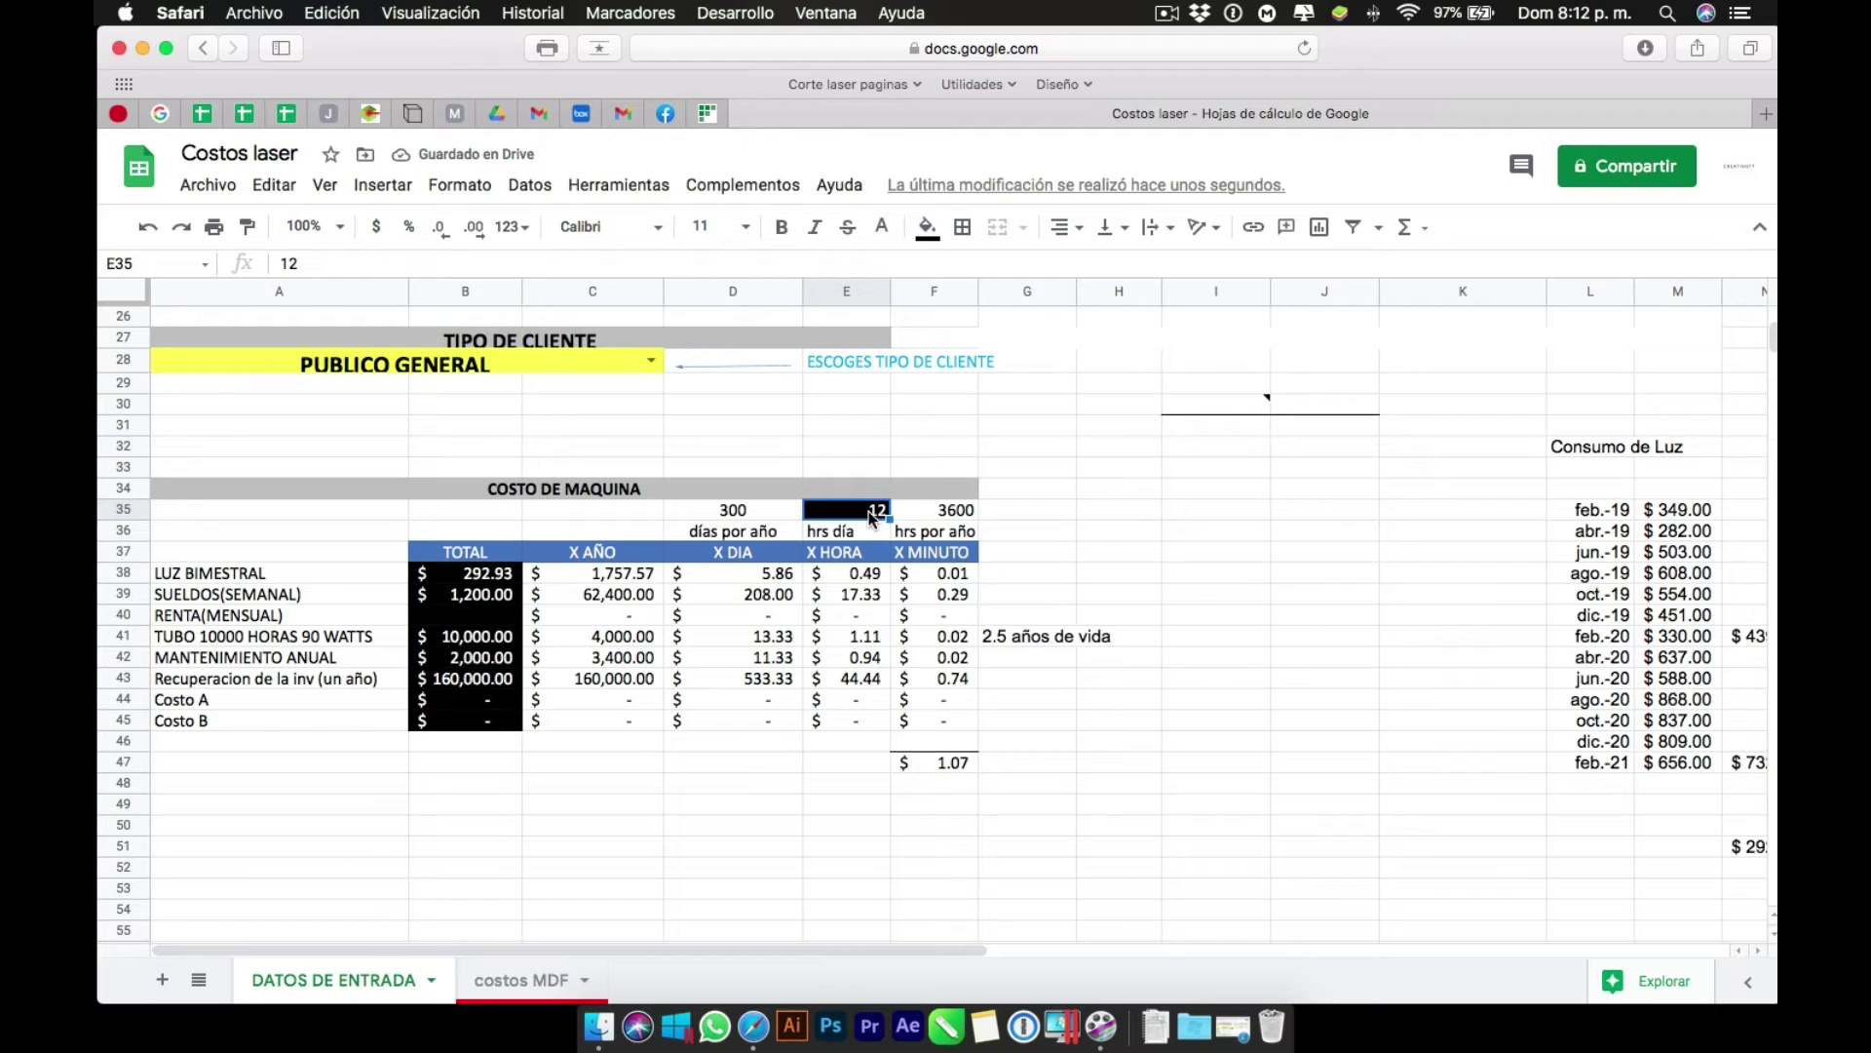
type("8")
key("Tab")
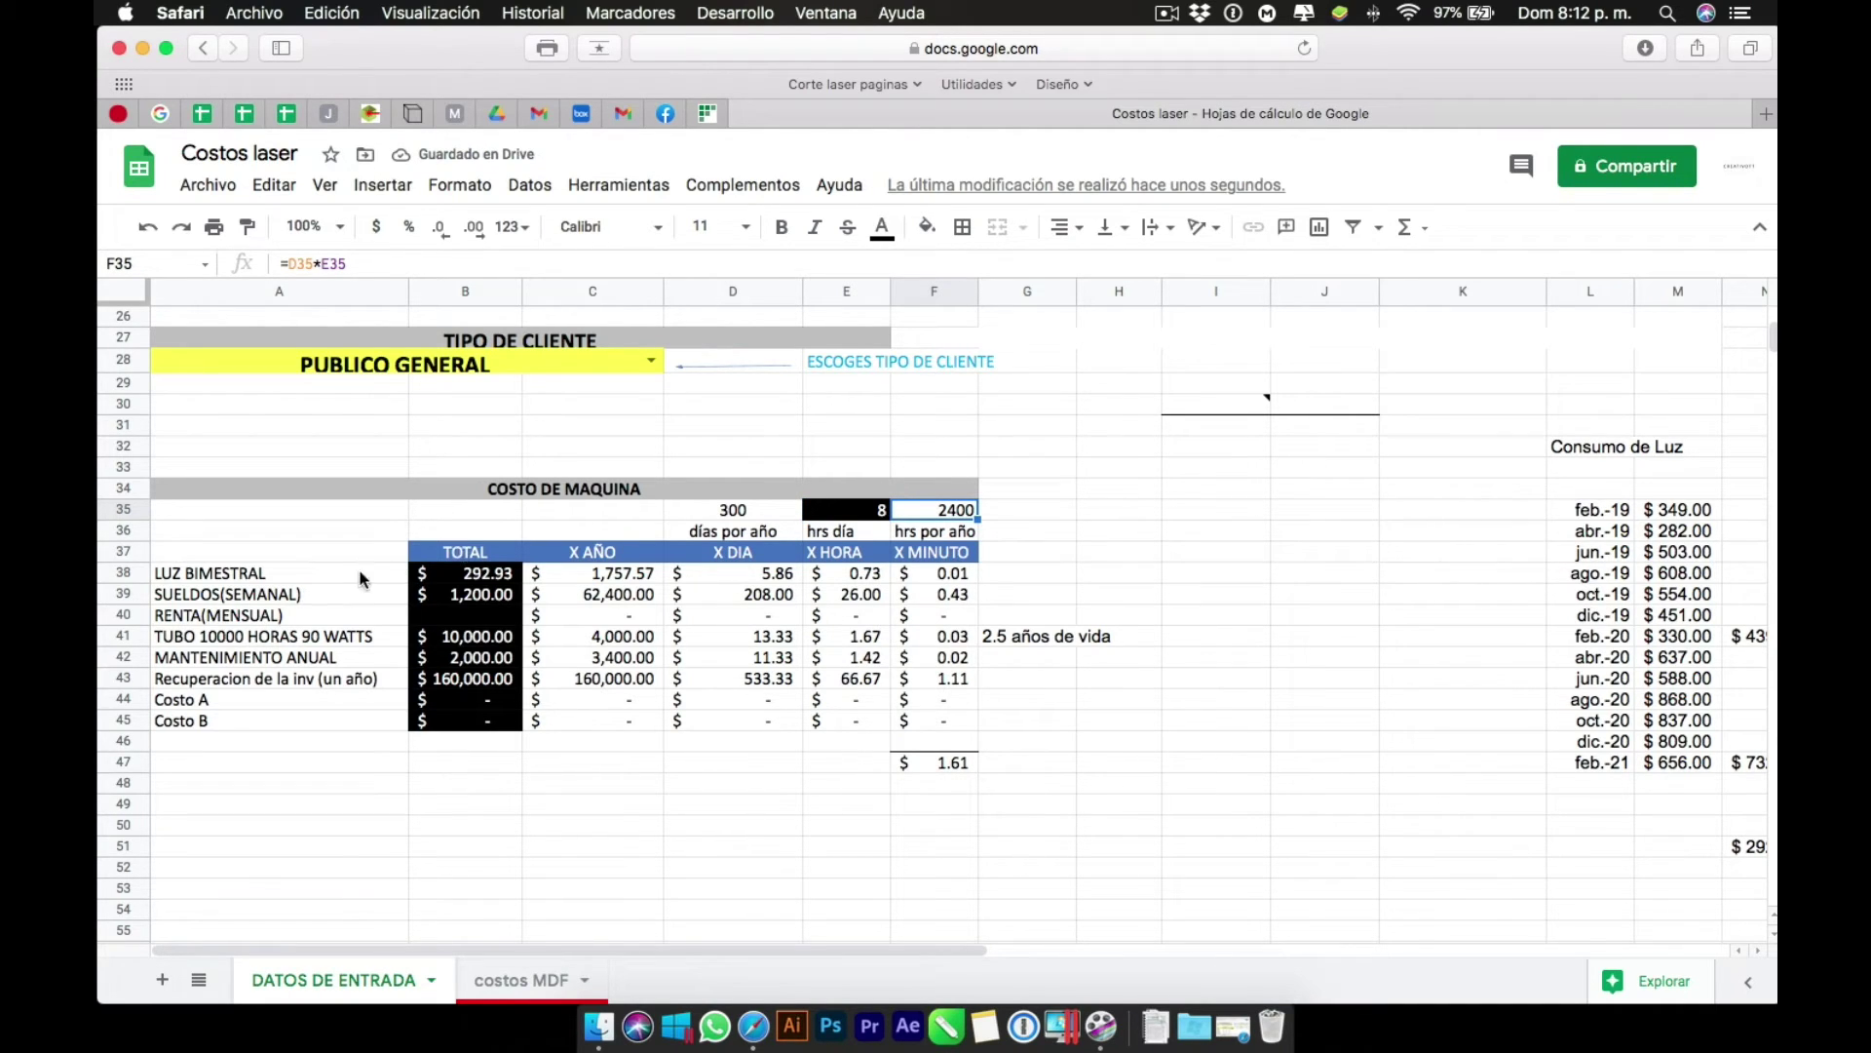
Compare the LUZ BIMESTRAL total with the Diferencia amount calculated under Consumo de Luz.
left_click(308, 575)
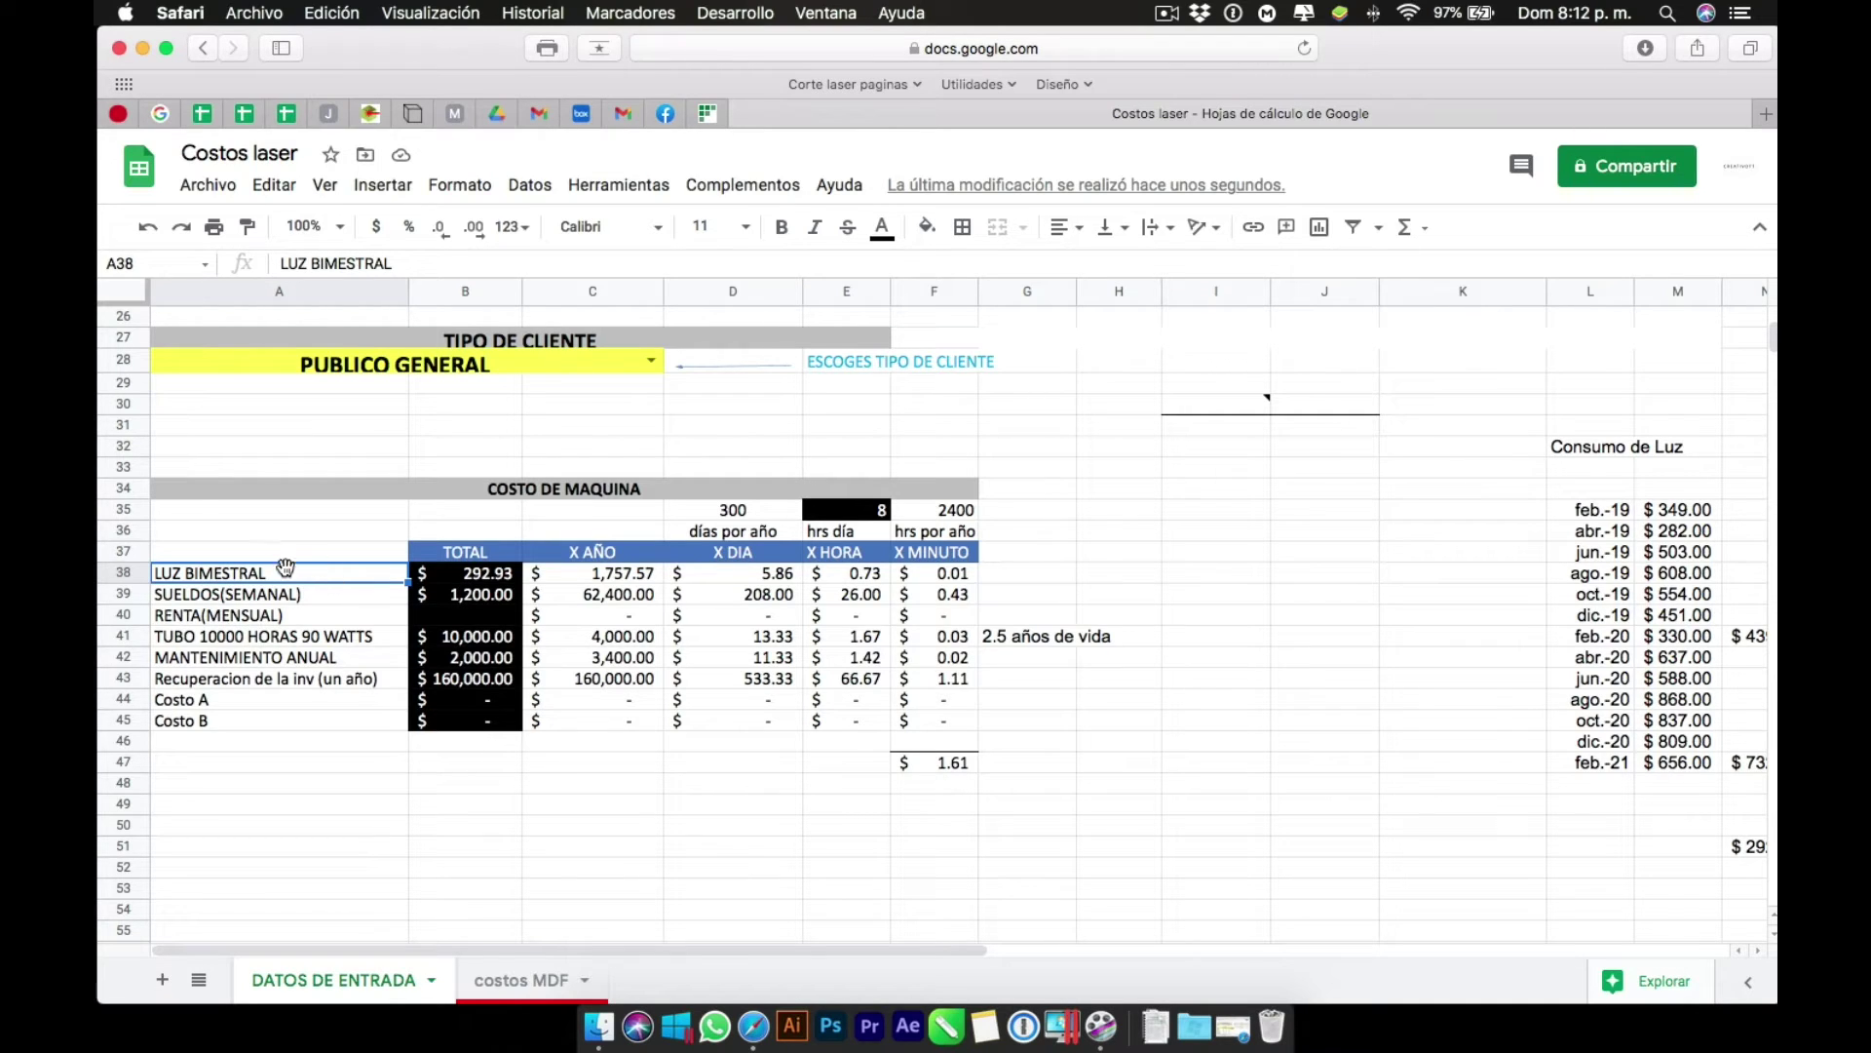
left_click(456, 579)
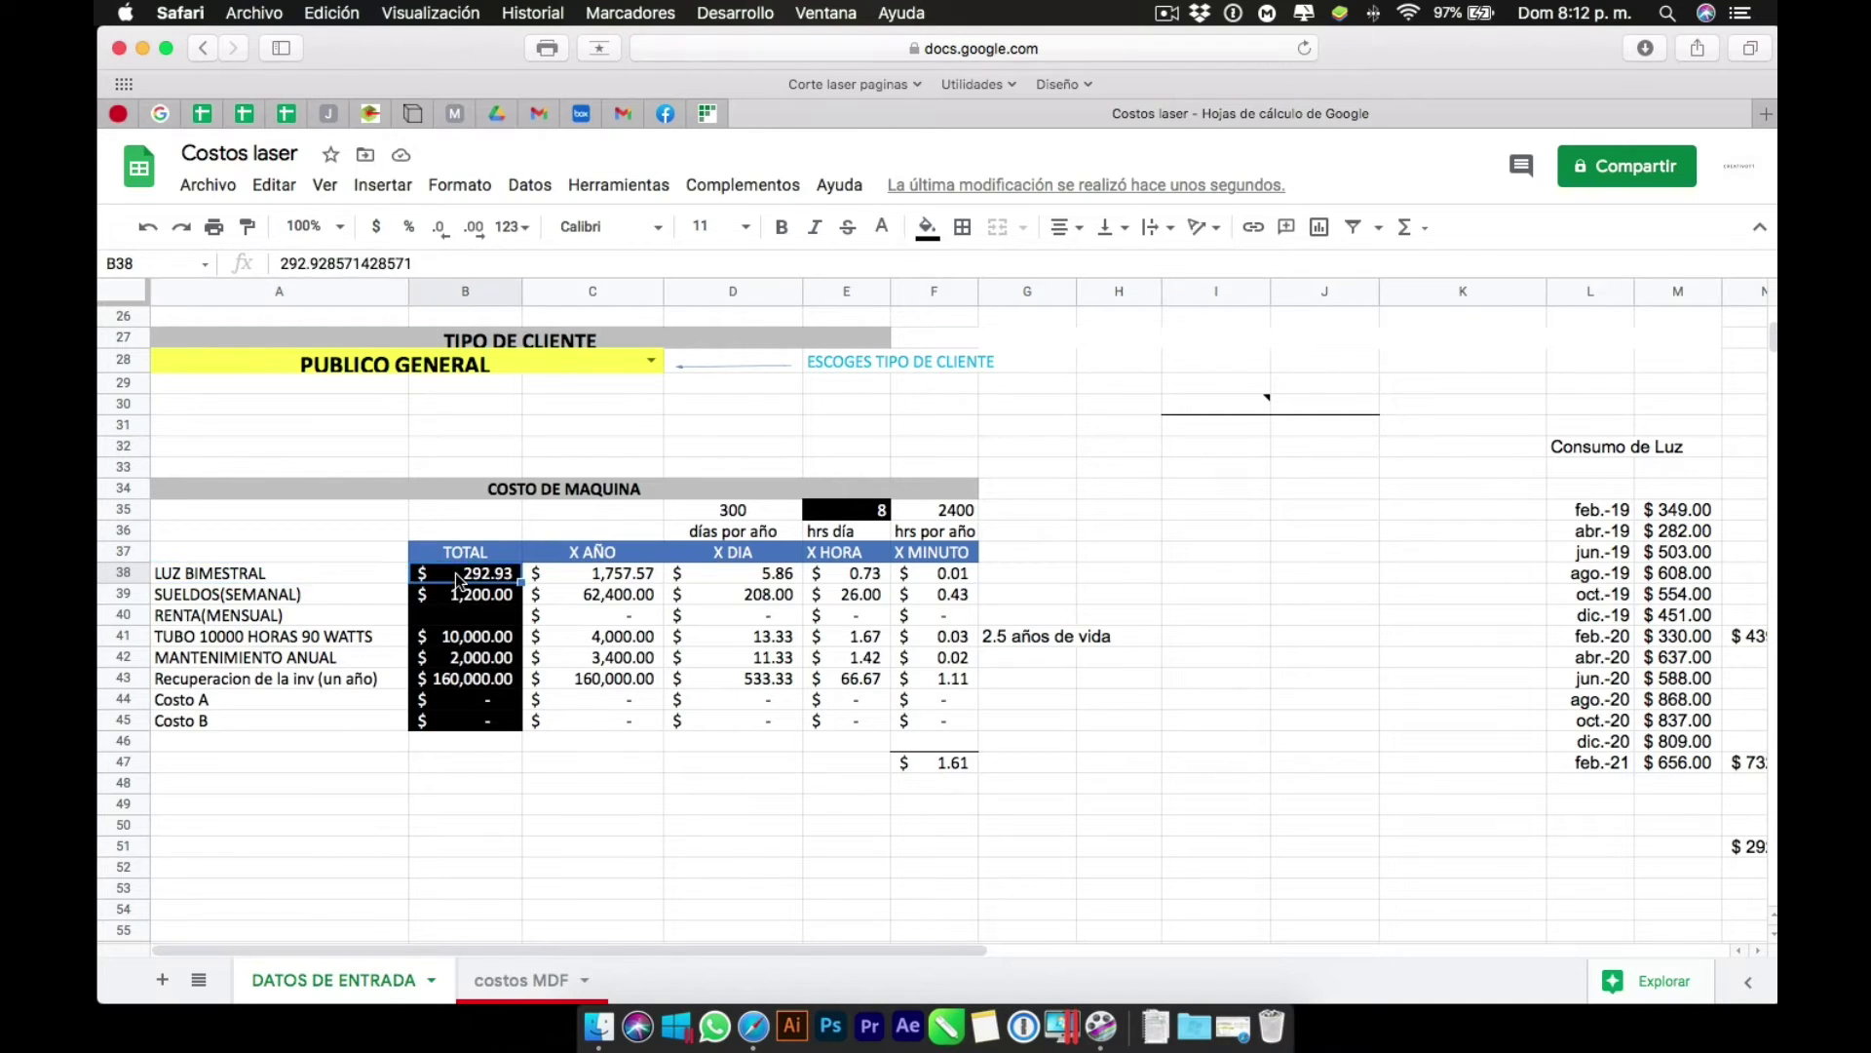
scroll(1524, 826, "right", 3)
left_click(1512, 856)
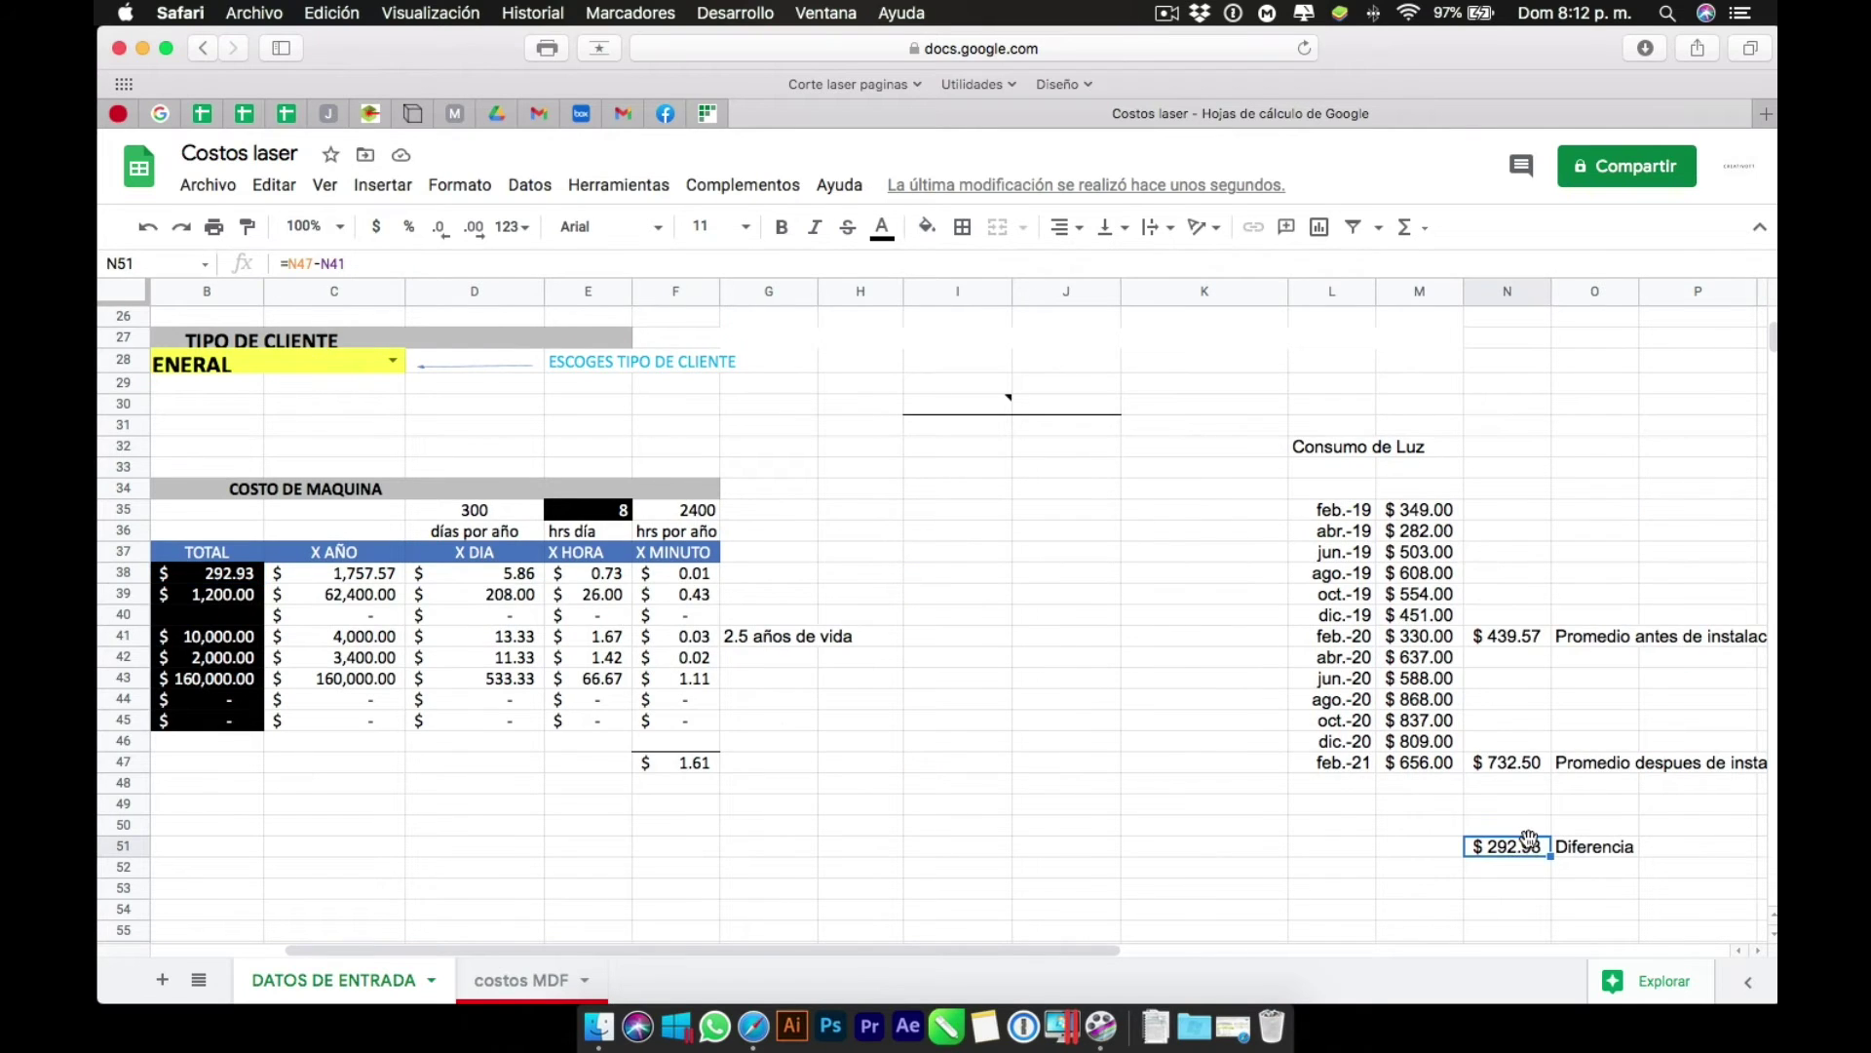
scroll(1511, 856, "left", 3)
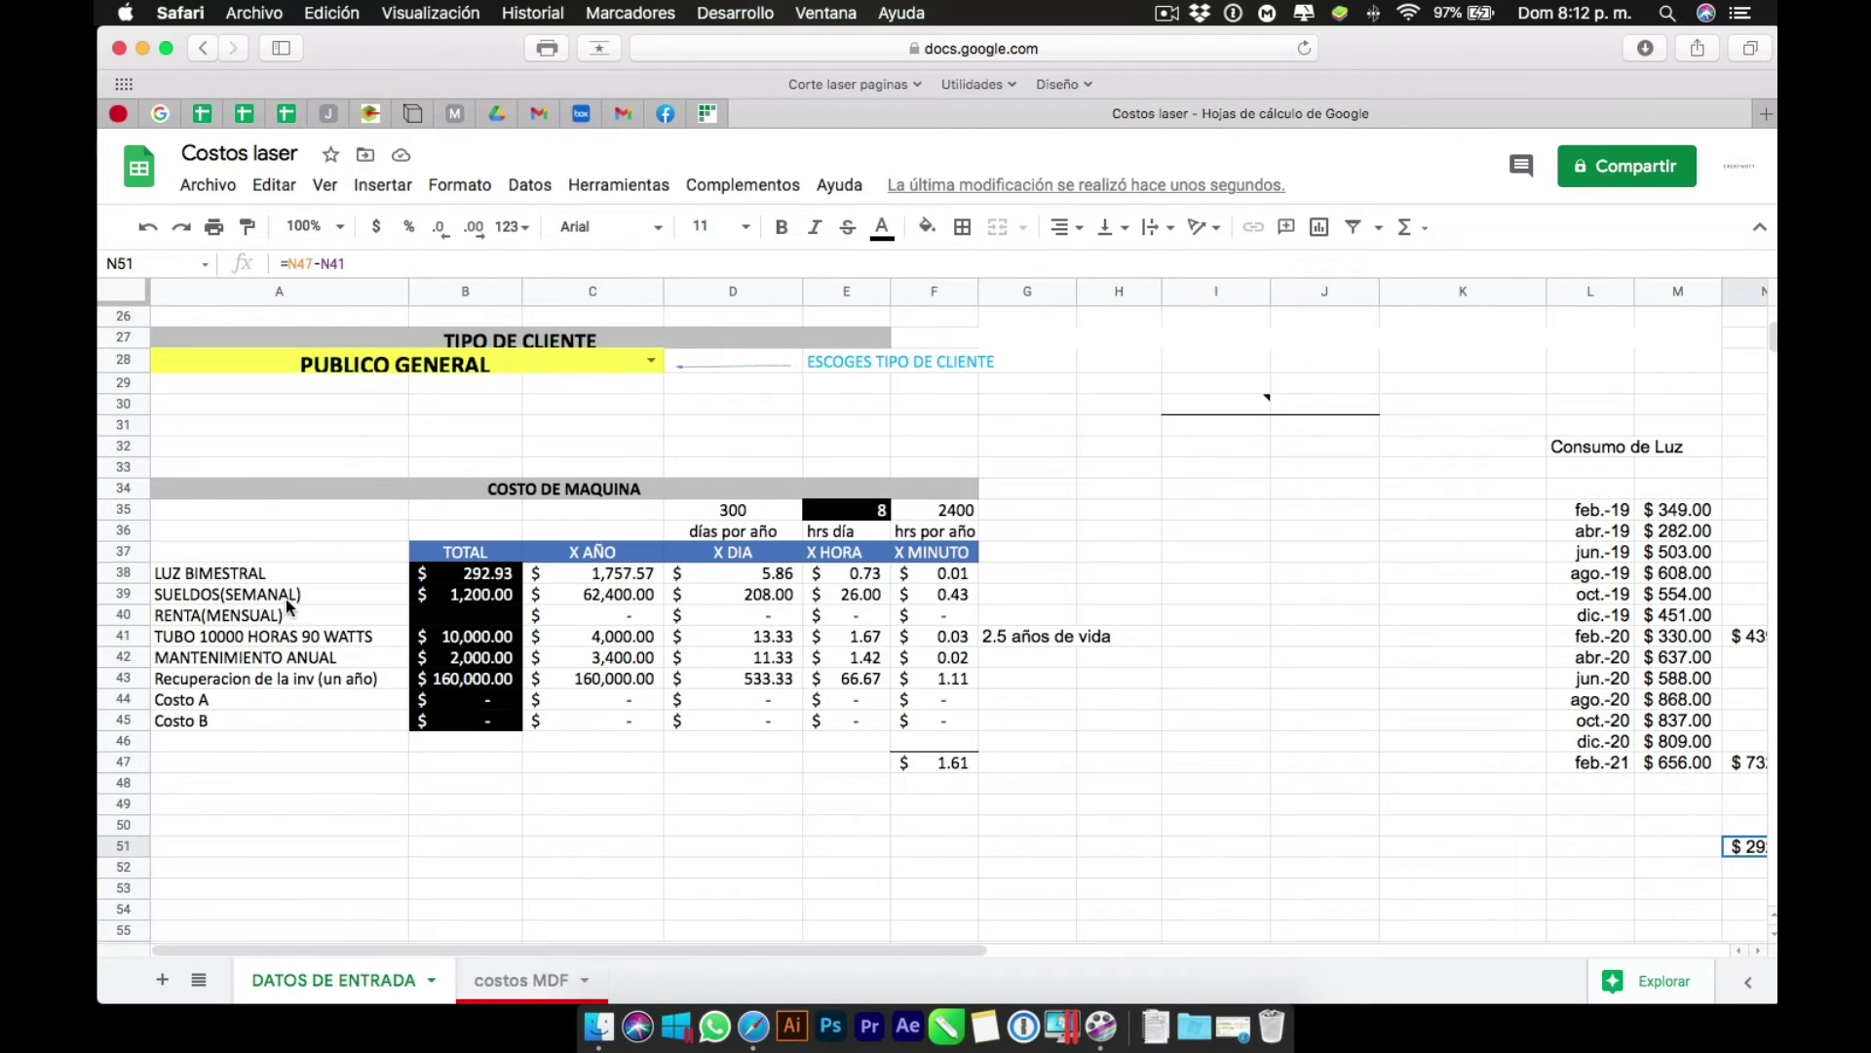
Examine the SUELDOS(SEMANAL) row and its total amount in COSTO DE MAQUINA.
left_click(246, 596)
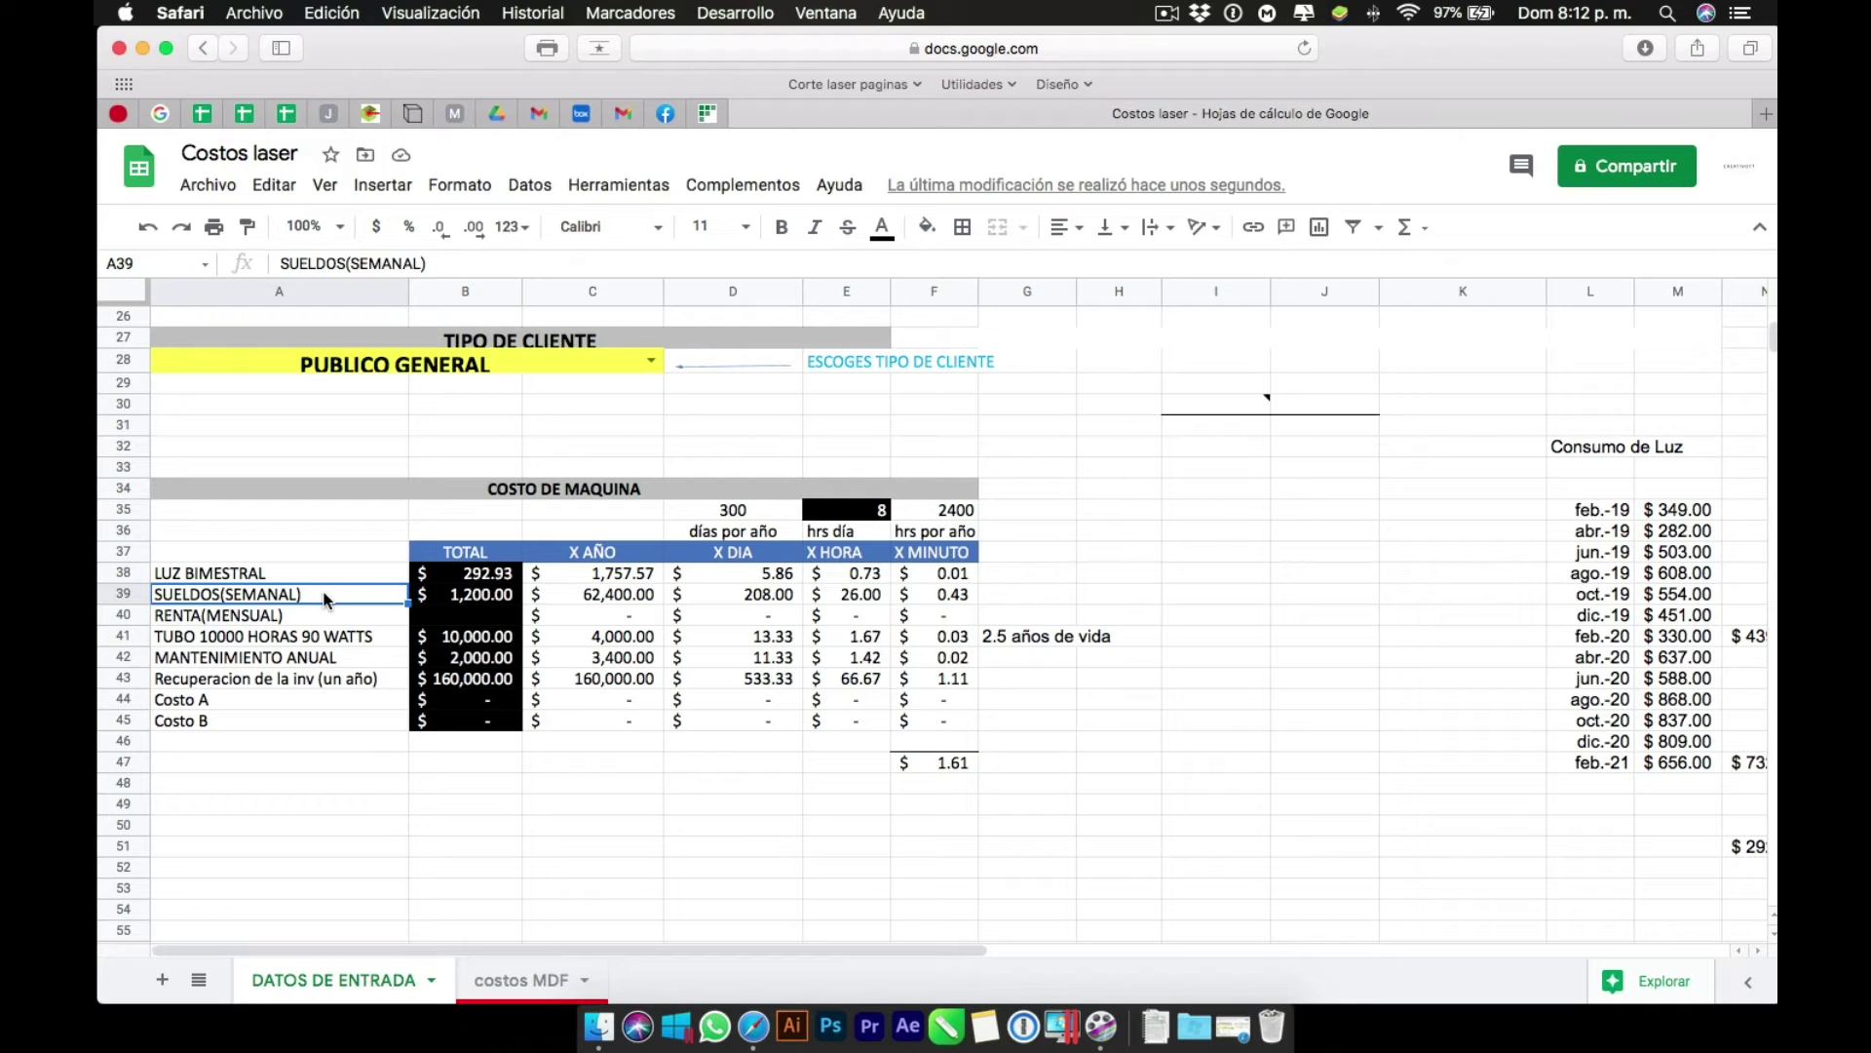
left_click(447, 601)
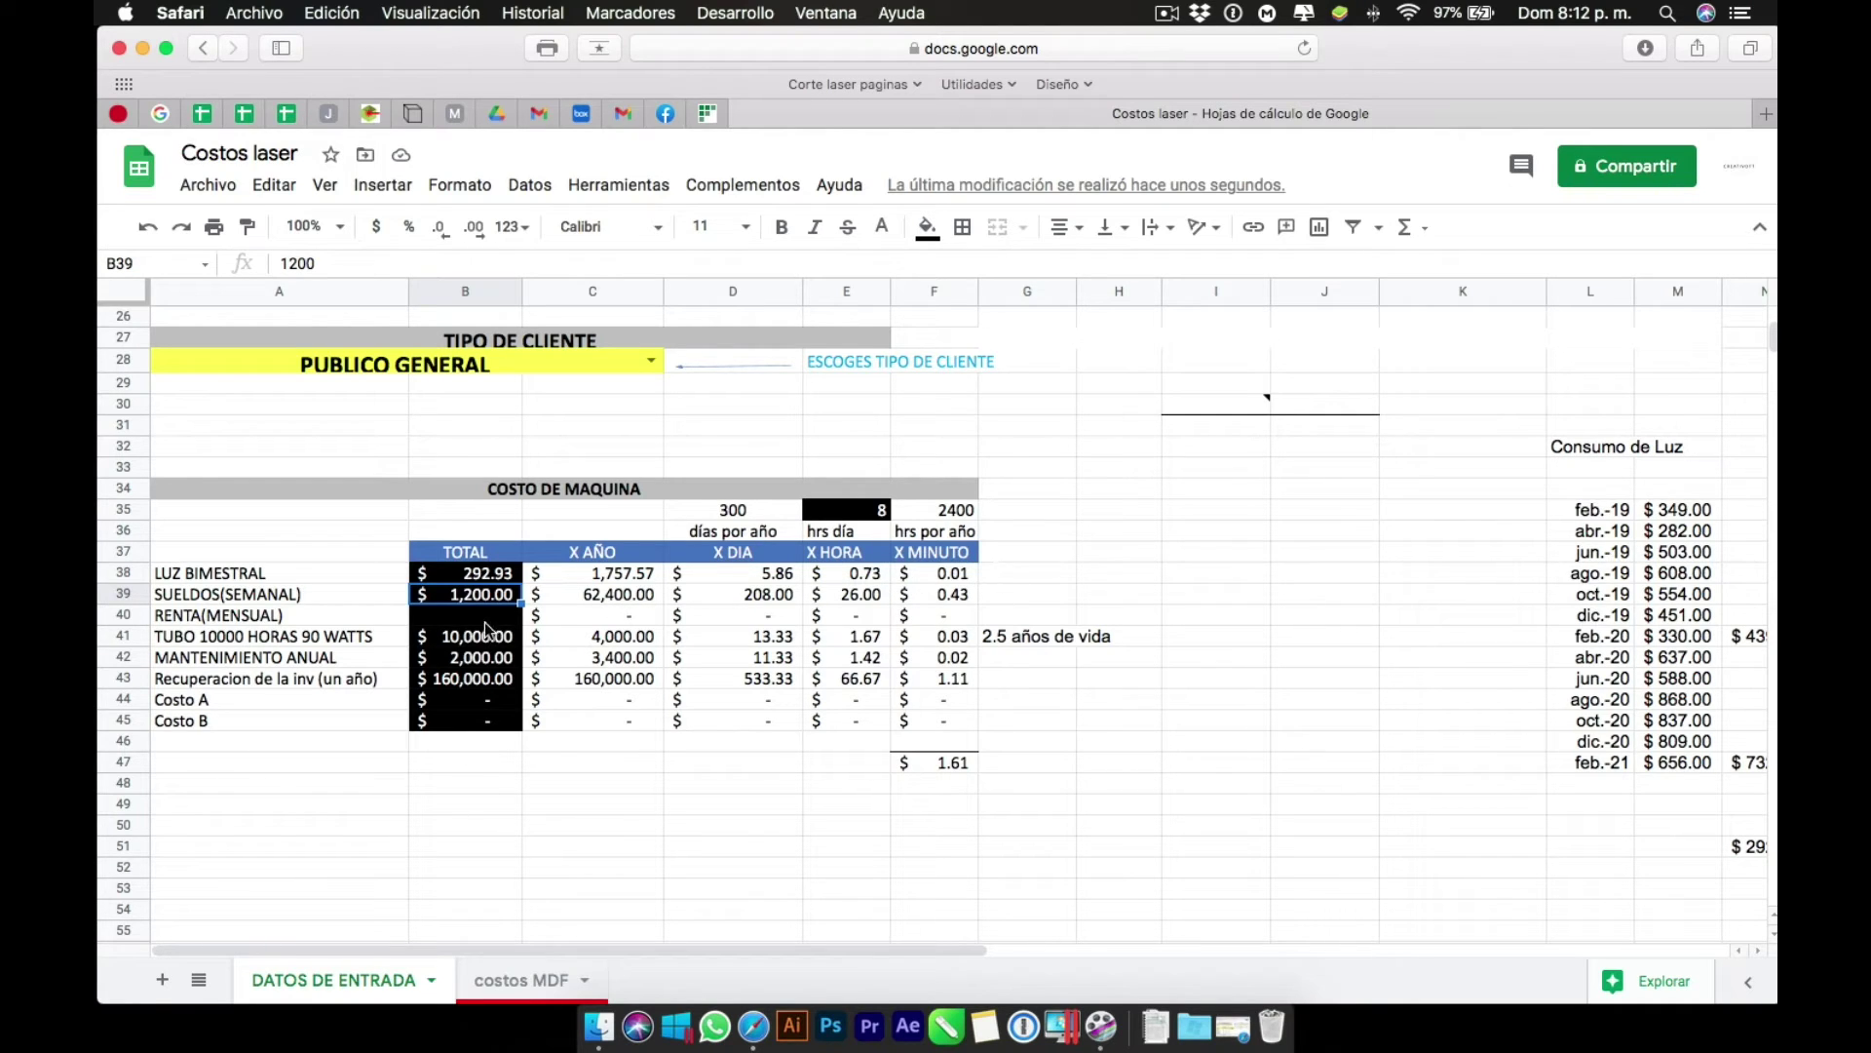
left_click(355, 599)
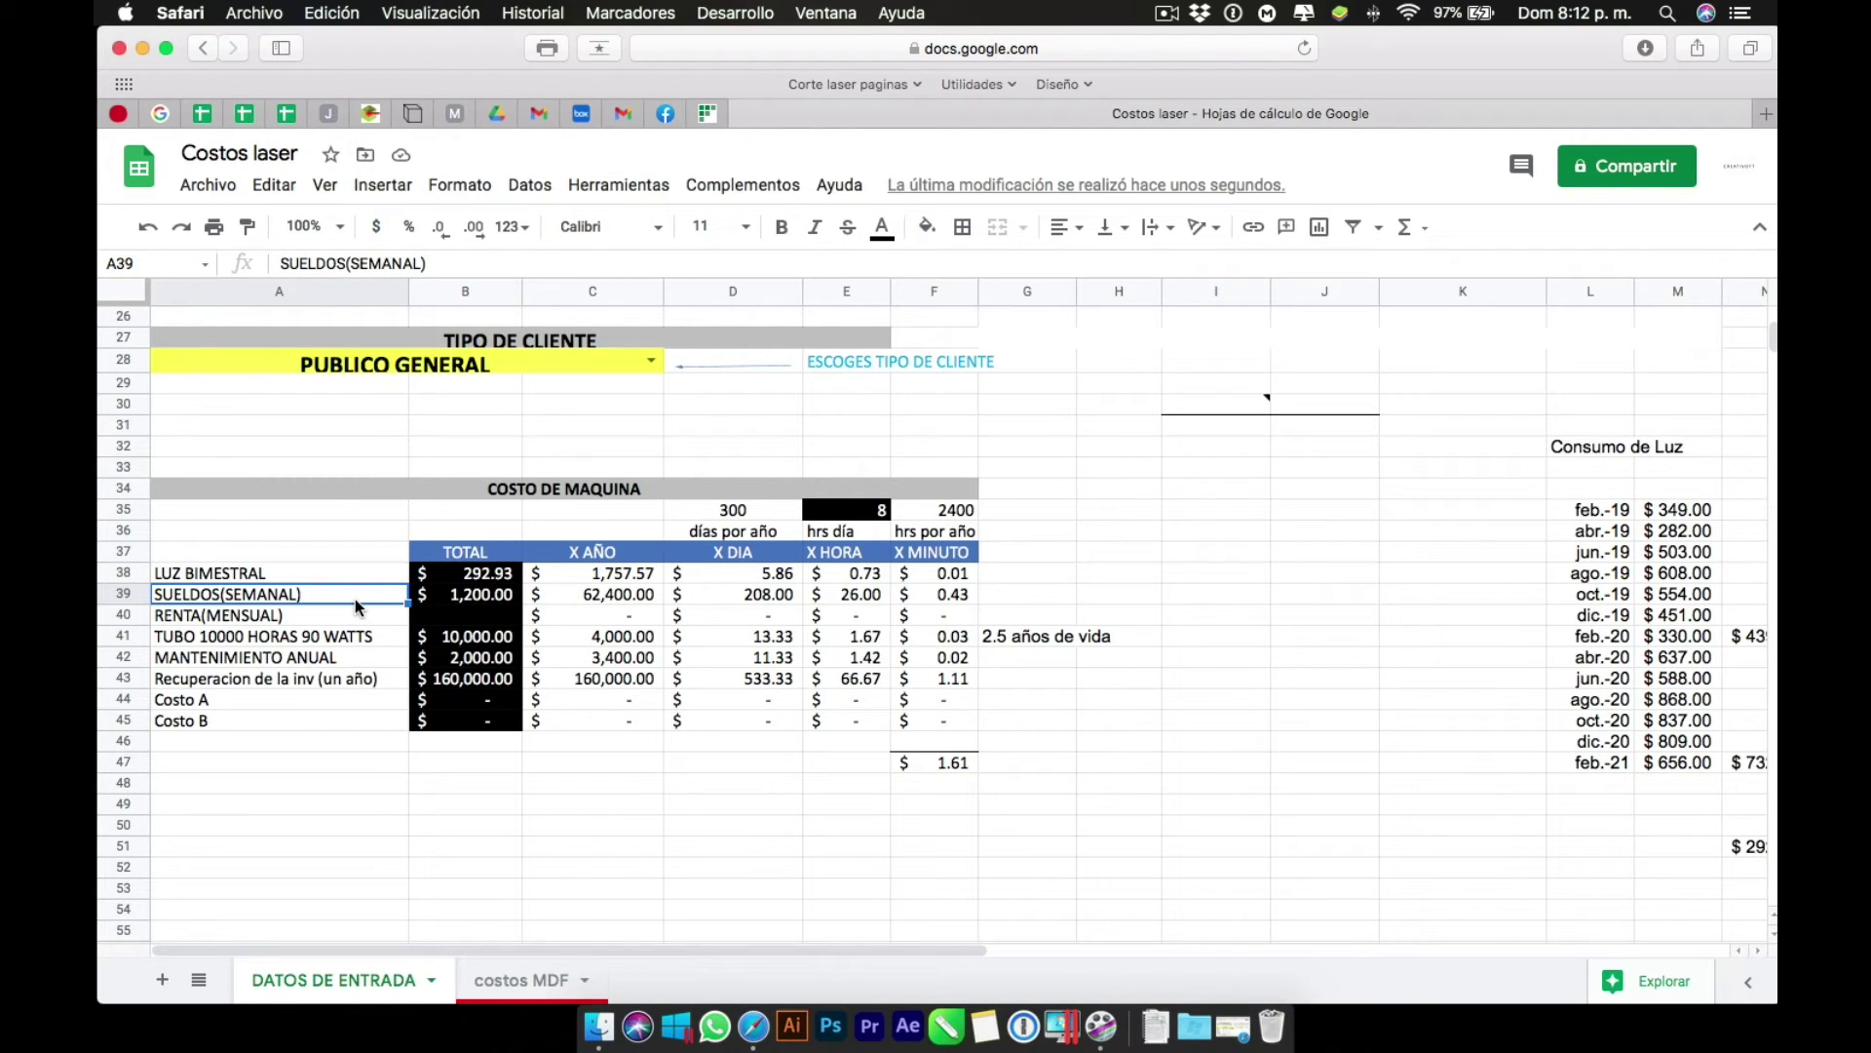
left_click(471, 604)
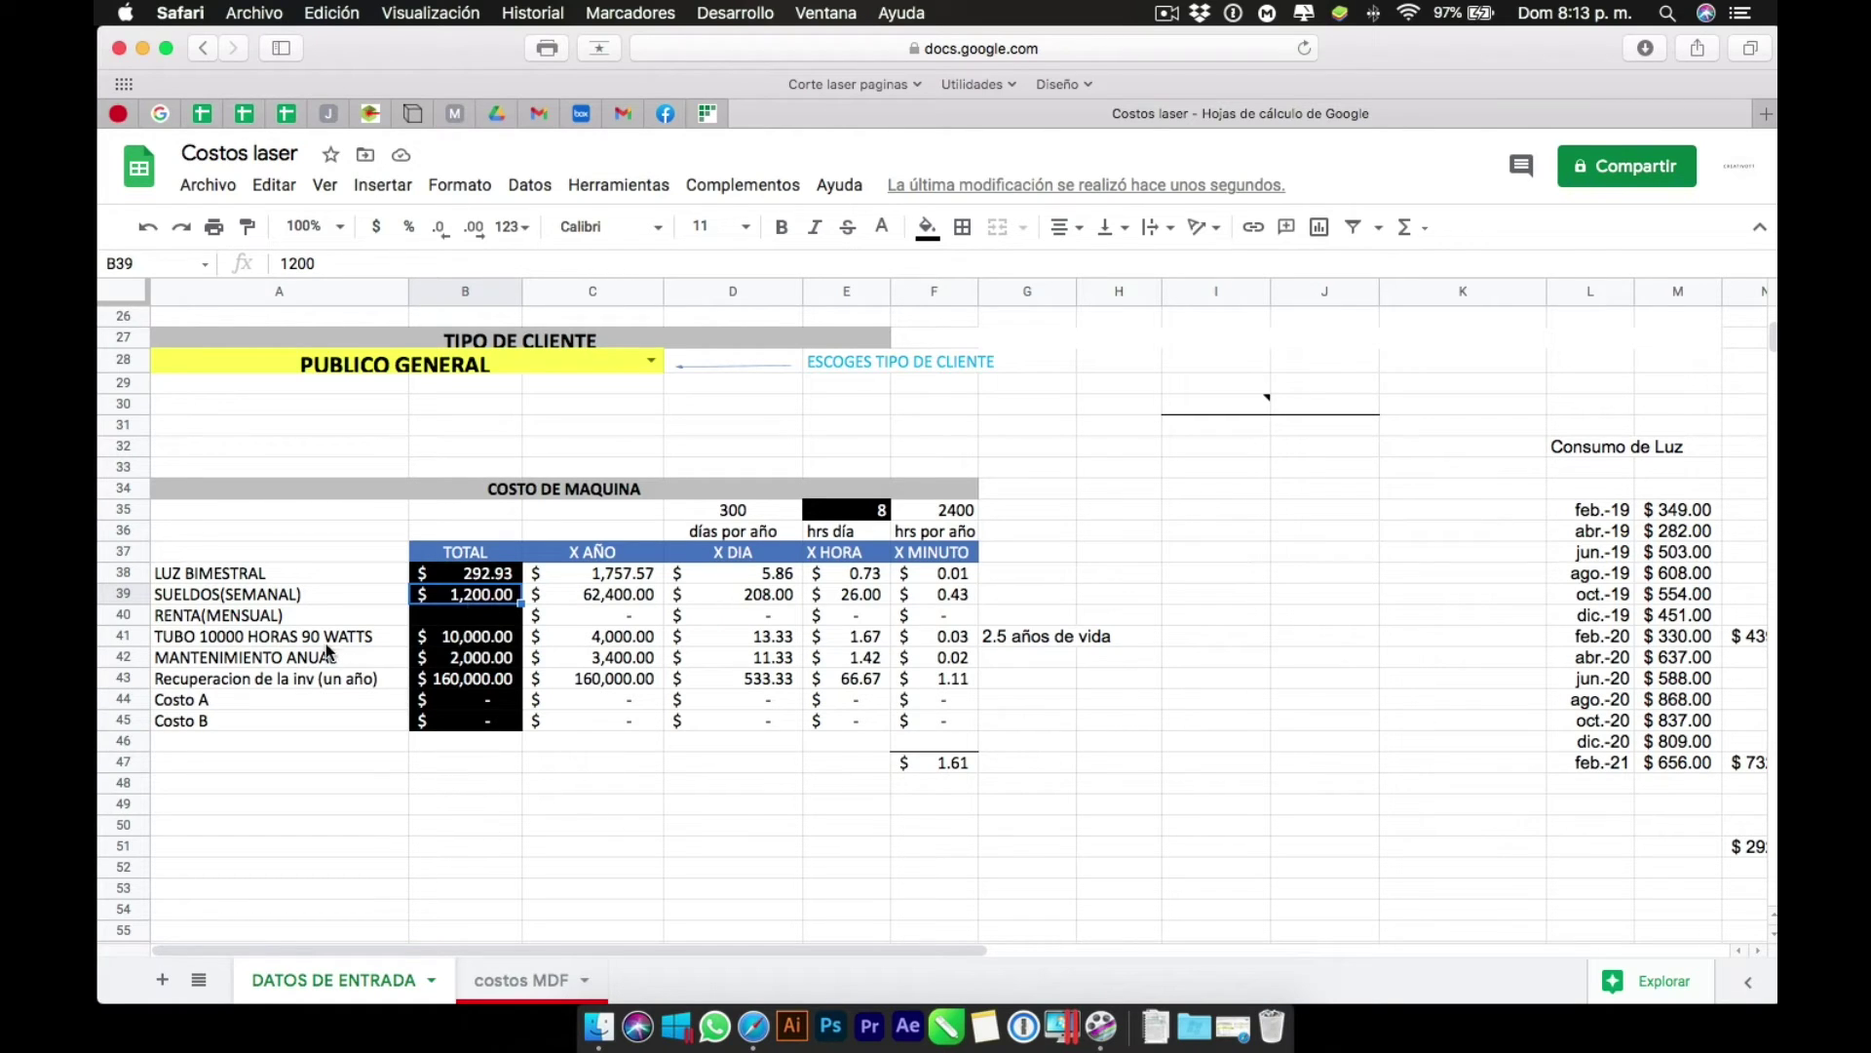
Enter 10000 as the RENTA(MENSUAL) total in COSTO DE MAQUINA.
left_click(244, 615)
left_click(508, 621)
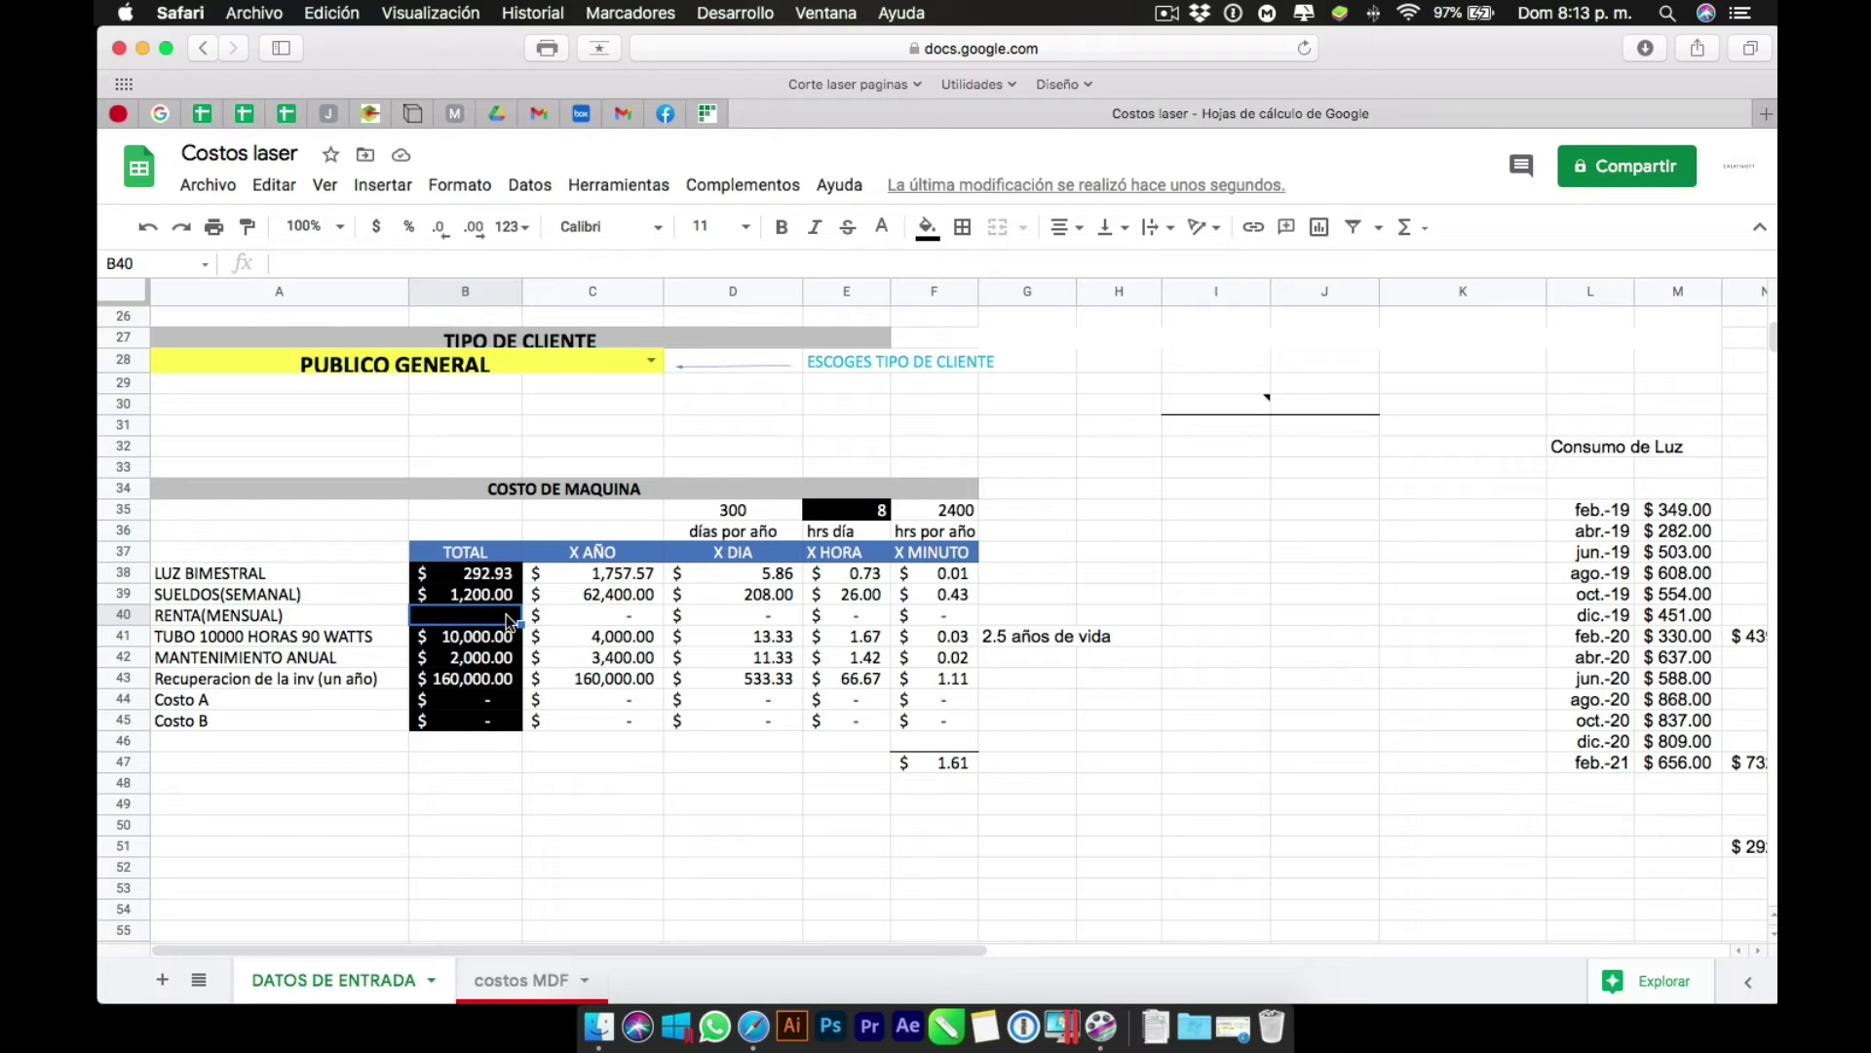
type("100")
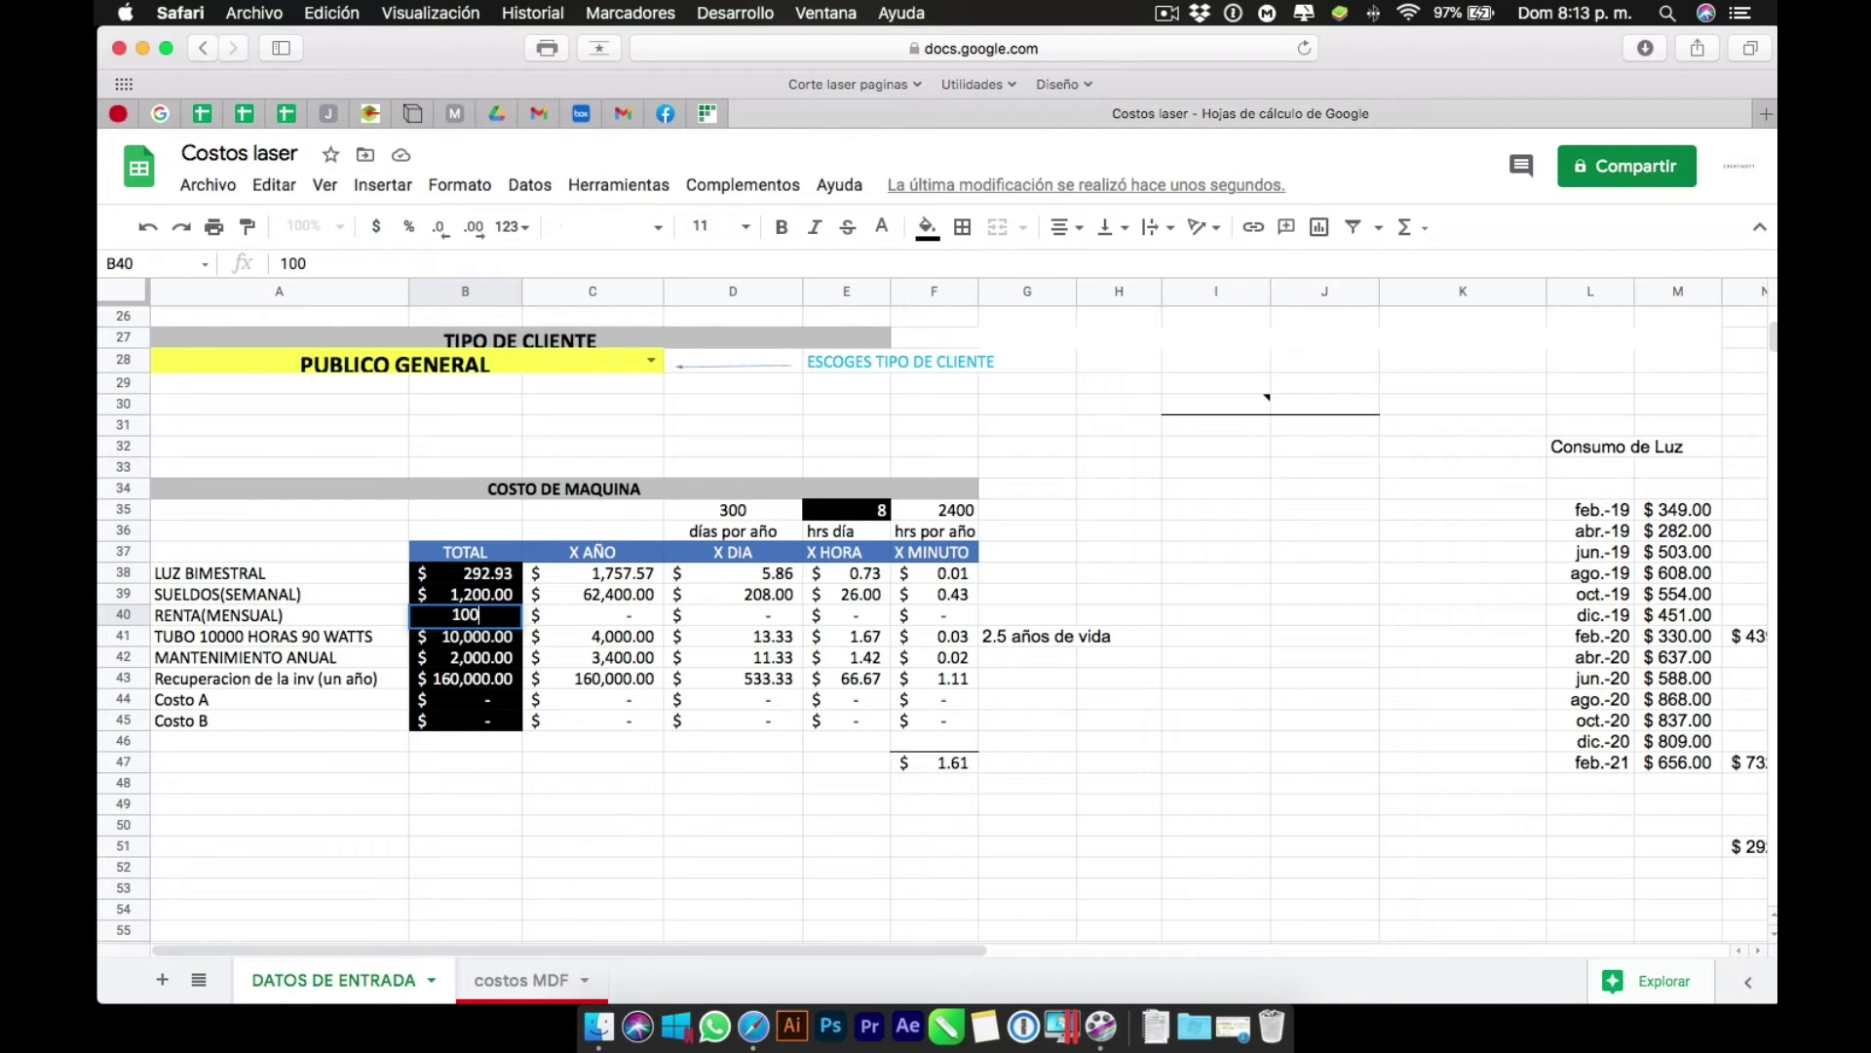
type("00")
key("Return")
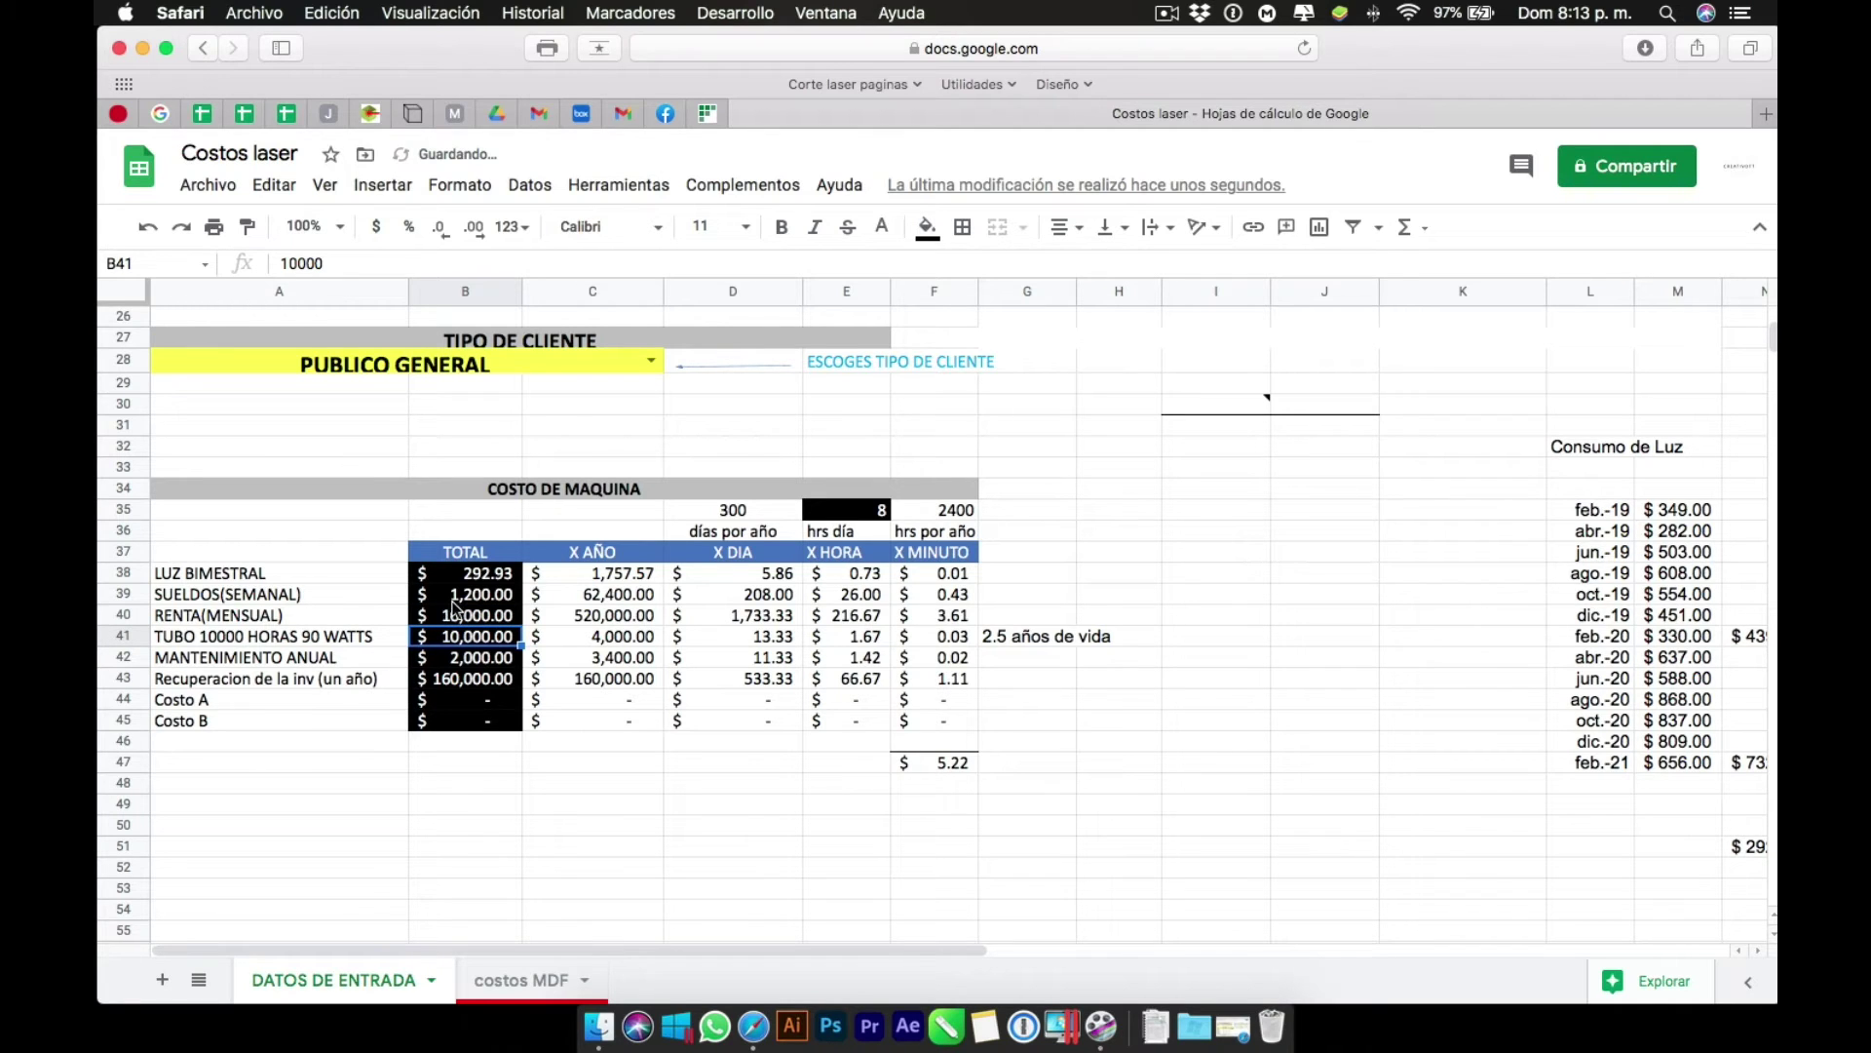
Check the total cost per minute with the rent included, and clear the RENTA(MENSUAL) amount.
left_click(454, 608)
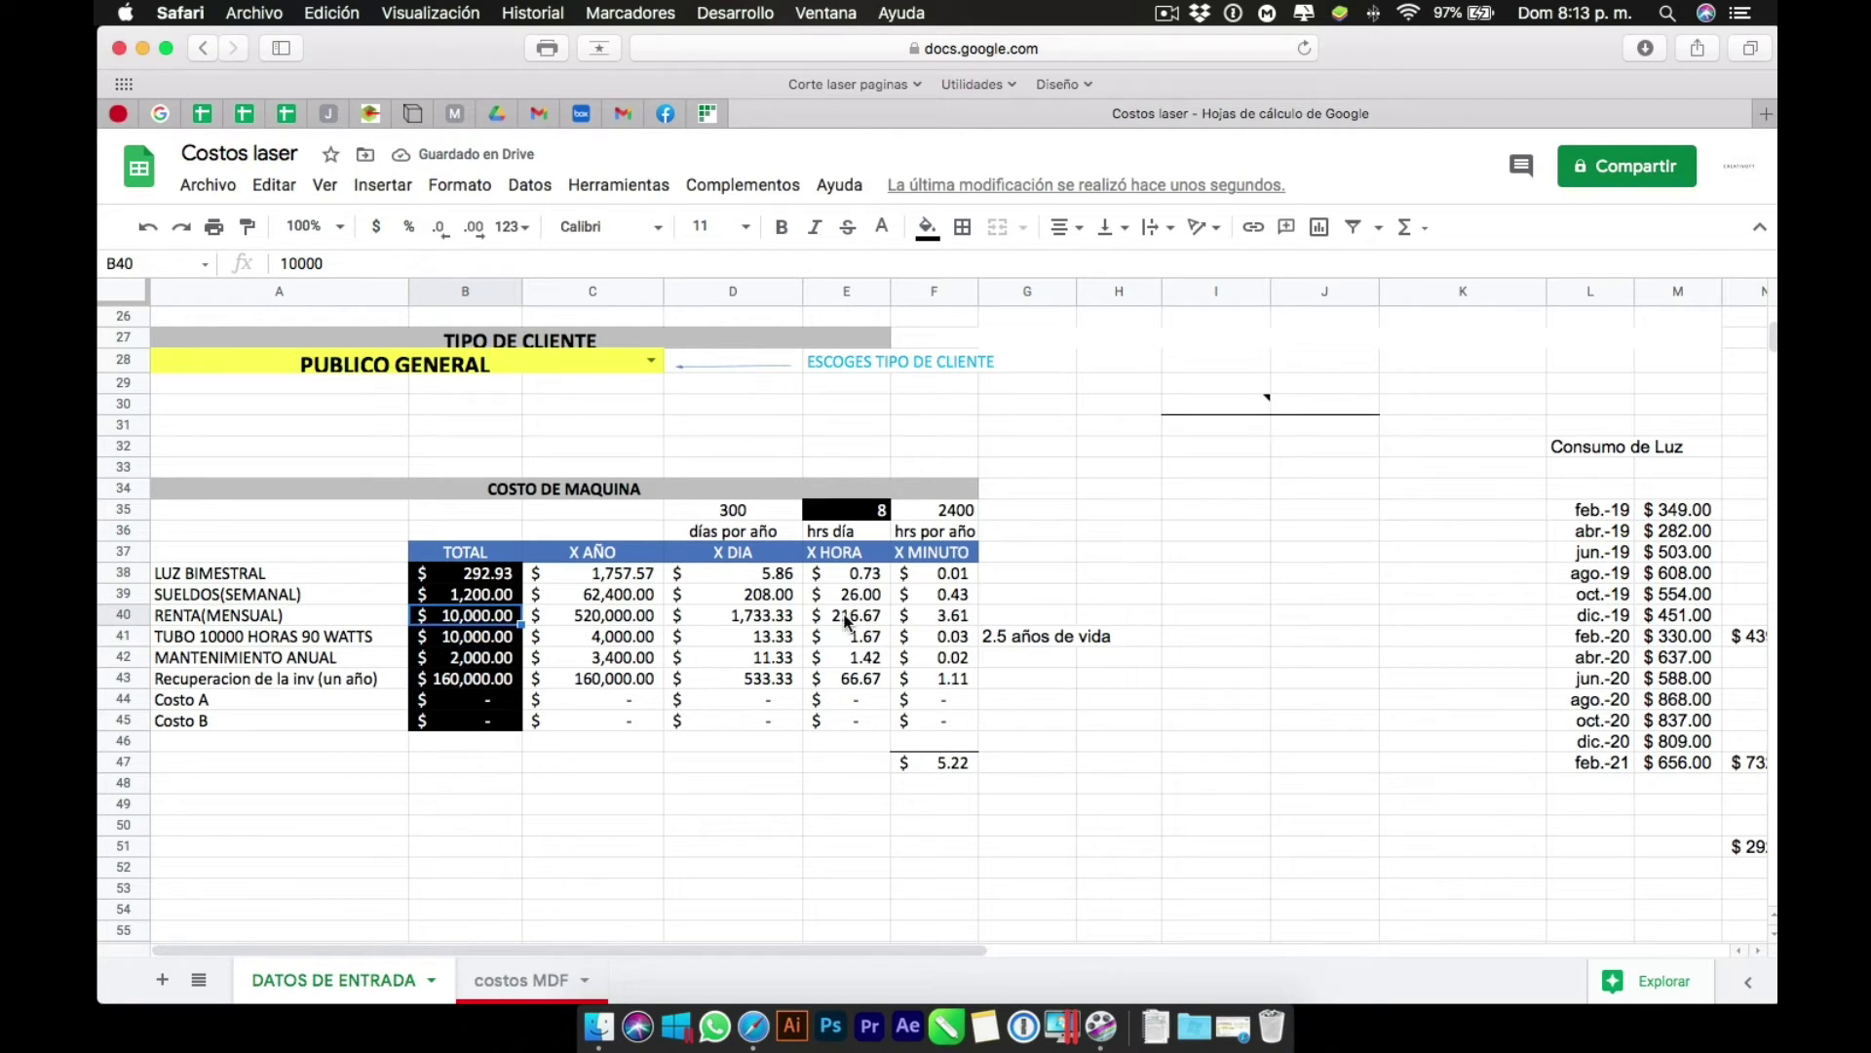
left_click(951, 764)
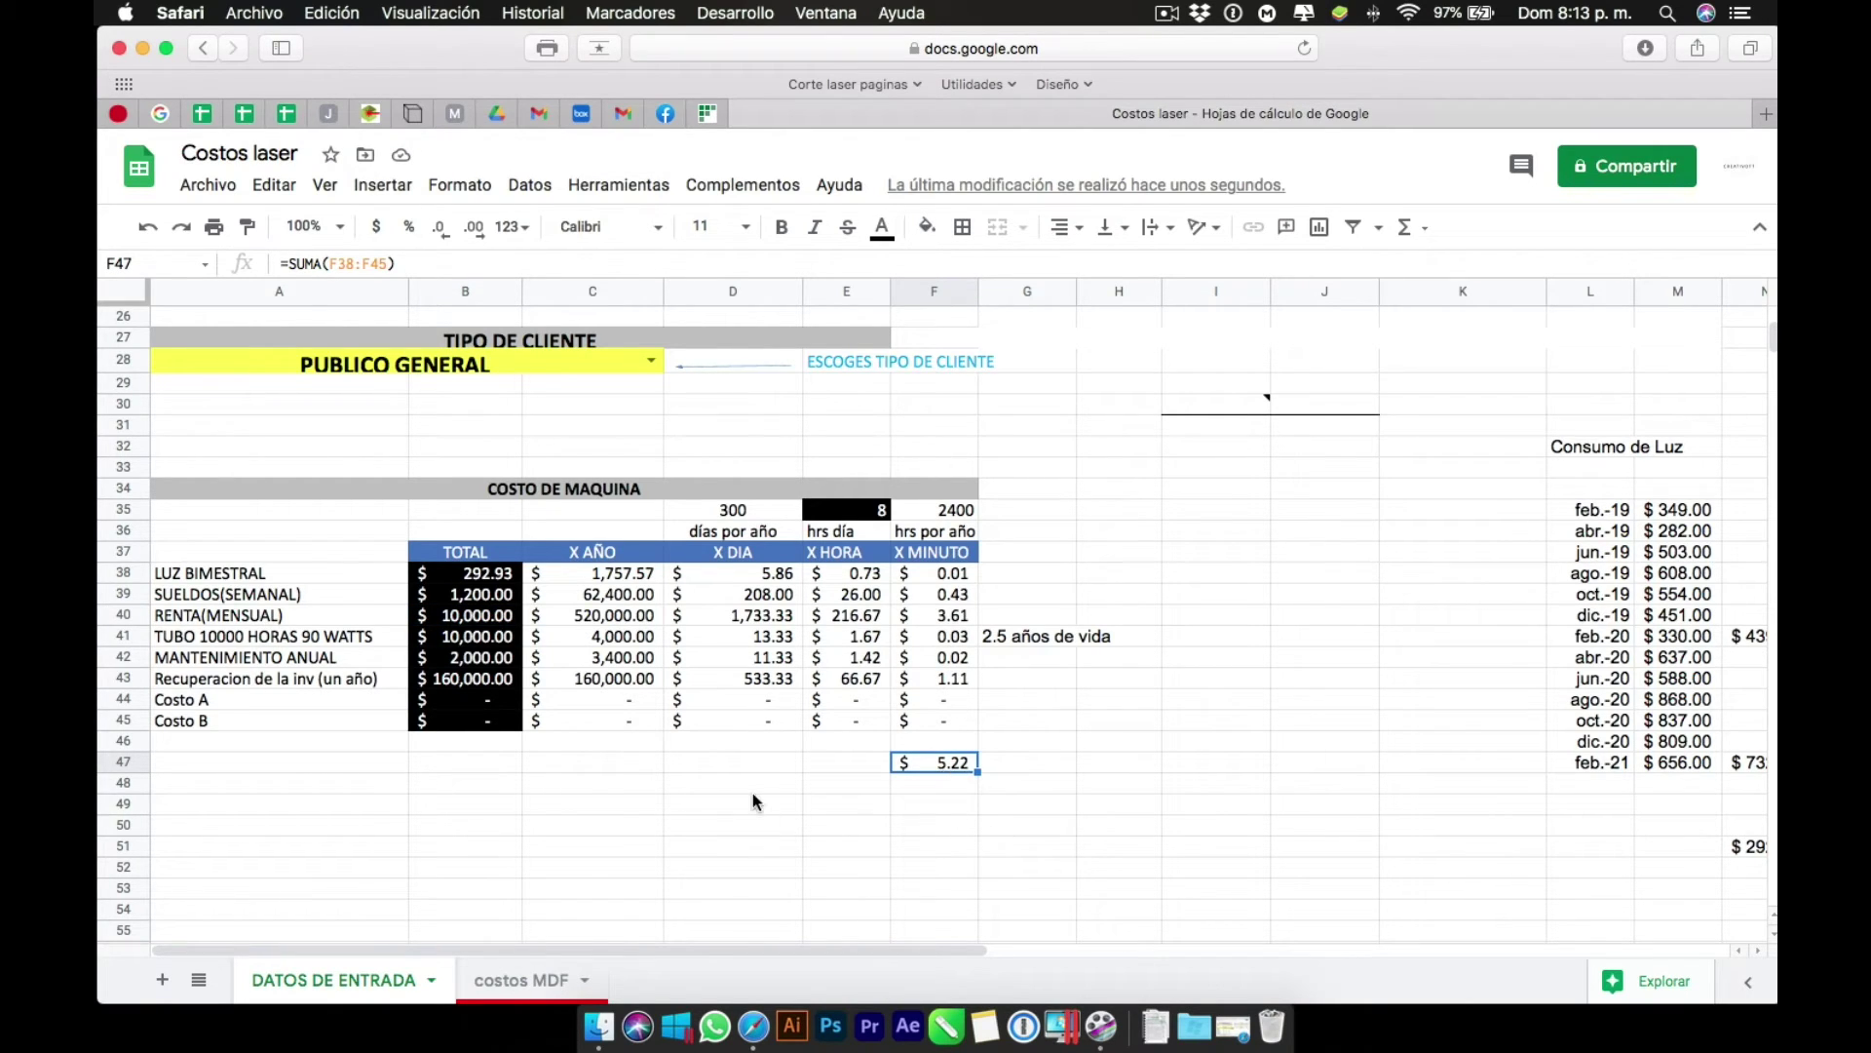
left_click(471, 617)
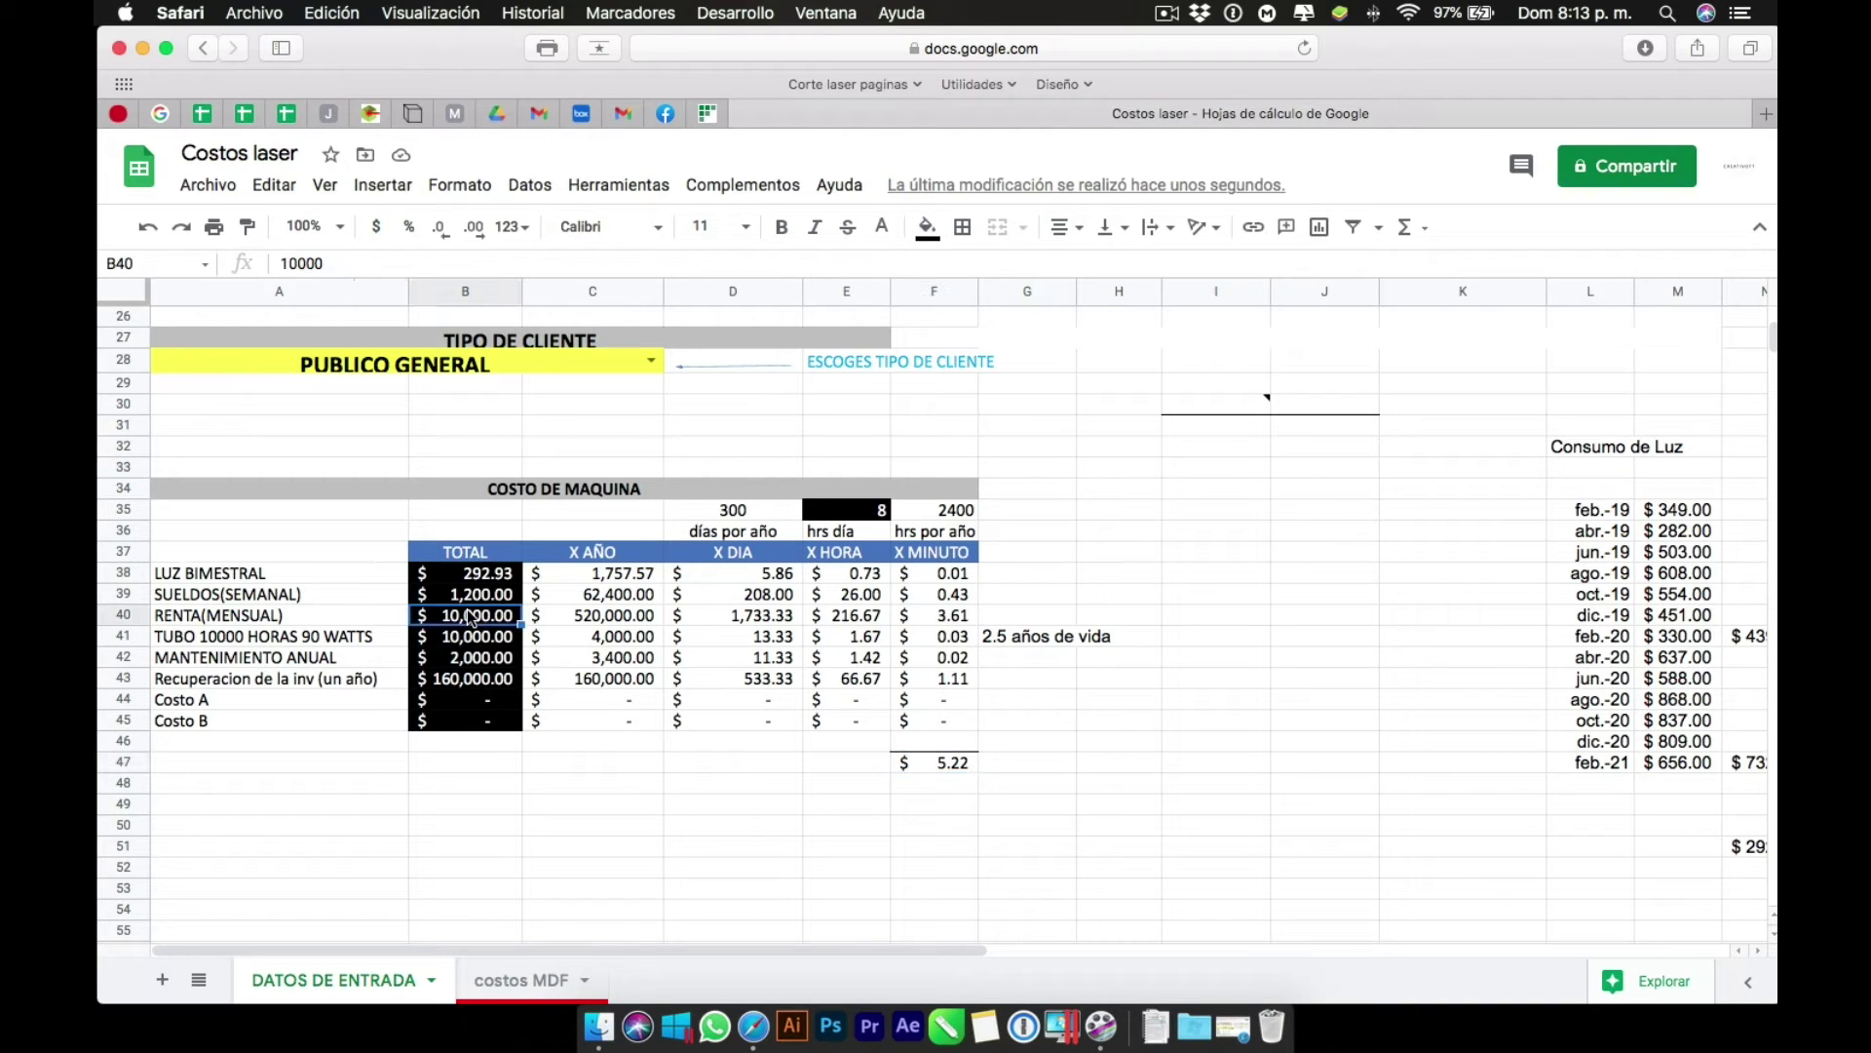
key("BackSpace")
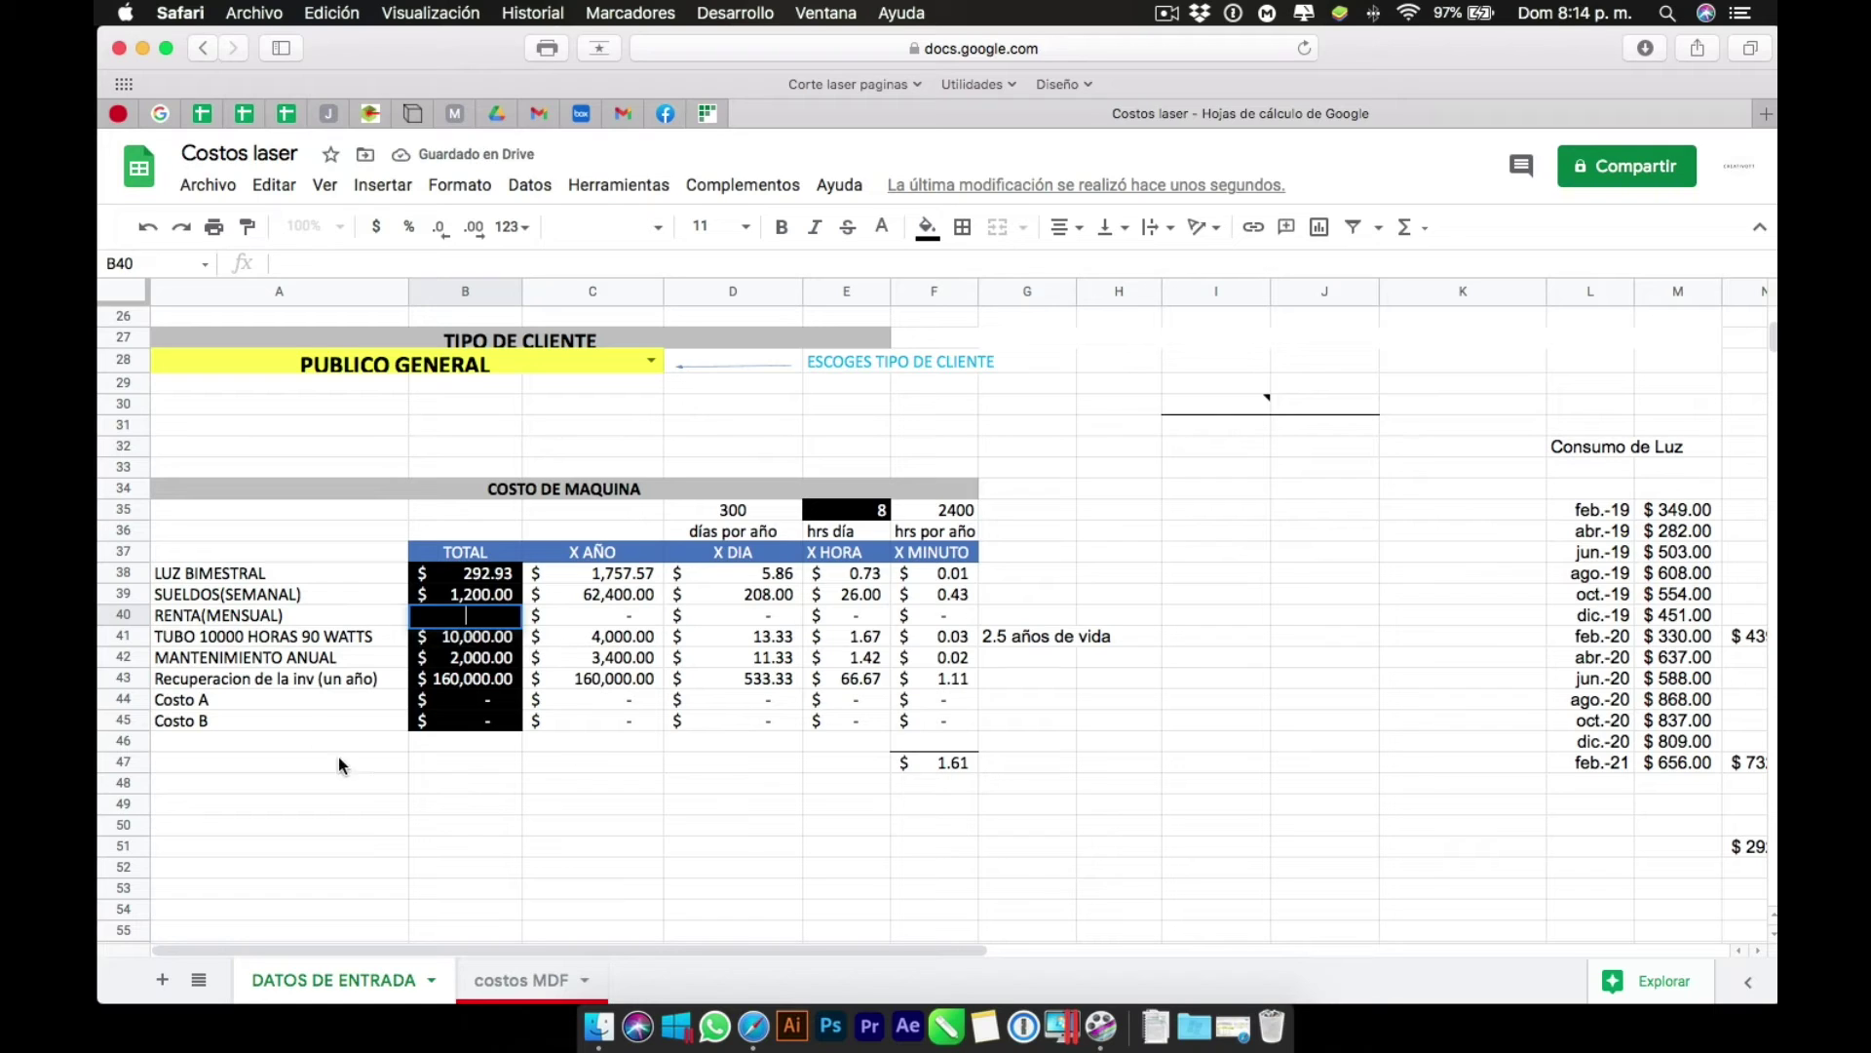
Change the laser tube row's label to TUBO 10000 HORAS 80 WATTS.
left_click(288, 638)
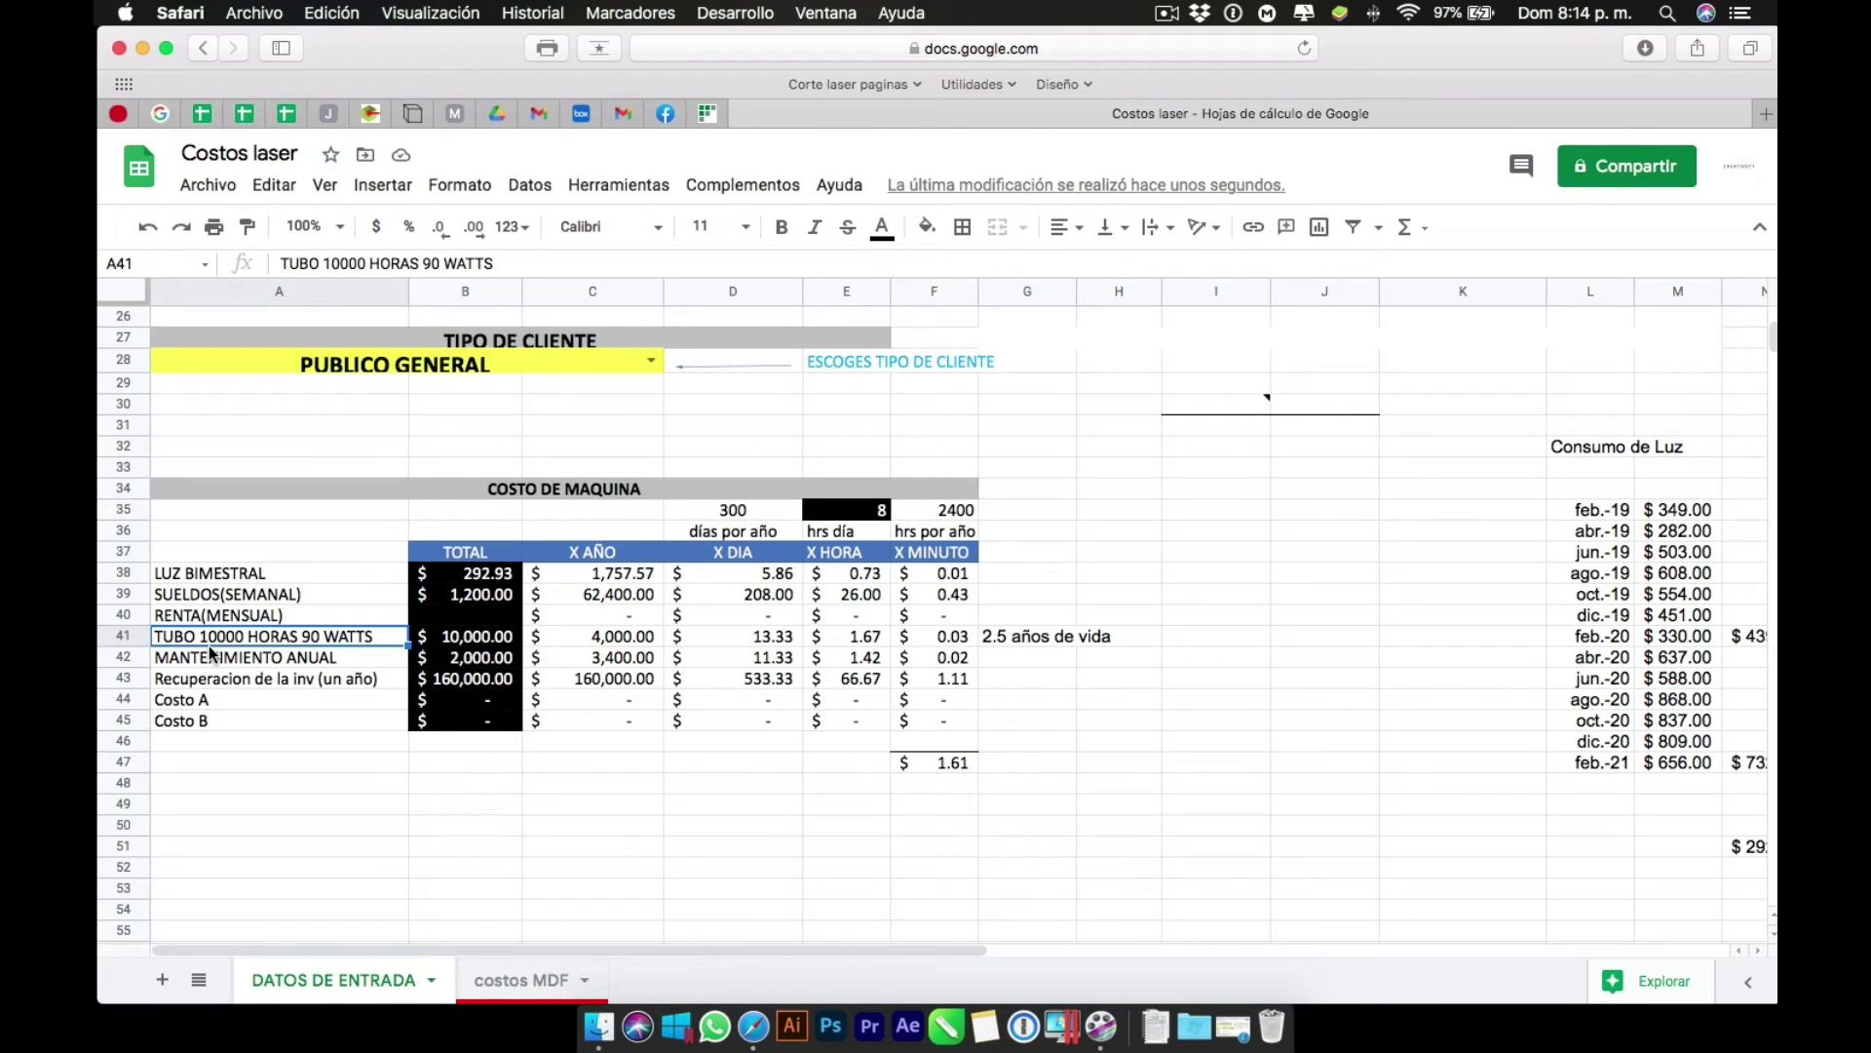
double_click(312, 636)
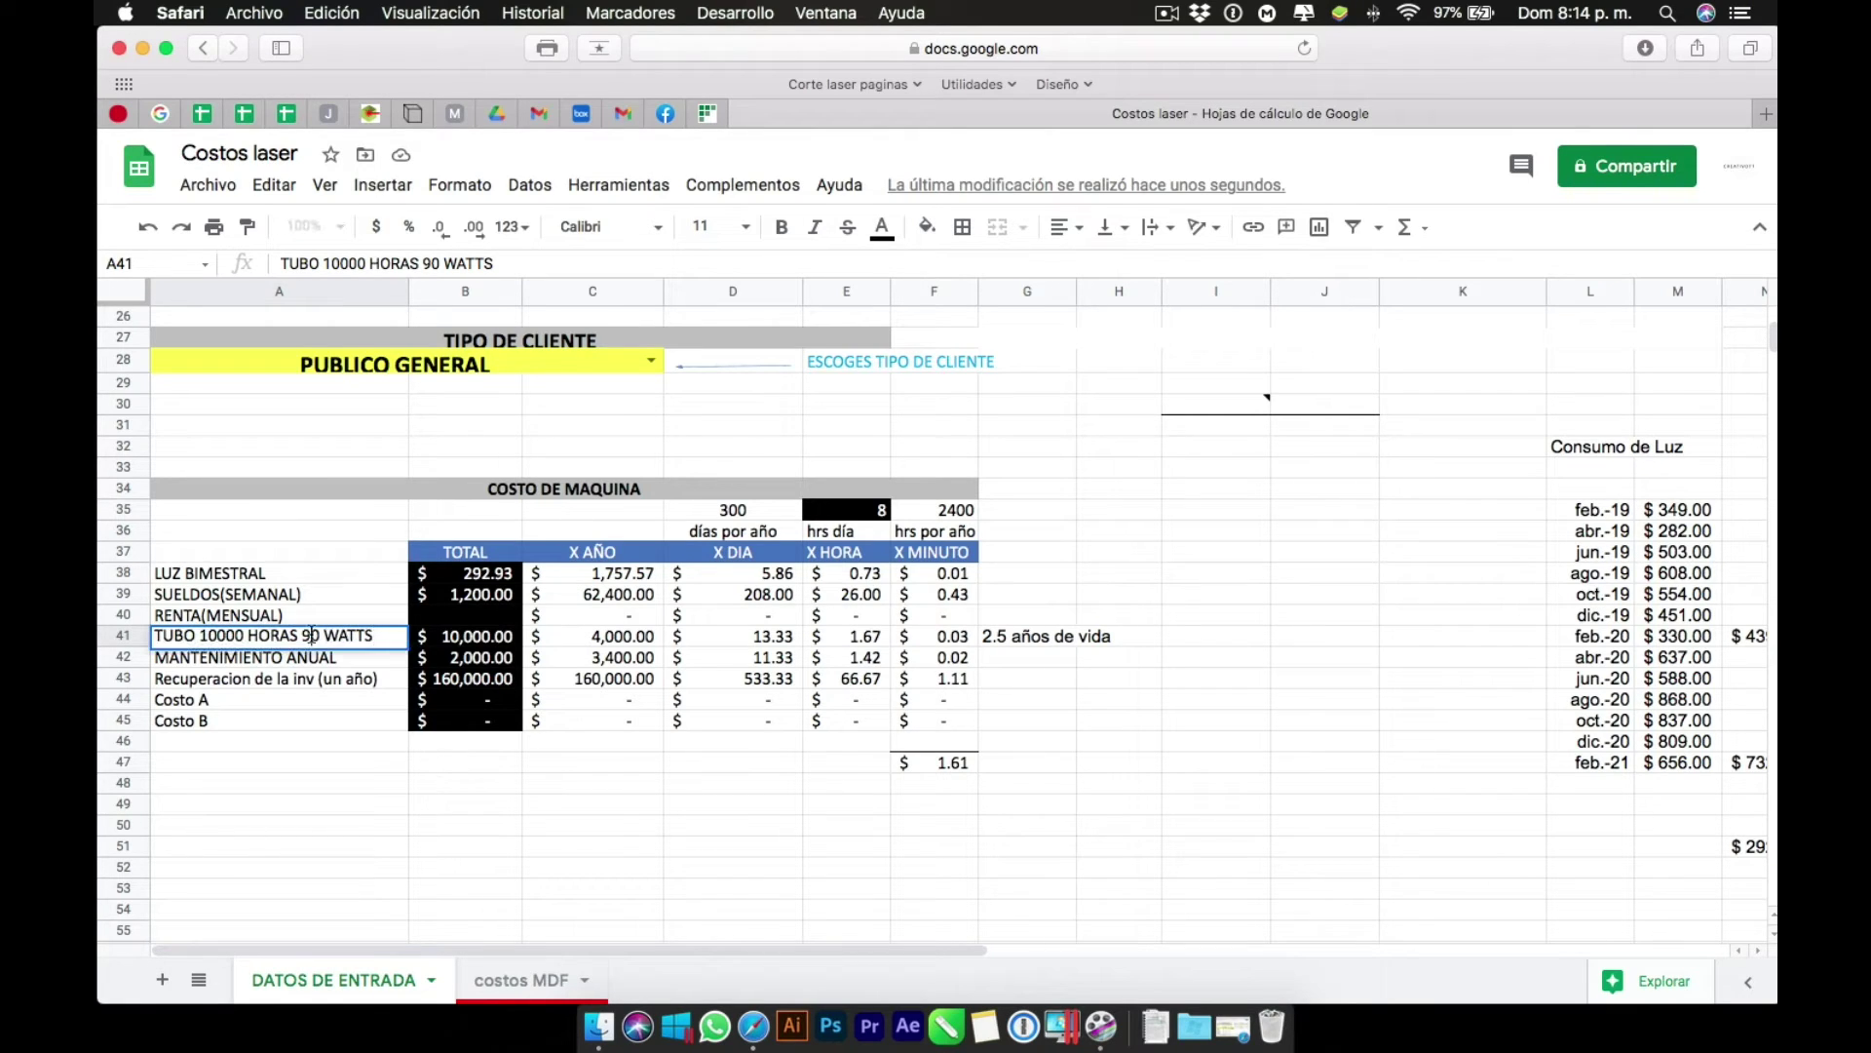
key("BackSpace")
type("8")
key("Return")
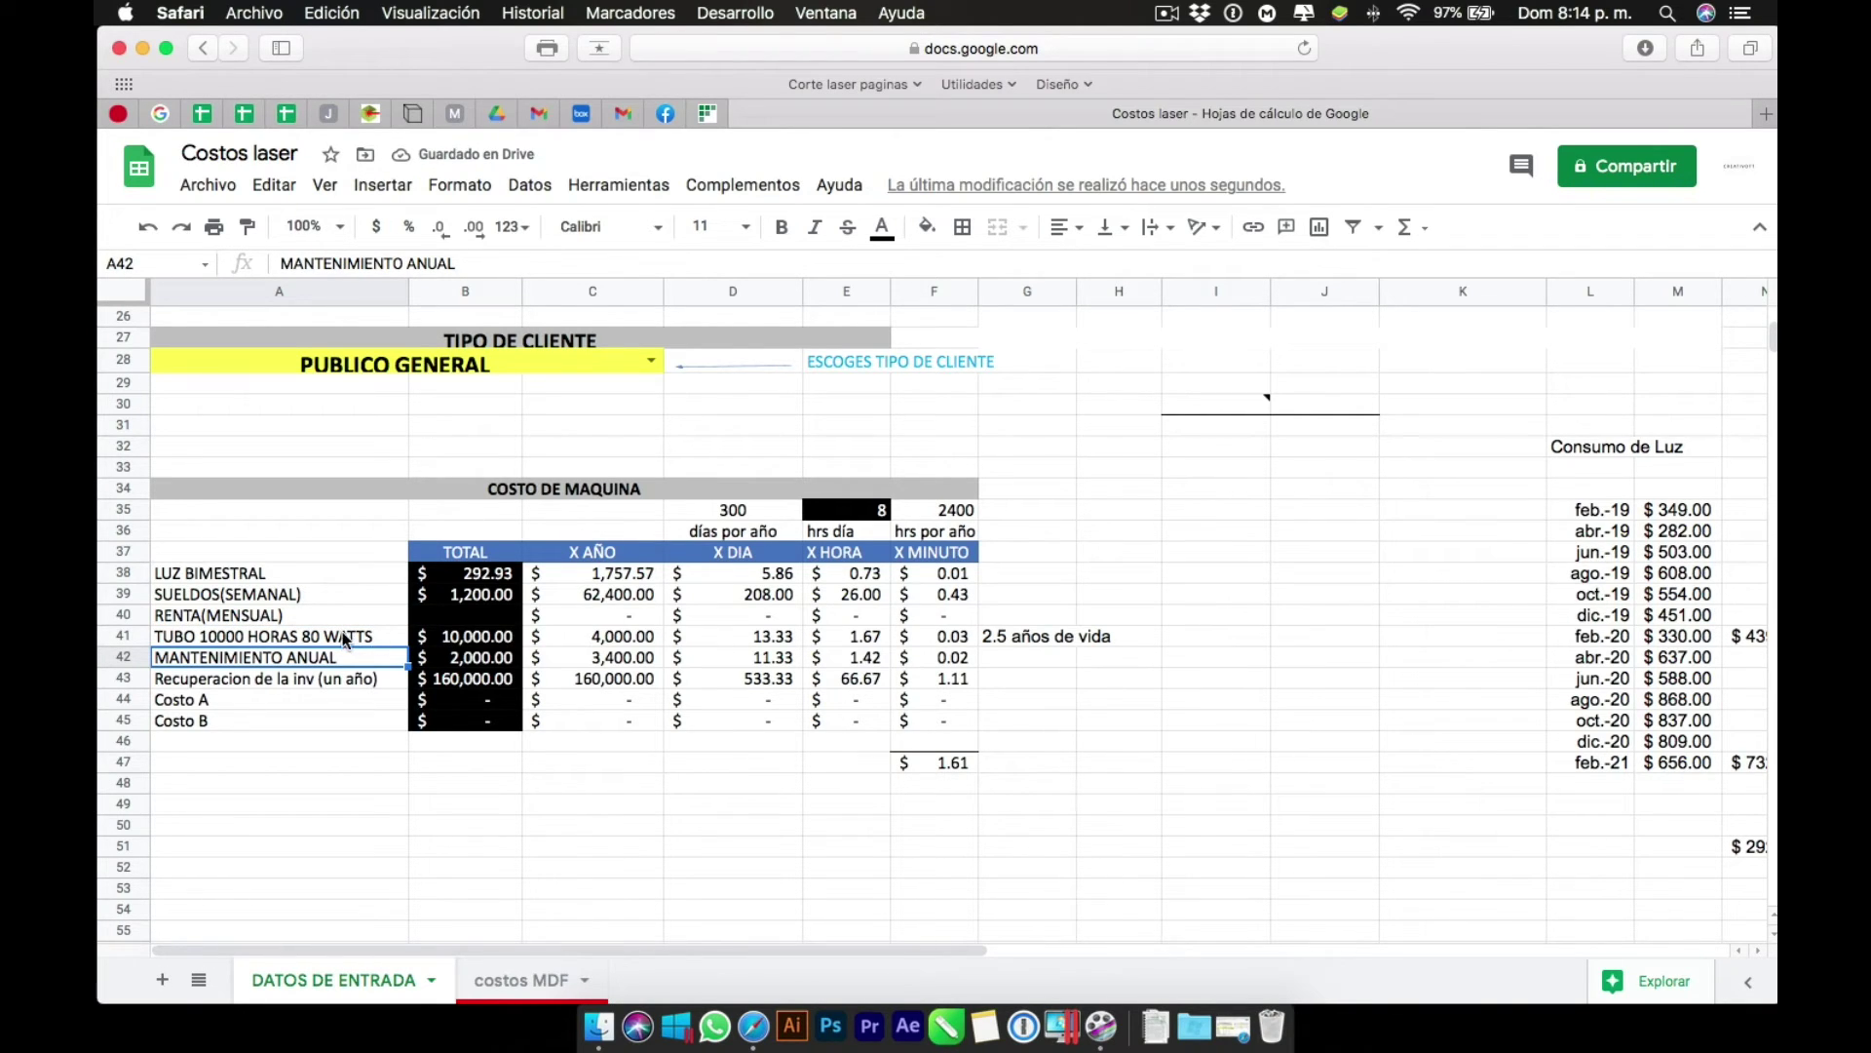
Examine the laser tube and MANTENIMIENTO ANUAL rows with their total amounts.
left_click(205, 641)
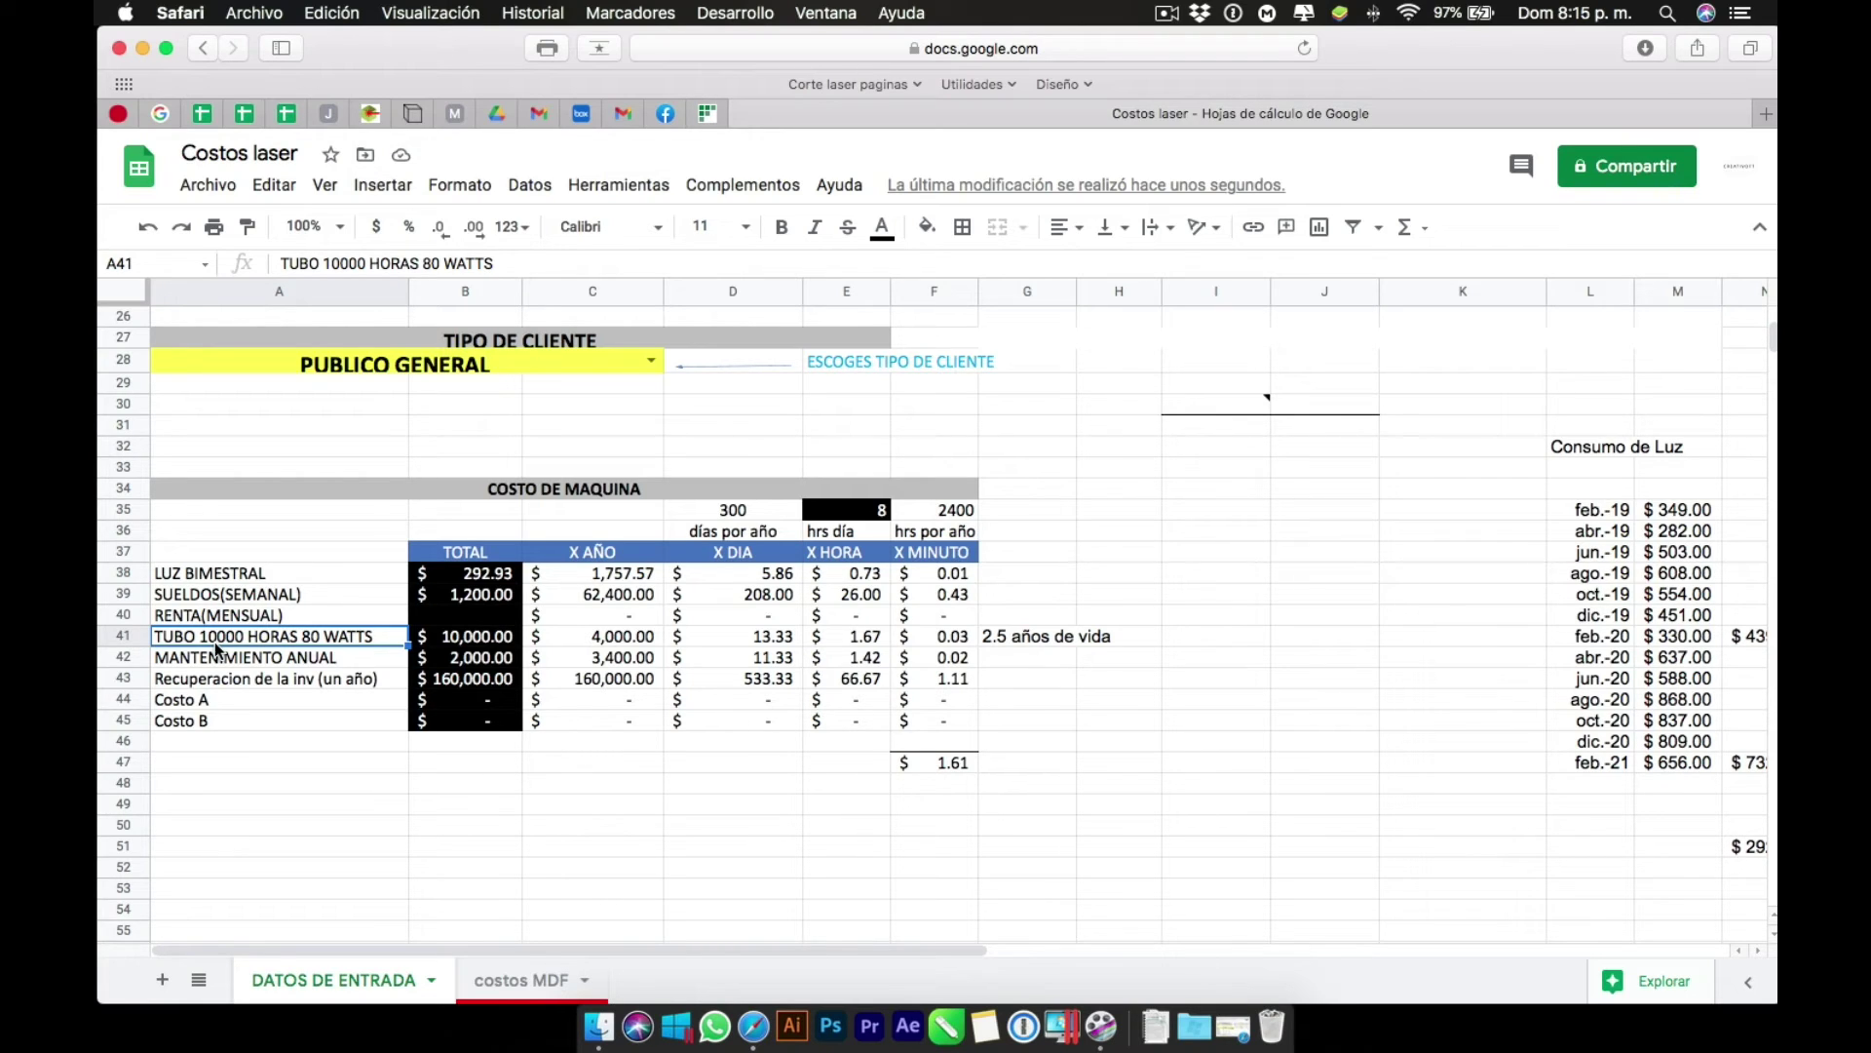
left_click(471, 643)
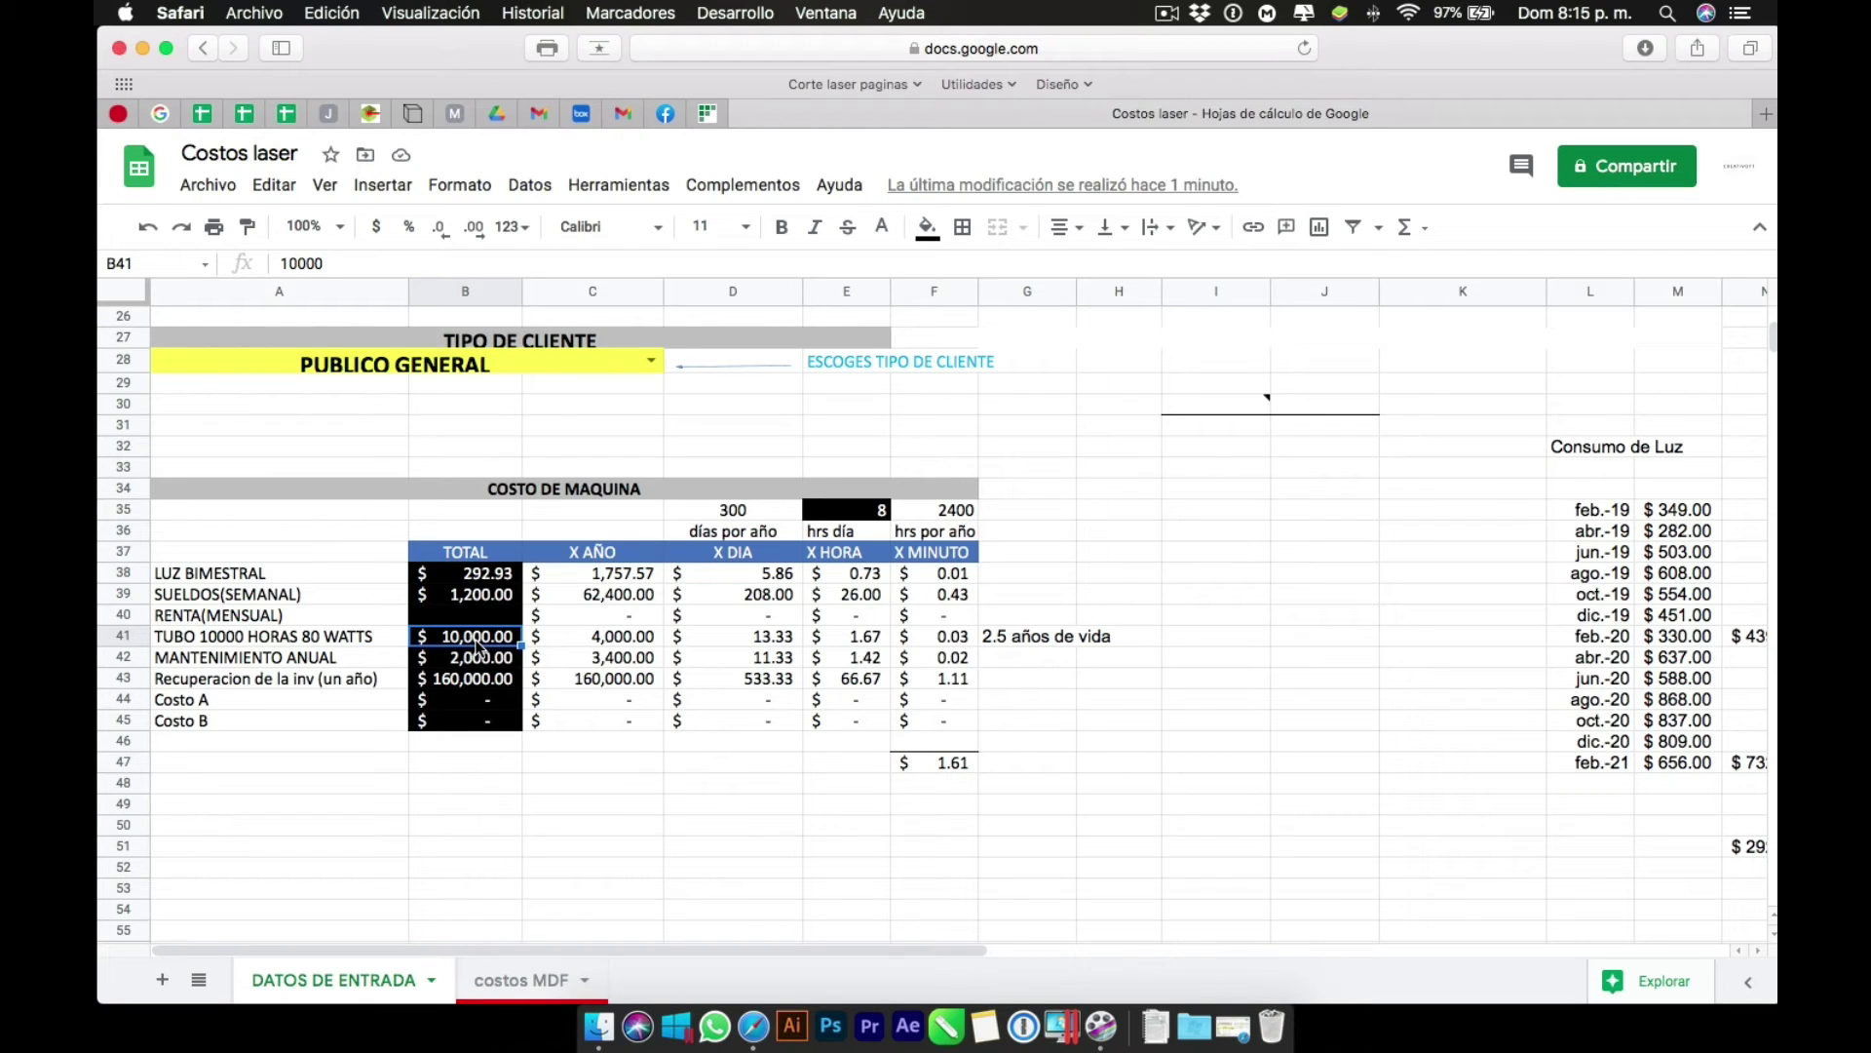
left_click(354, 655)
left_click(458, 665)
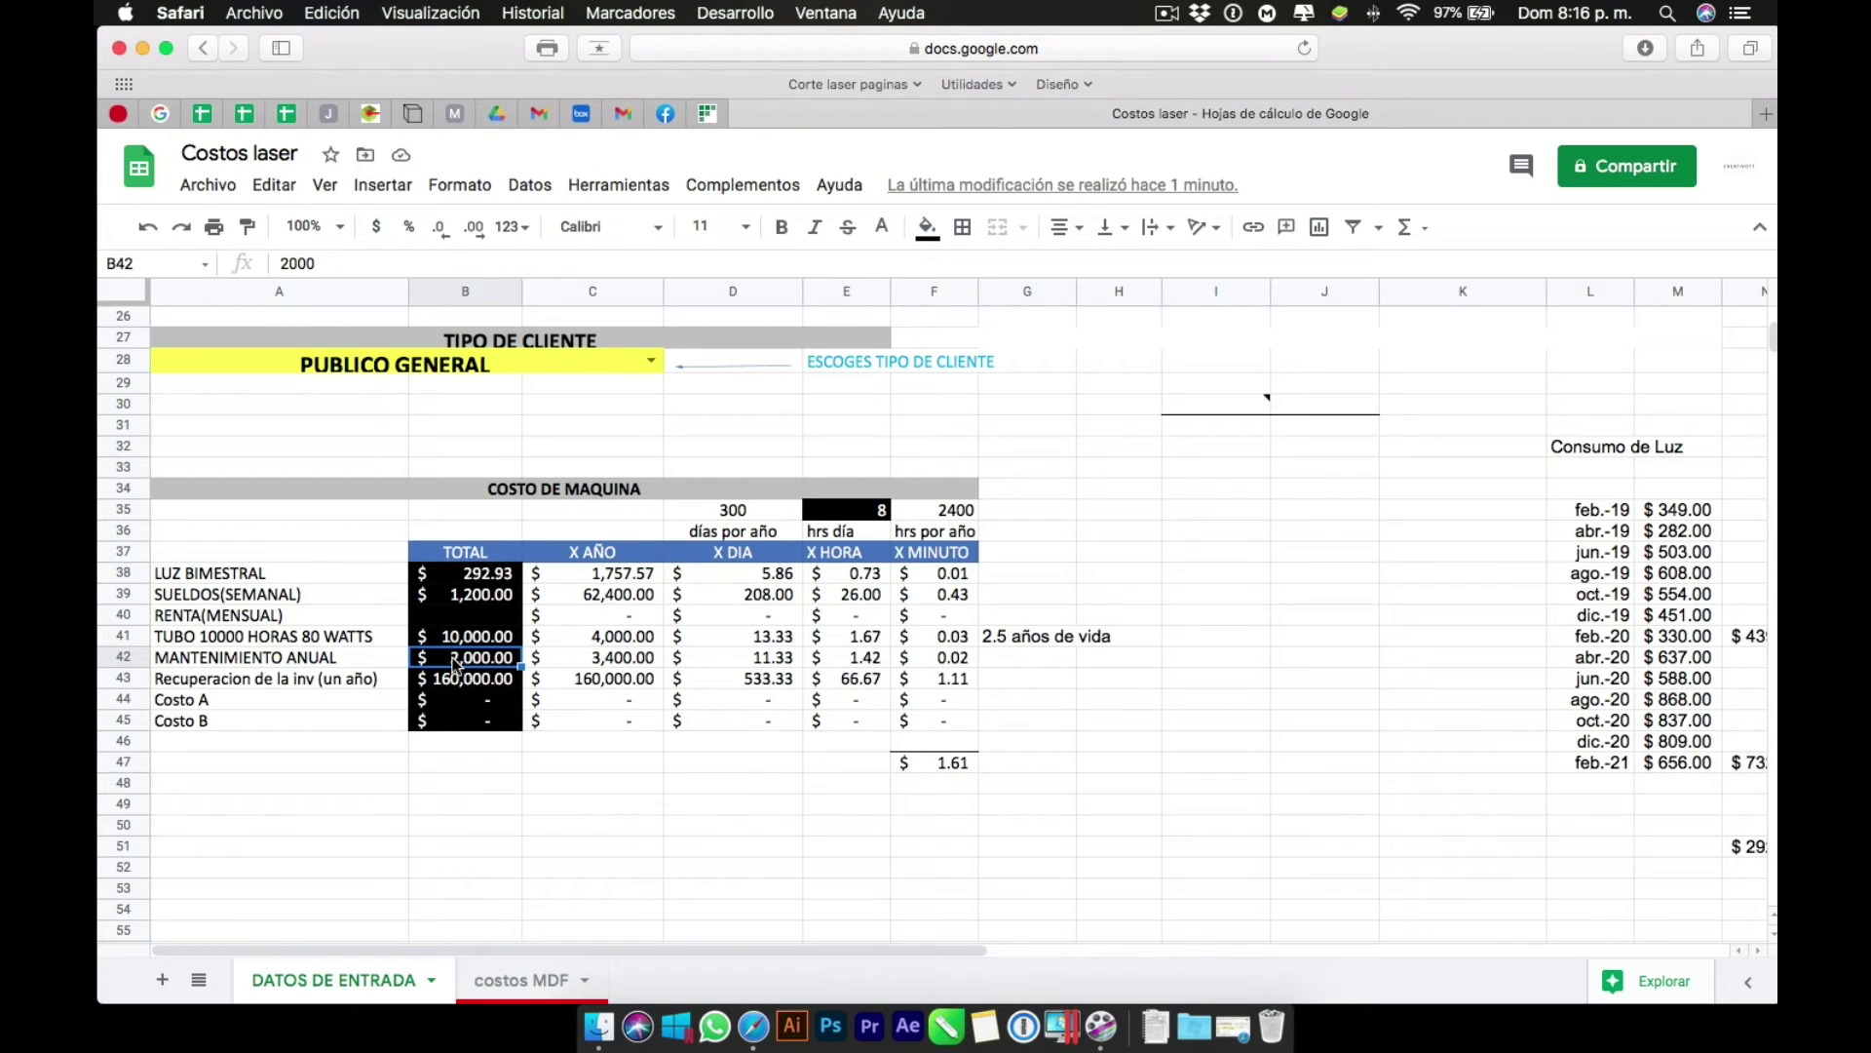
Examine the MANTENIMIENTO ANUAL and Recuperacion de la inv (un año) rows, including the recovery total and its cost per minute.
left_click(340, 670)
left_click(504, 663)
left_click(337, 676)
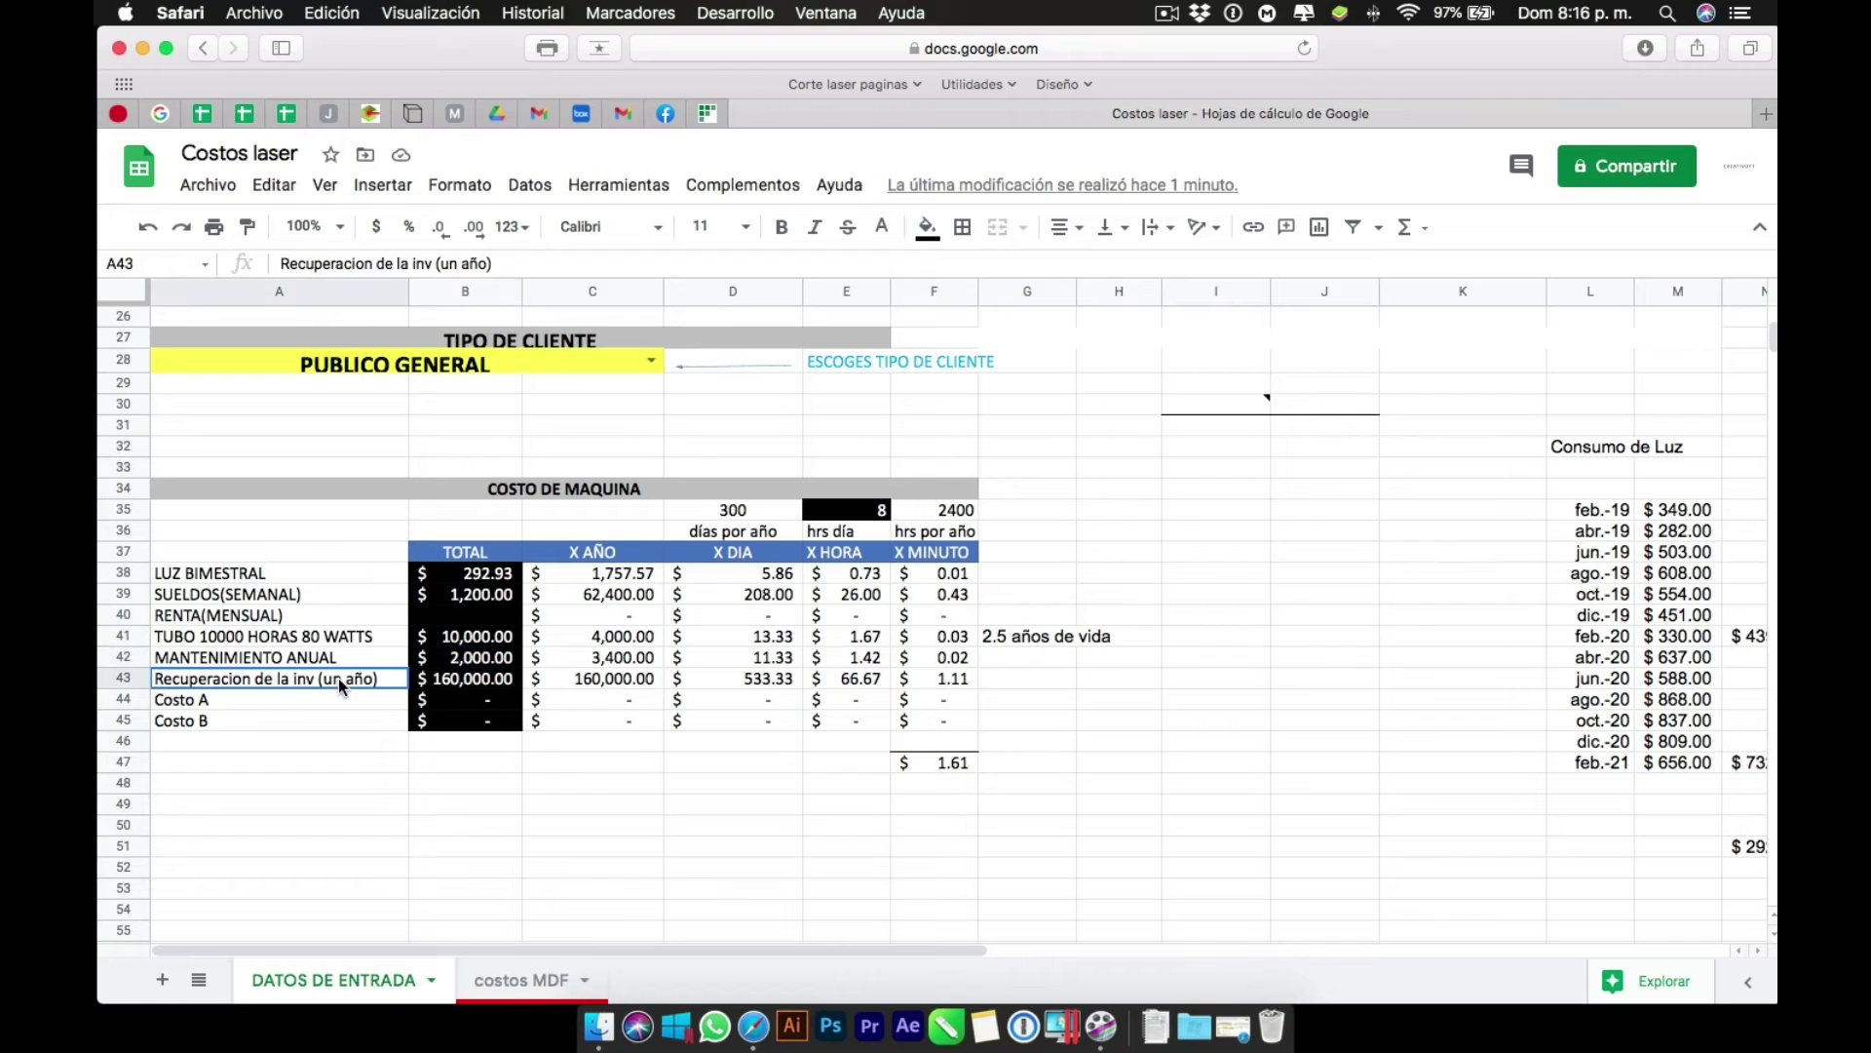
left_click(467, 688)
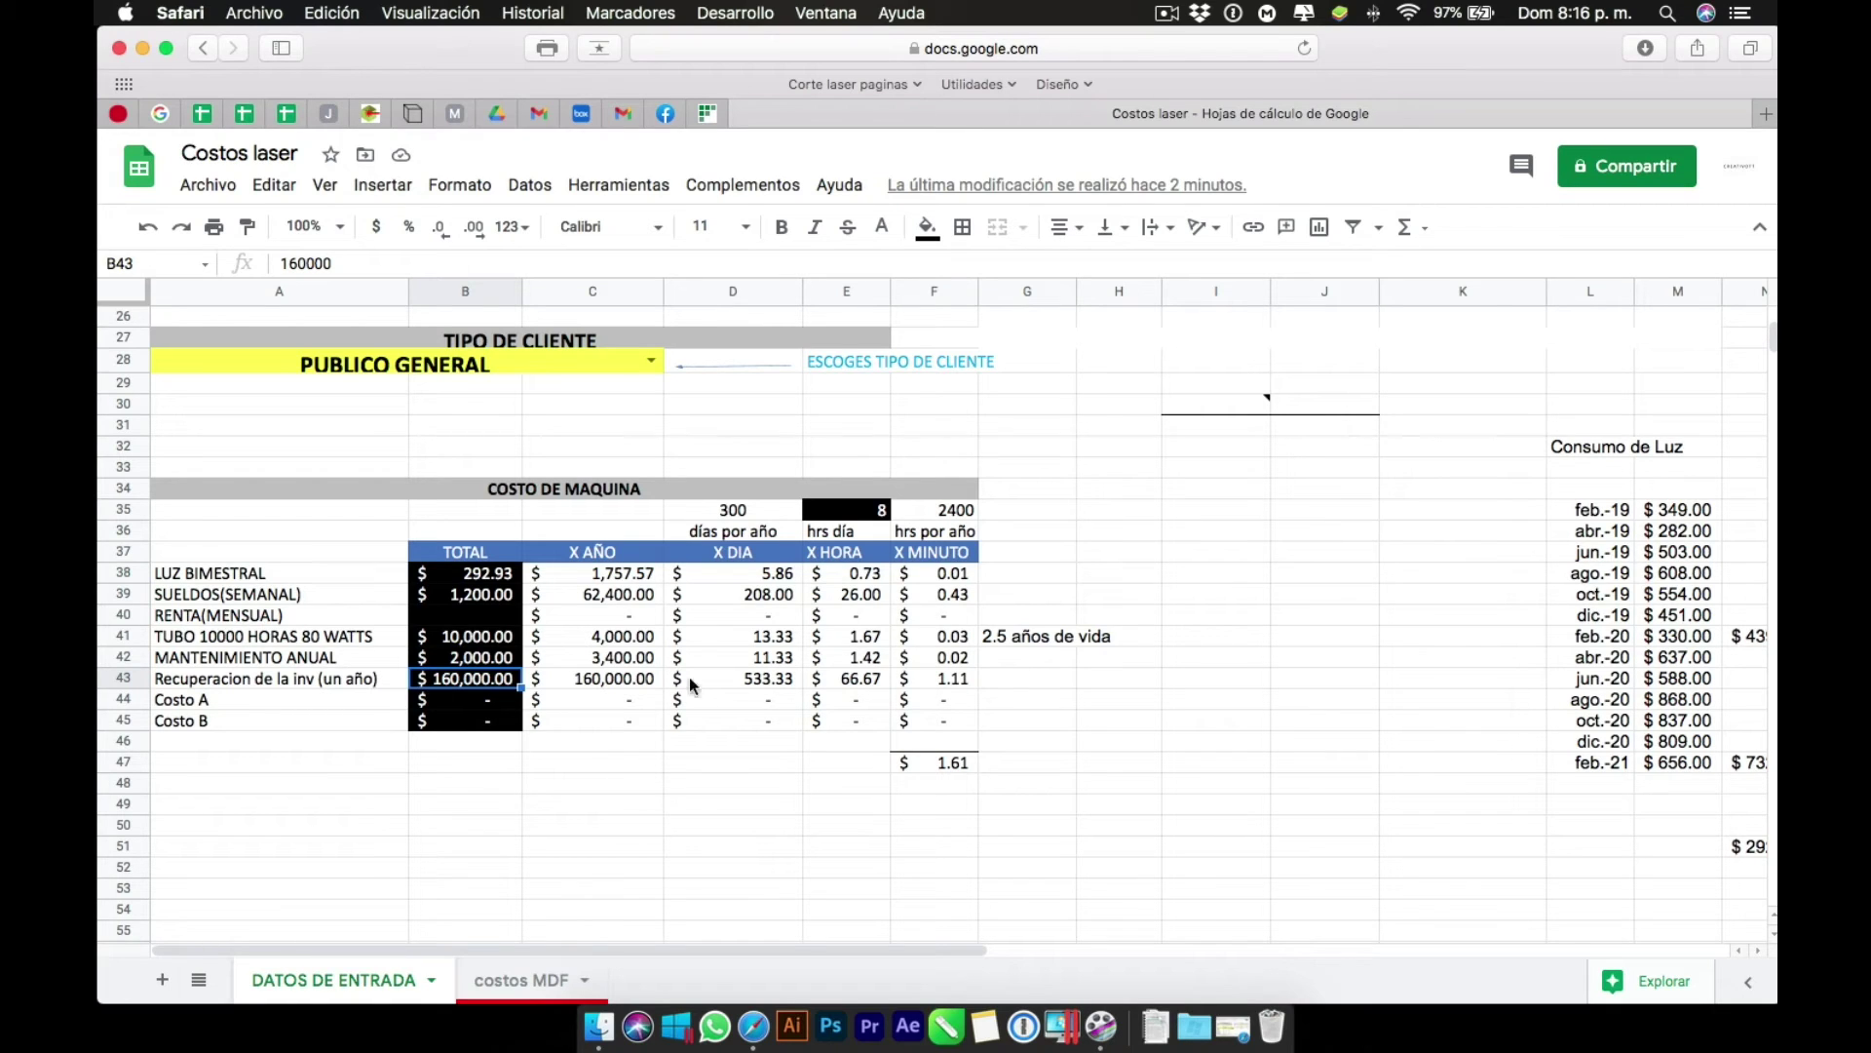
left_click(936, 682)
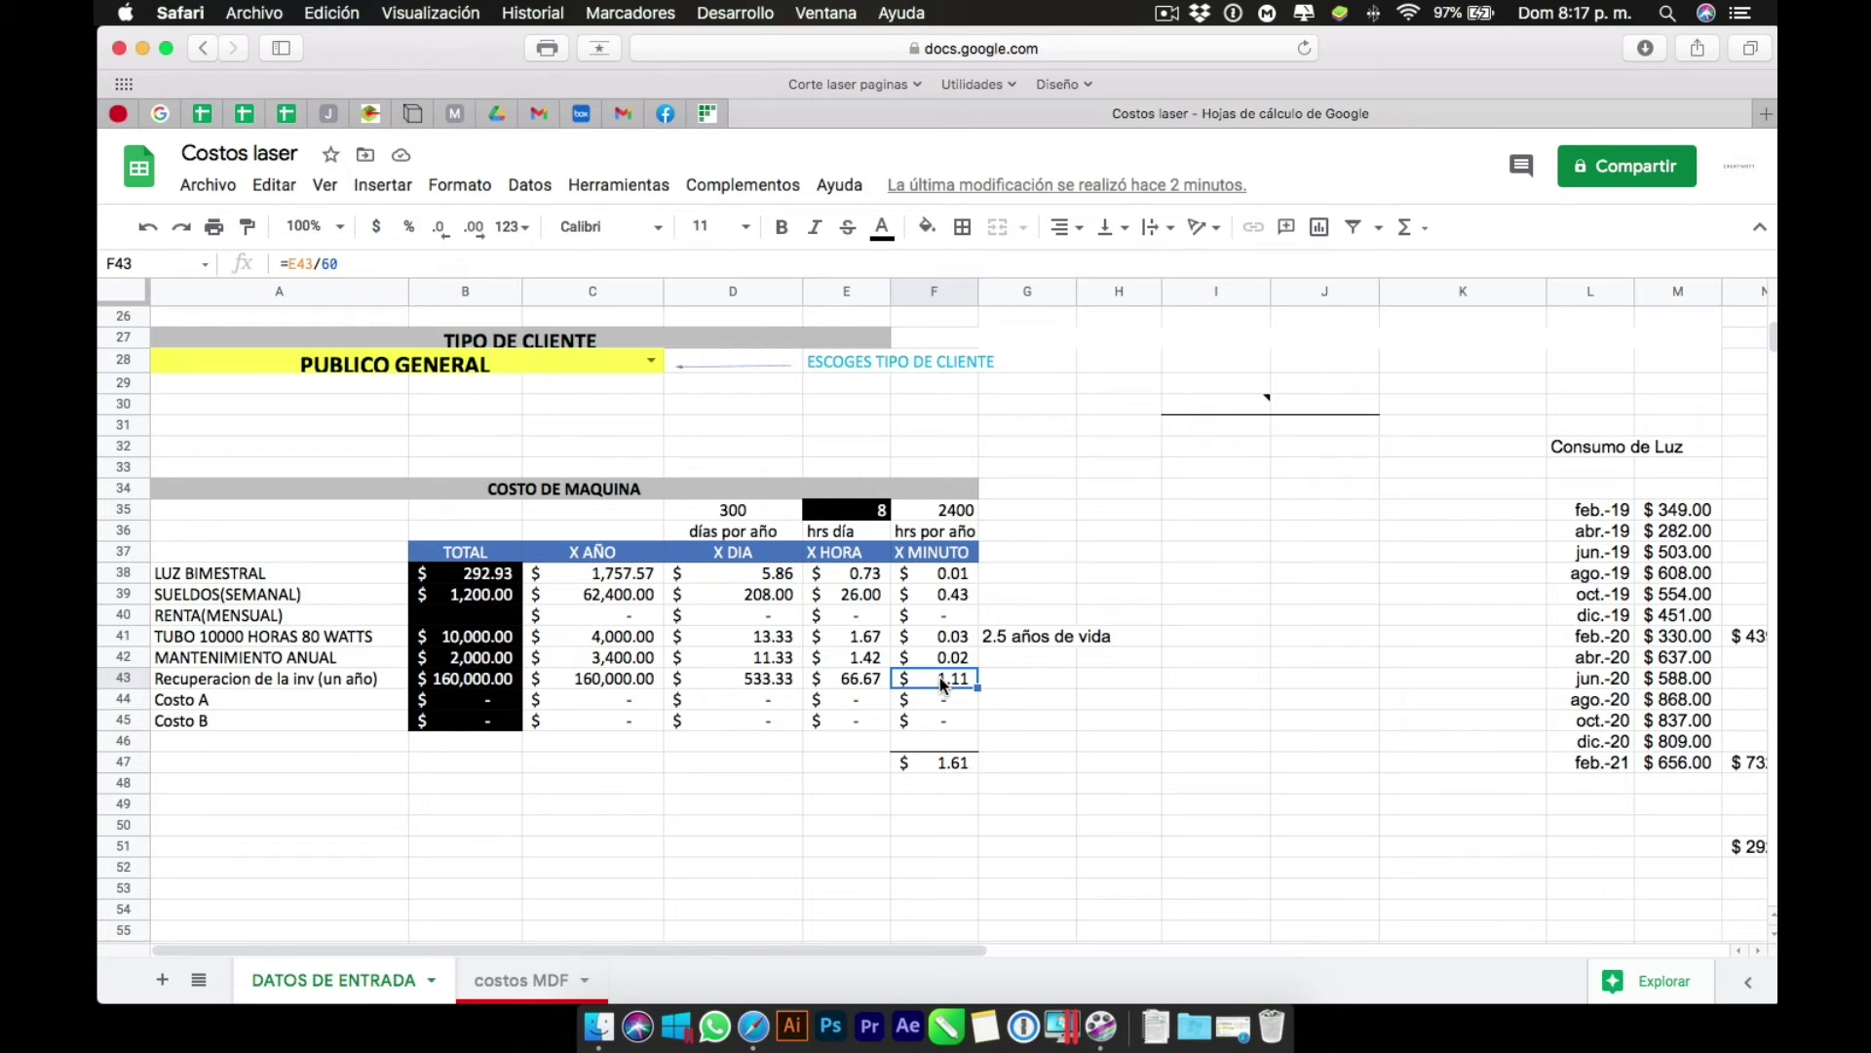
Set the Recuperacion de la inv (un año) total to 28000 and check the total machine cost per minute.
left_click(451, 687)
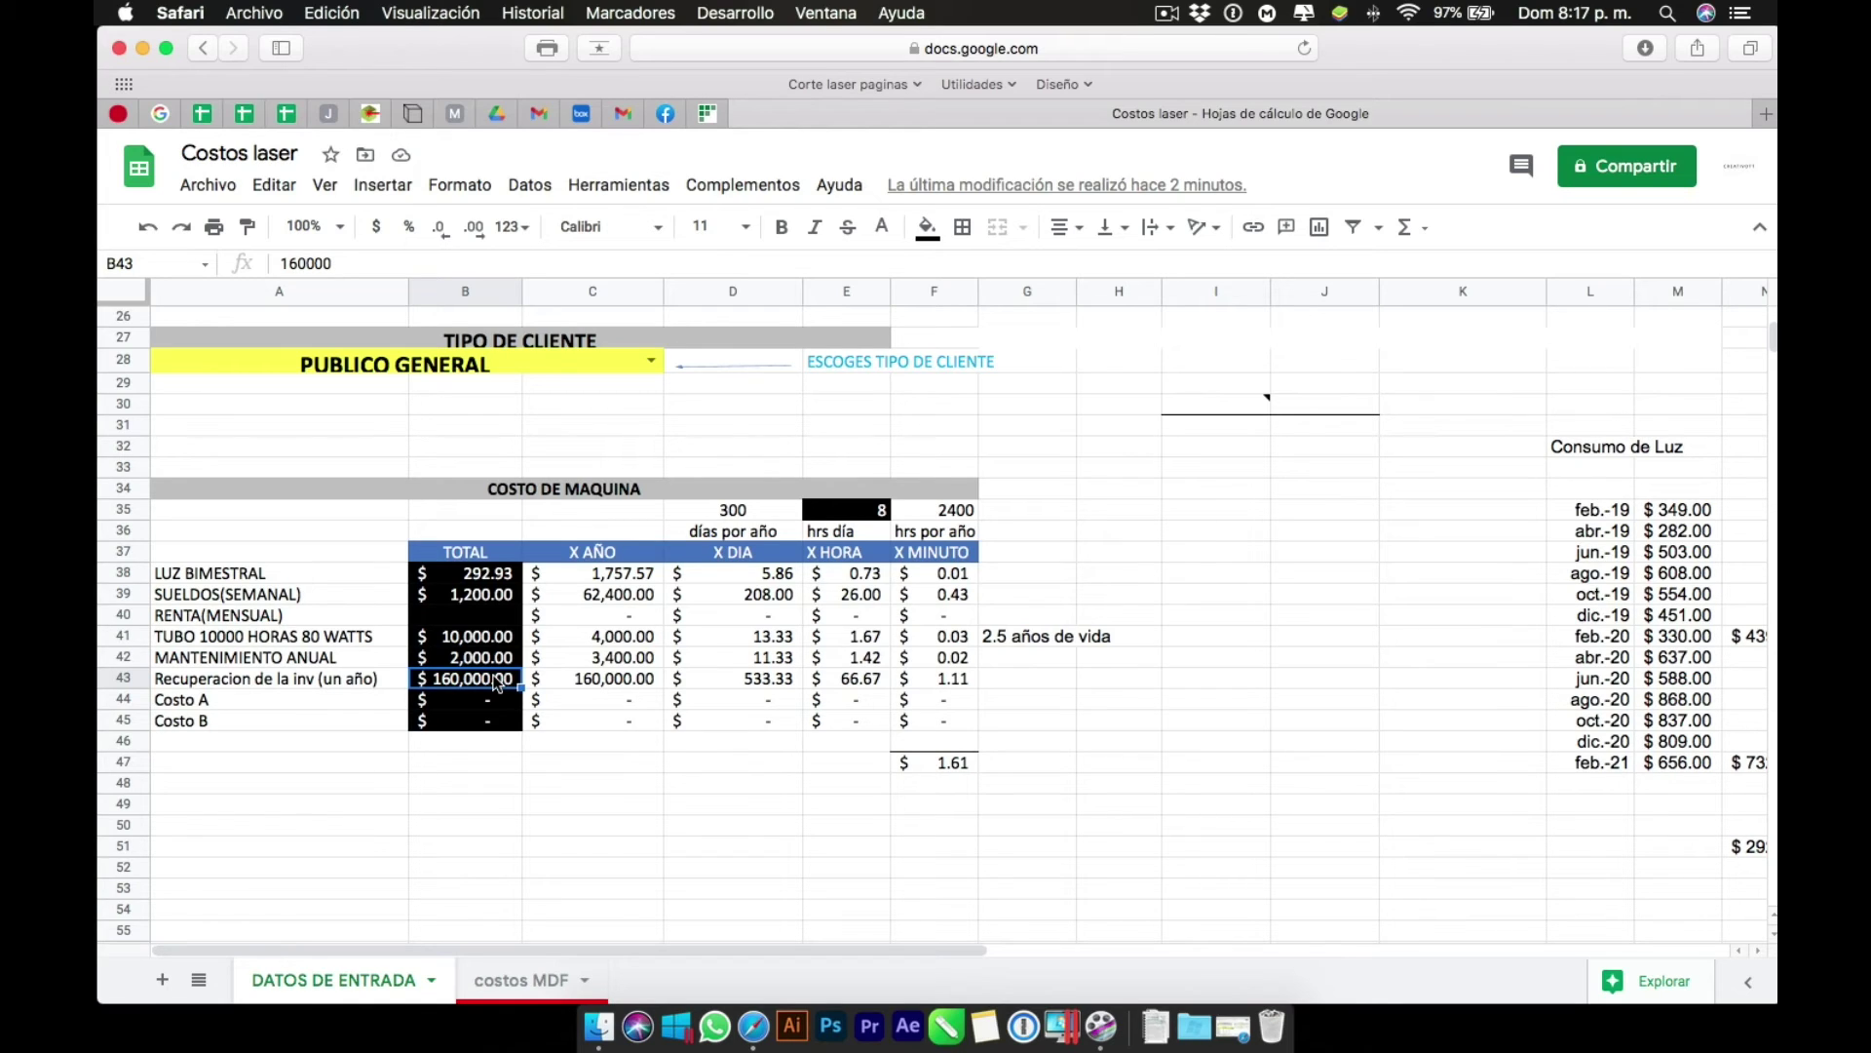
left_click_drag(477, 685, 964, 669)
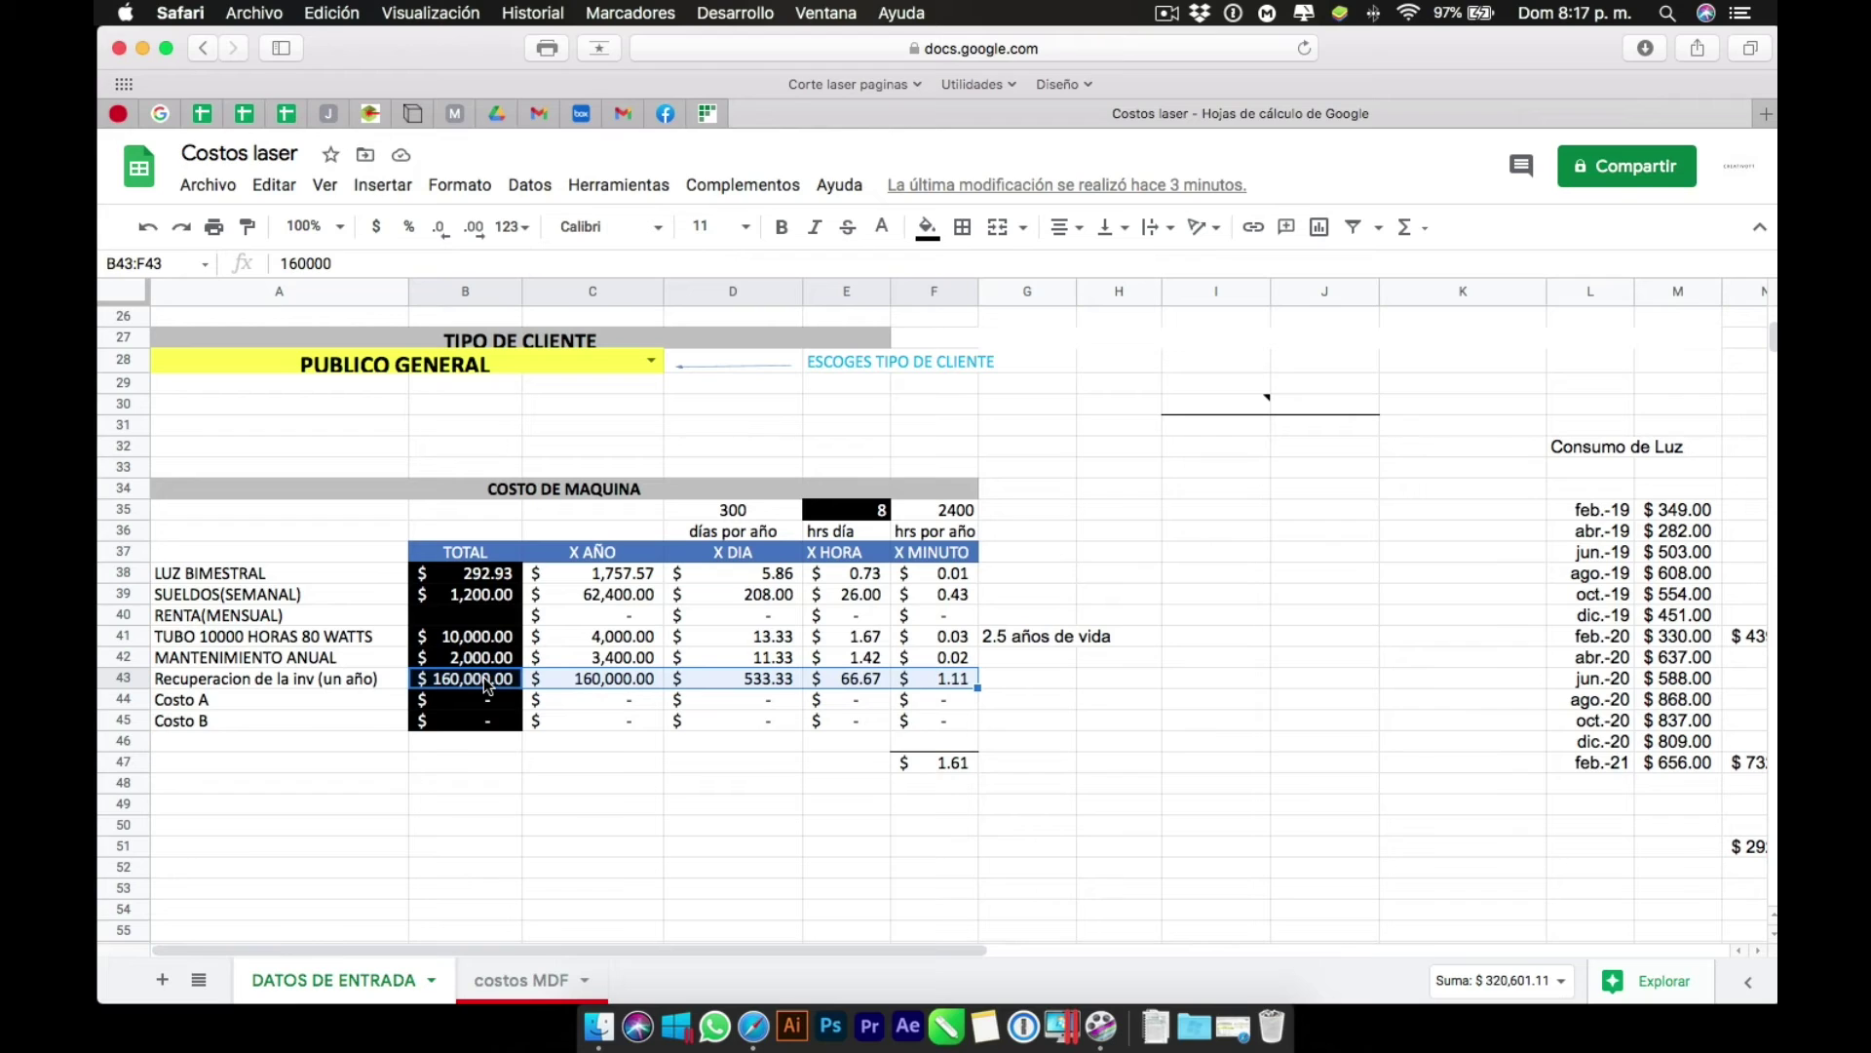
type("28000")
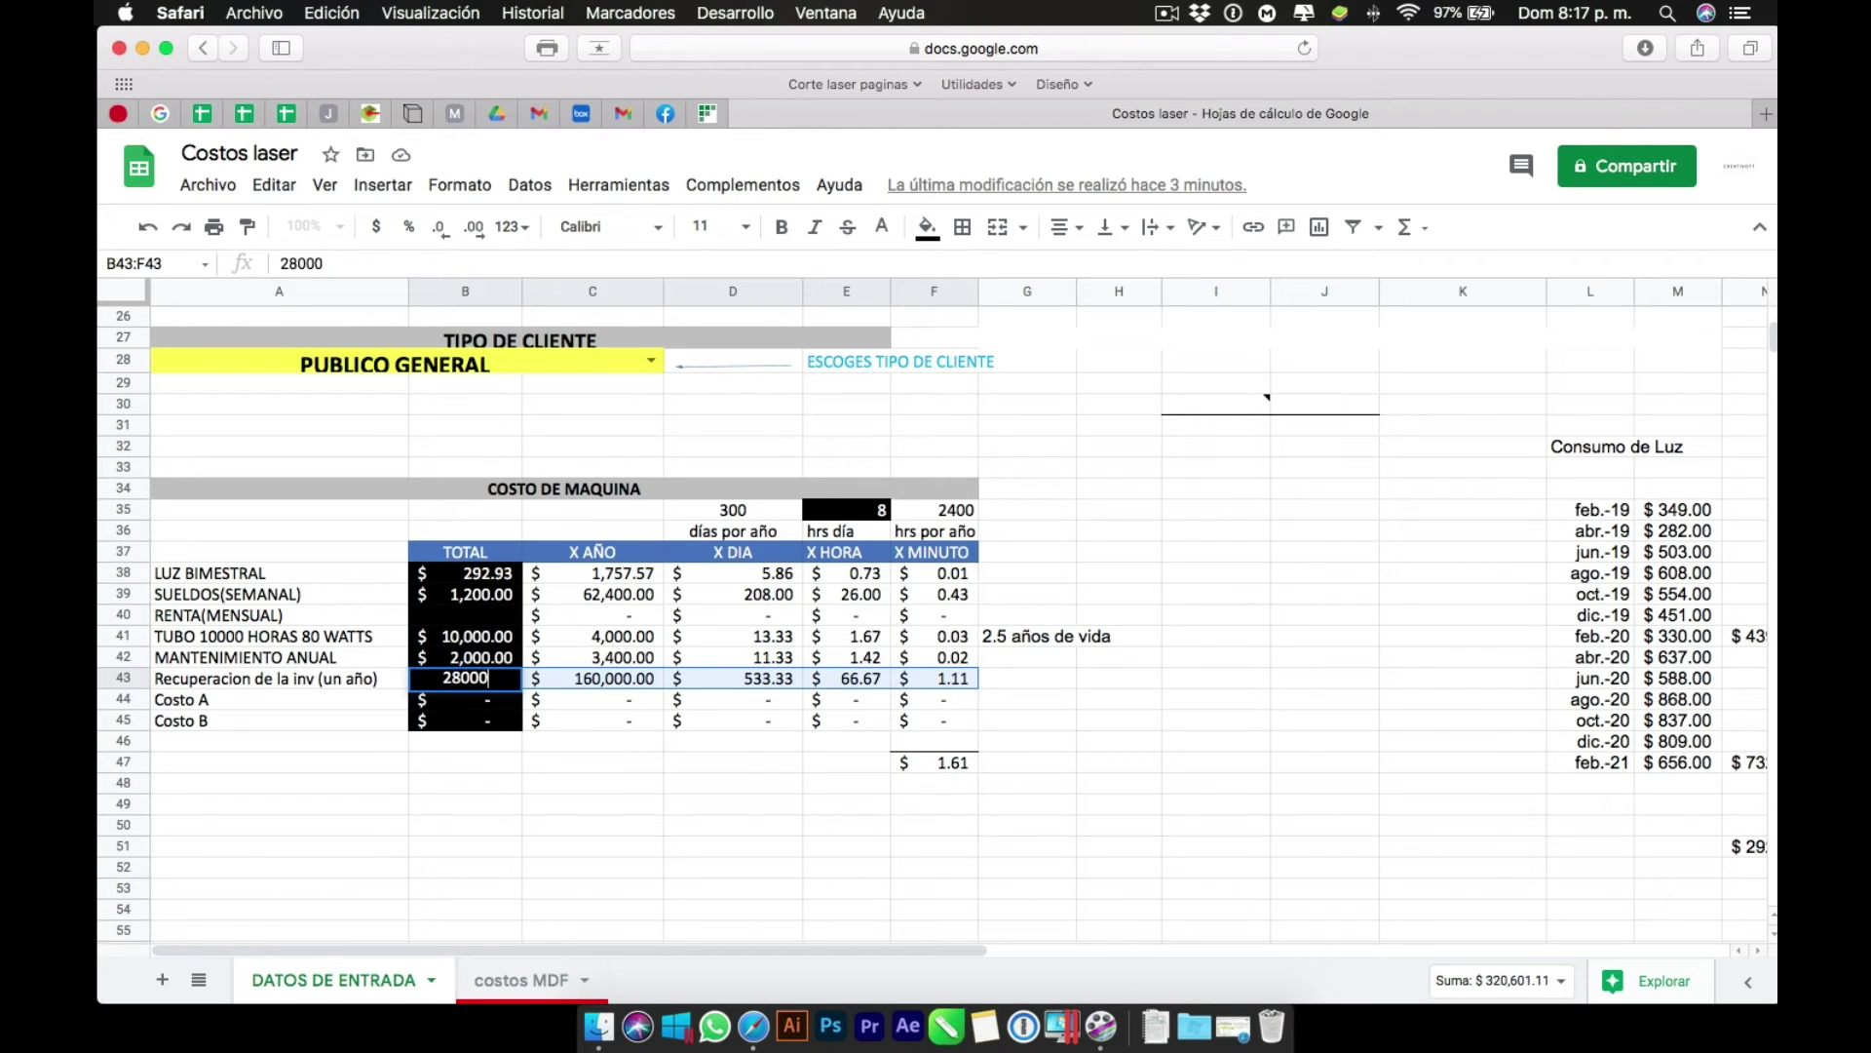
key("Return")
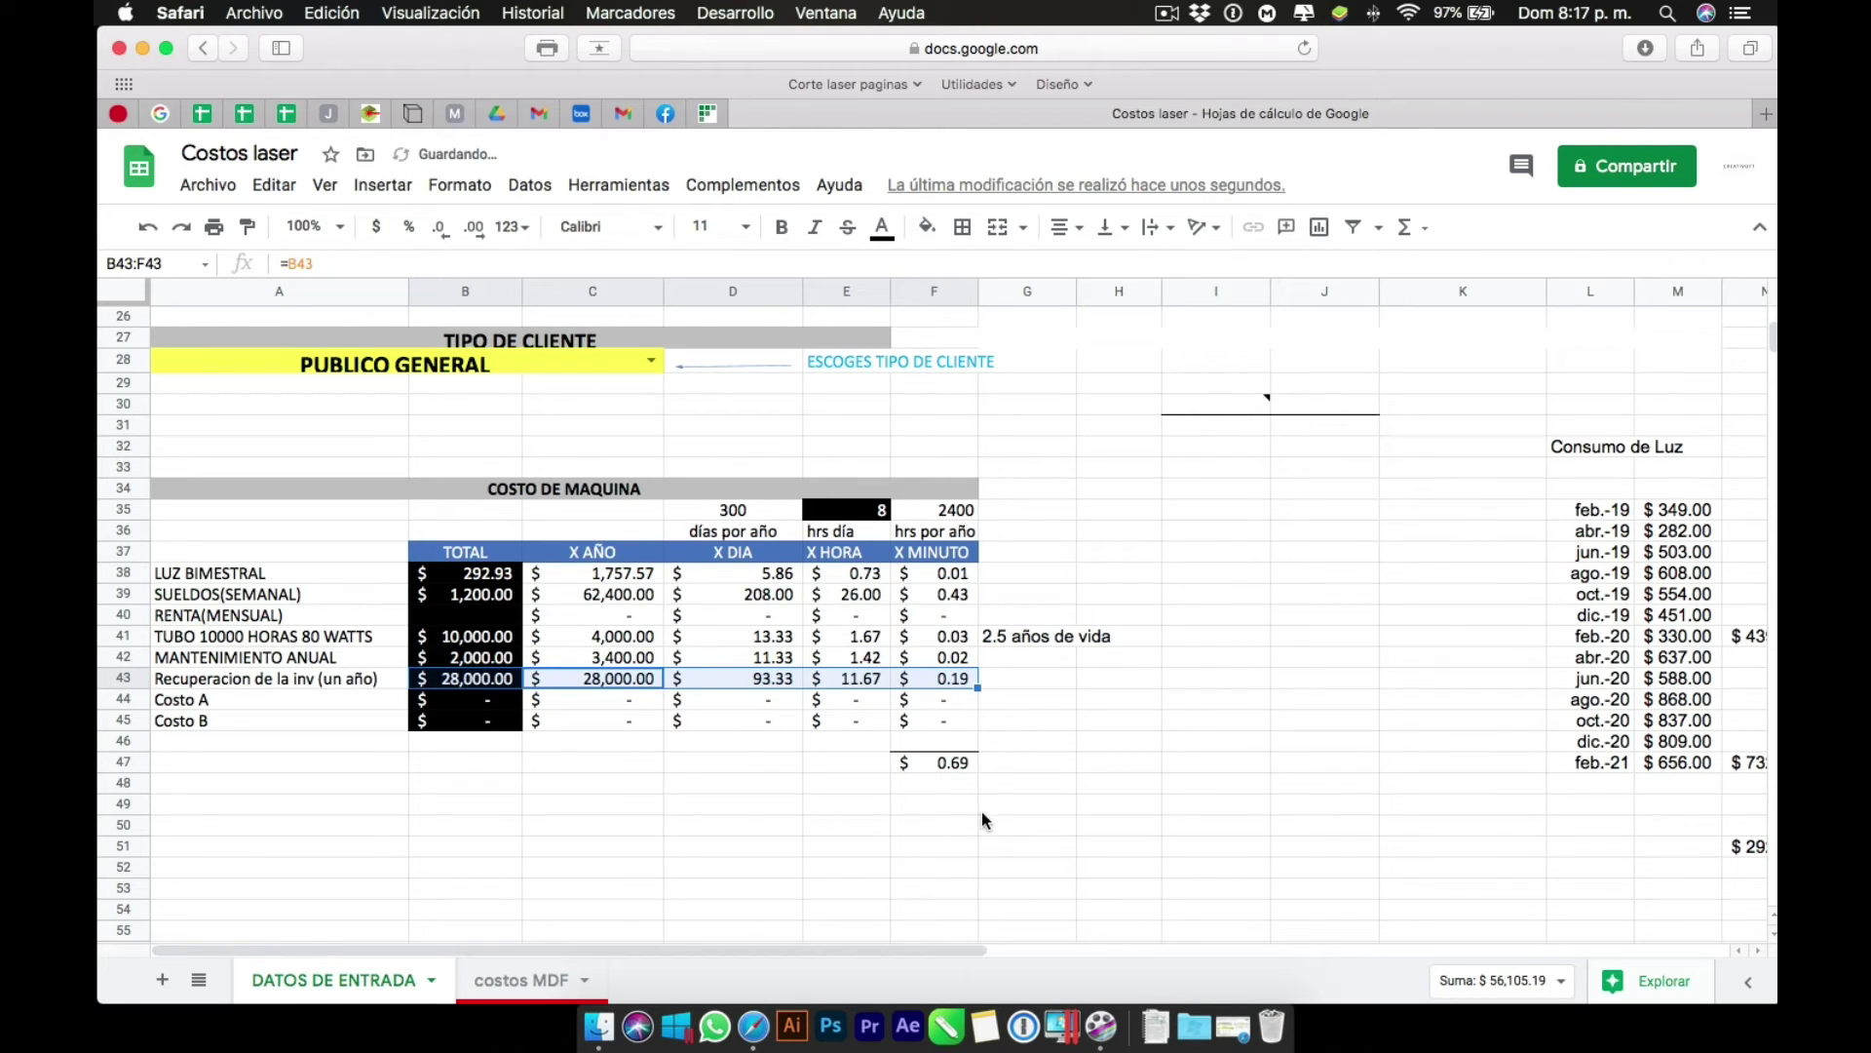
left_click(958, 770)
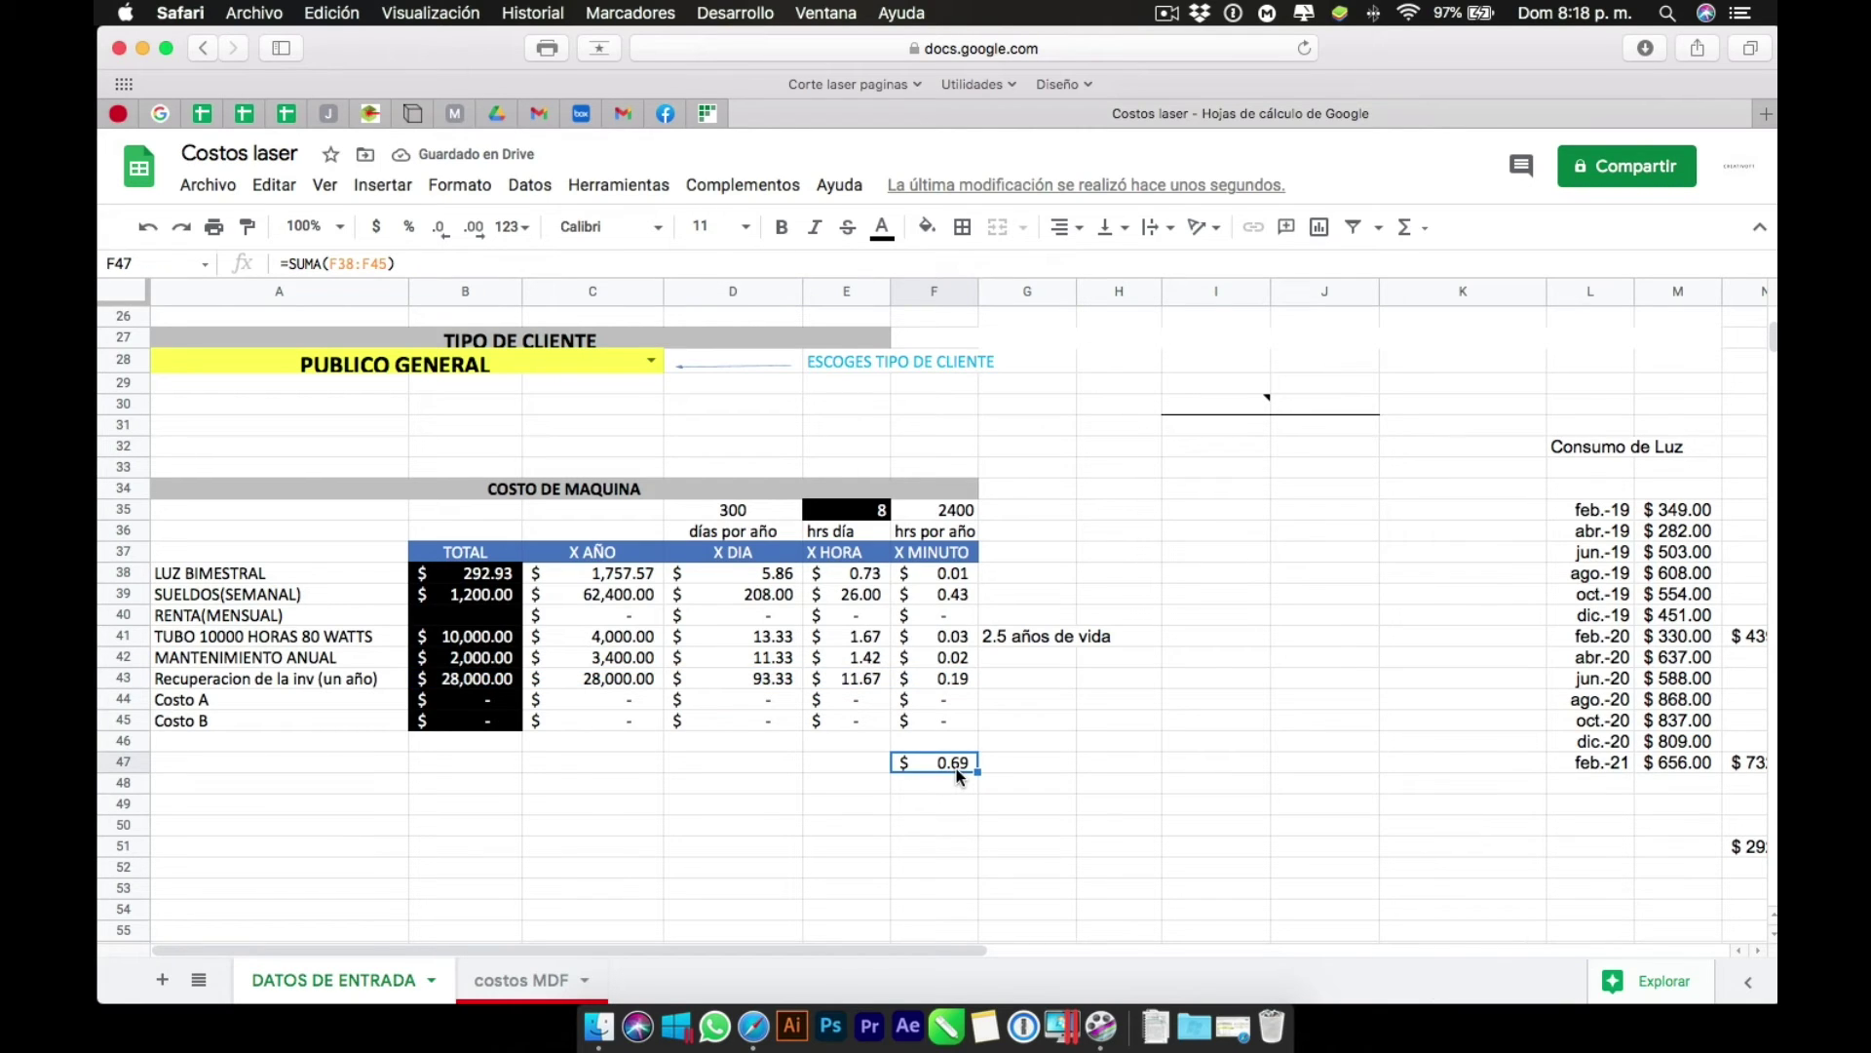
Review the investment recovery amount, the spare Costo A and Costo B rows, the total cost per minute and the daily hours in COSTO DE MAQUINA.
left_click(448, 680)
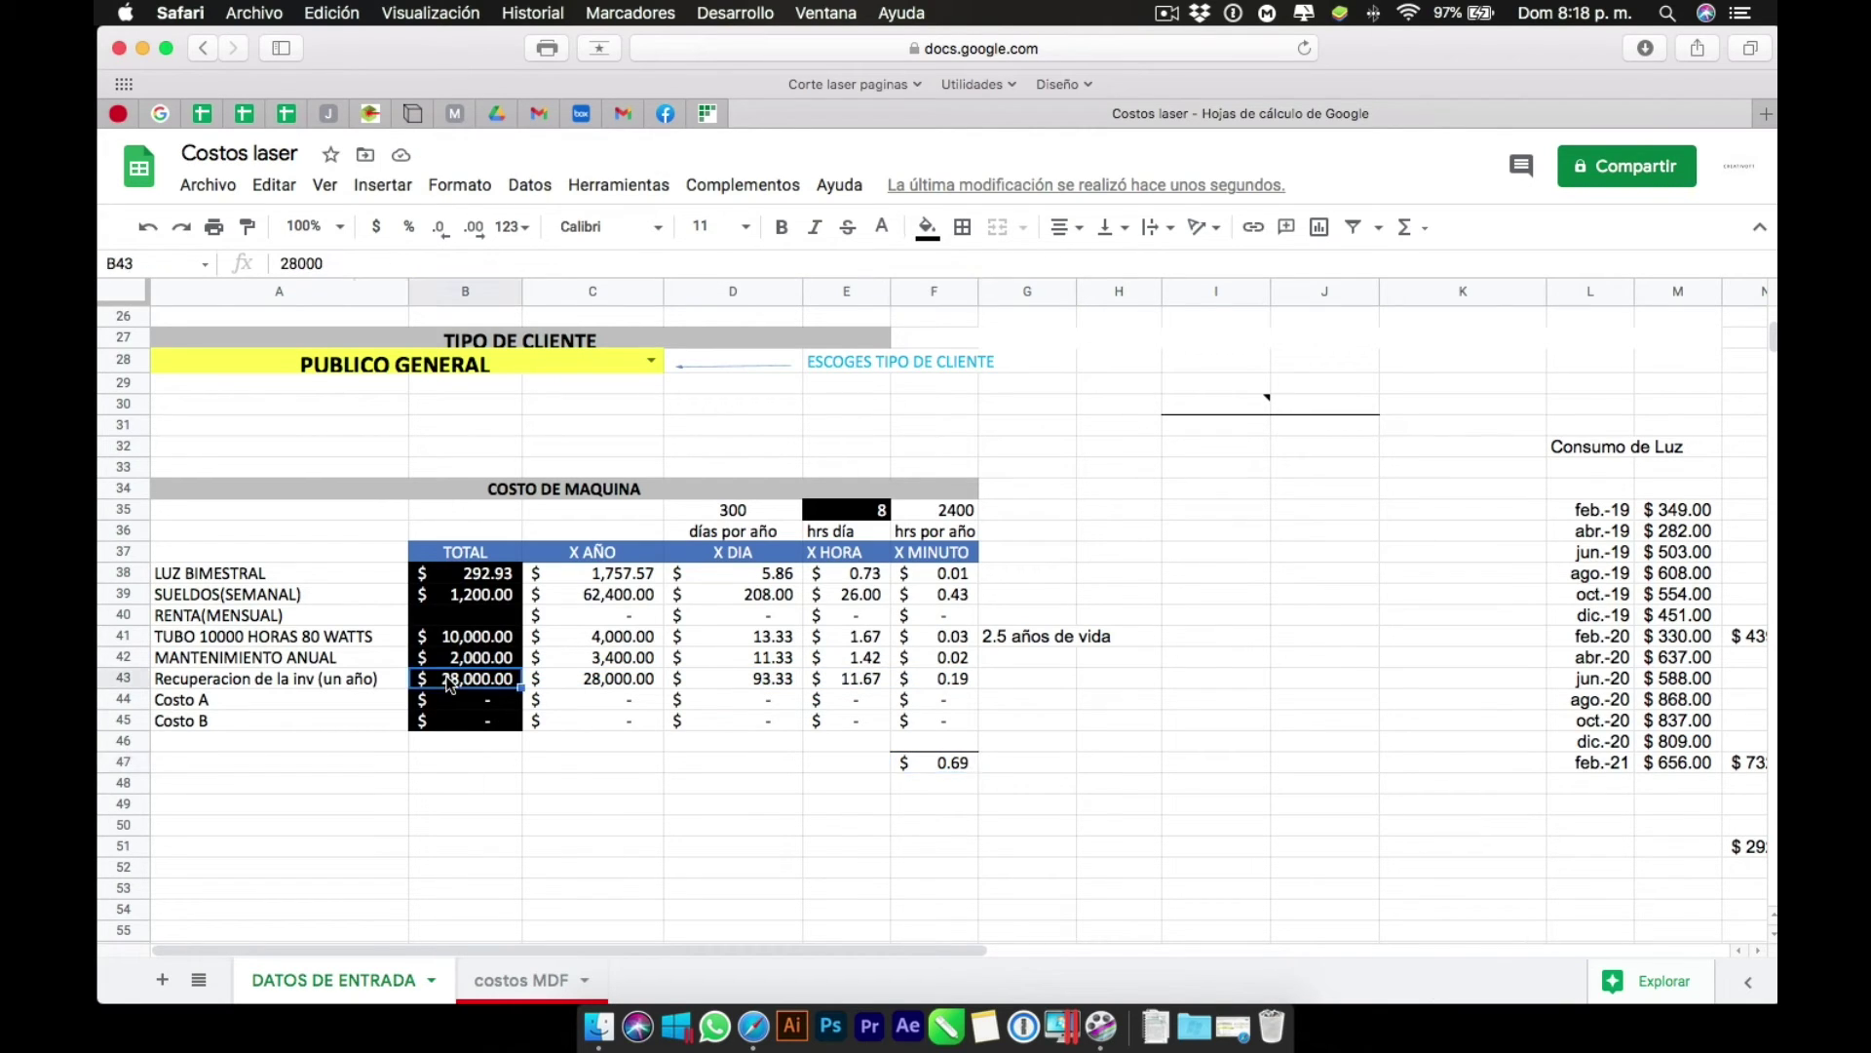
left_click(261, 700)
left_click(268, 724)
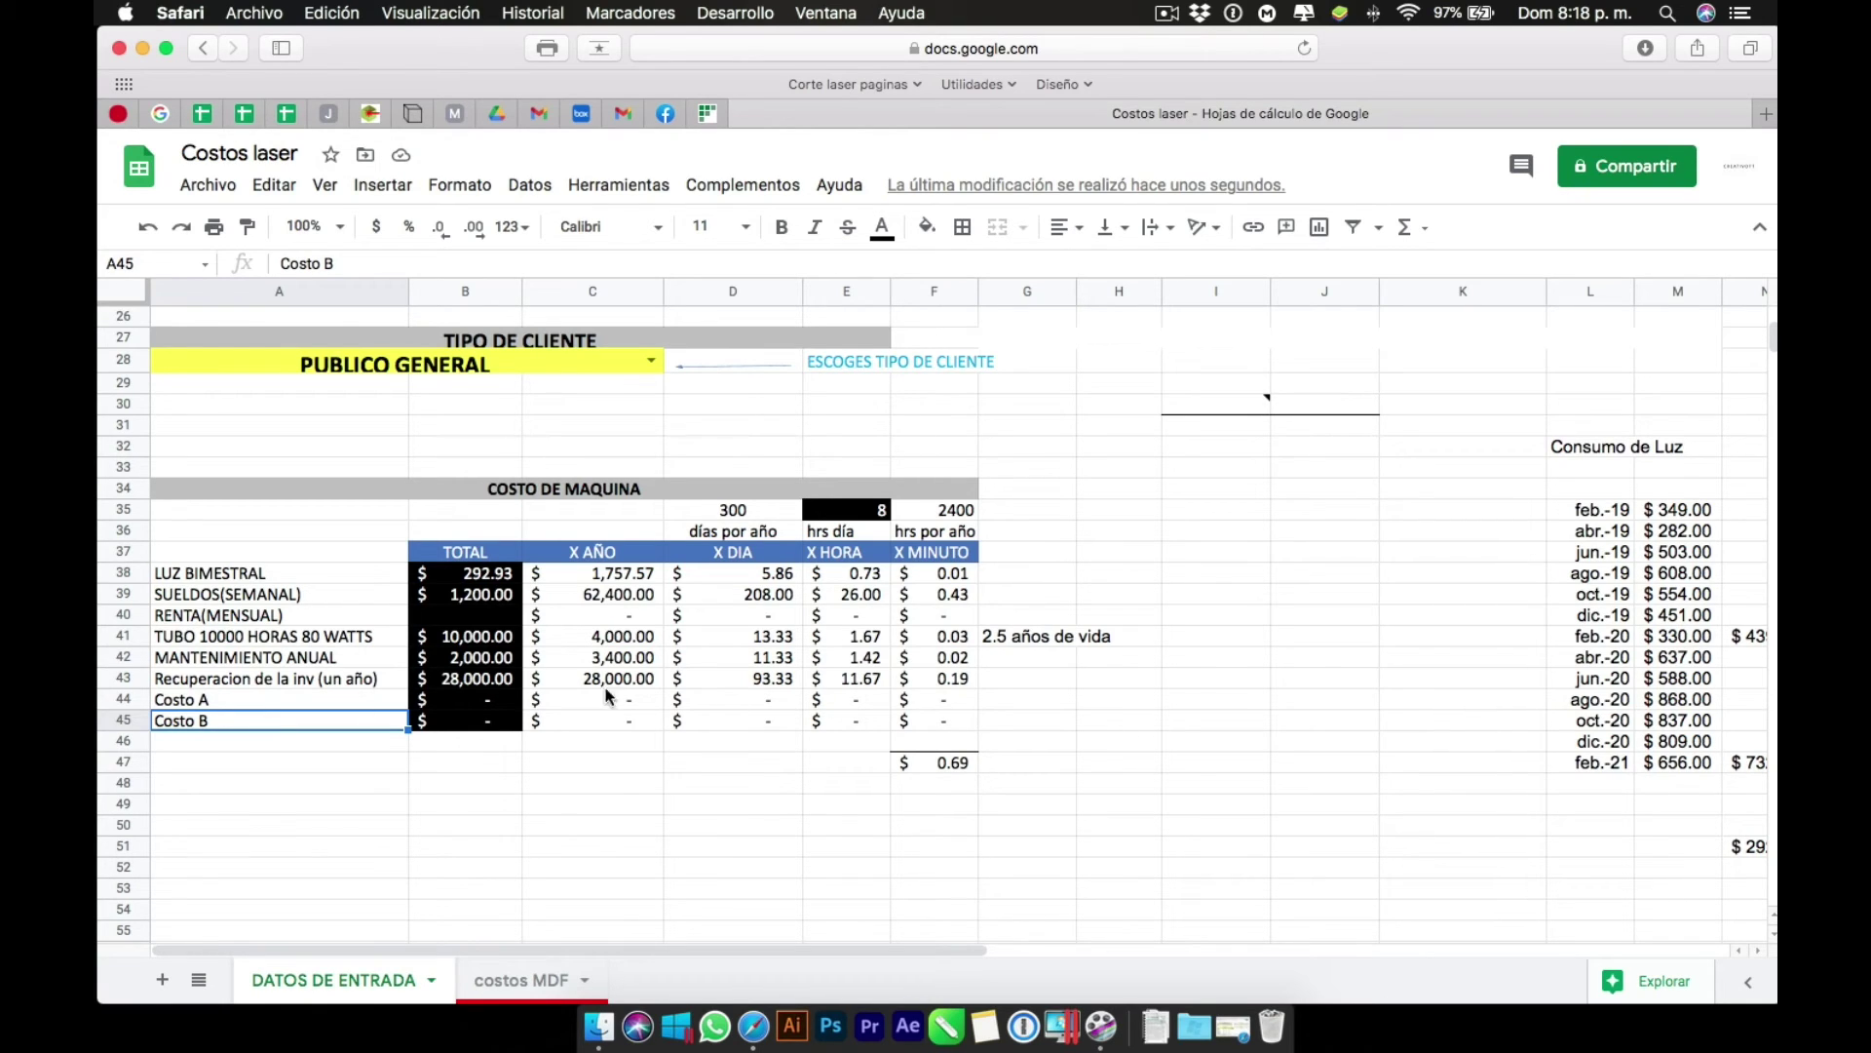
left_click(970, 766)
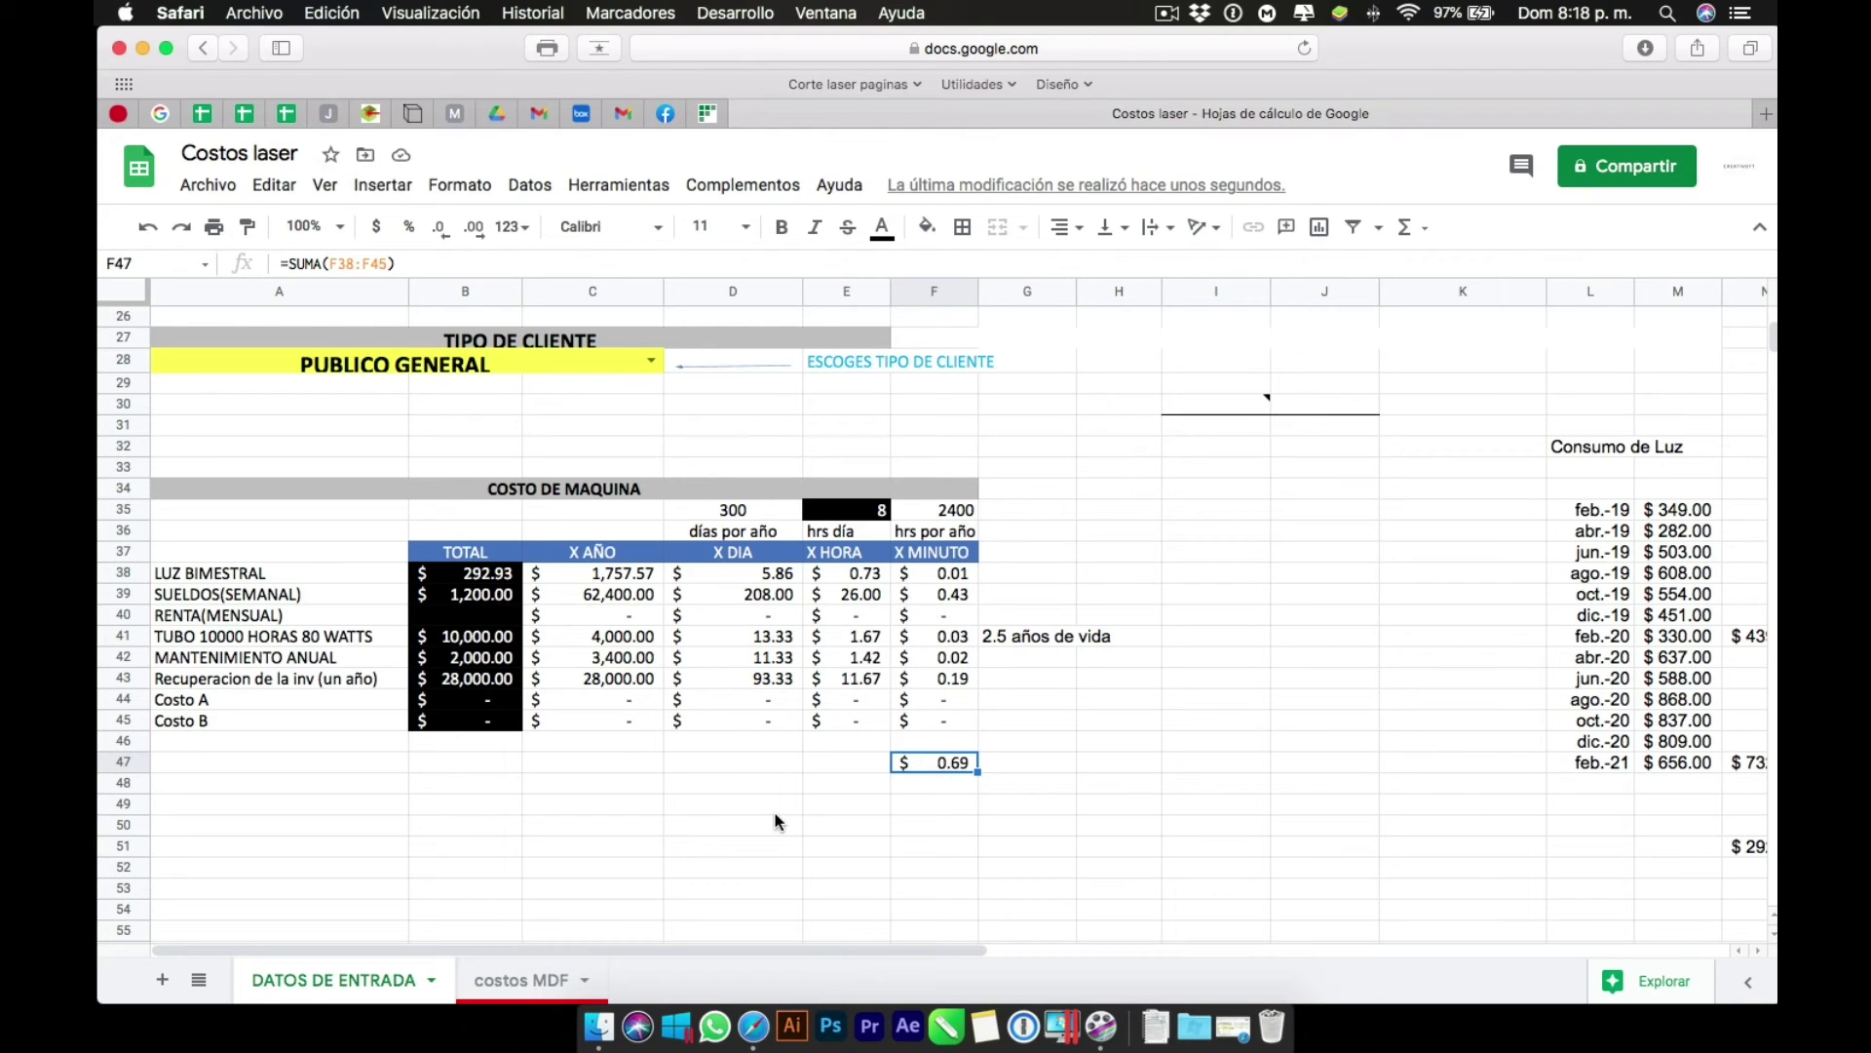
left_click(858, 511)
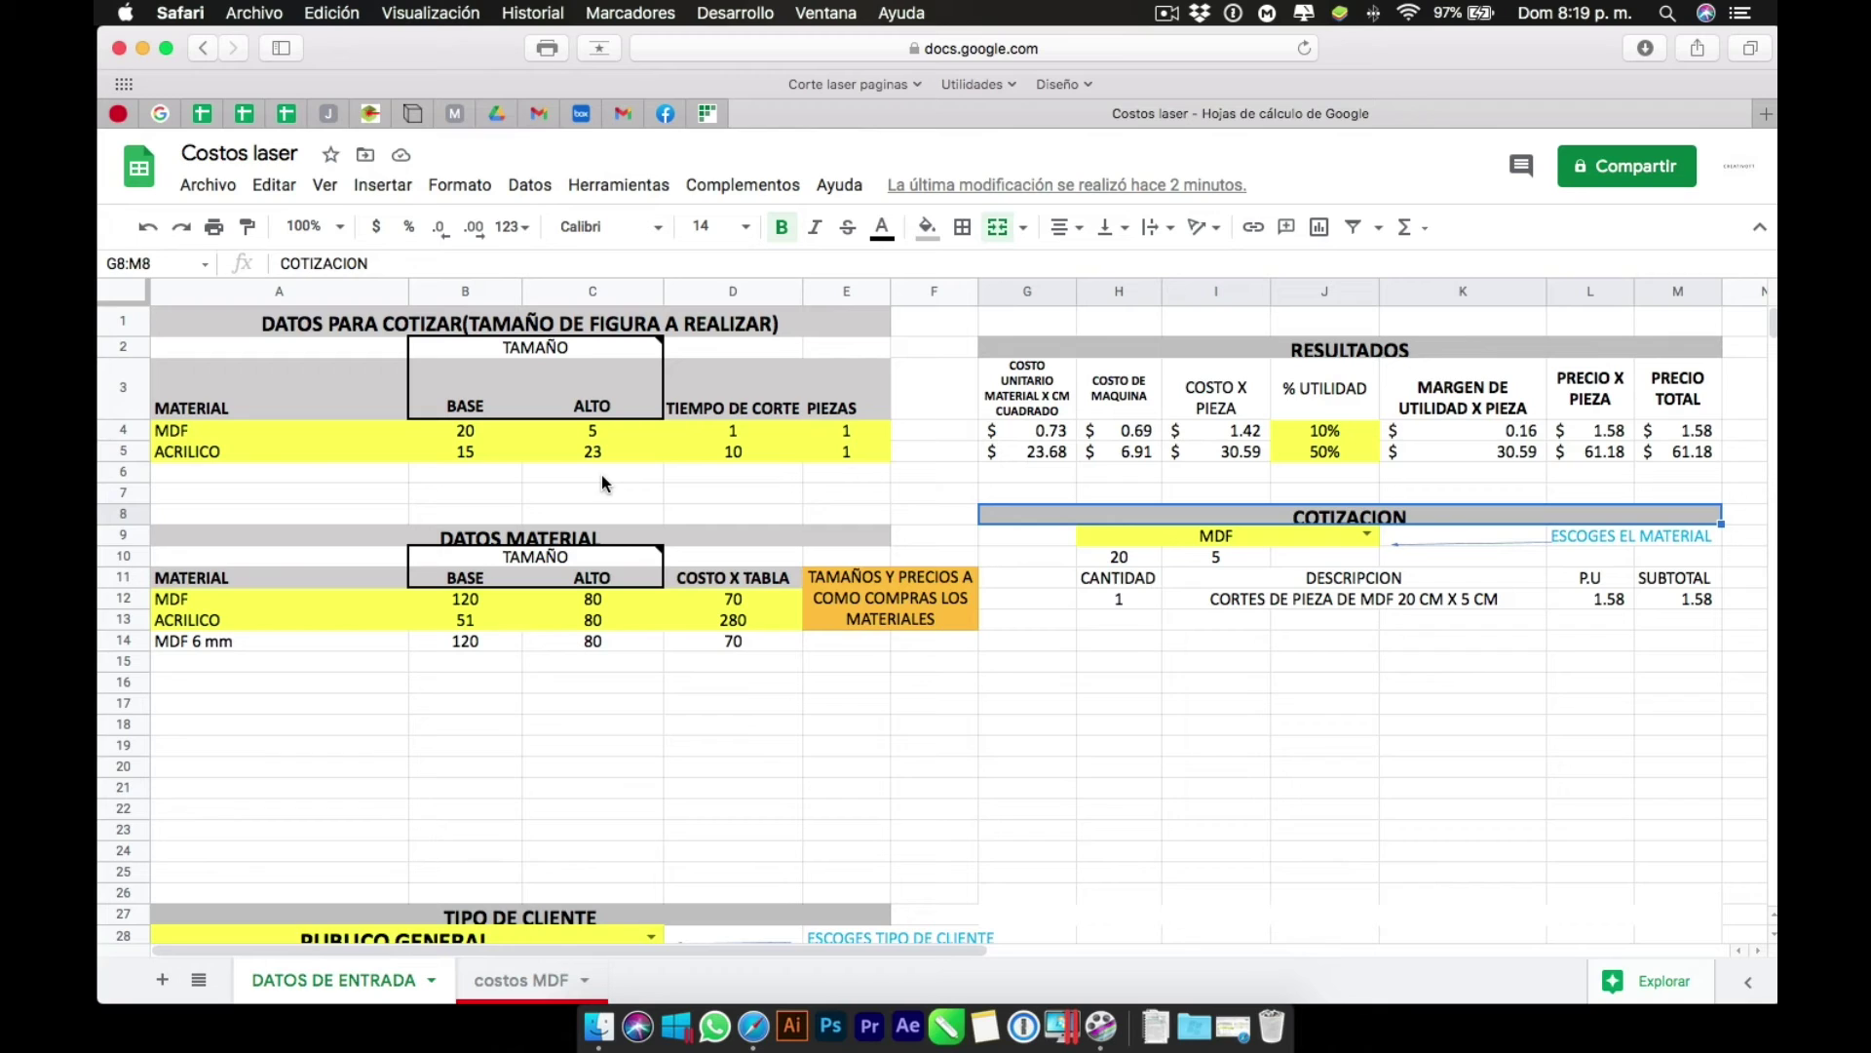
Set the MDF figure size in DATOS PARA COTIZAR to a BASE of 100 and an ALTO of 75.
left_click(755, 432)
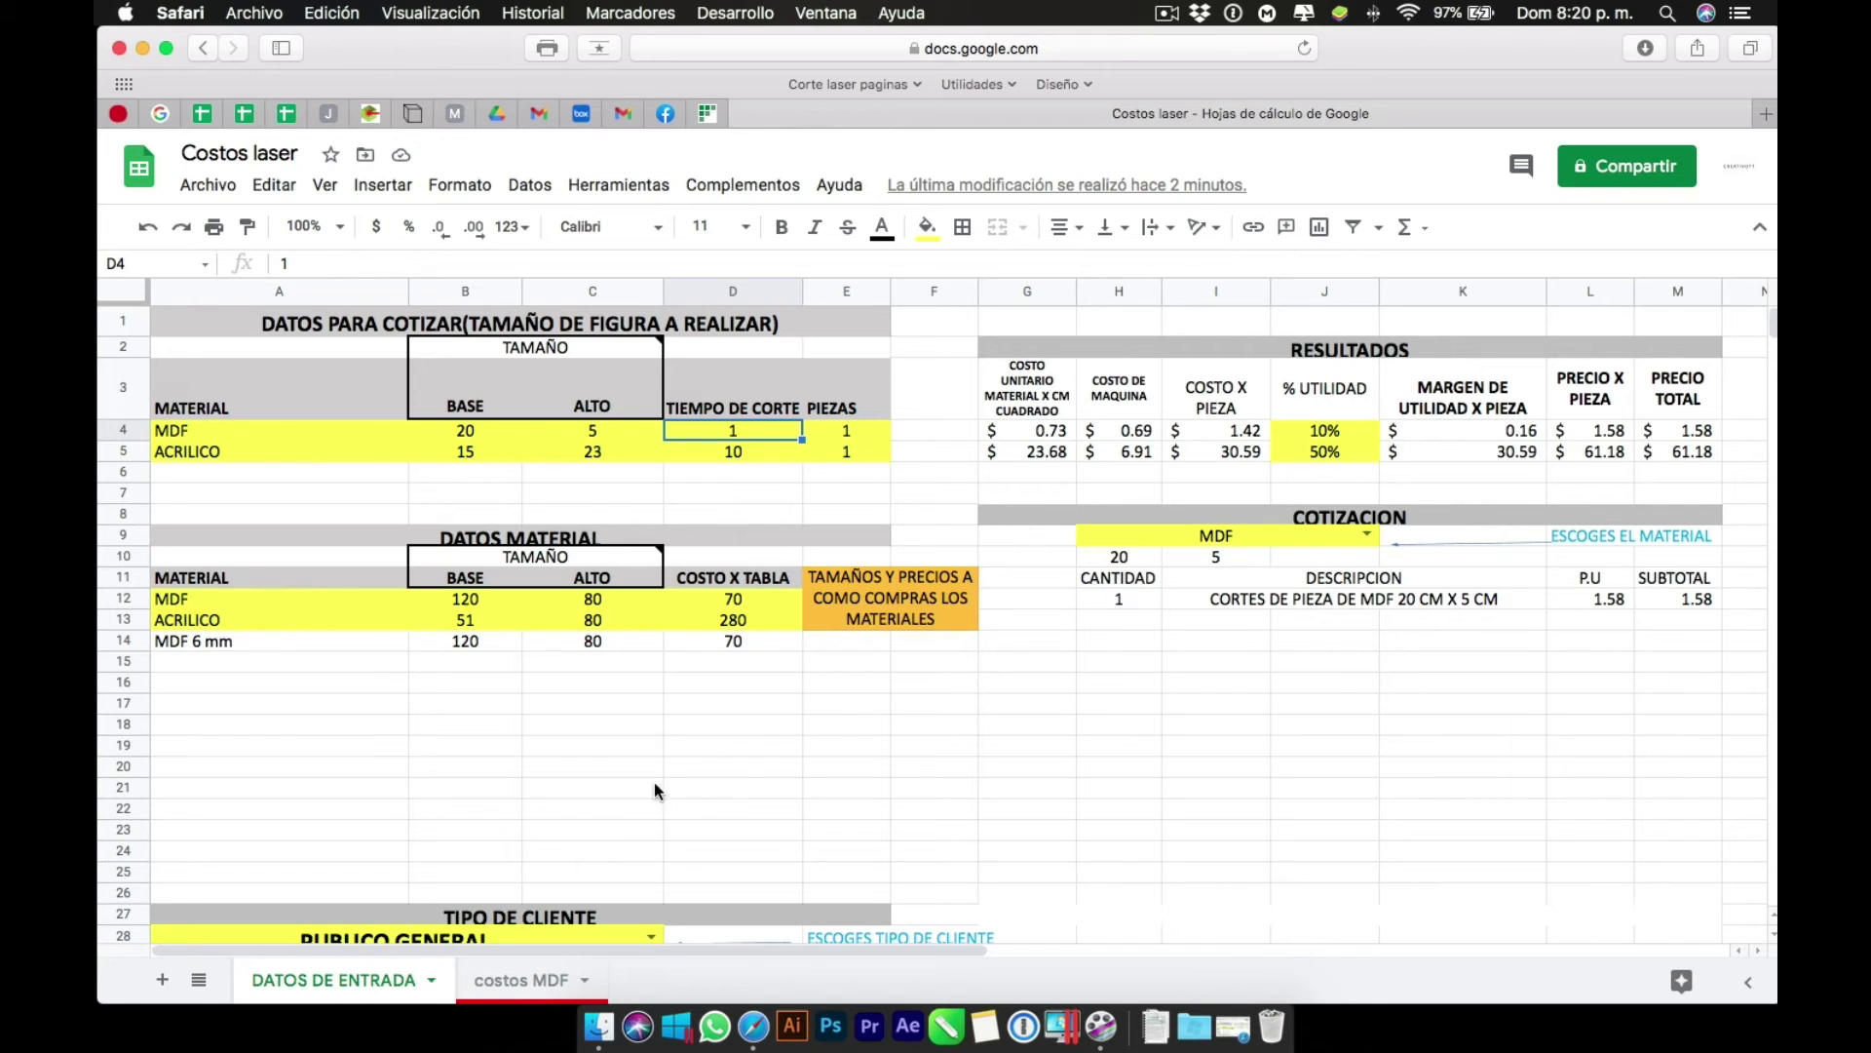
left_click(466, 435)
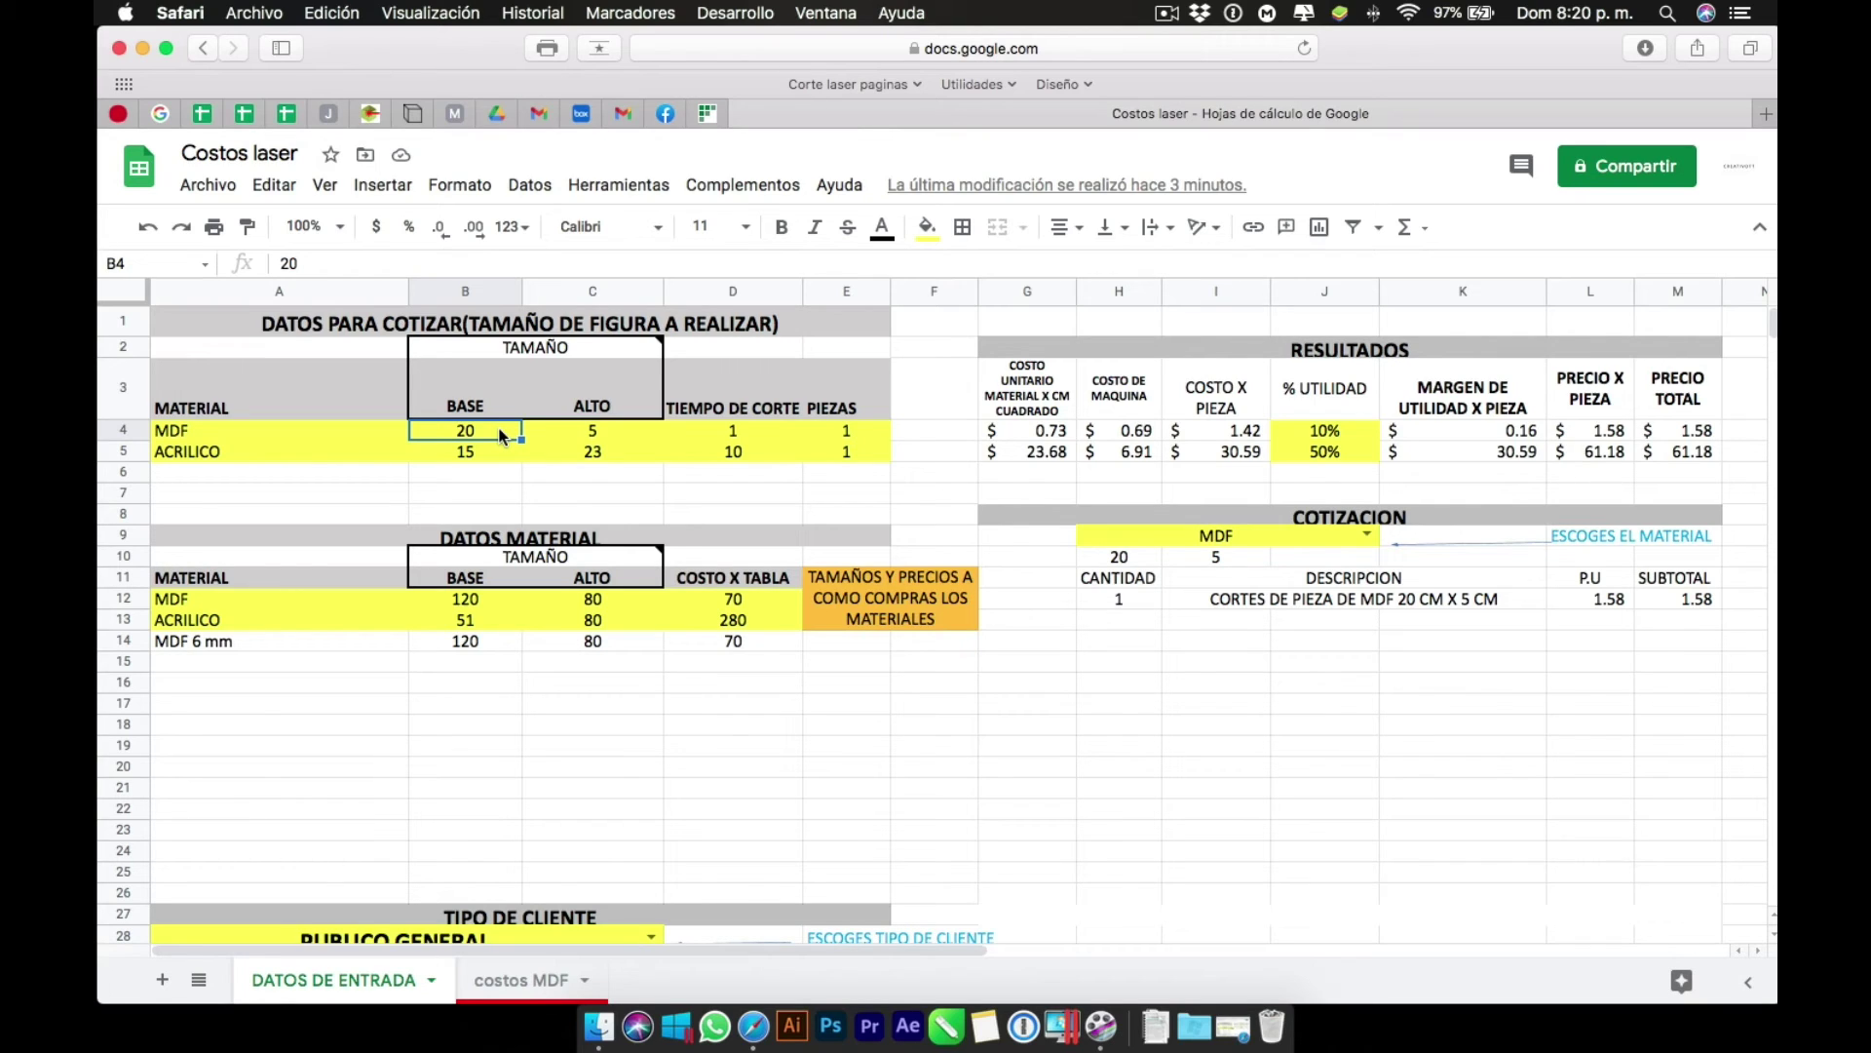
type("100")
key("Tab")
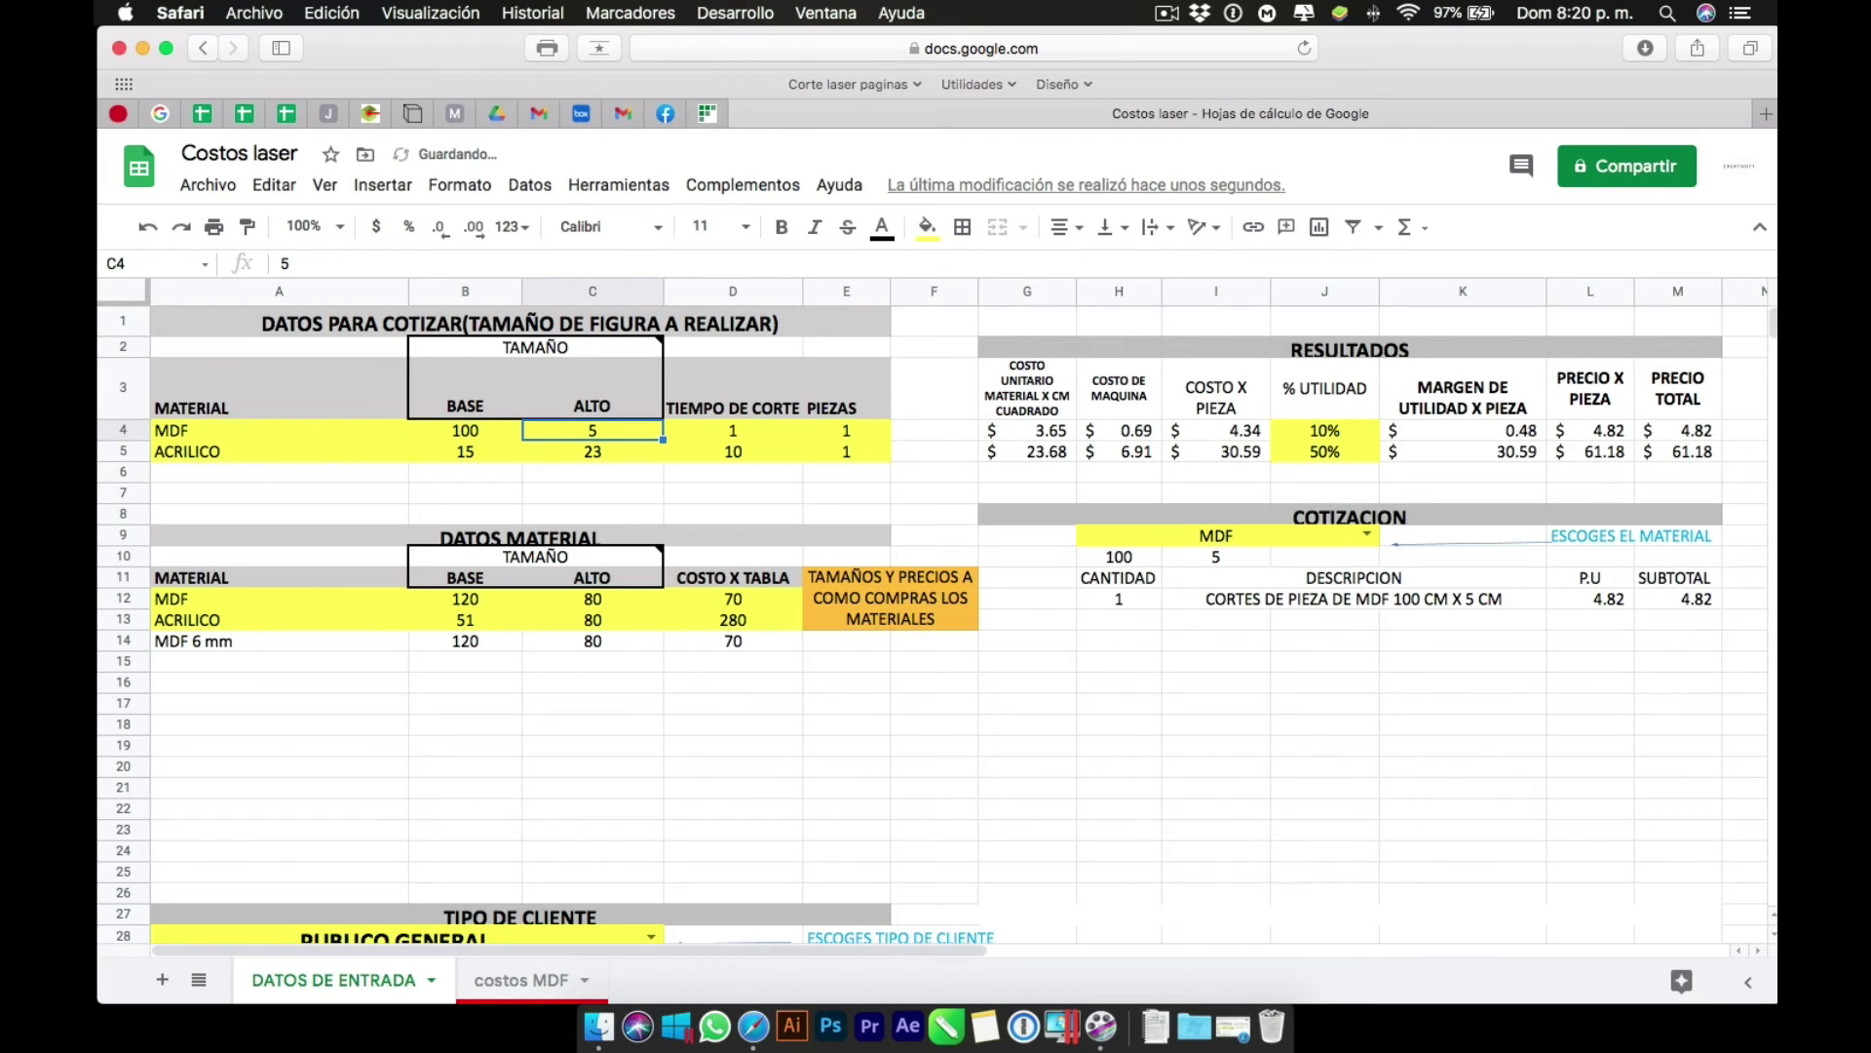
type("75")
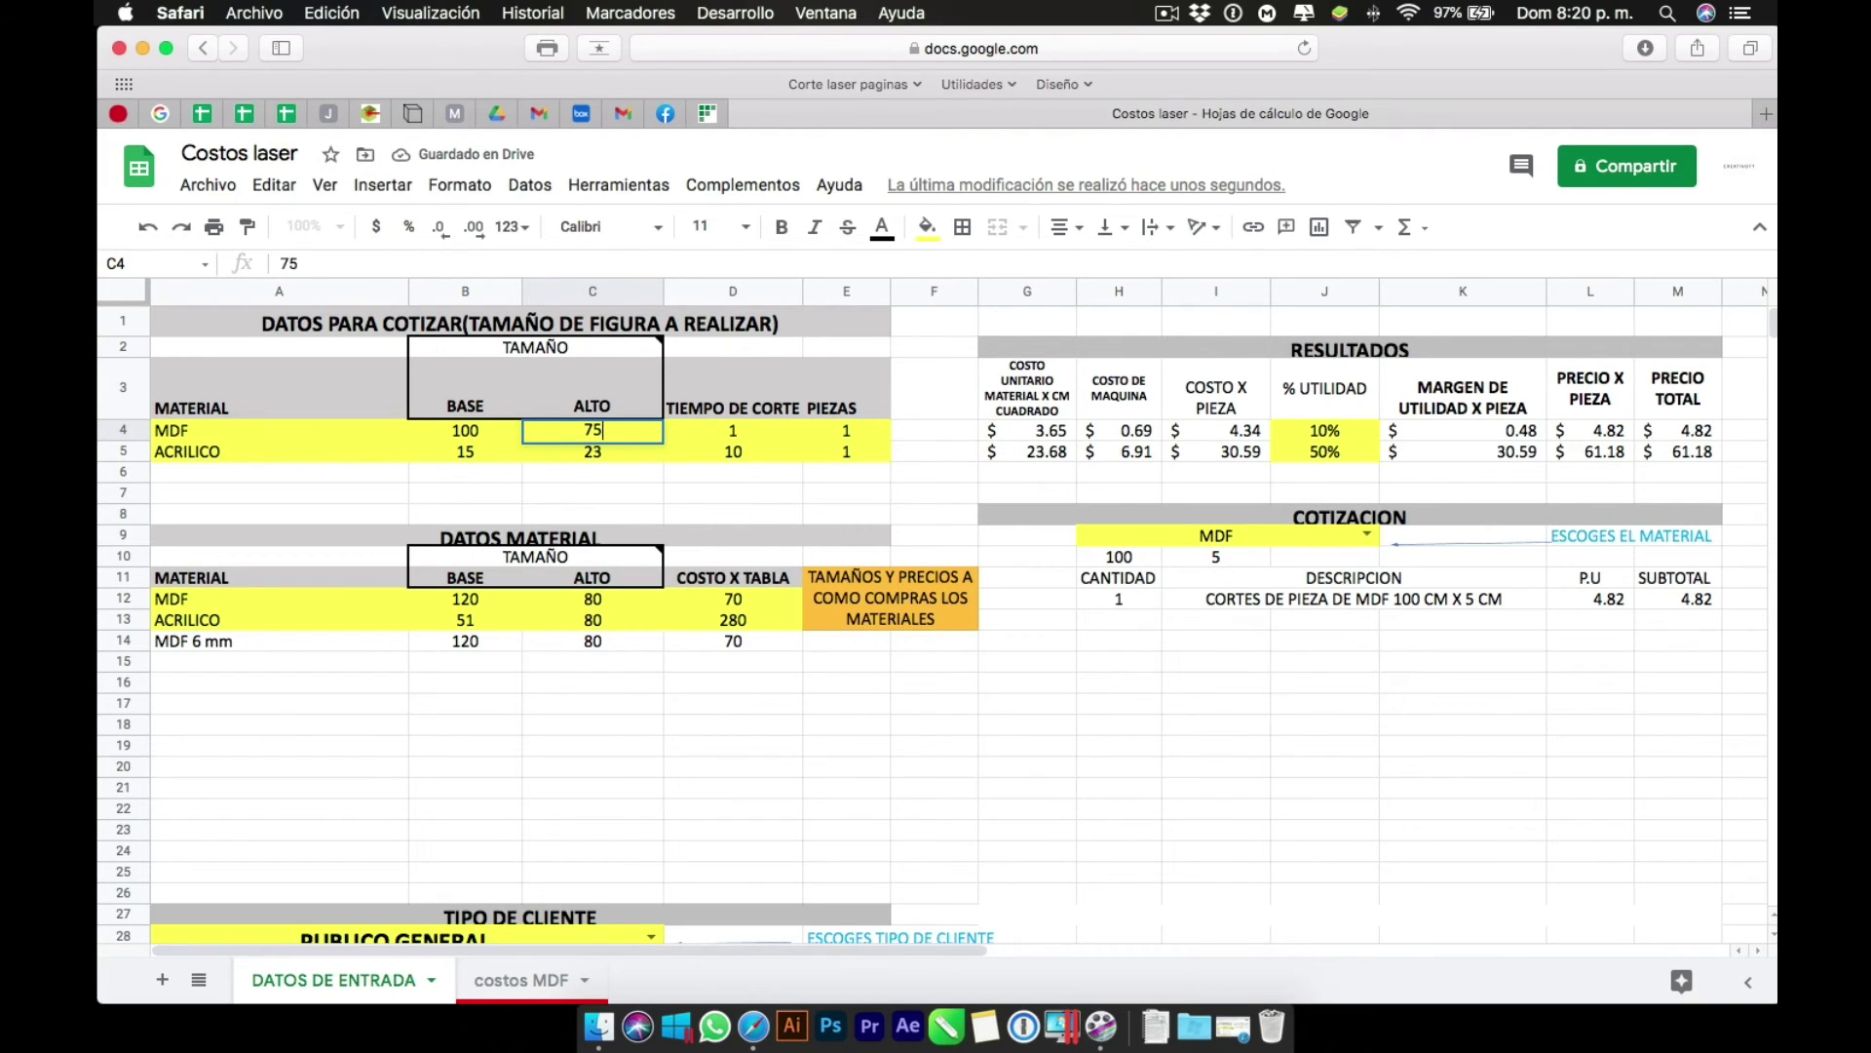
key("Tab")
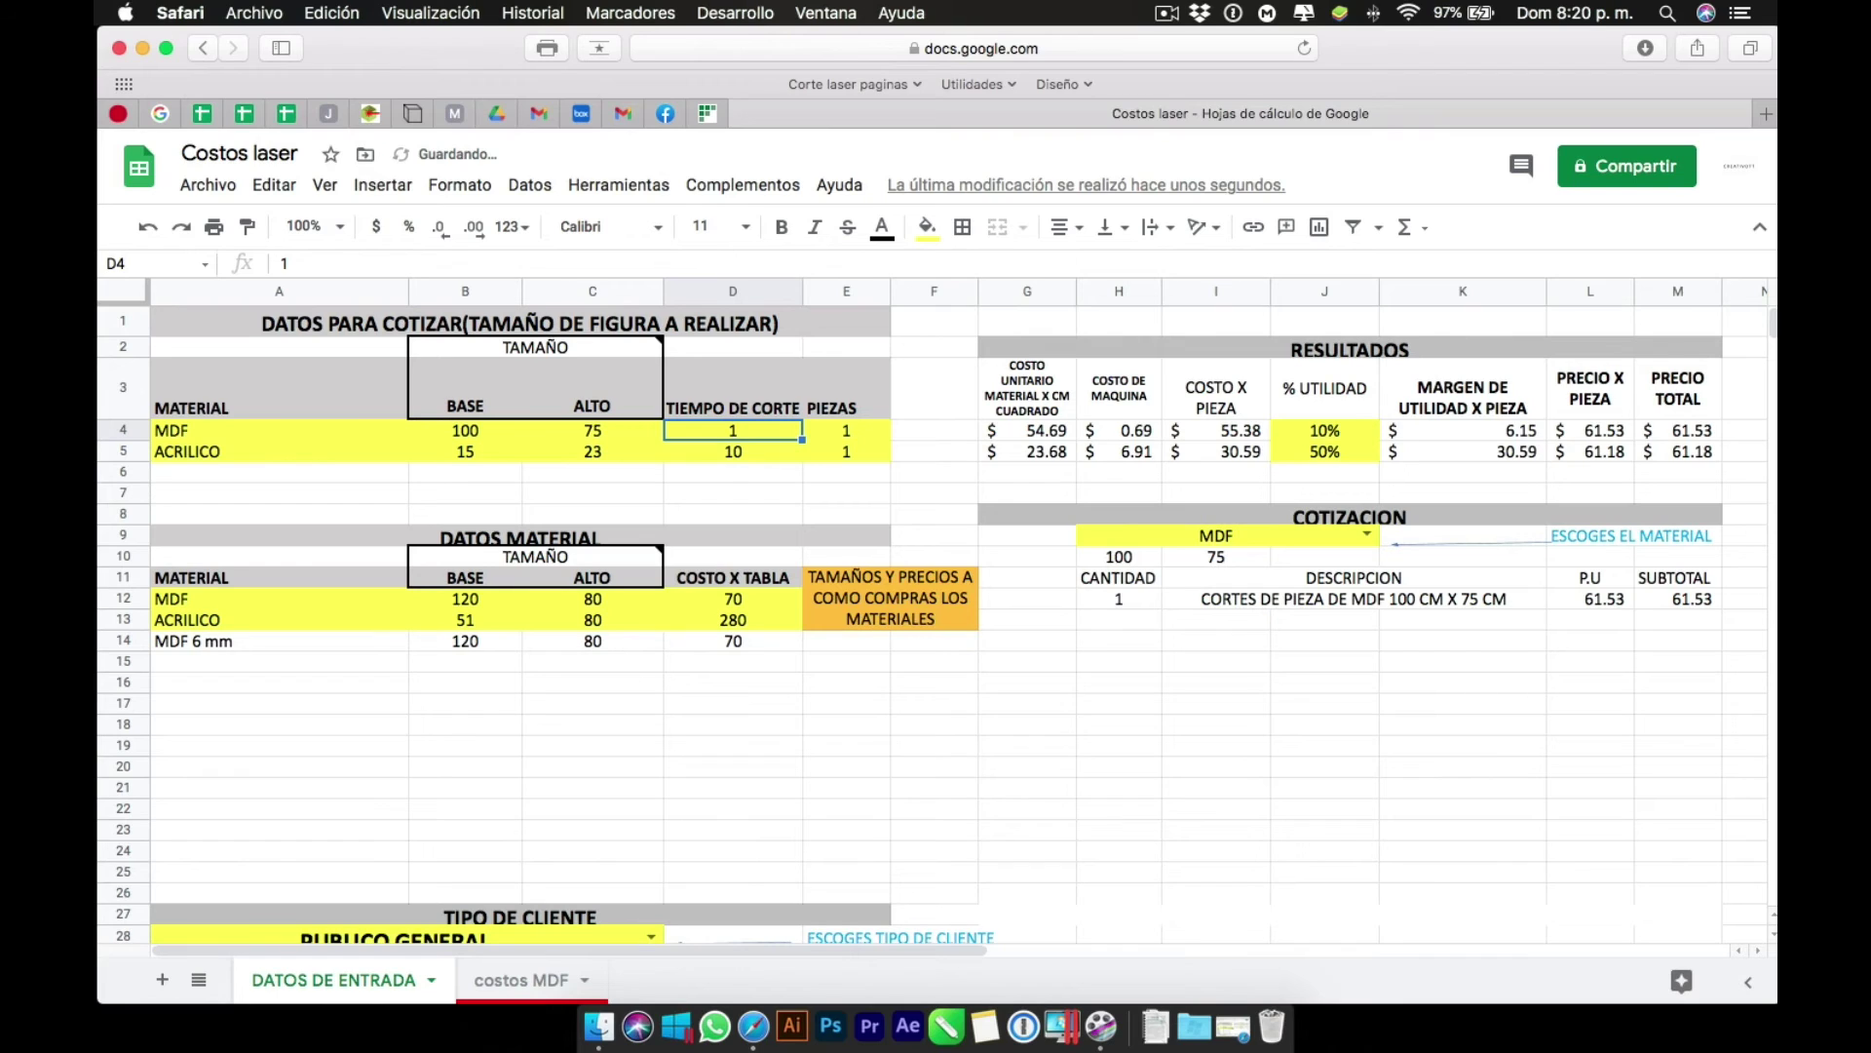
Compare the MDF figure's height with the sheet height in DATOS MATERIAL, and set the figure's ALTO to 80.
left_click(601, 600)
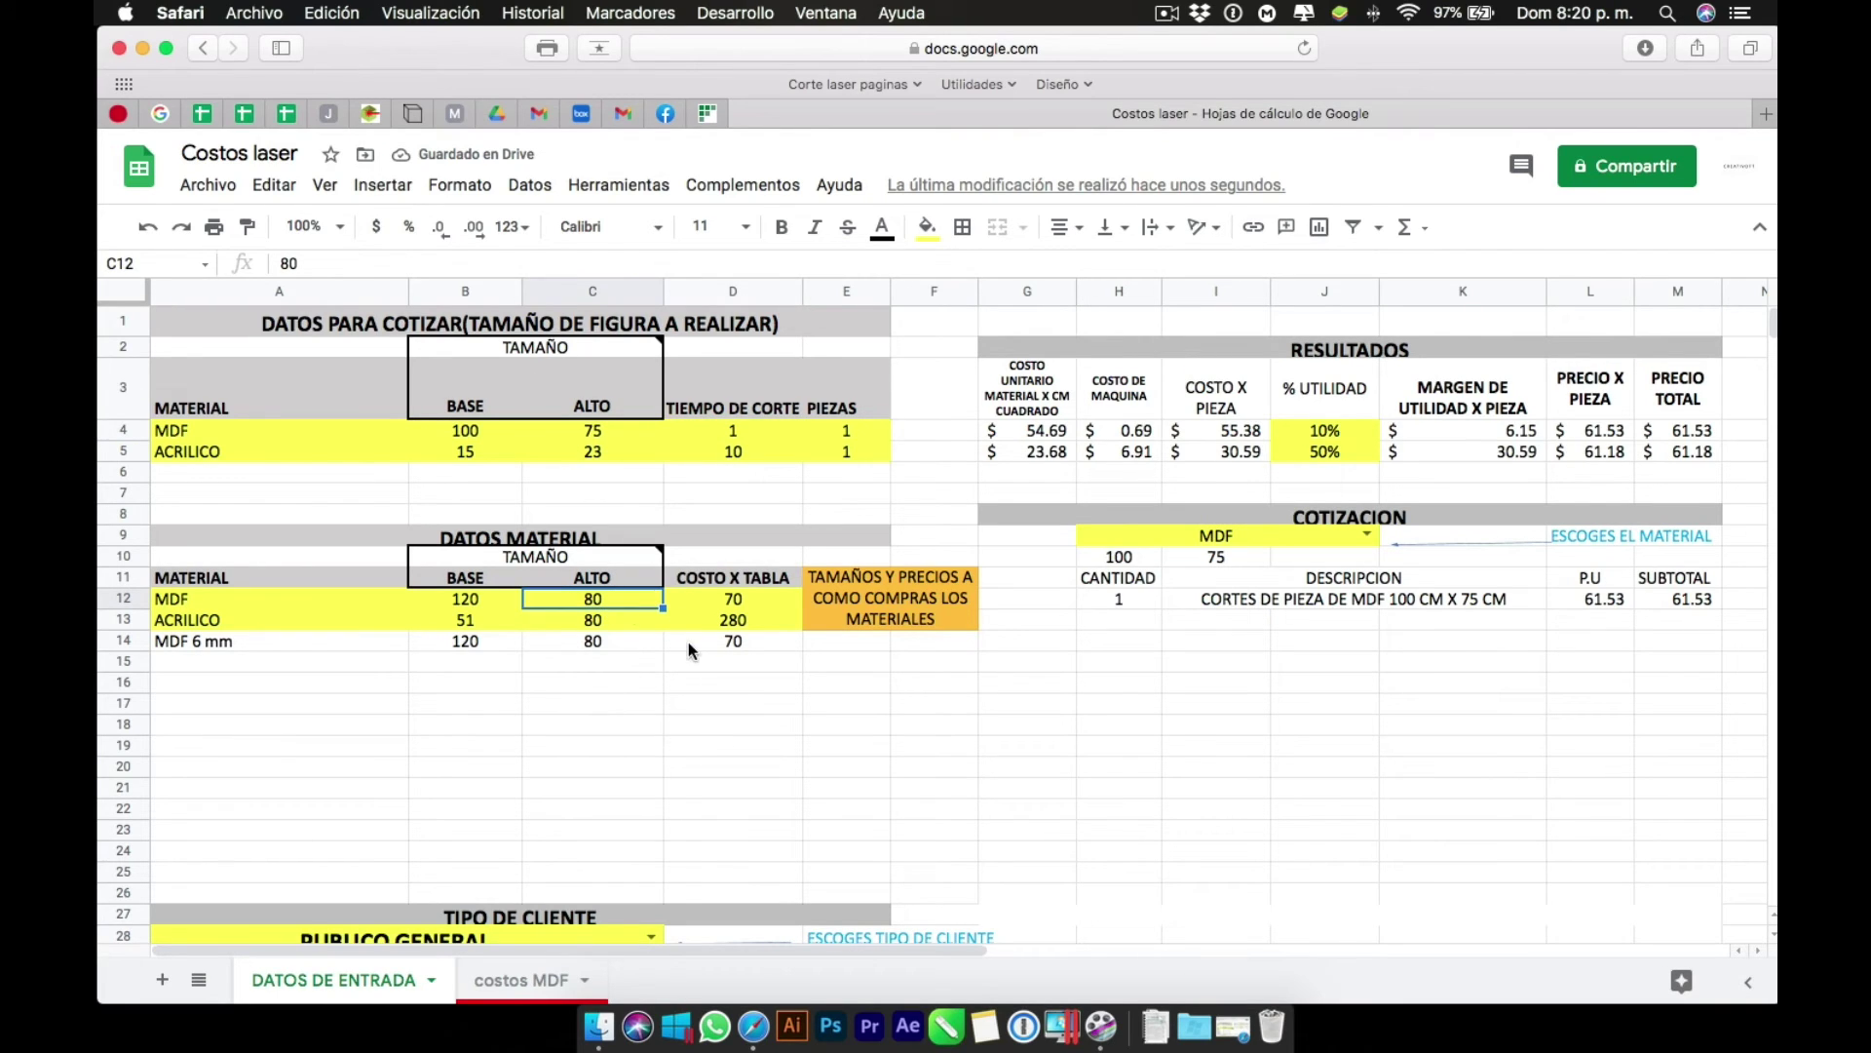
left_click(617, 436)
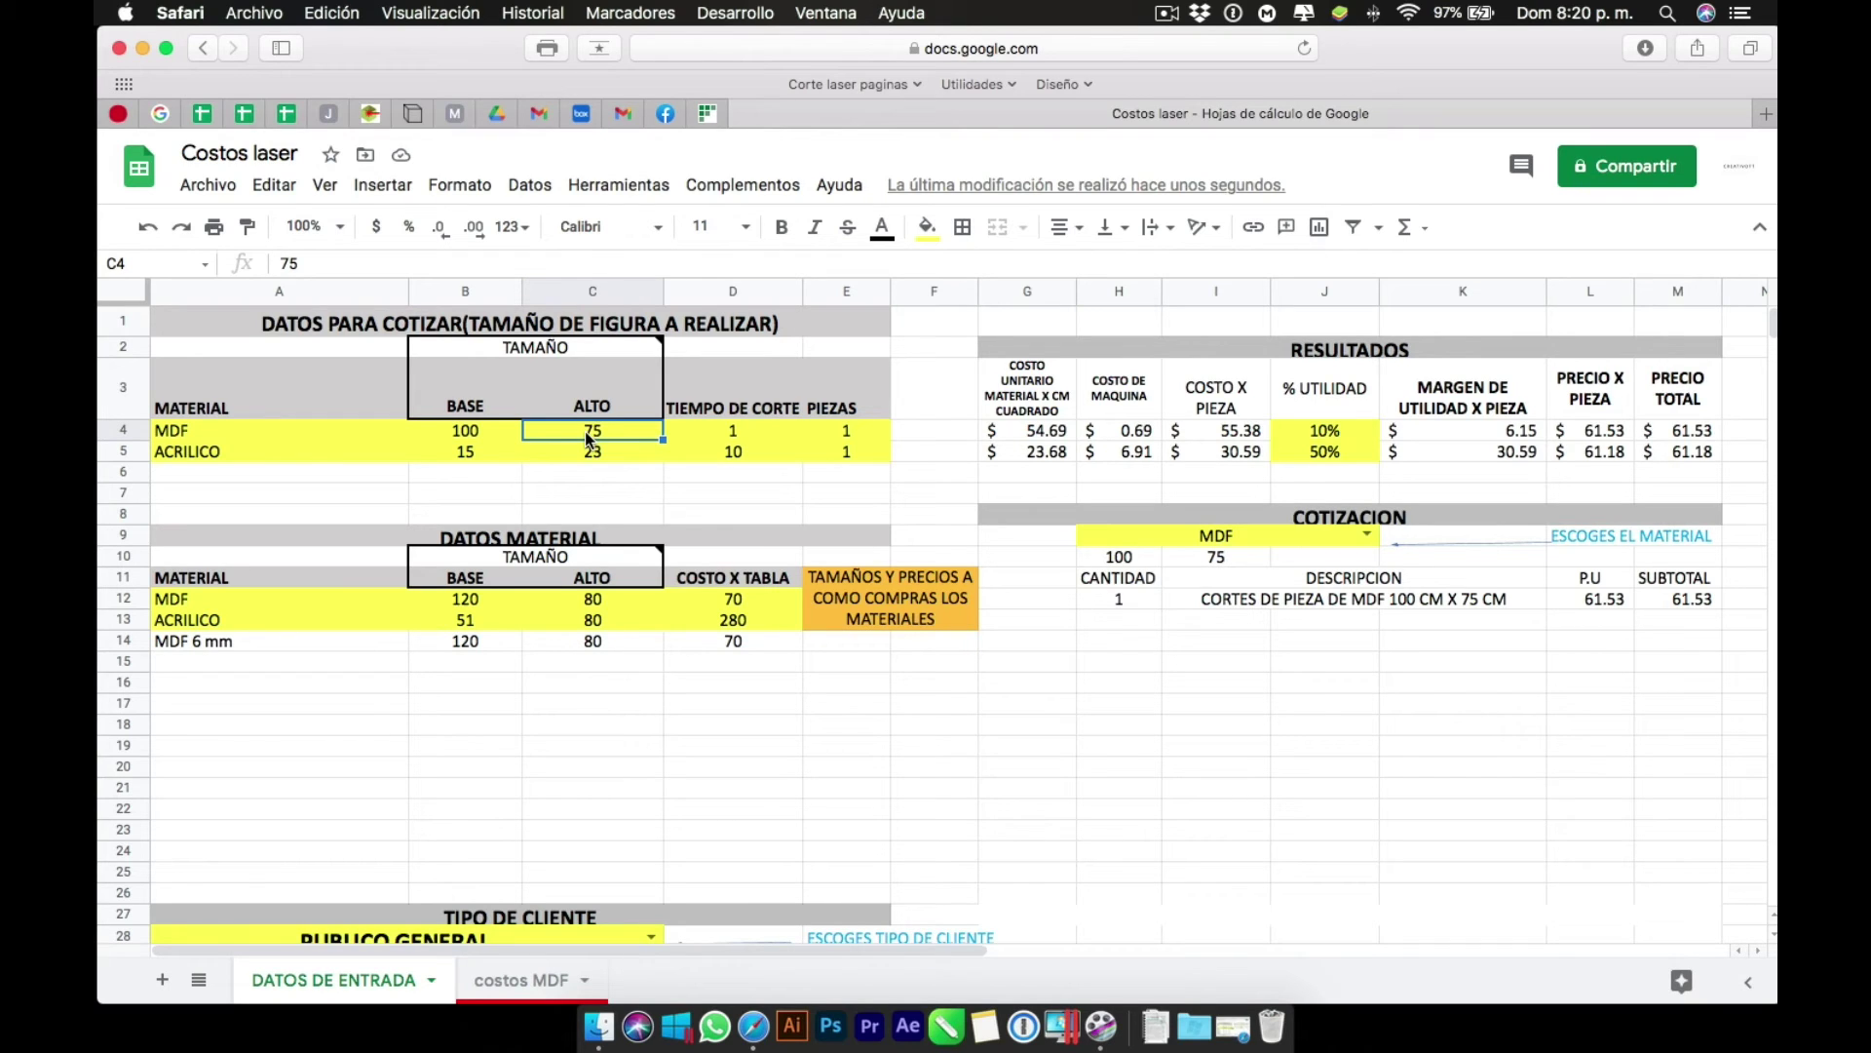
type("80")
key("Return")
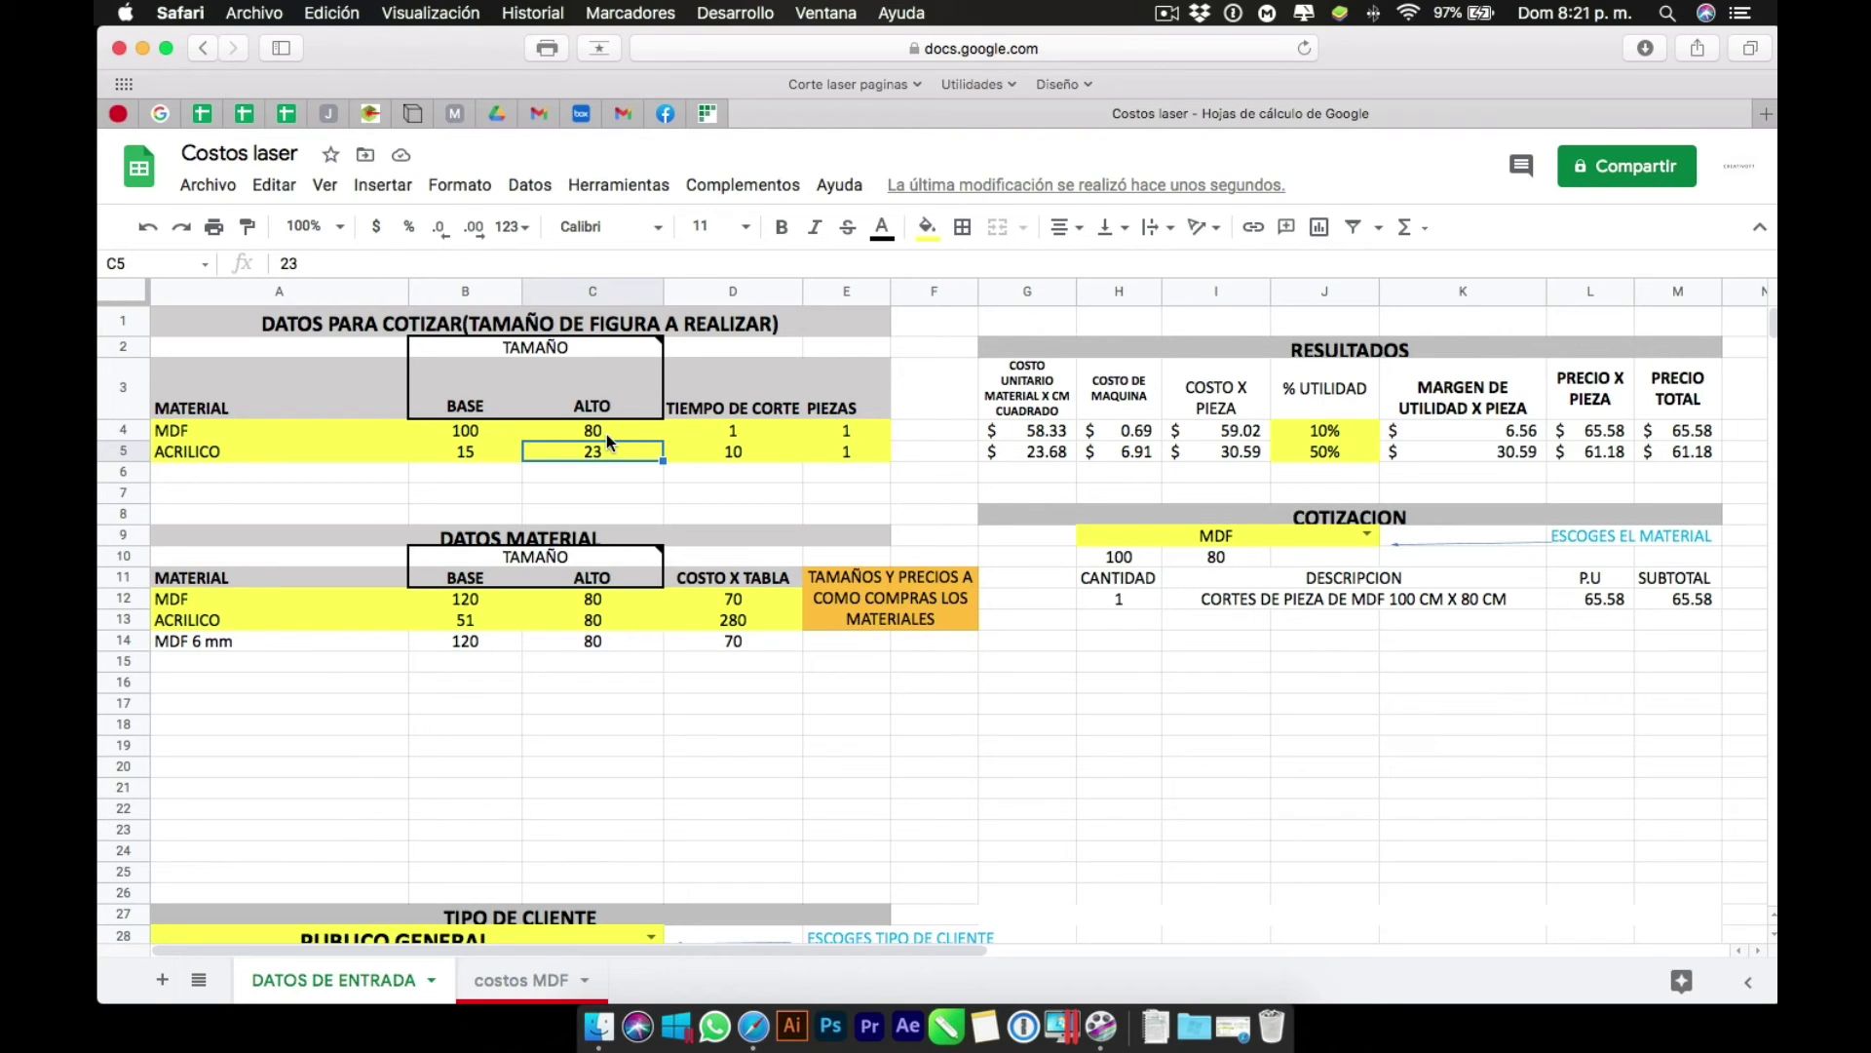
Compare the MDF figure's width with the sheet width in DATOS MATERIAL, and set the figure's BASE to 118.
left_click(468, 435)
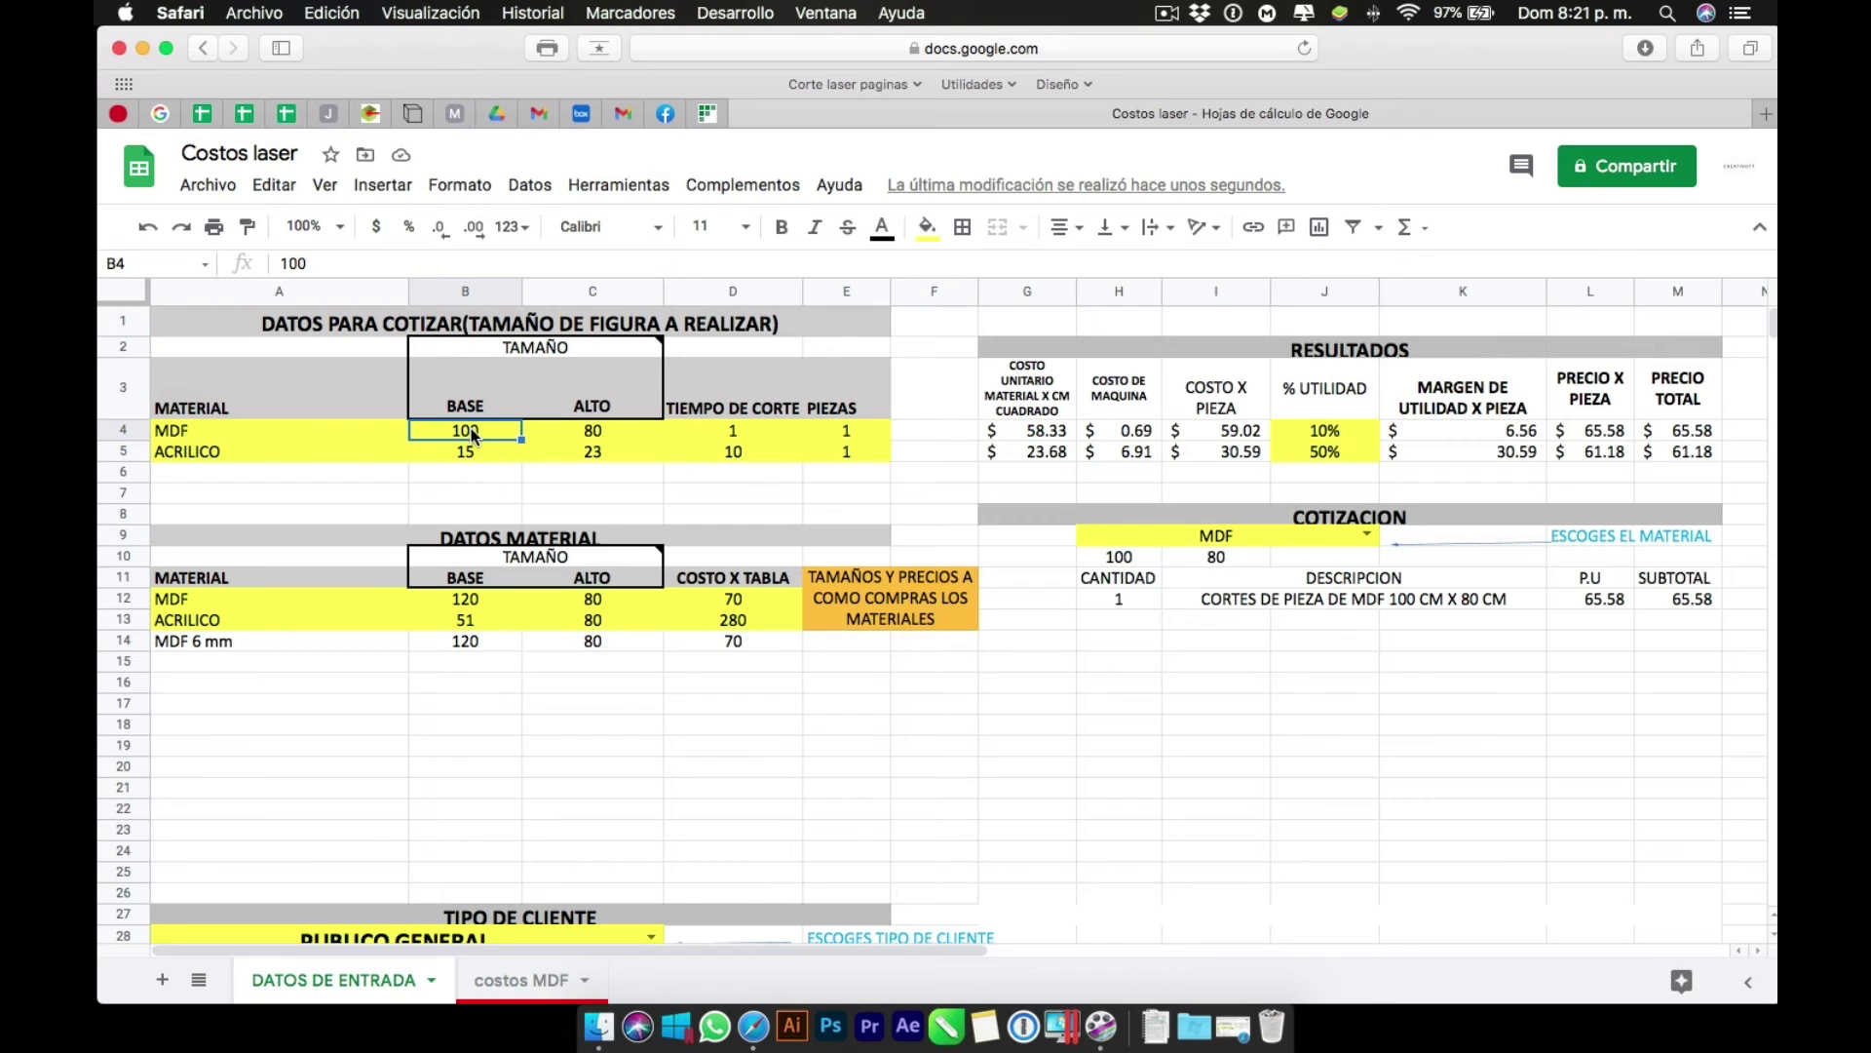
left_click(479, 600)
left_click(473, 429)
type("118")
key("Return")
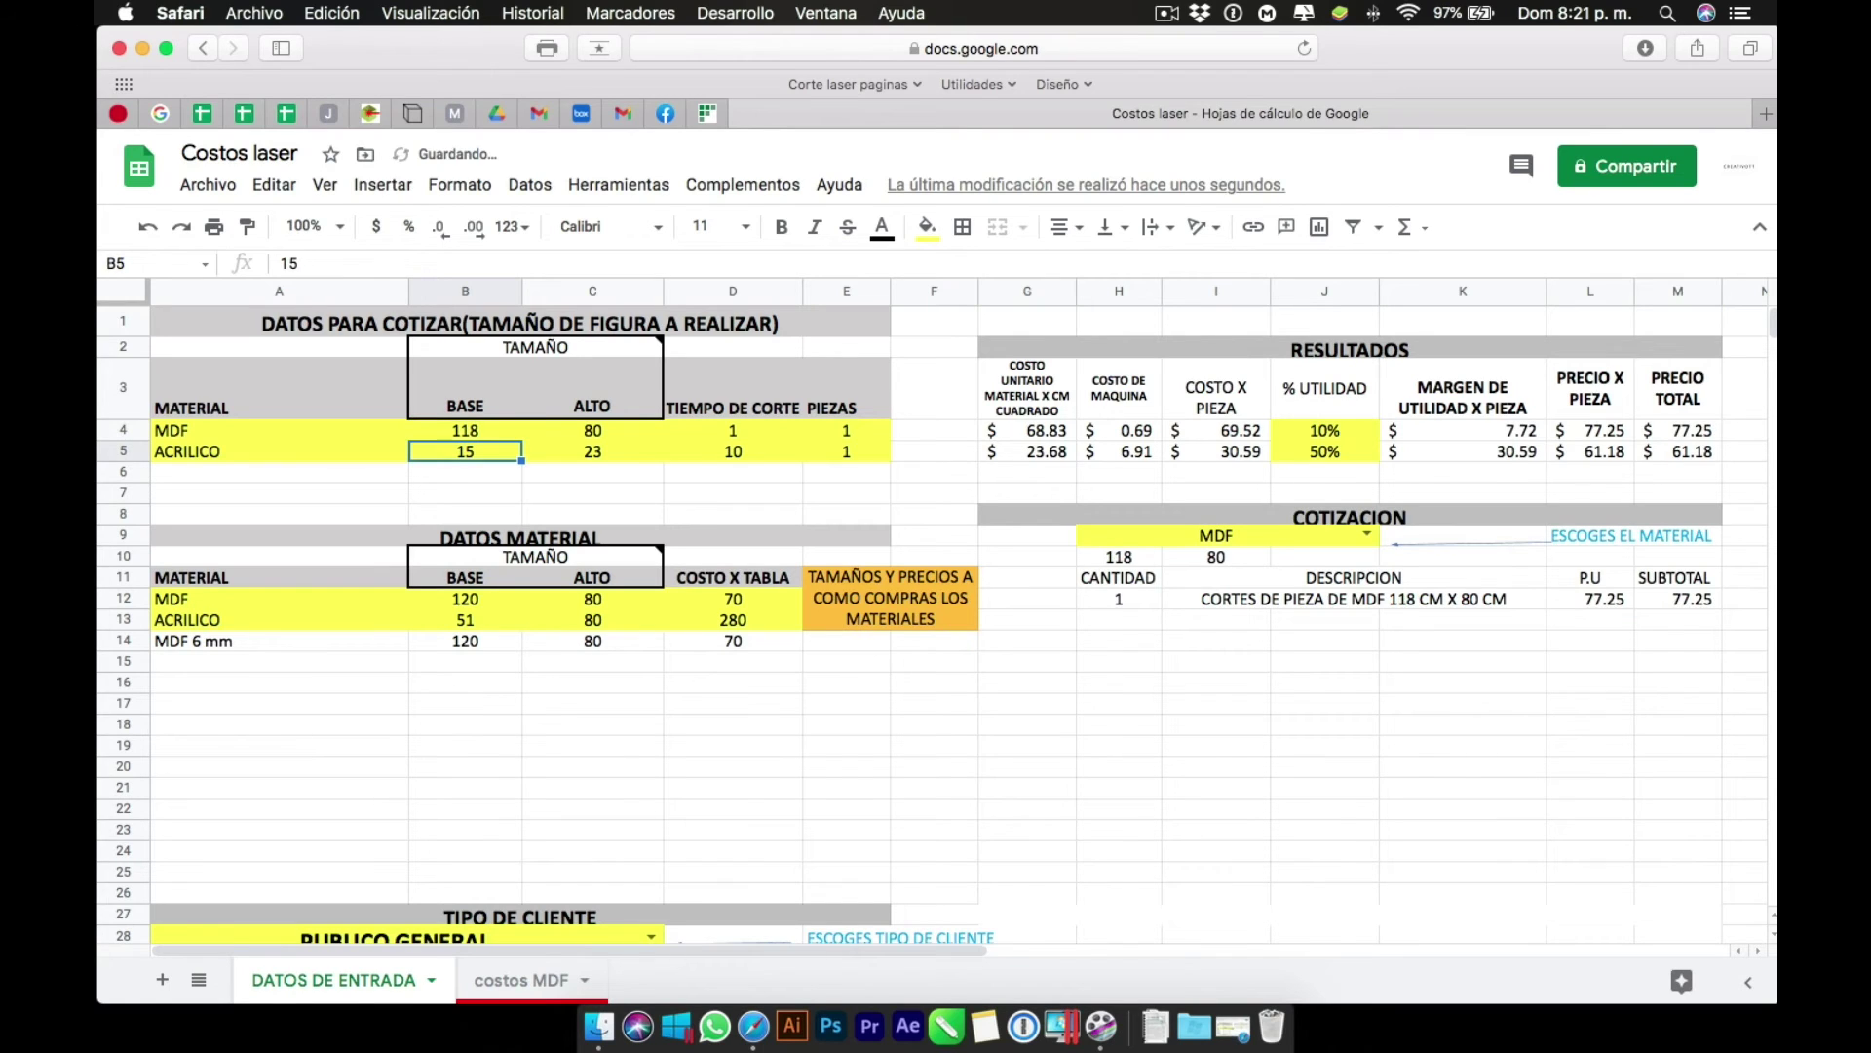
Examine the MDF sheet width, figure size and PIEZAS, and compare the MDF and ACRILICO quote rows with their RESULTADOS rows.
left_click(458, 605)
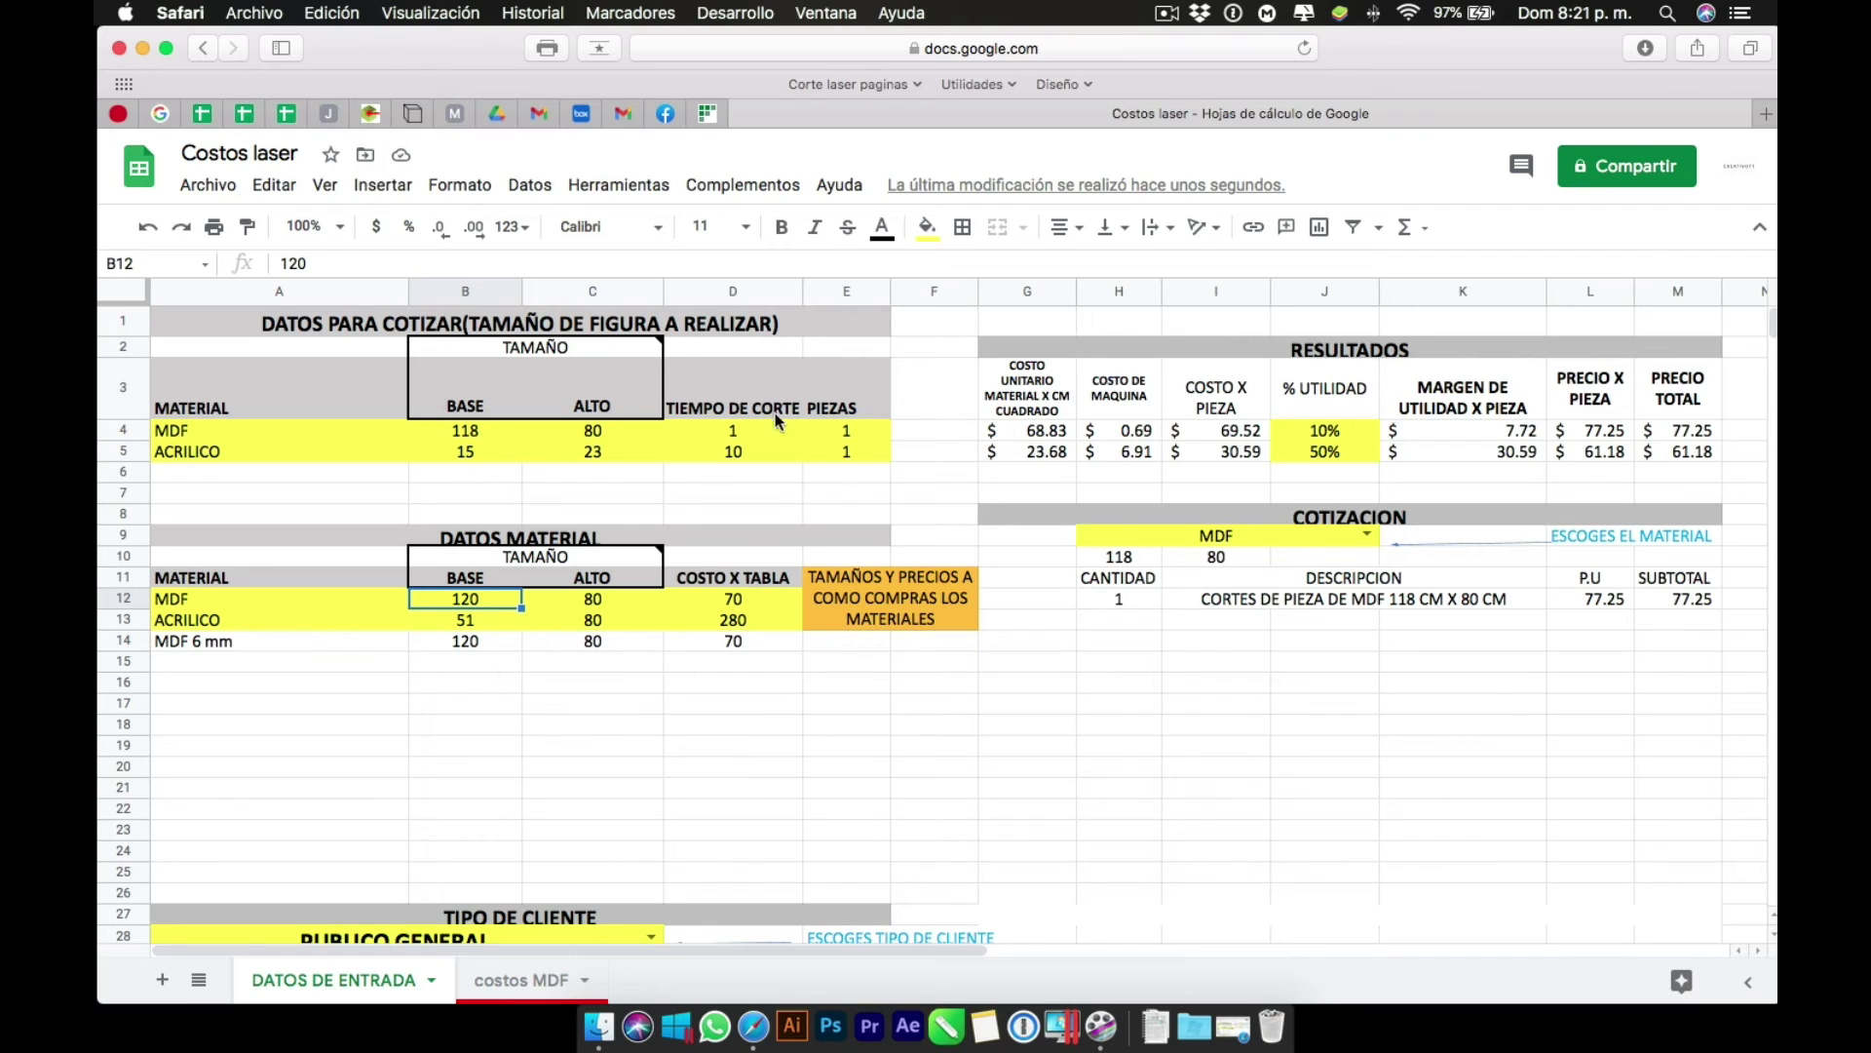
left_click_drag(462, 432, 638, 436)
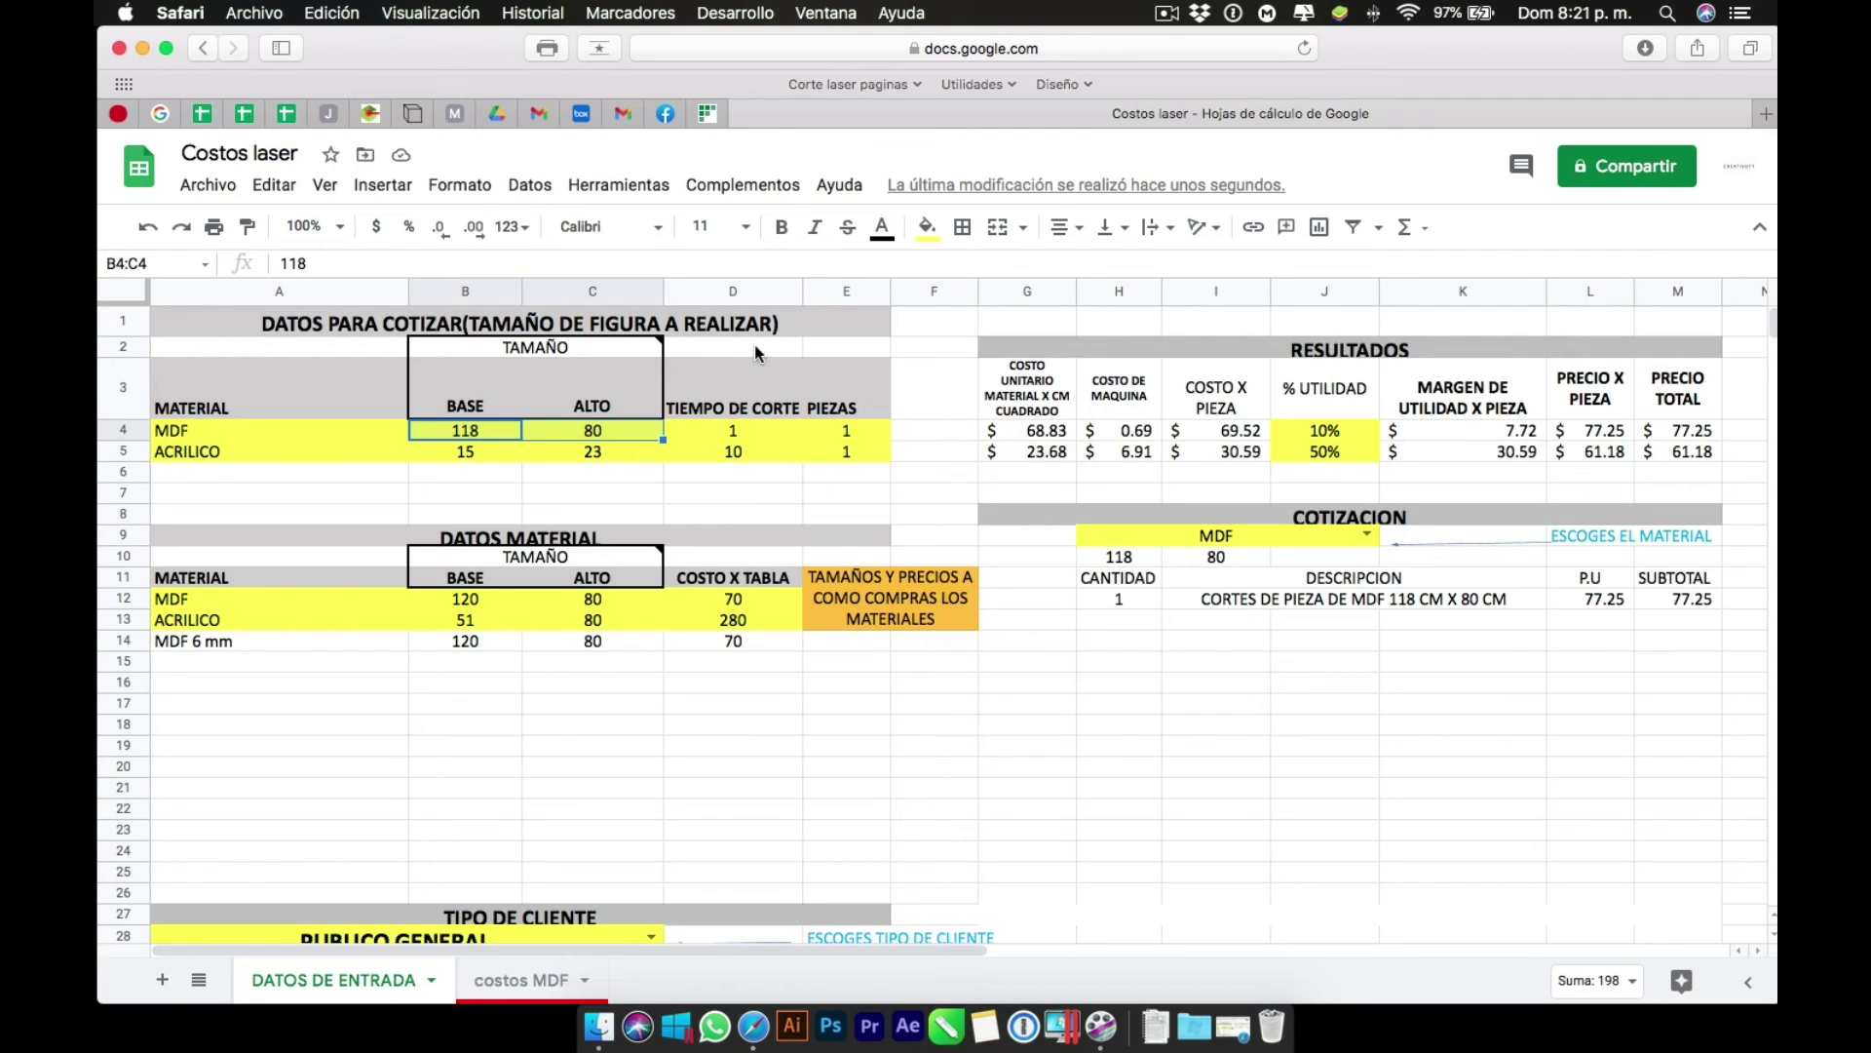
left_click_drag(854, 432, 847, 458)
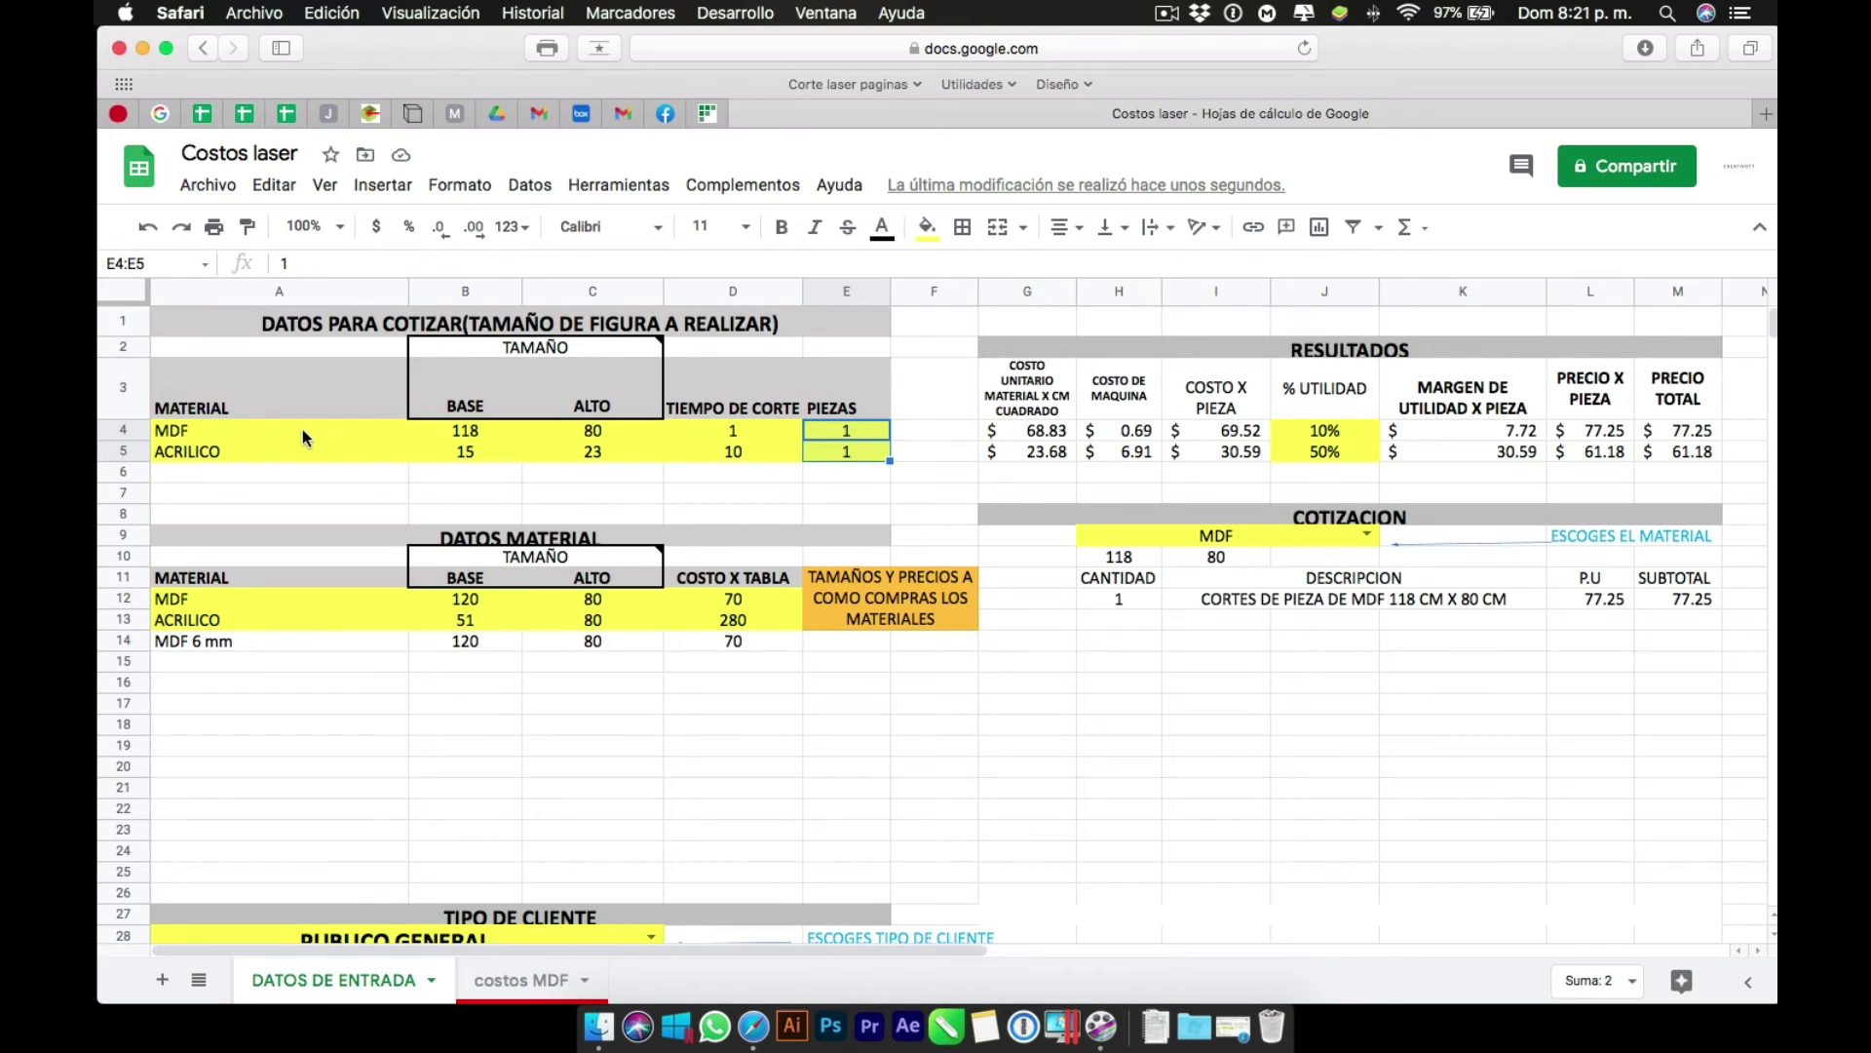
left_click_drag(302, 429, 690, 431)
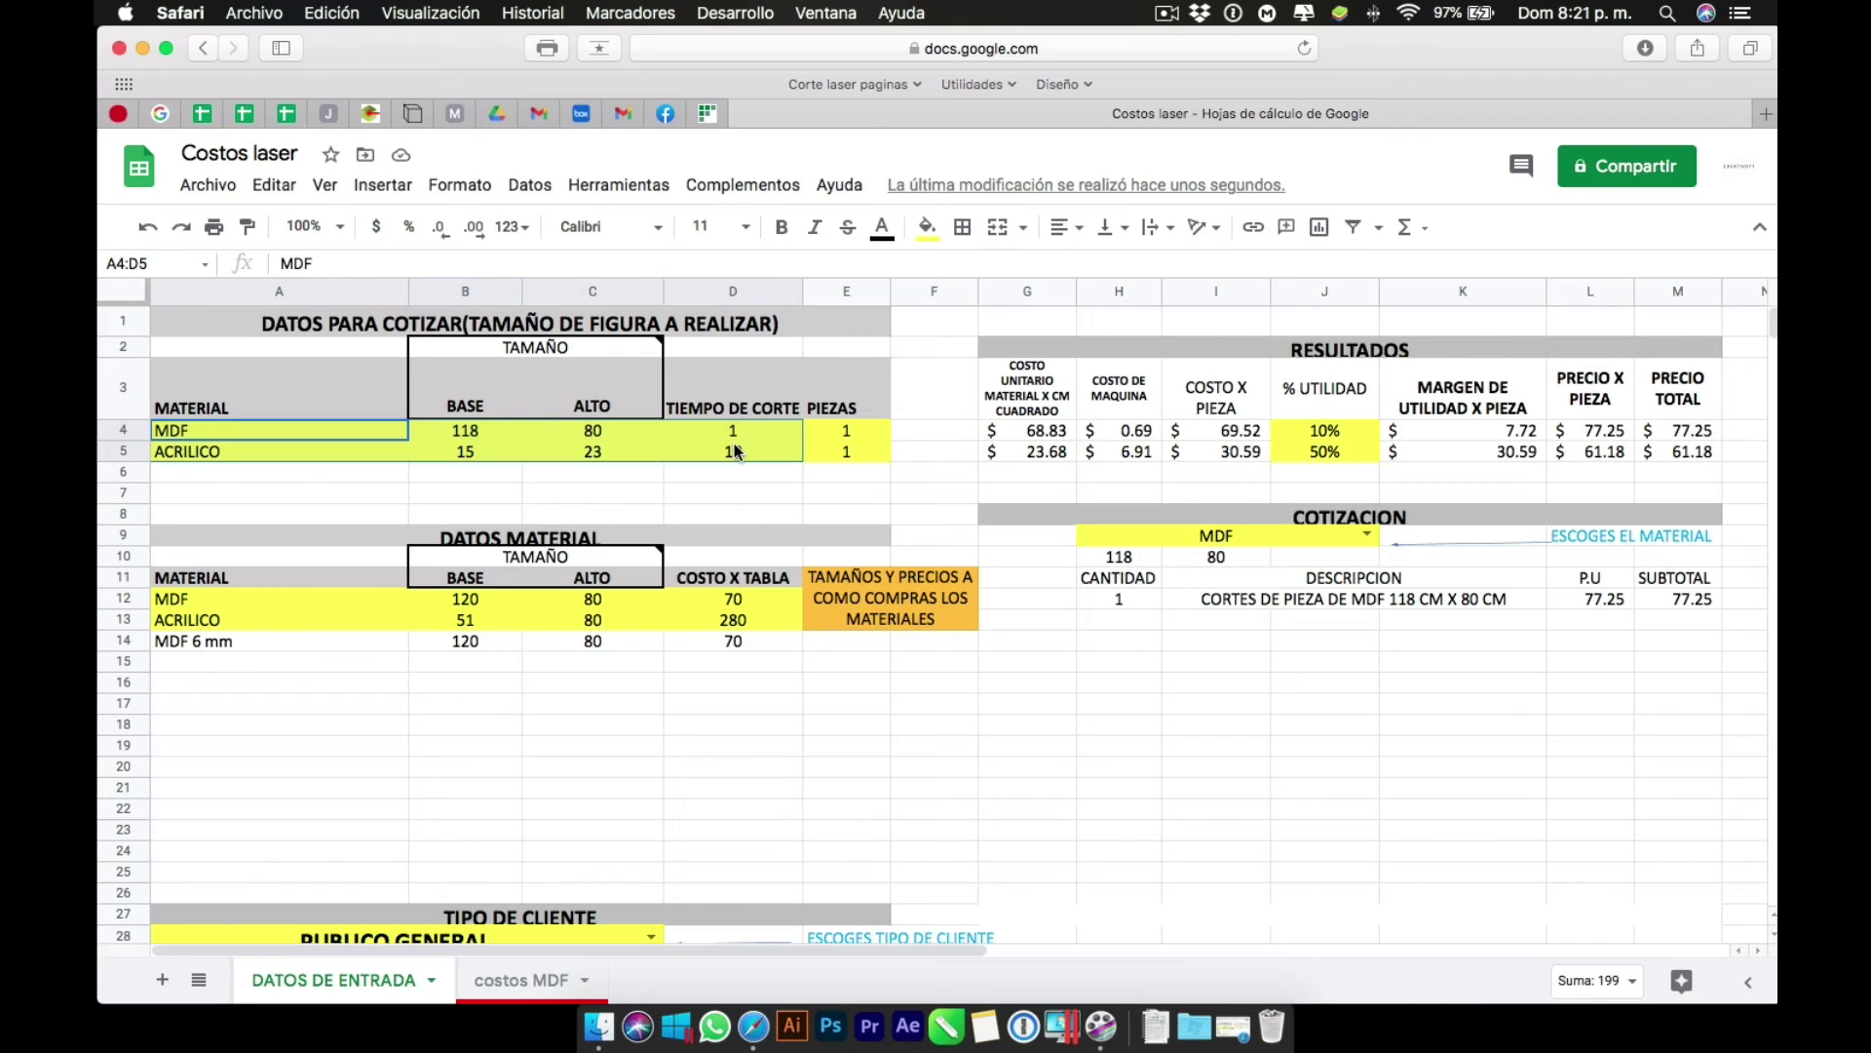
left_click_drag(1072, 438, 1589, 431)
left_click(234, 452)
left_click_drag(234, 452, 784, 466)
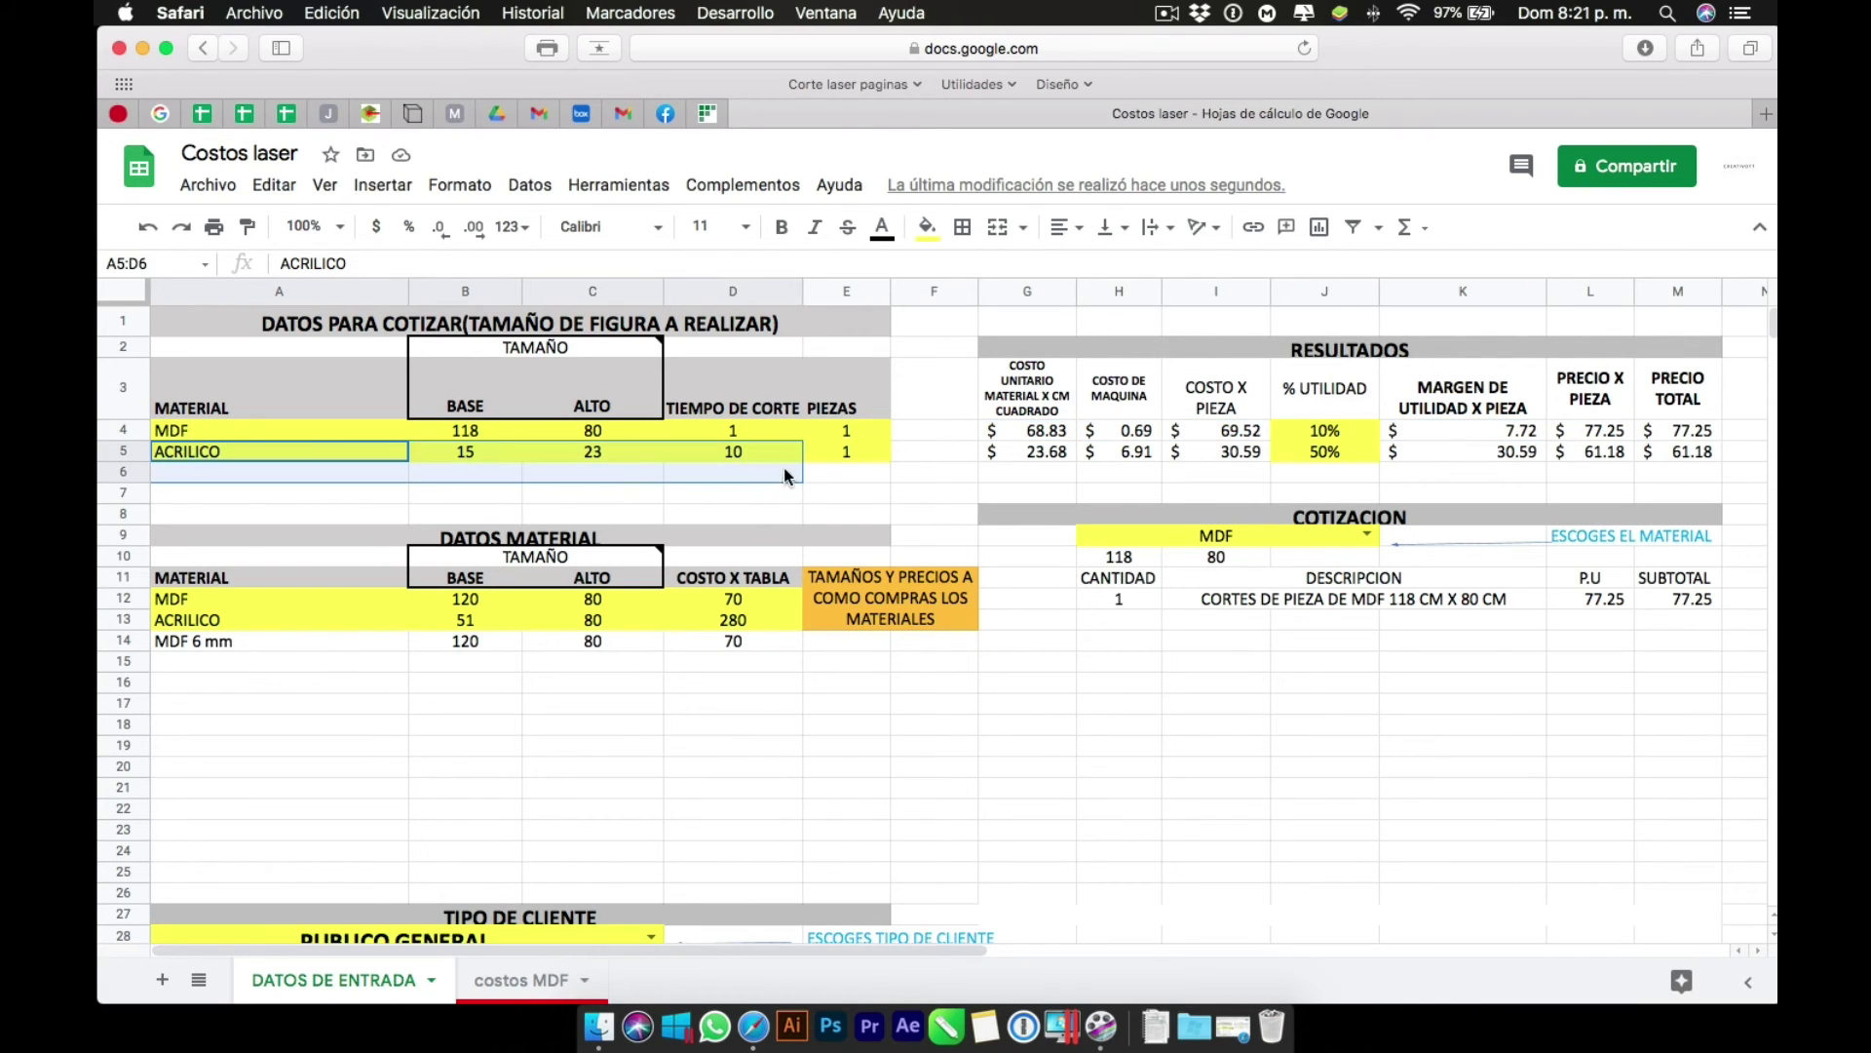
left_click_drag(1033, 454, 1659, 460)
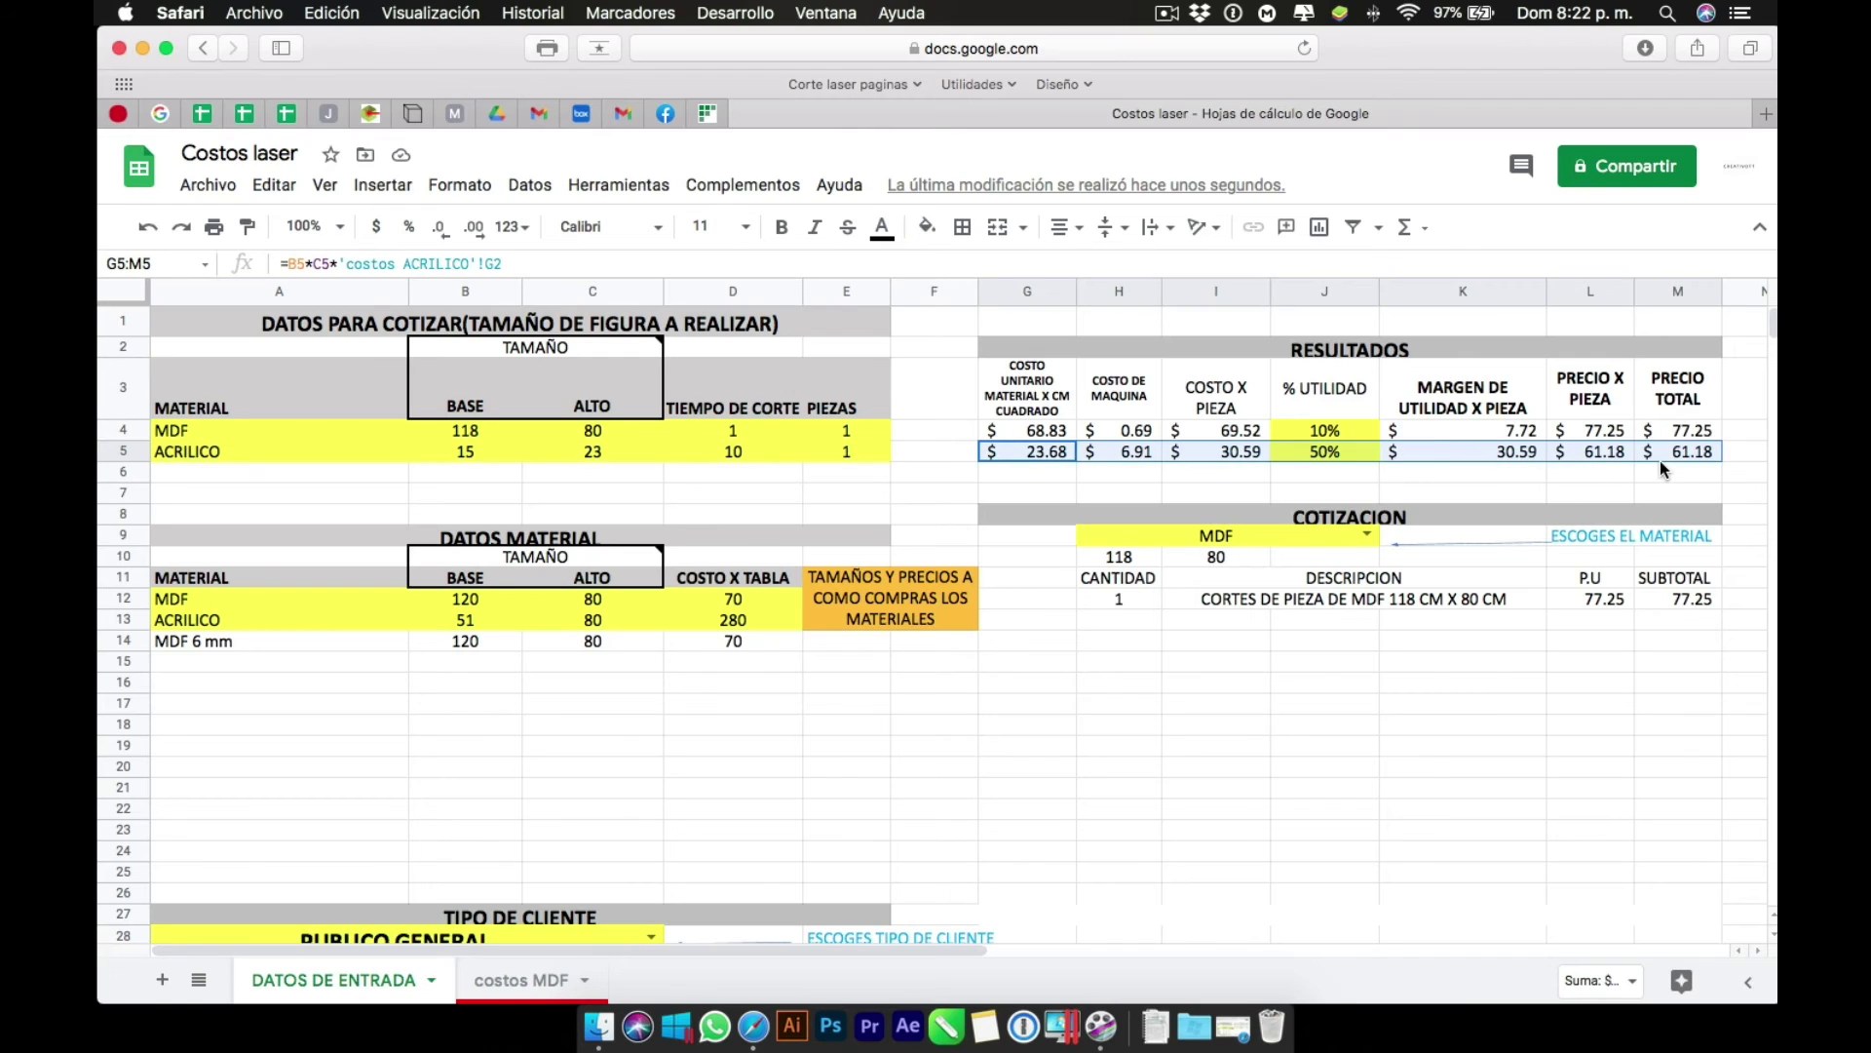
Set the MDF row in DATOS PARA COTIZAR to BASE 20, ALTO 30 and TIEMPO DE CORTE 13.
left_click(477, 434)
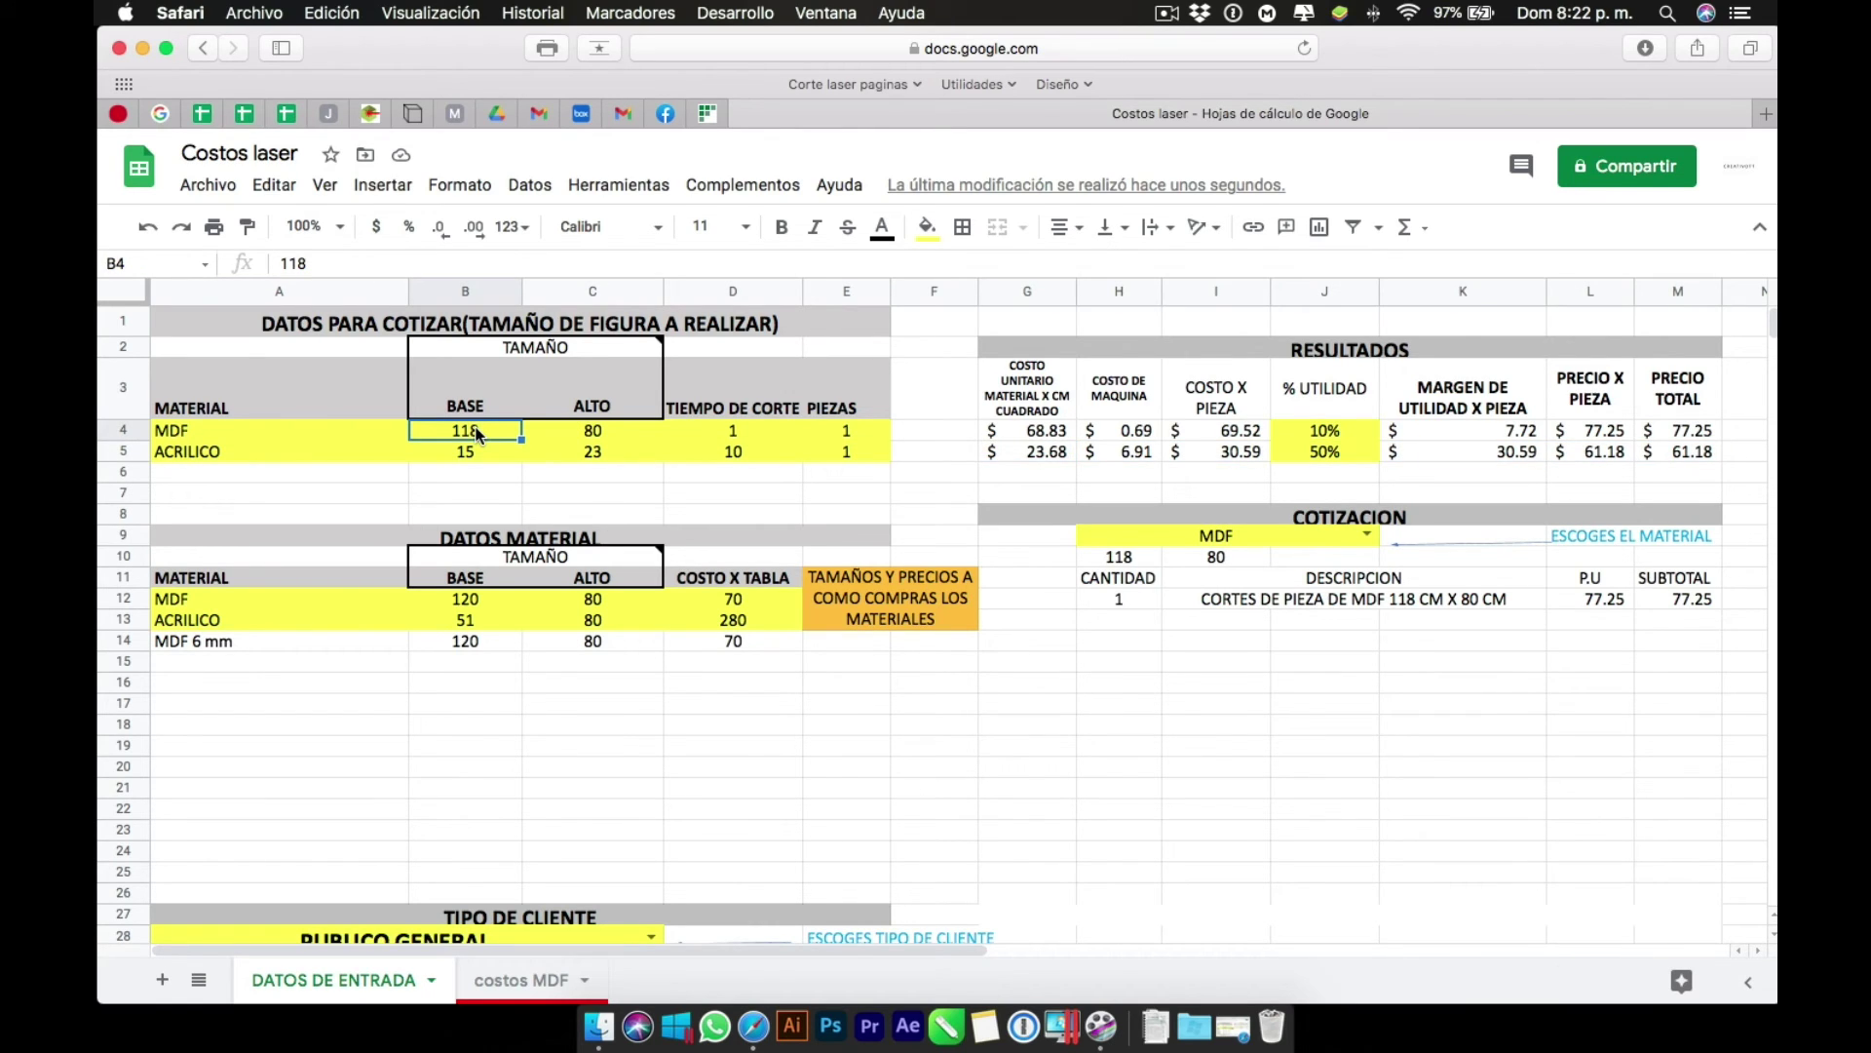
type("20")
key("Tab")
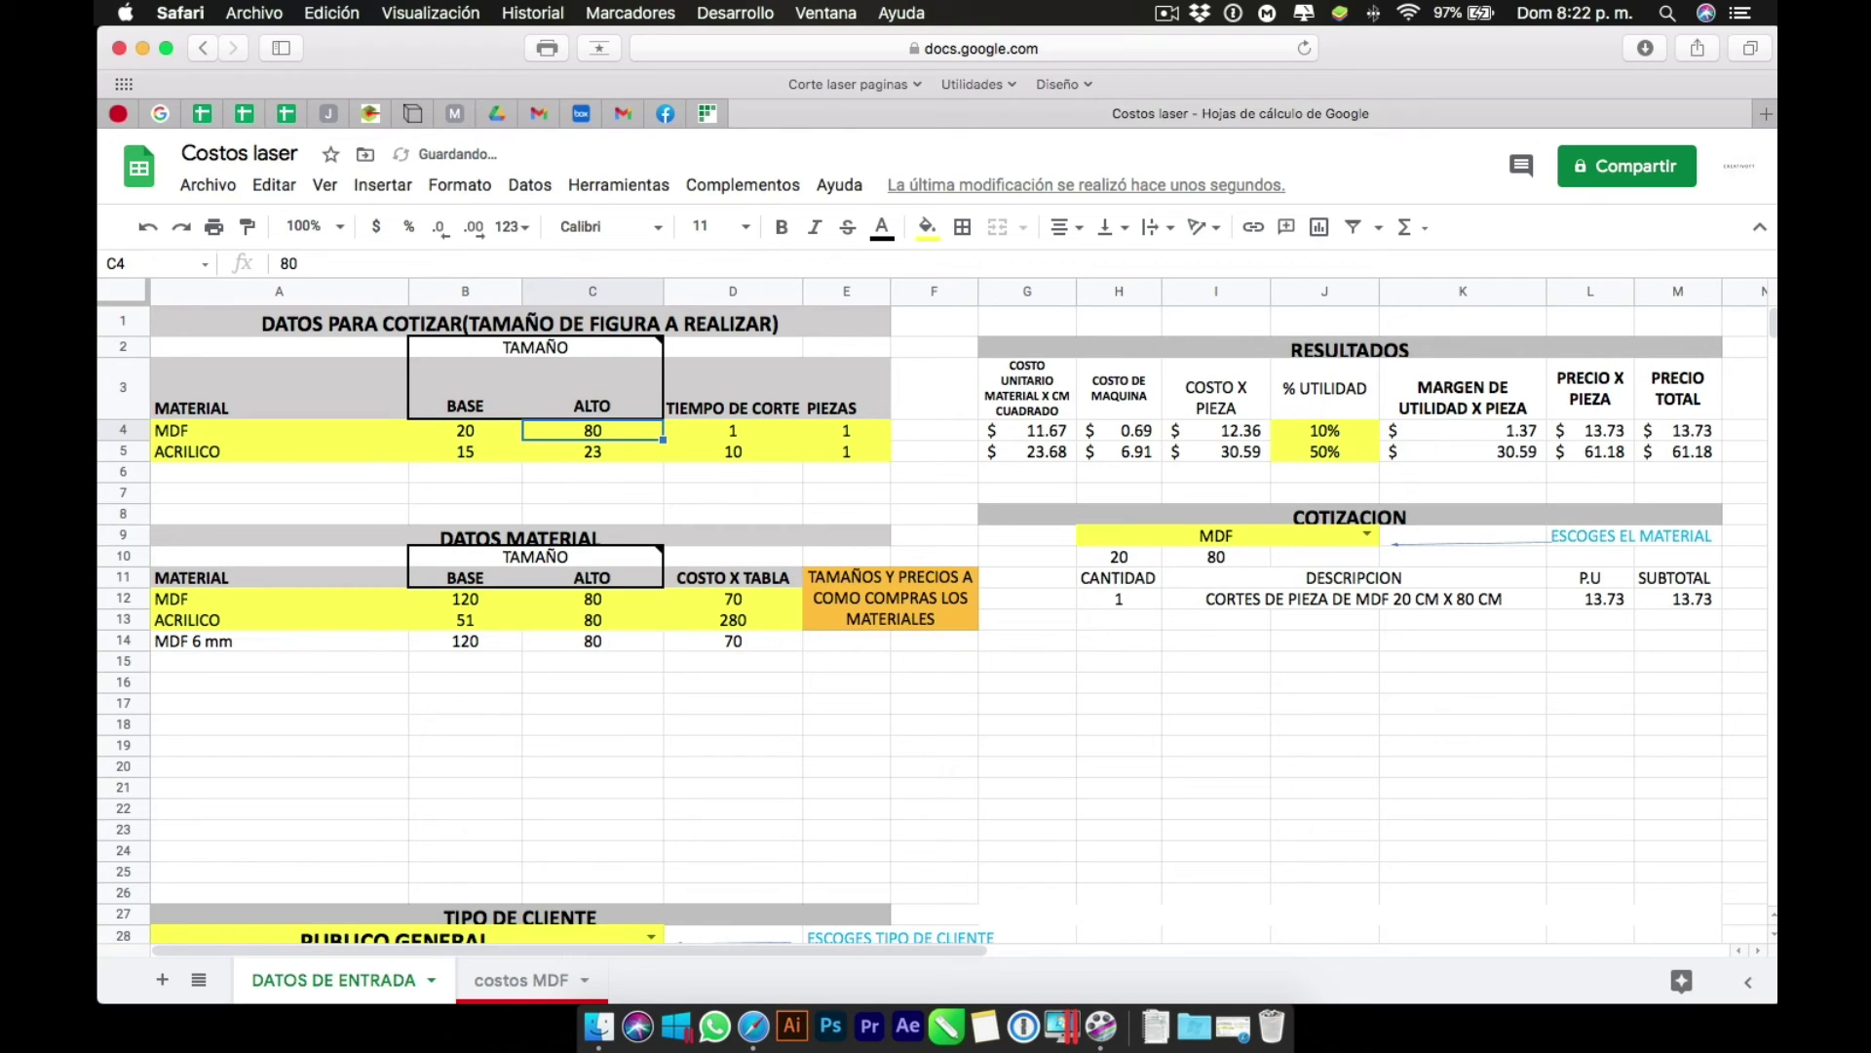
type("30")
key("Tab")
type("1")
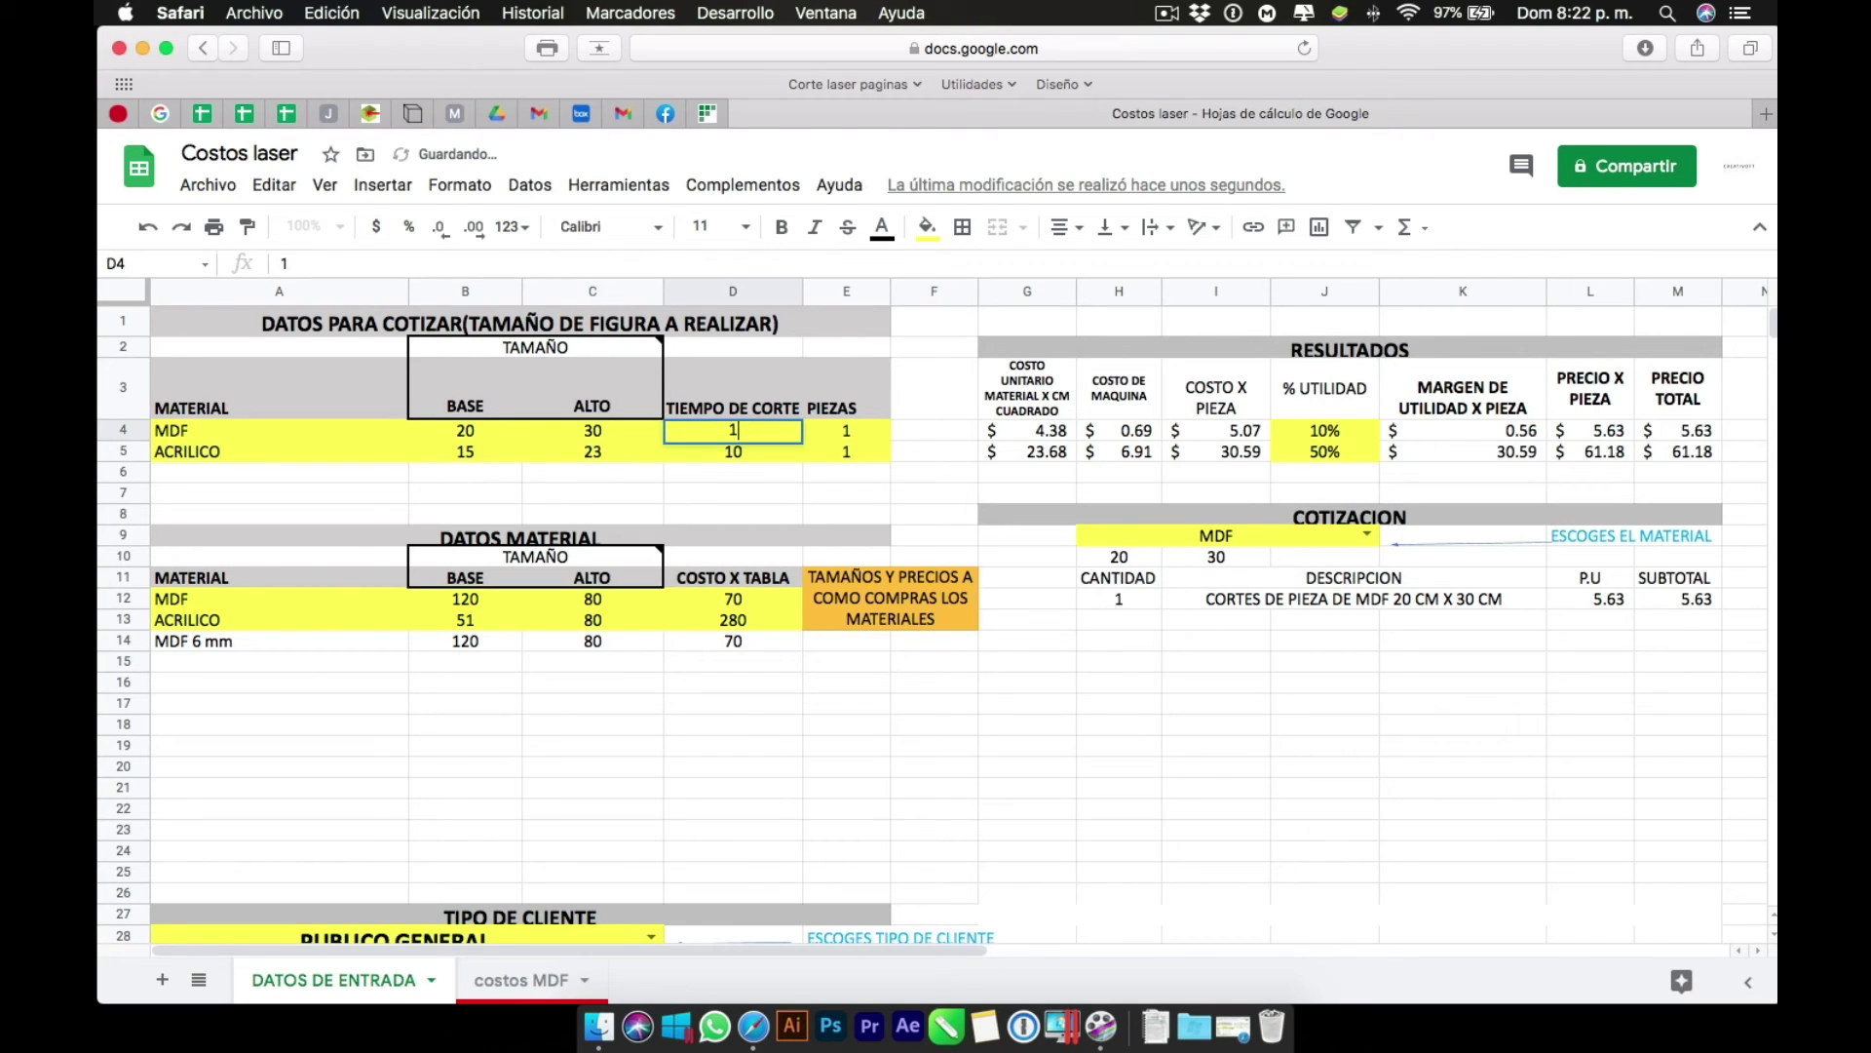
type("3")
key("Tab")
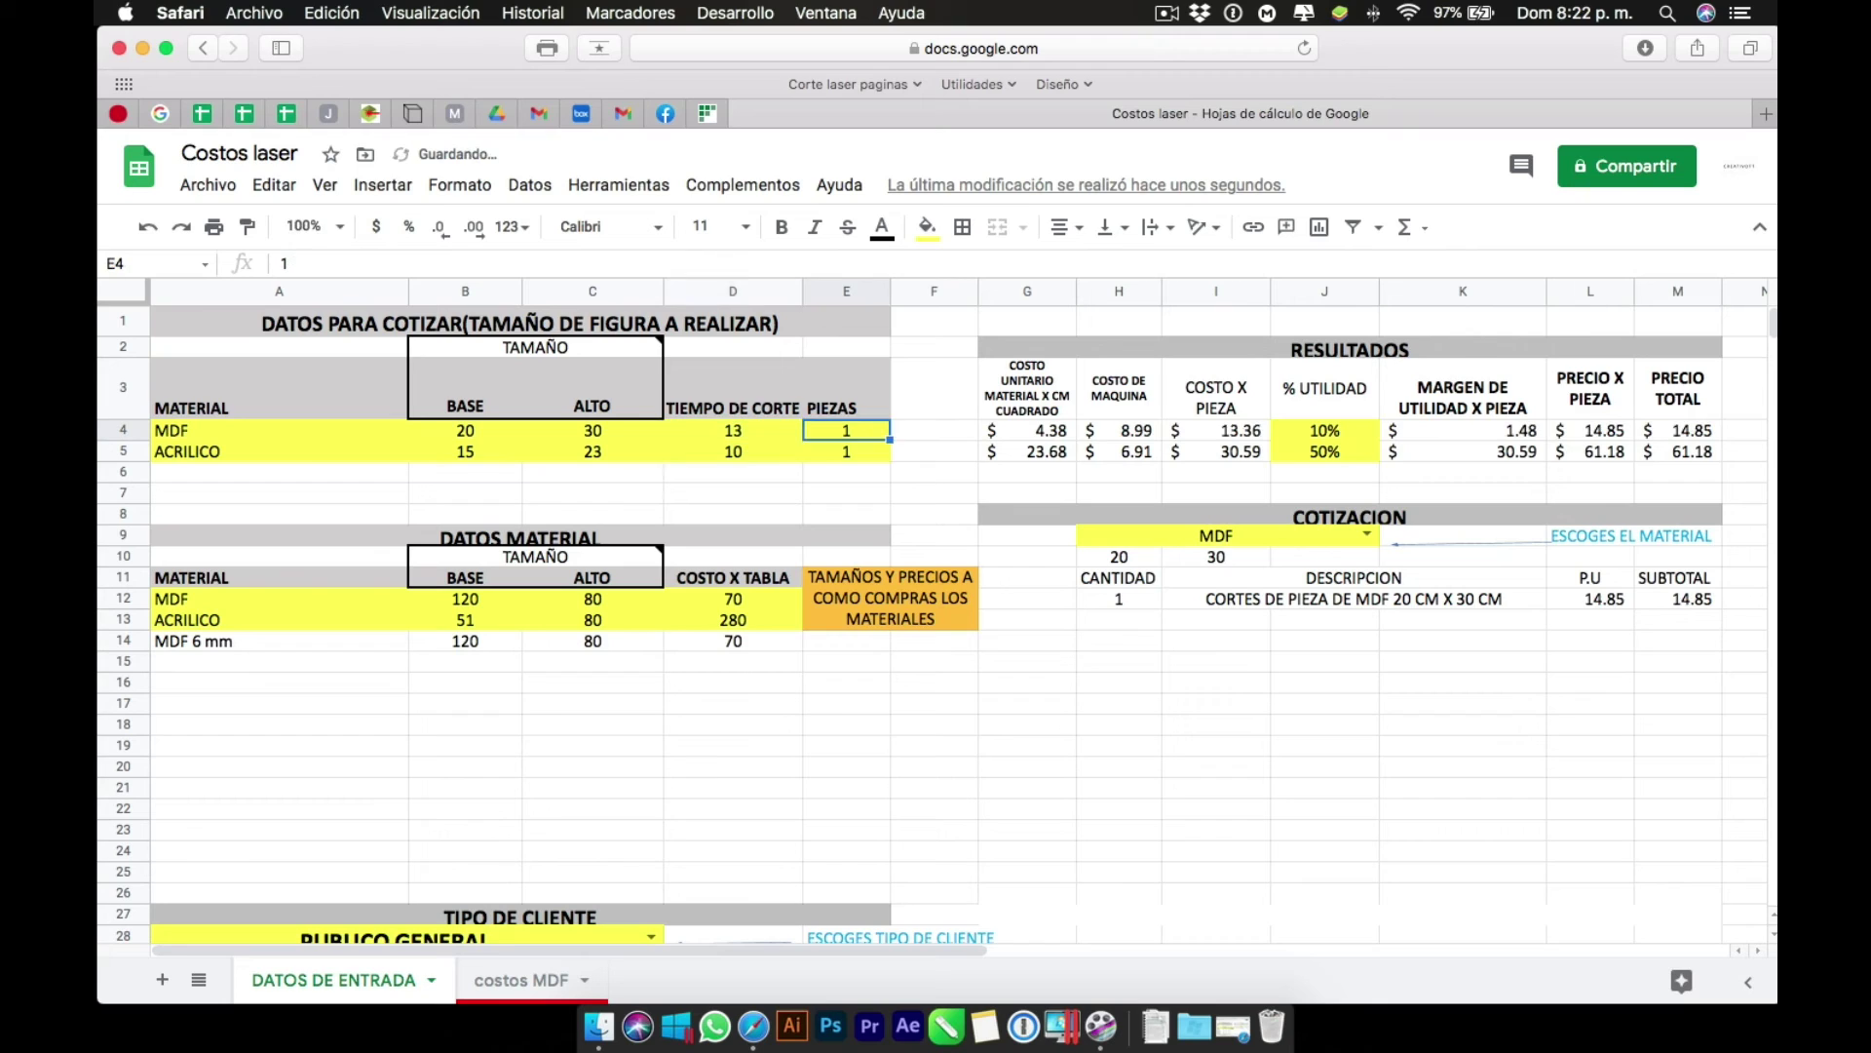
Compare the MDF row in DATOS MATERIAL with the MDF quote row, including its COSTO X TABLA.
left_click_drag(203, 599, 740, 606)
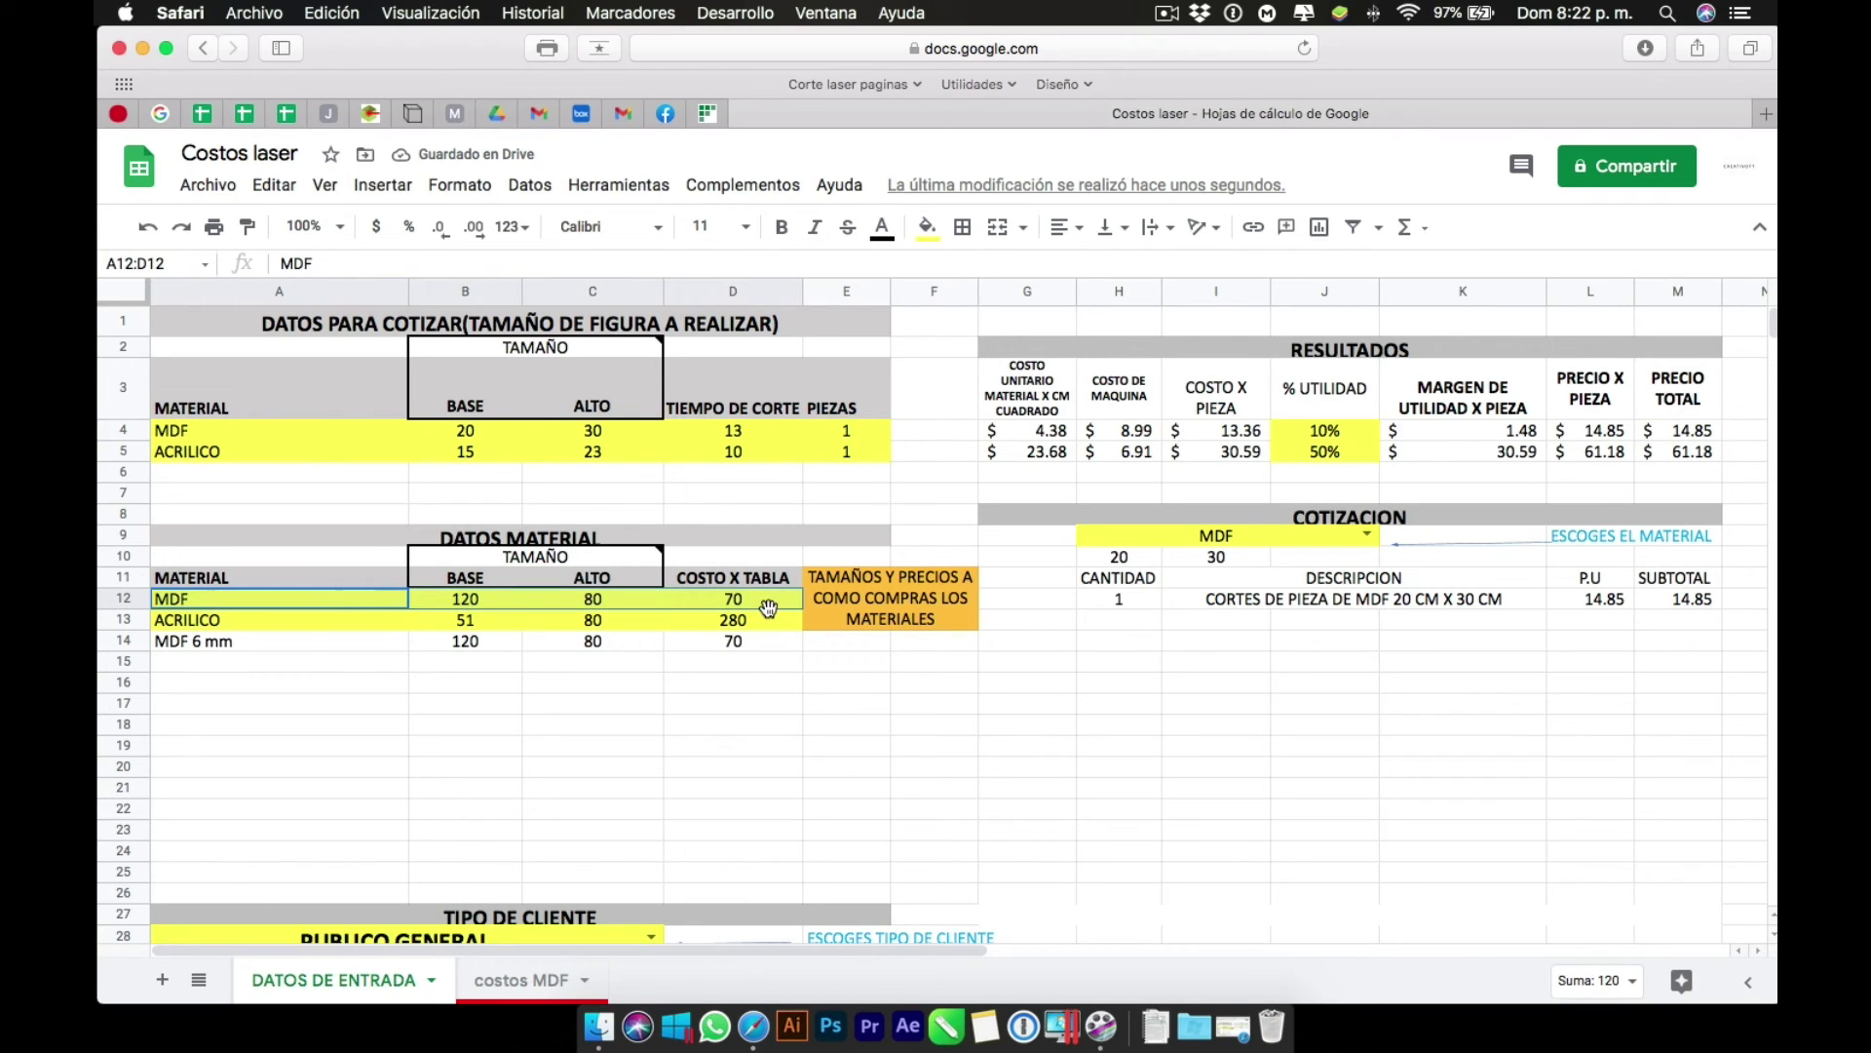
left_click(249, 435)
left_click_drag(248, 435, 872, 426)
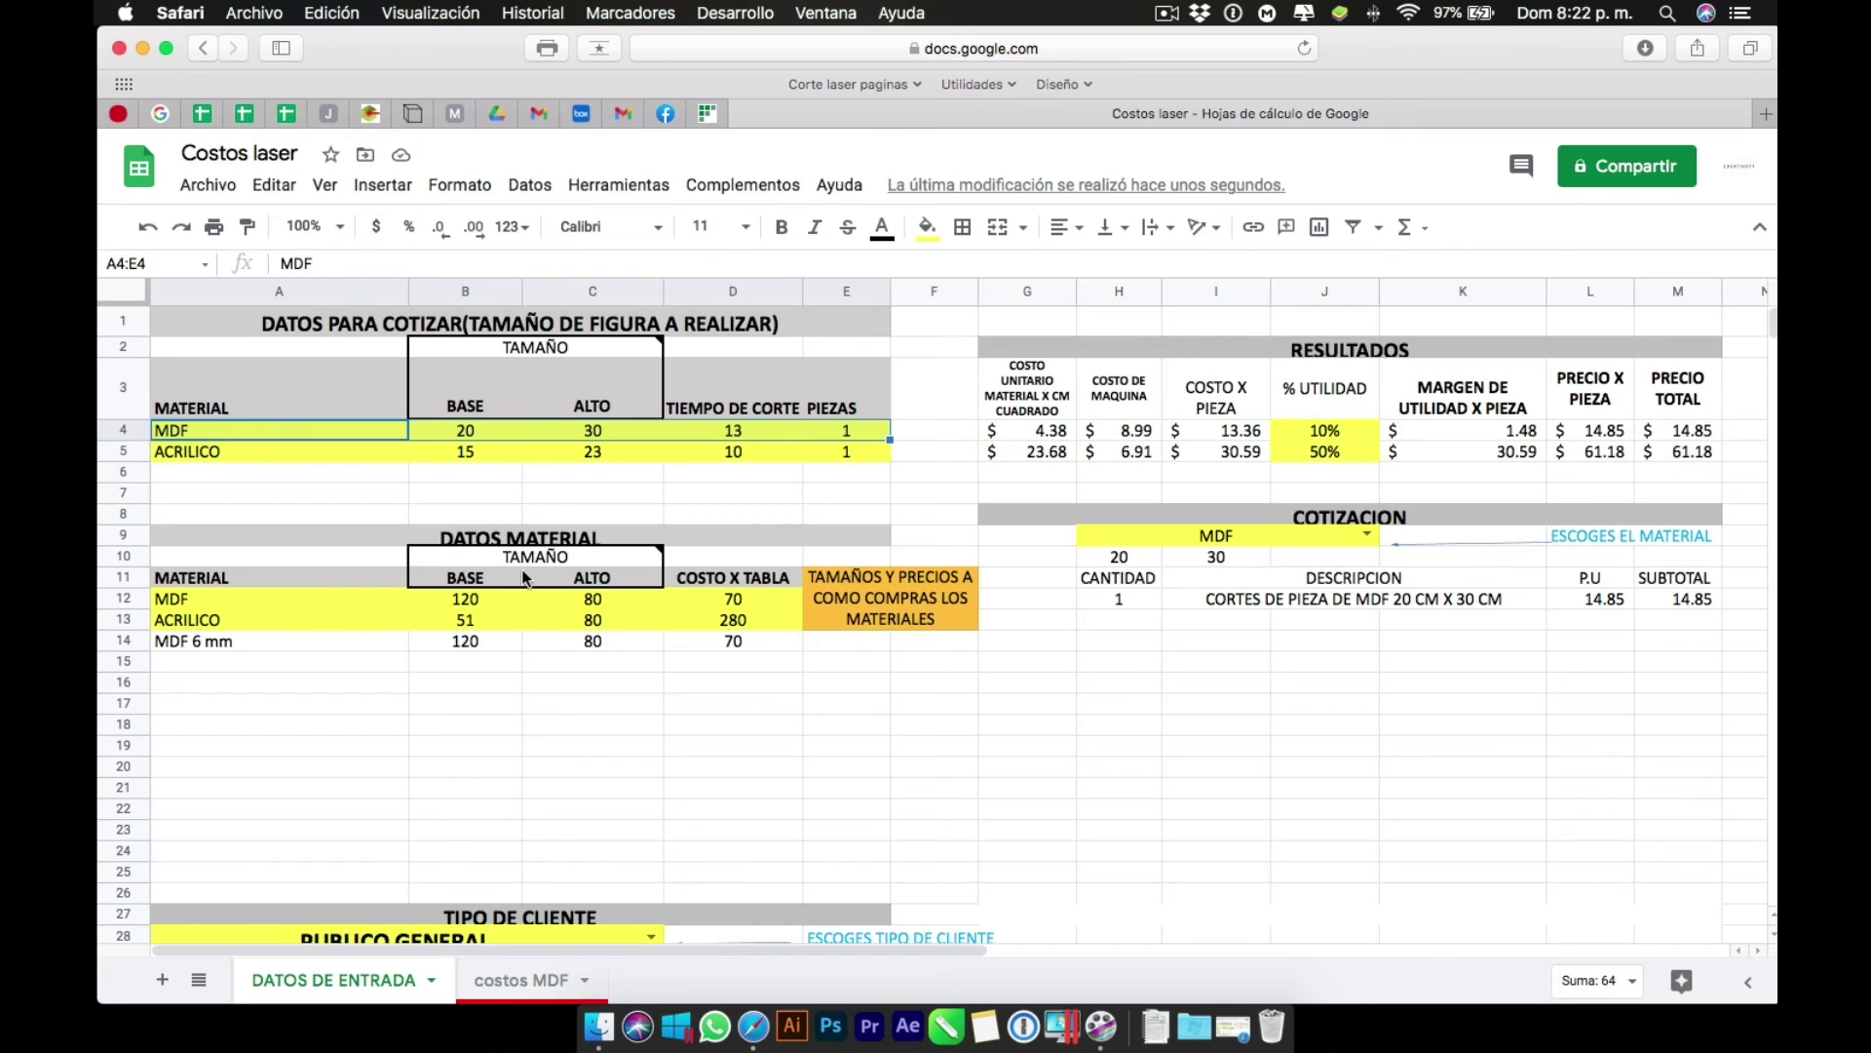
left_click_drag(281, 599, 765, 605)
left_click(765, 606)
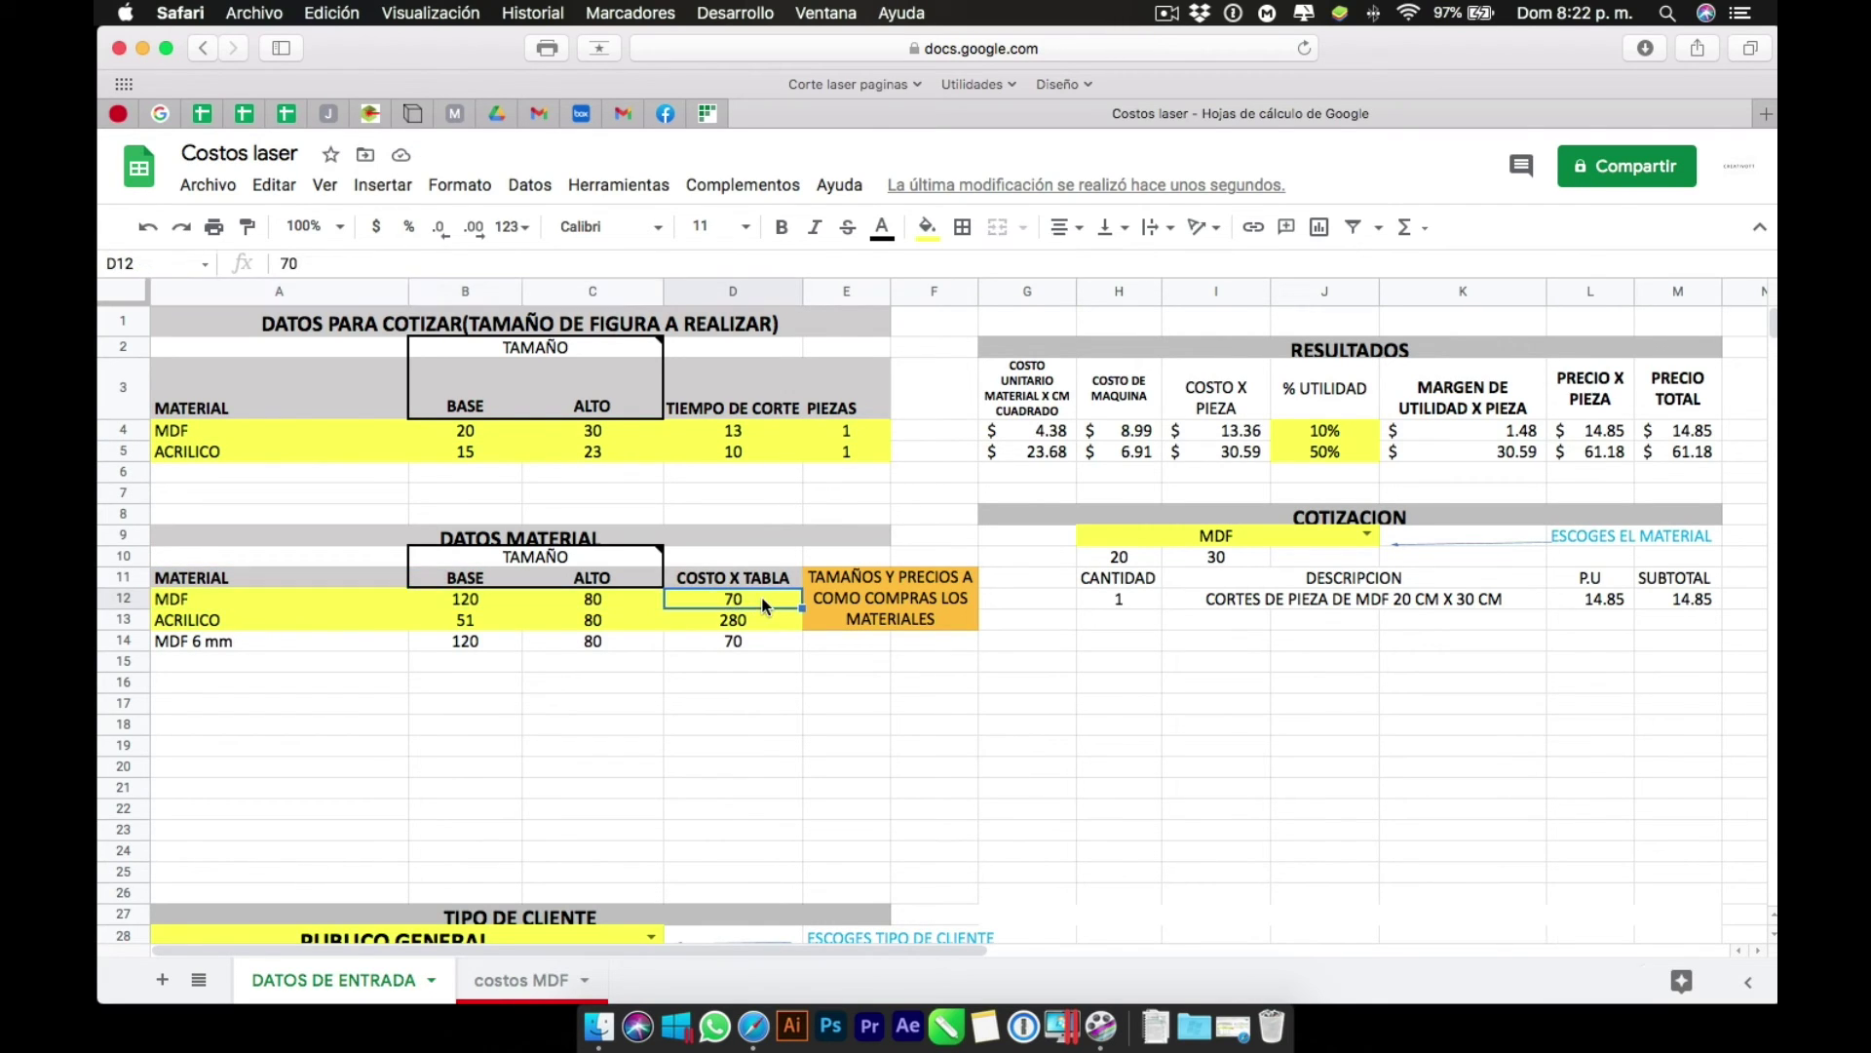
Examine how the MDF quote row and COSTO DE MAQUINA table feed its material cost, machine cost and COSTO X PIEZA formulas in RESULTADOS.
left_click_drag(266, 424, 740, 435)
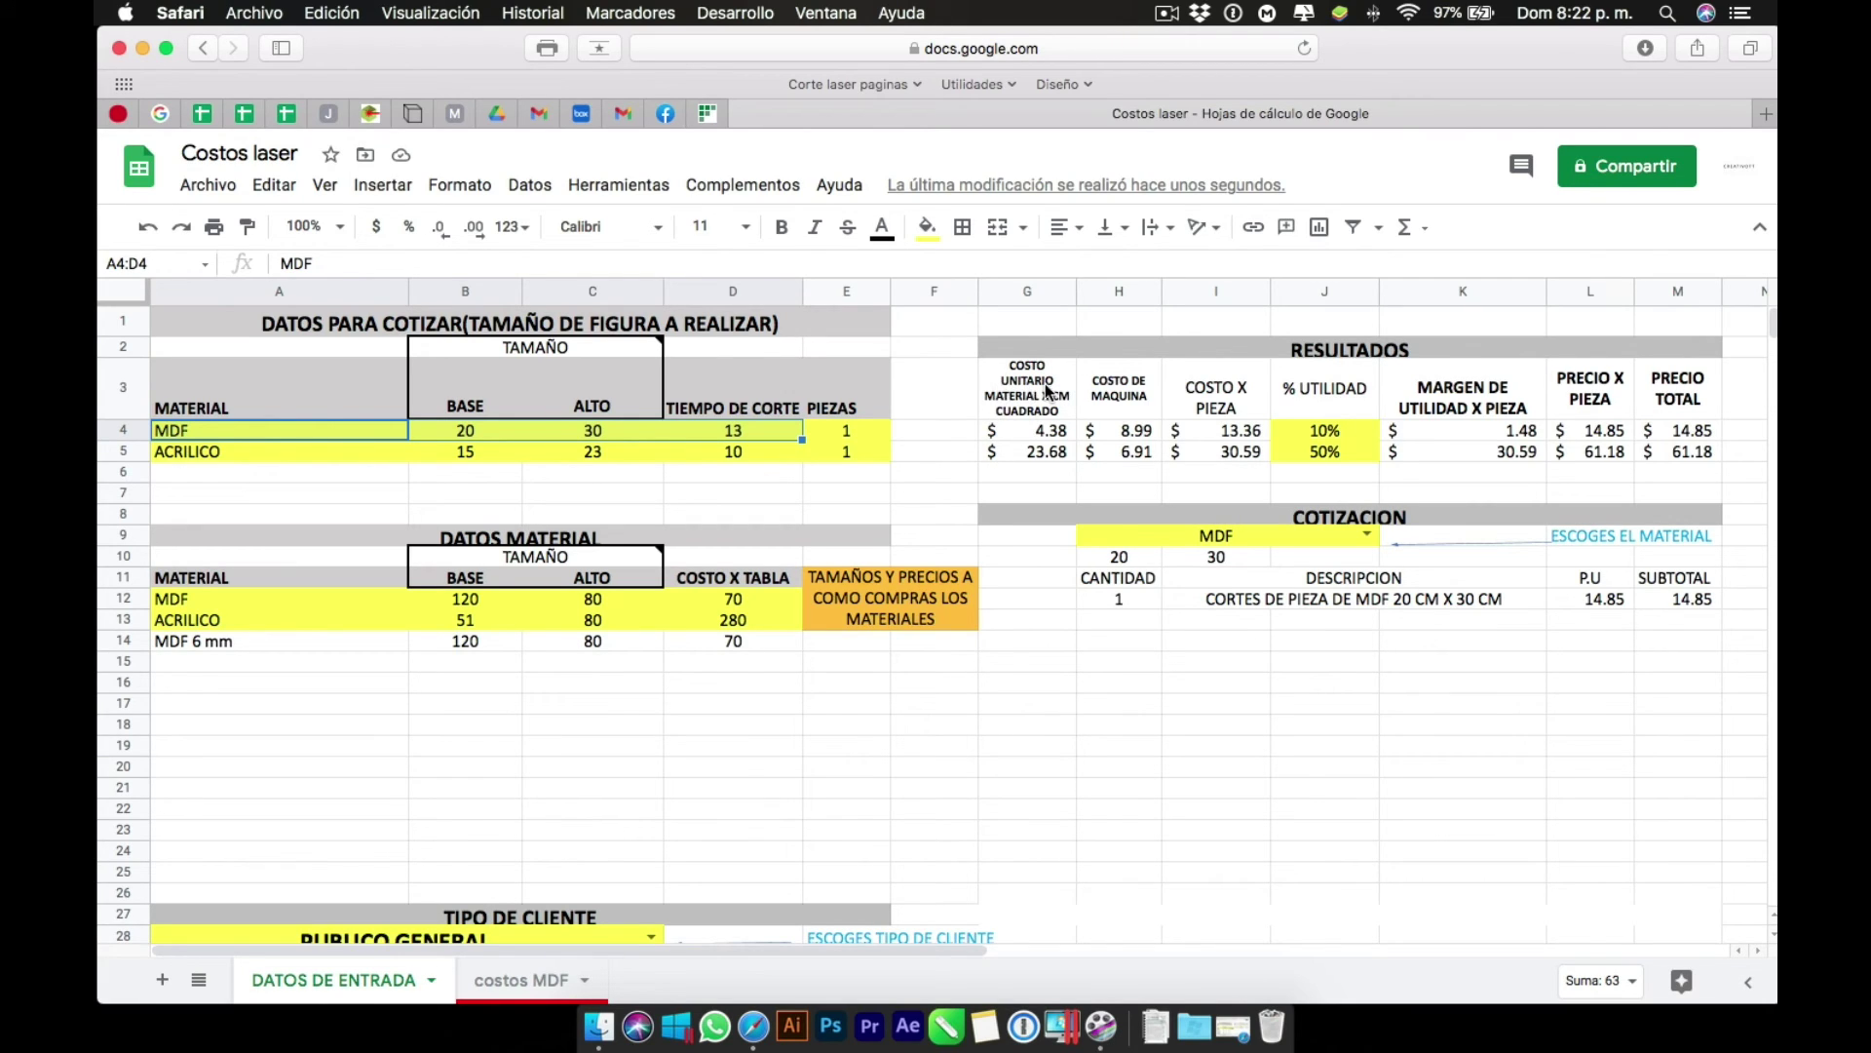
left_click(1041, 433)
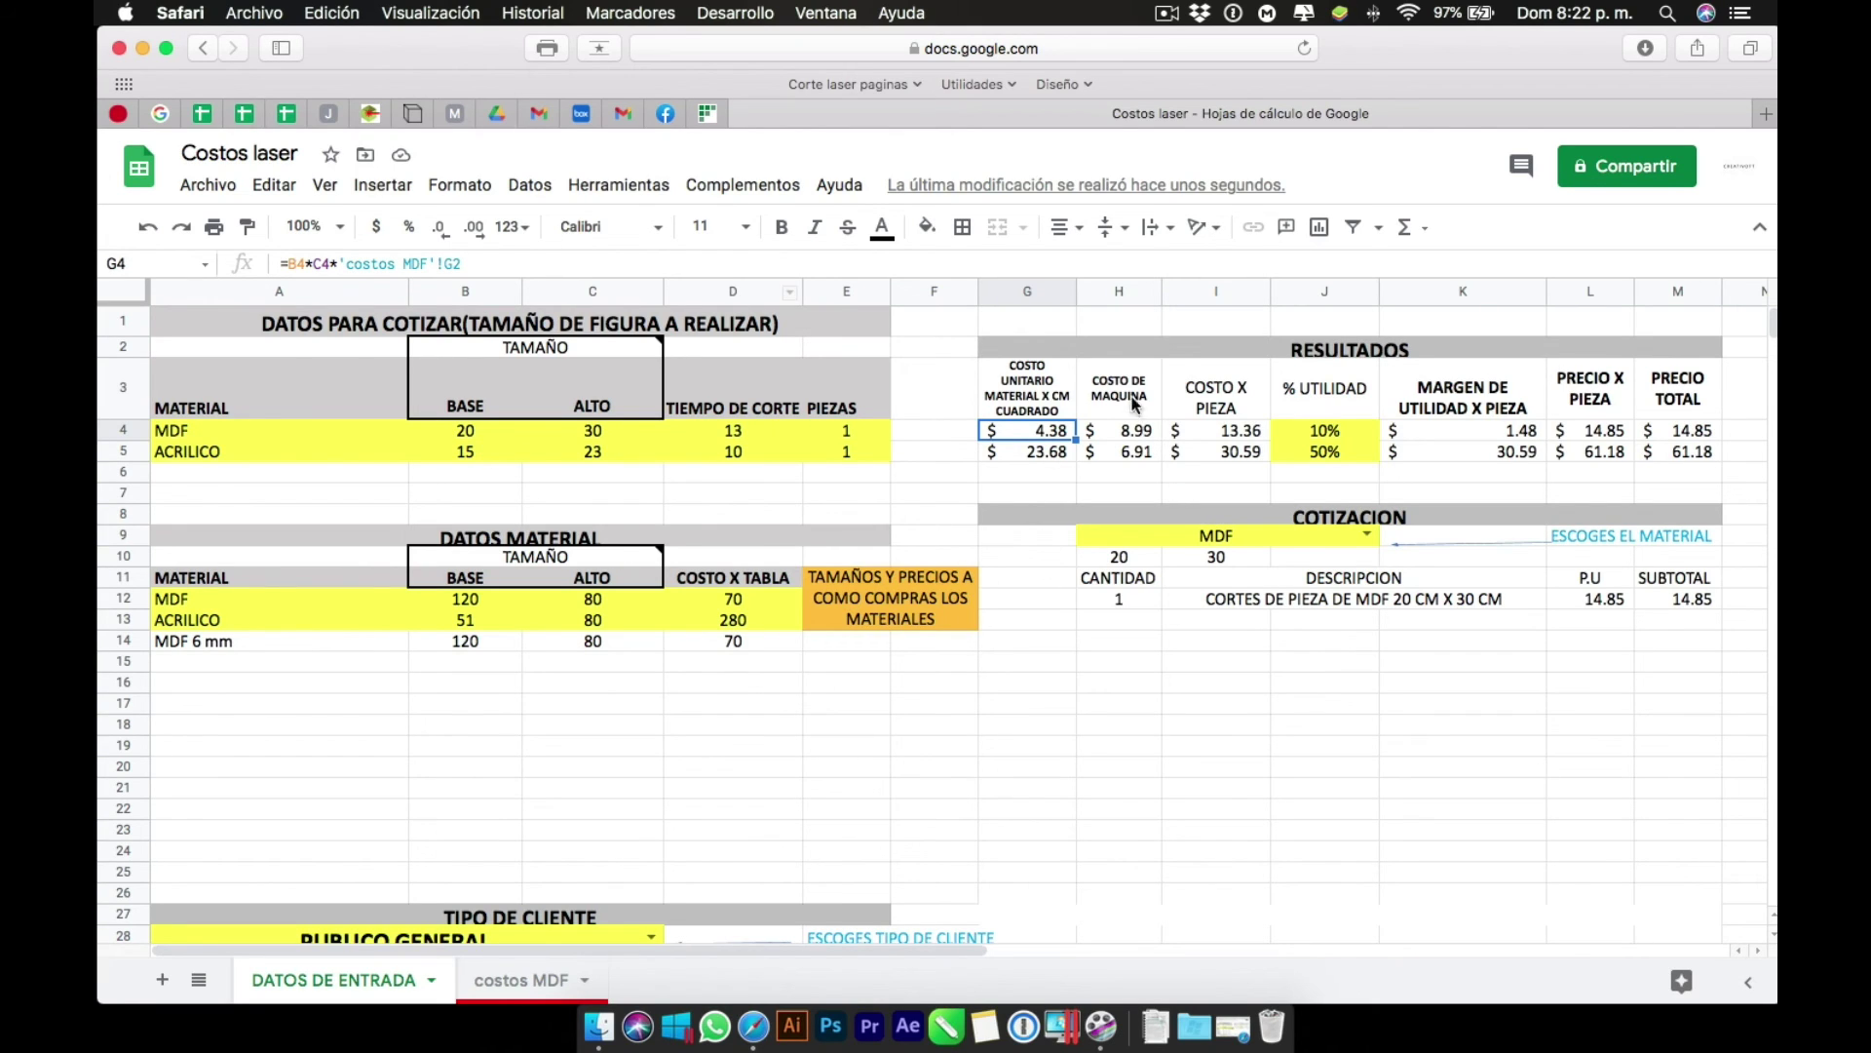
left_click(1128, 439)
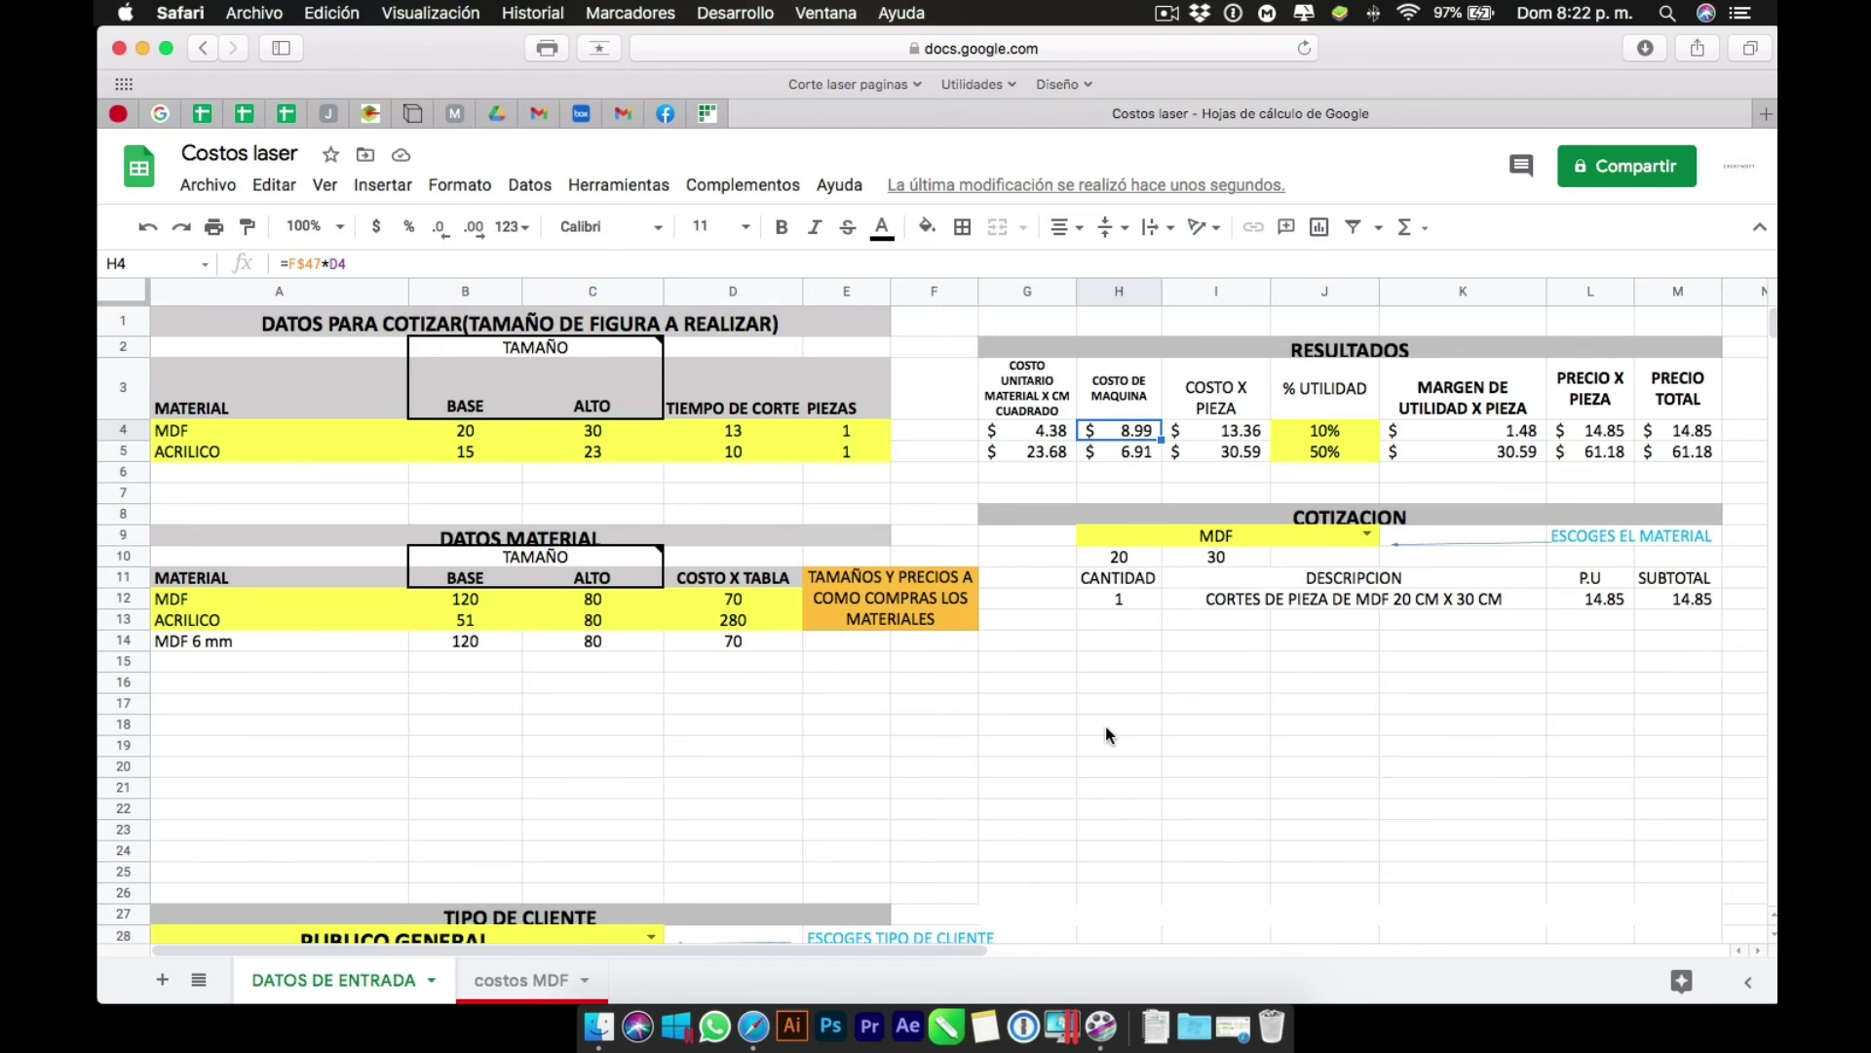
scroll(1105, 726, "down", 5)
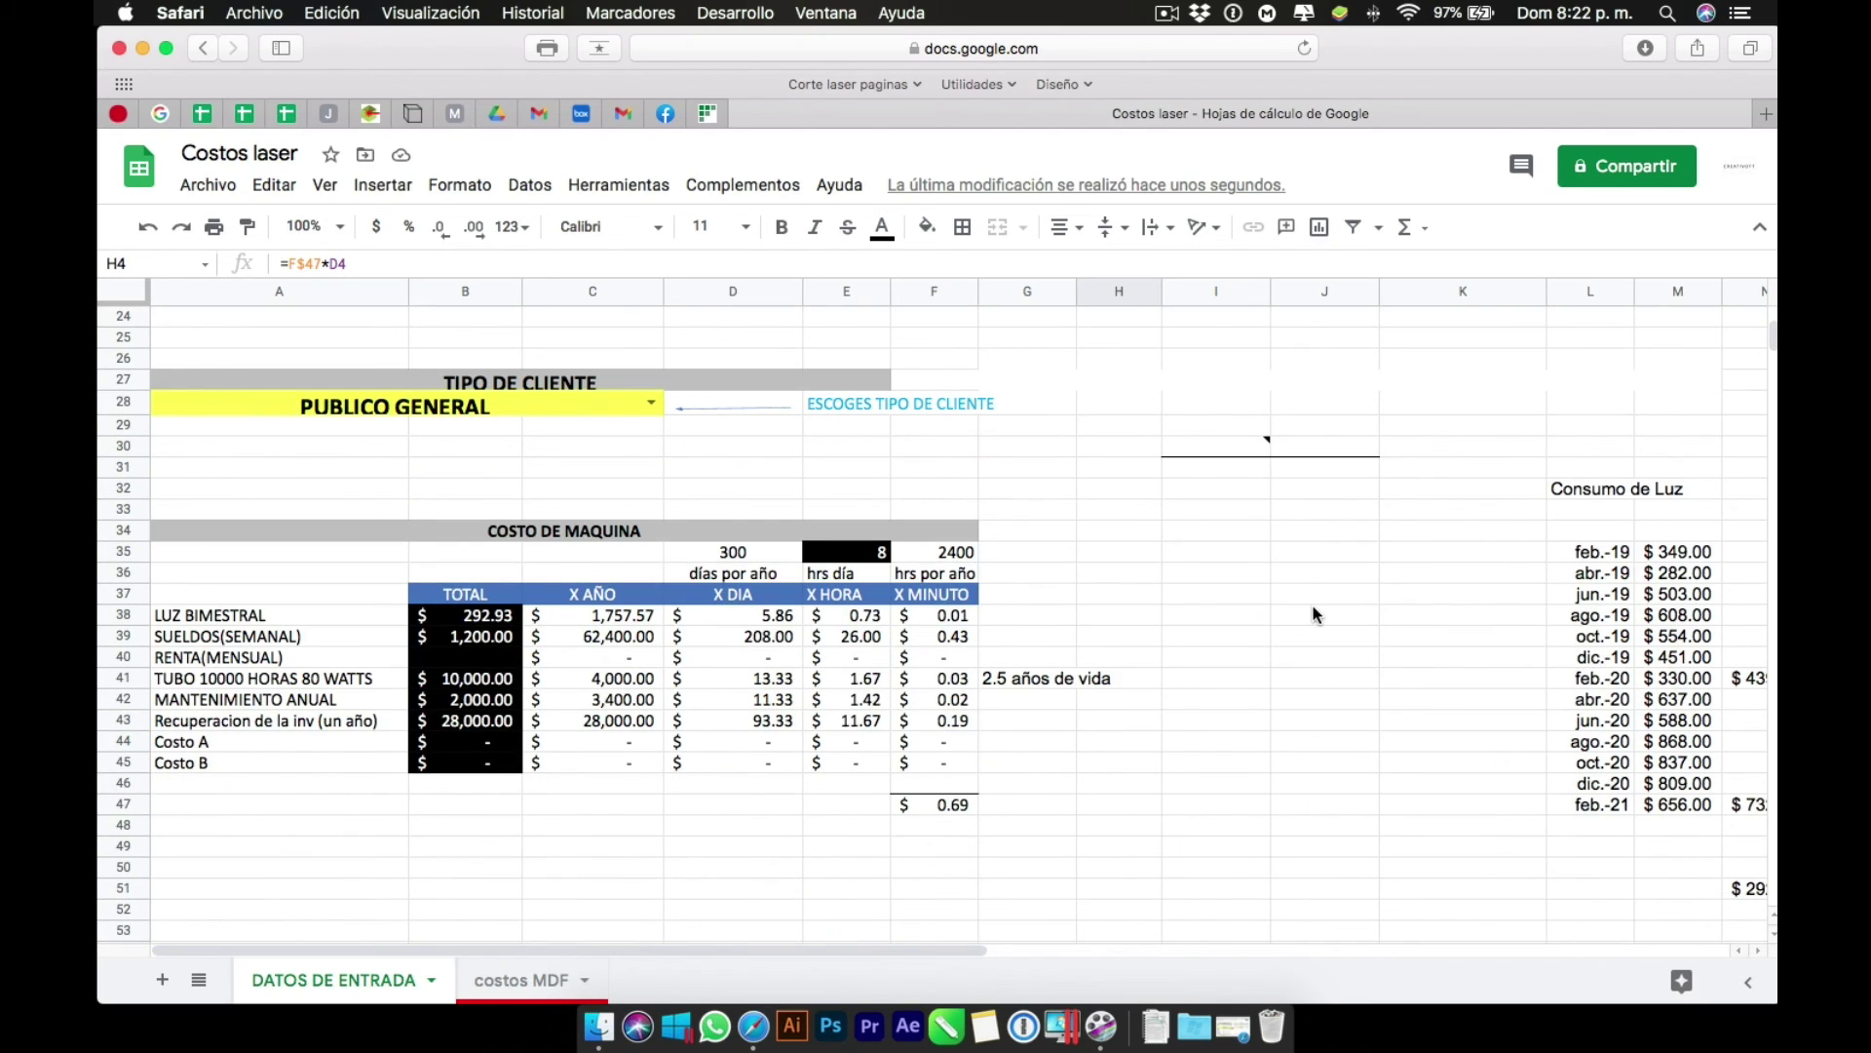
scroll(1043, 585, "up", 5)
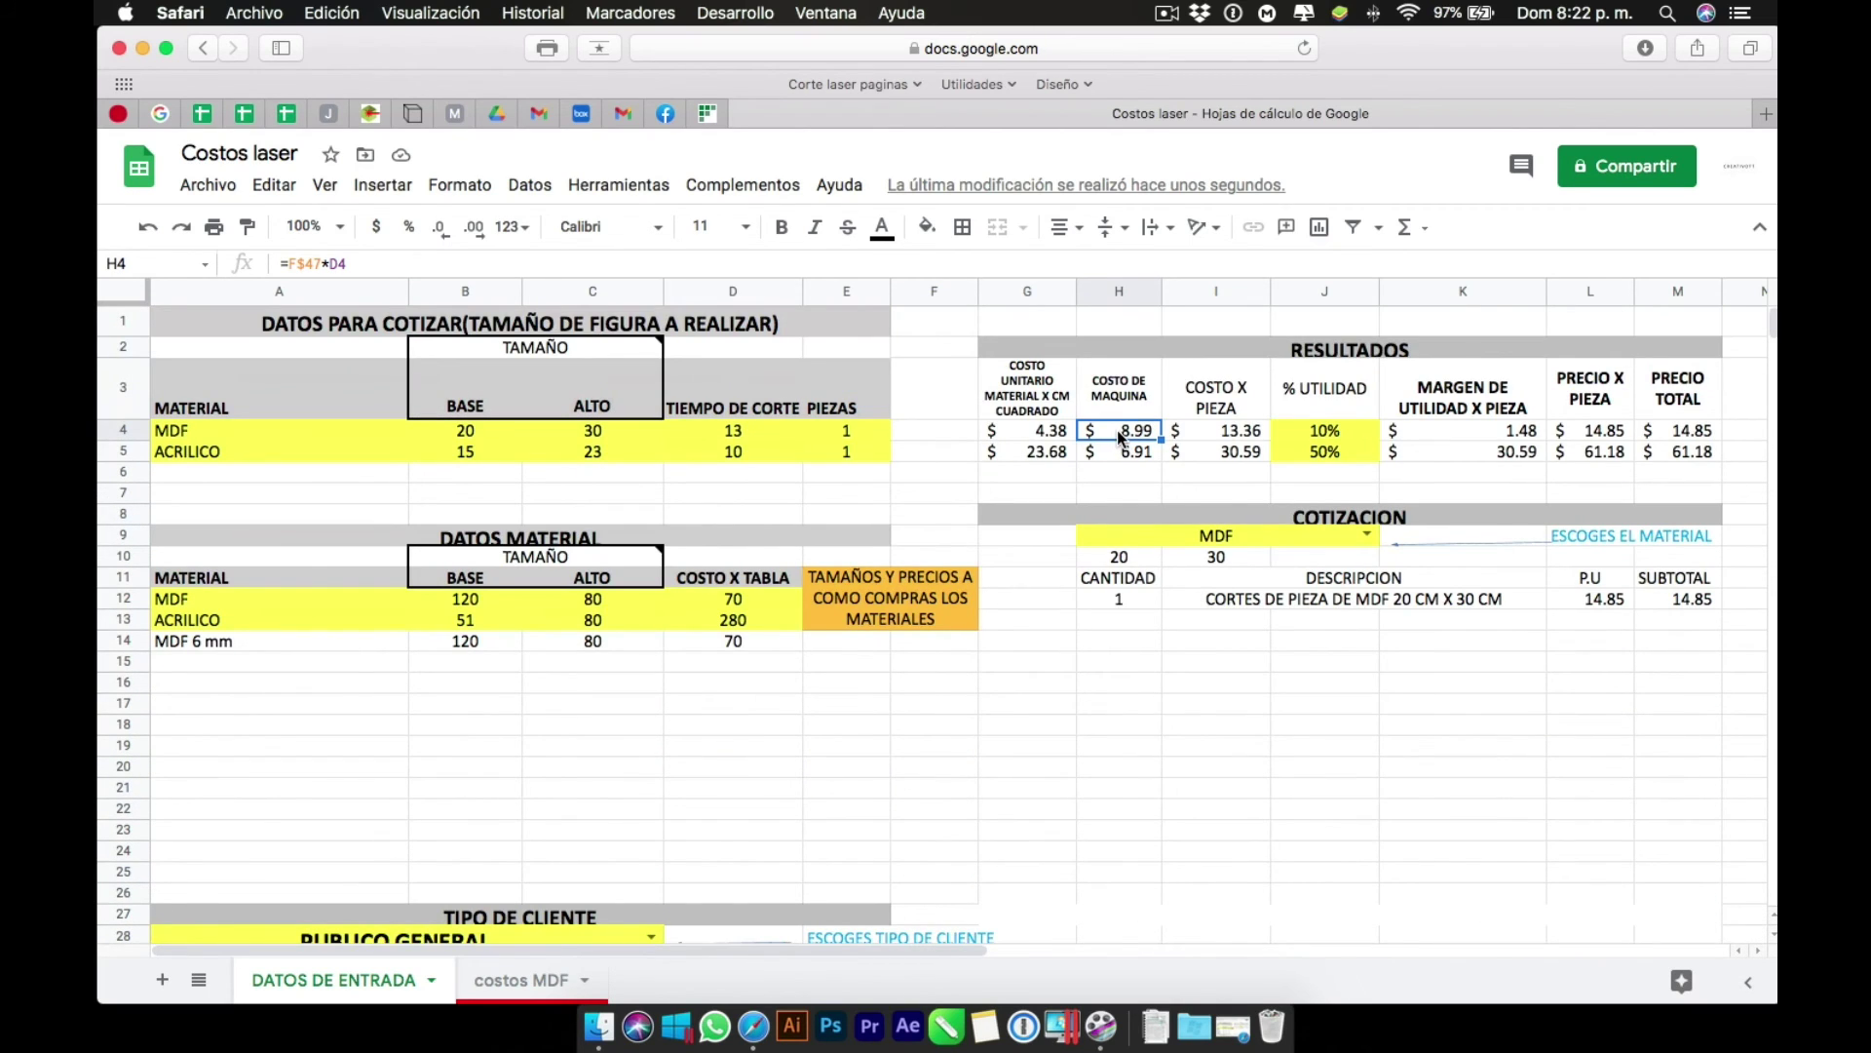
left_click(1233, 441)
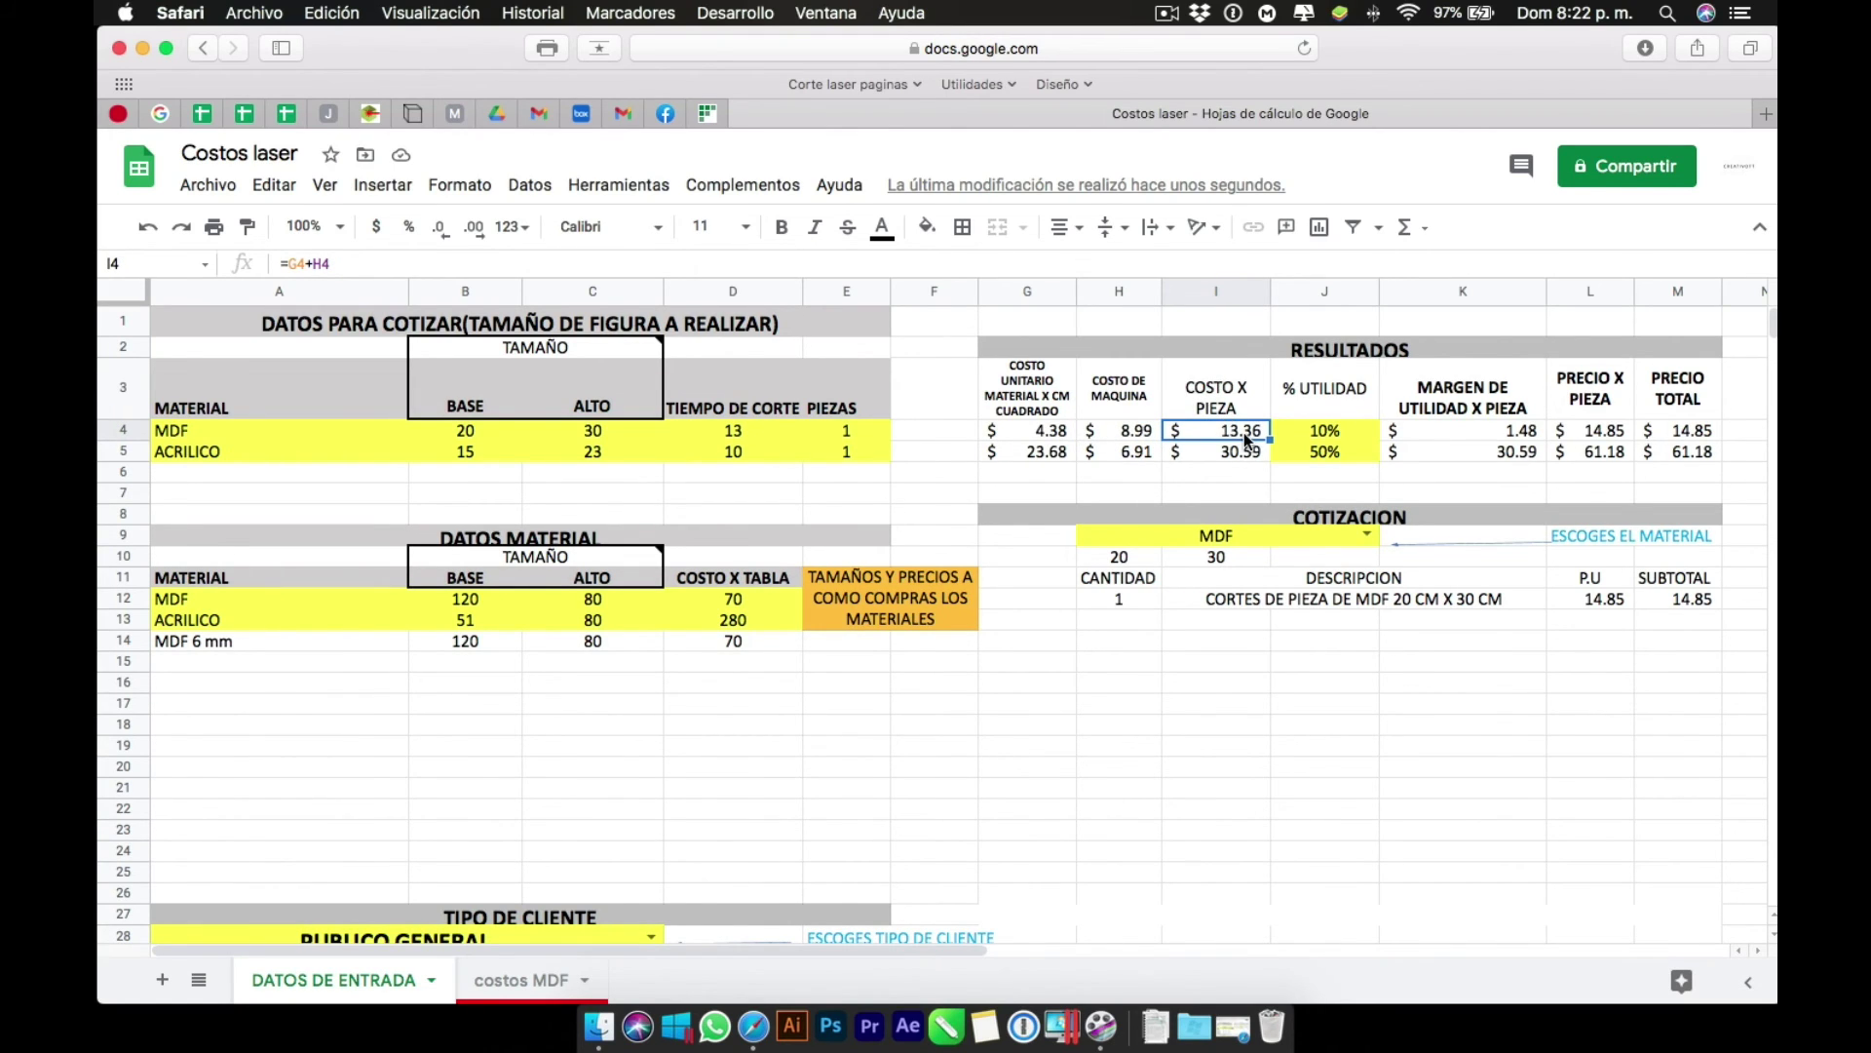
Set the MDF row's % UTILIDAD in RESULTADOS to 80%.
left_click(1326, 441)
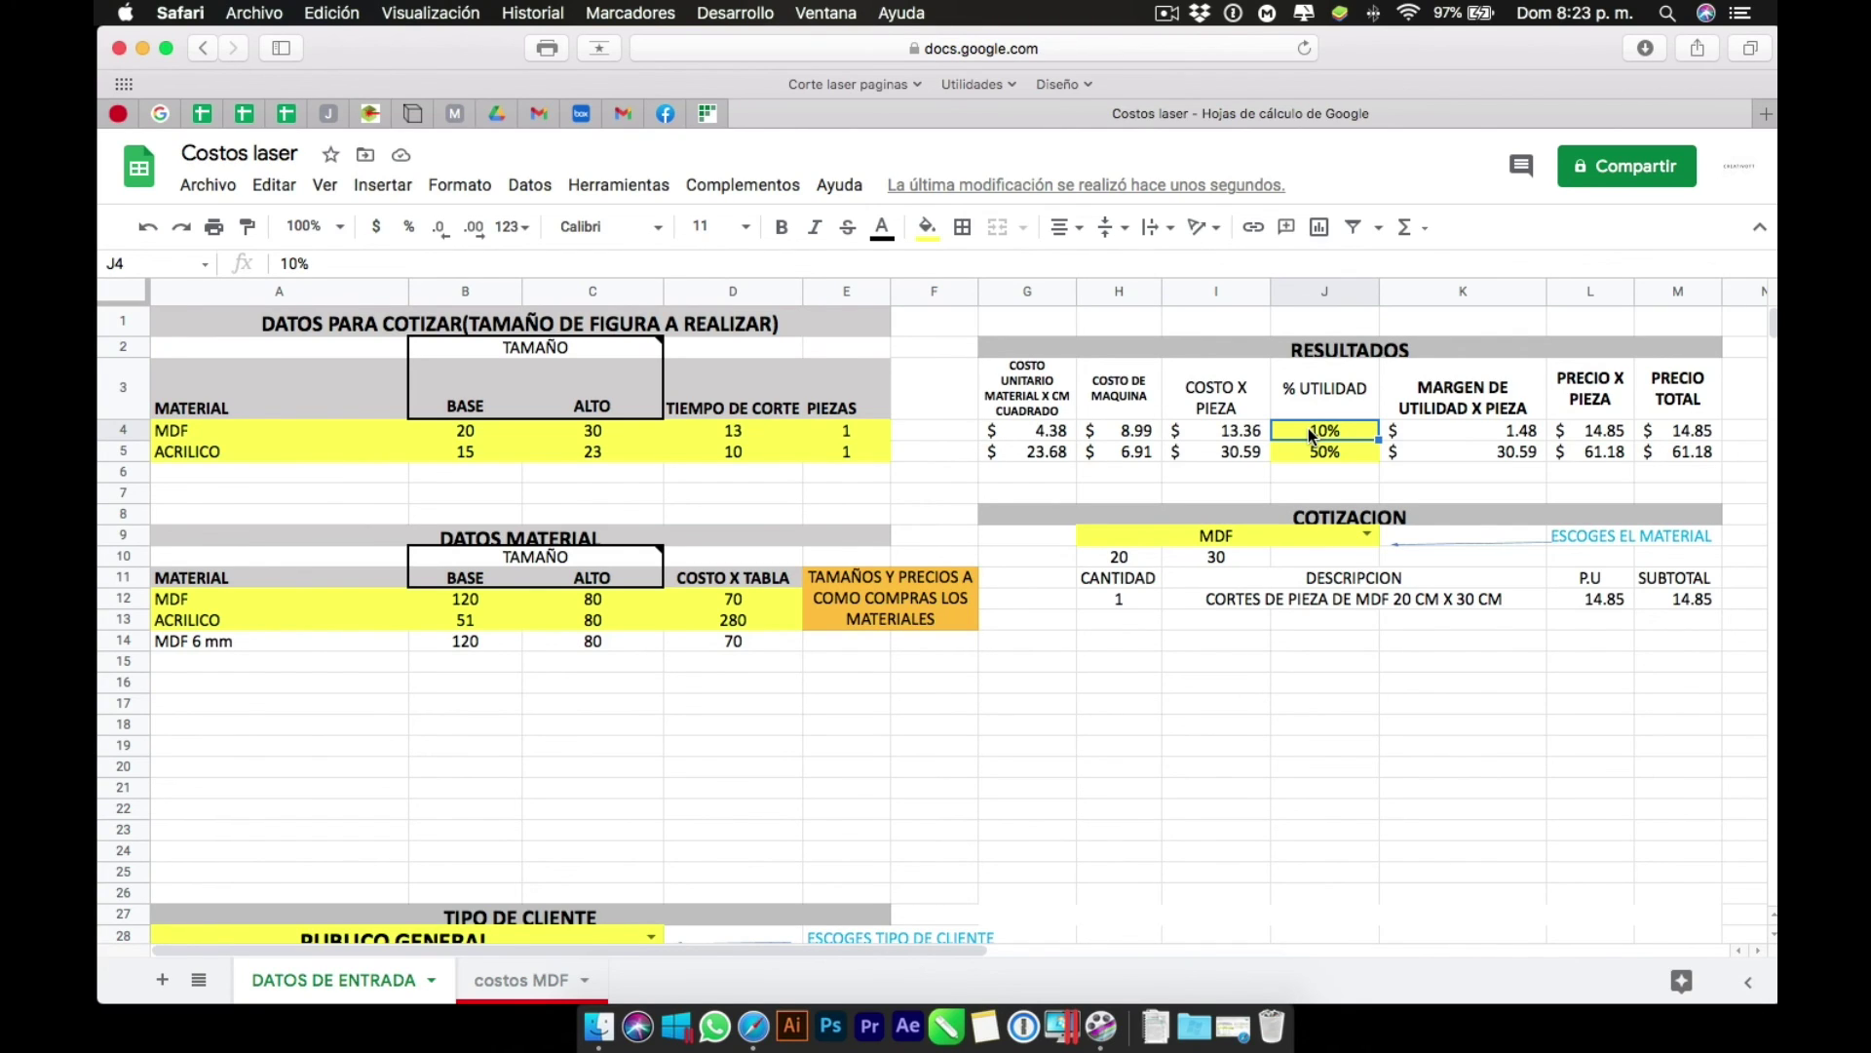
type("80")
key("Return")
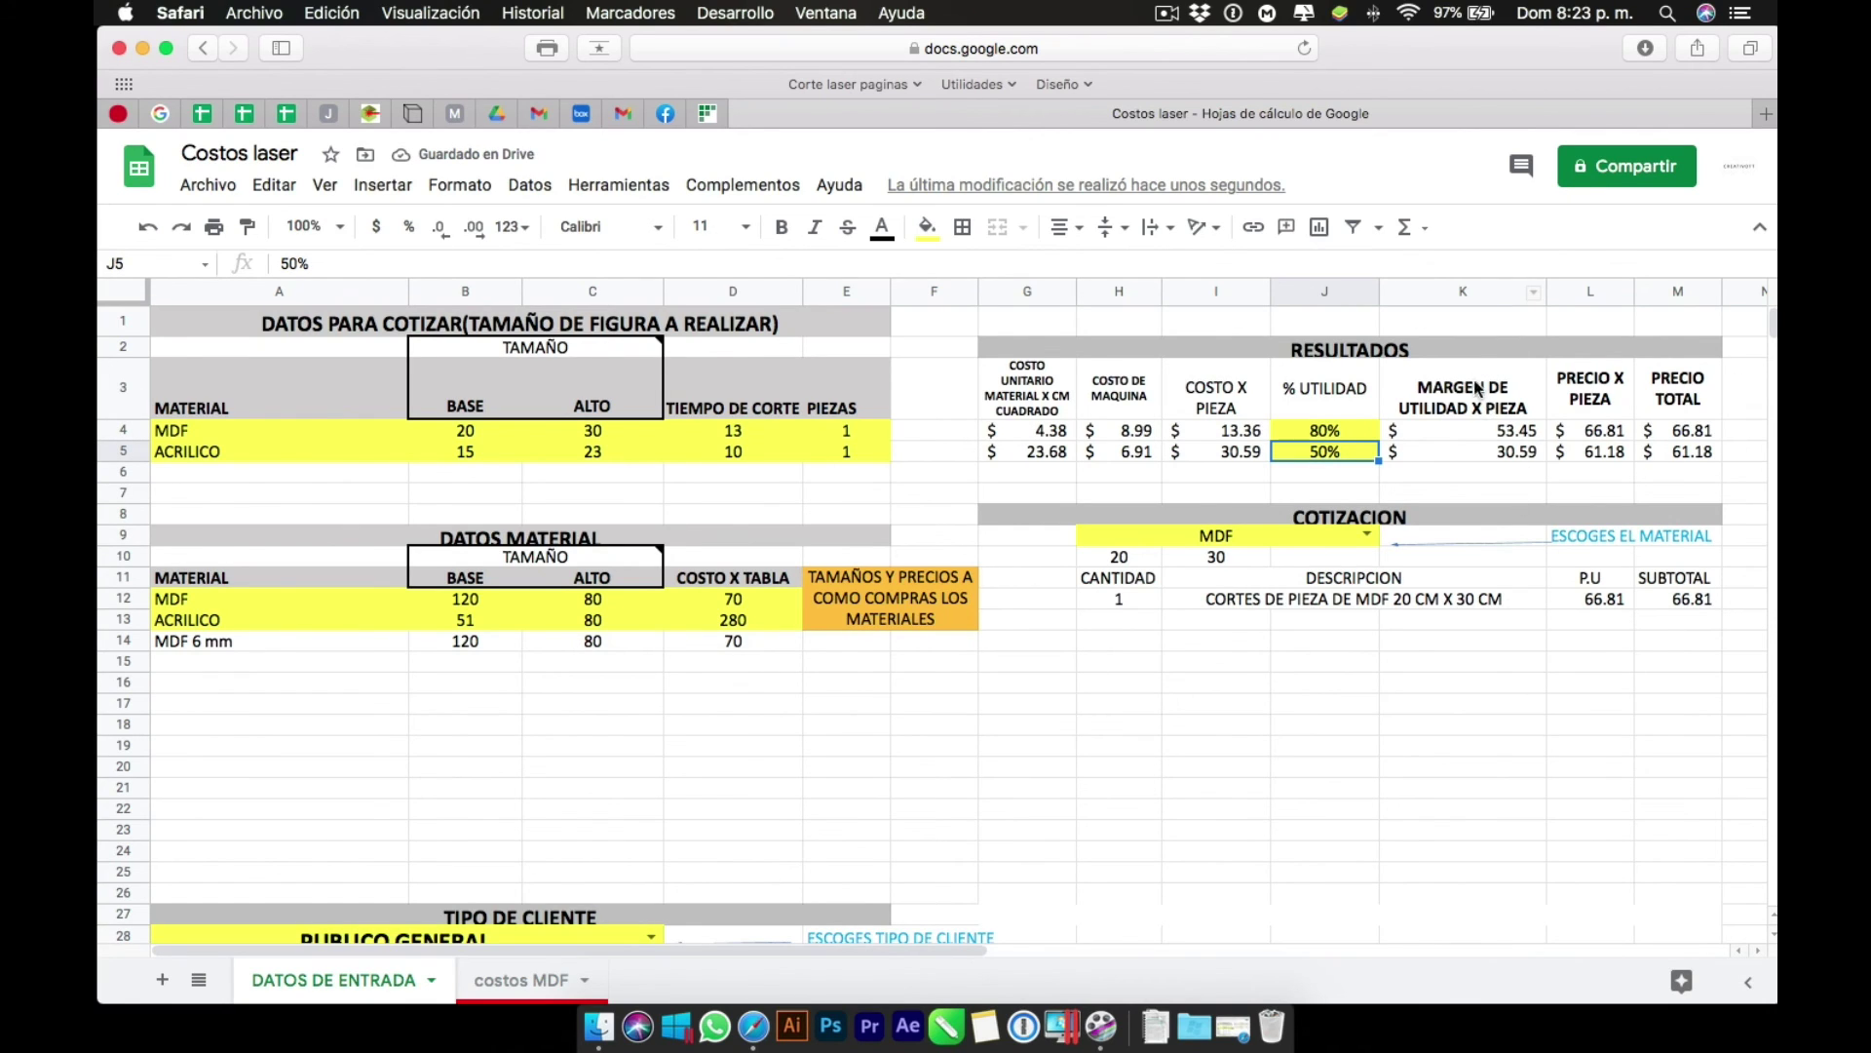
Examine the MDF row's profit margin, cost per piece, machine cost and material cost alongside its cutting time and BASE.
left_click(1501, 433)
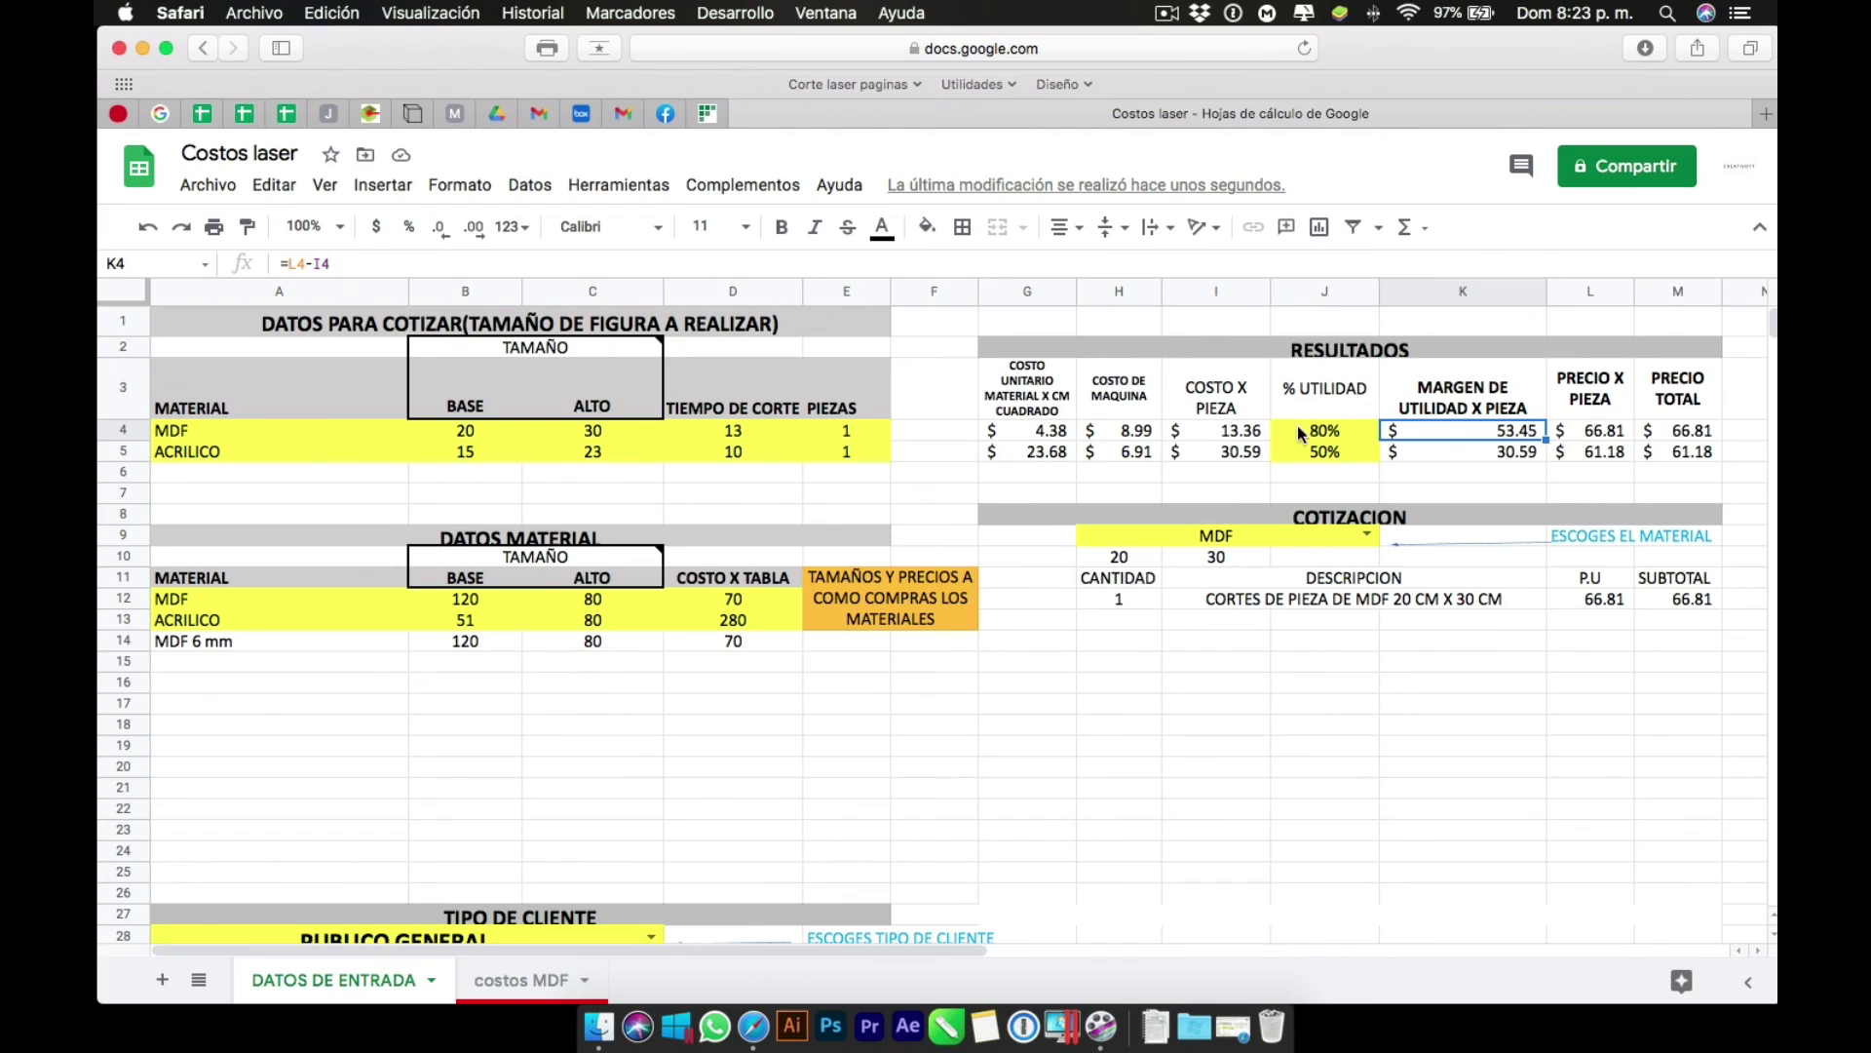
left_click(1225, 433)
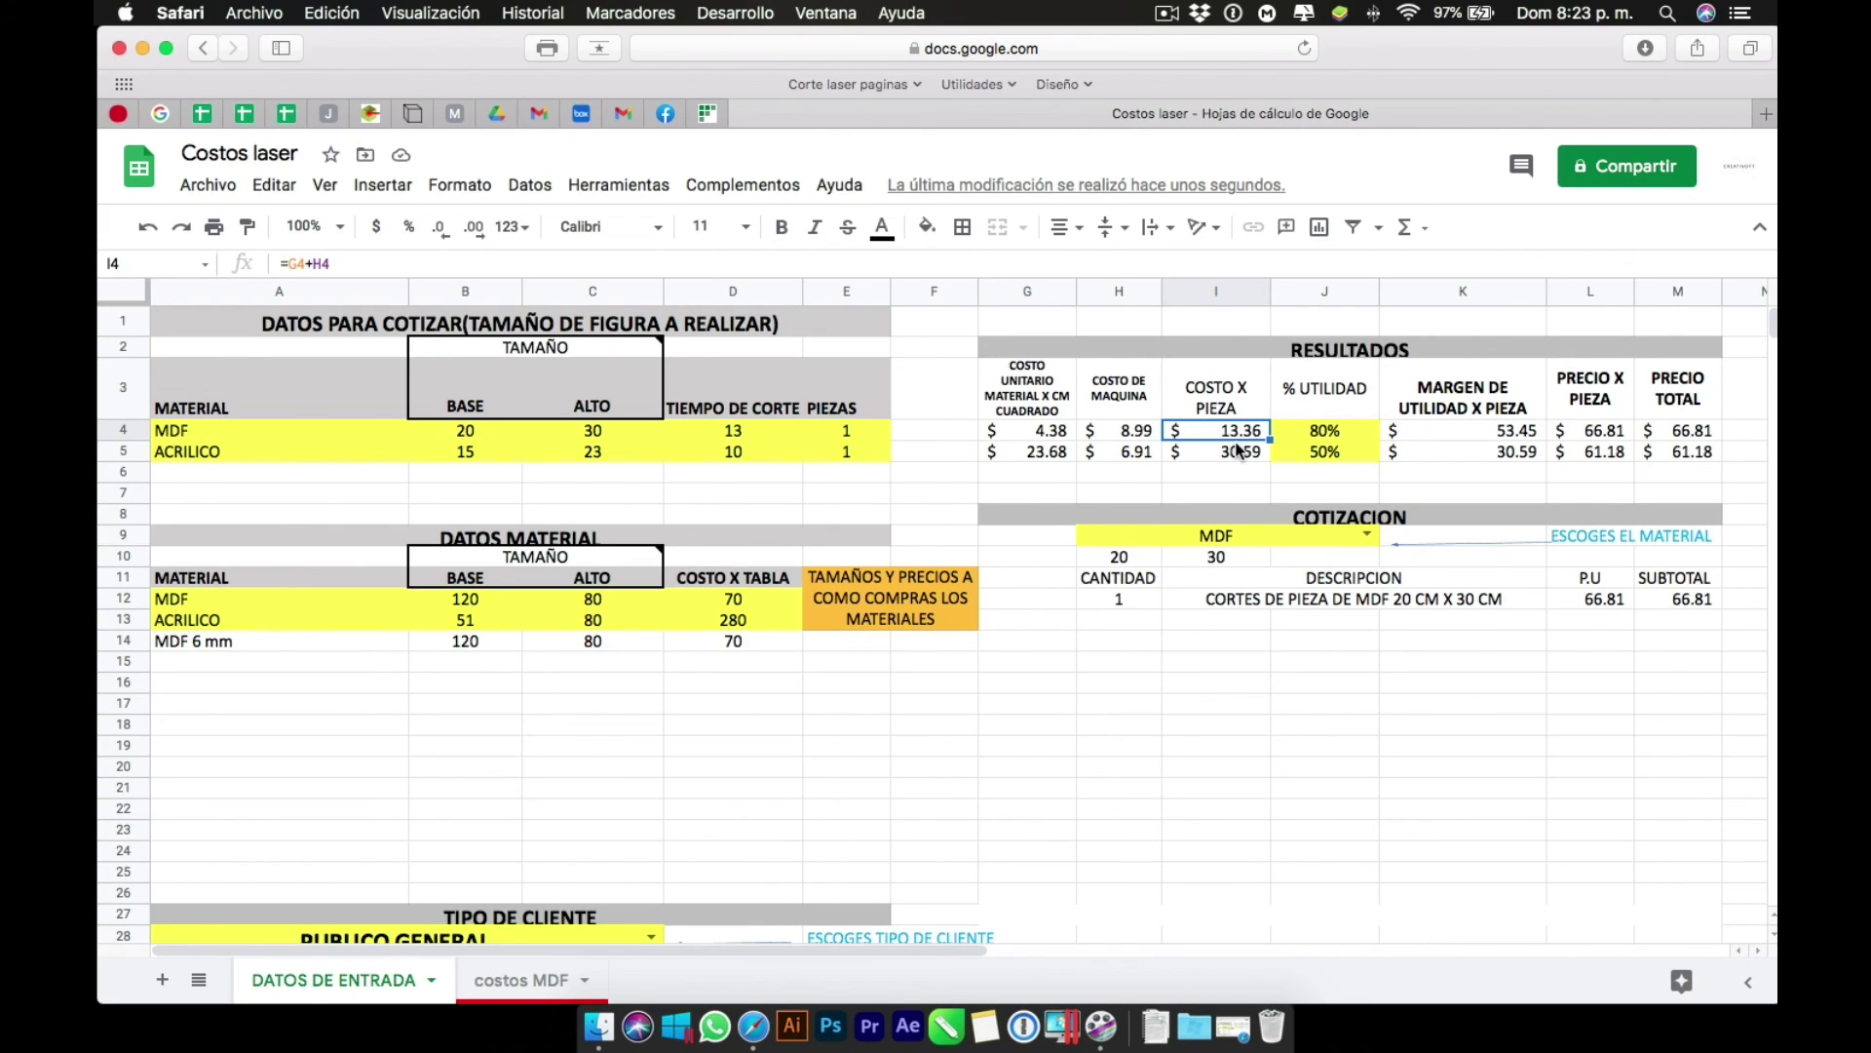
left_click(1140, 444)
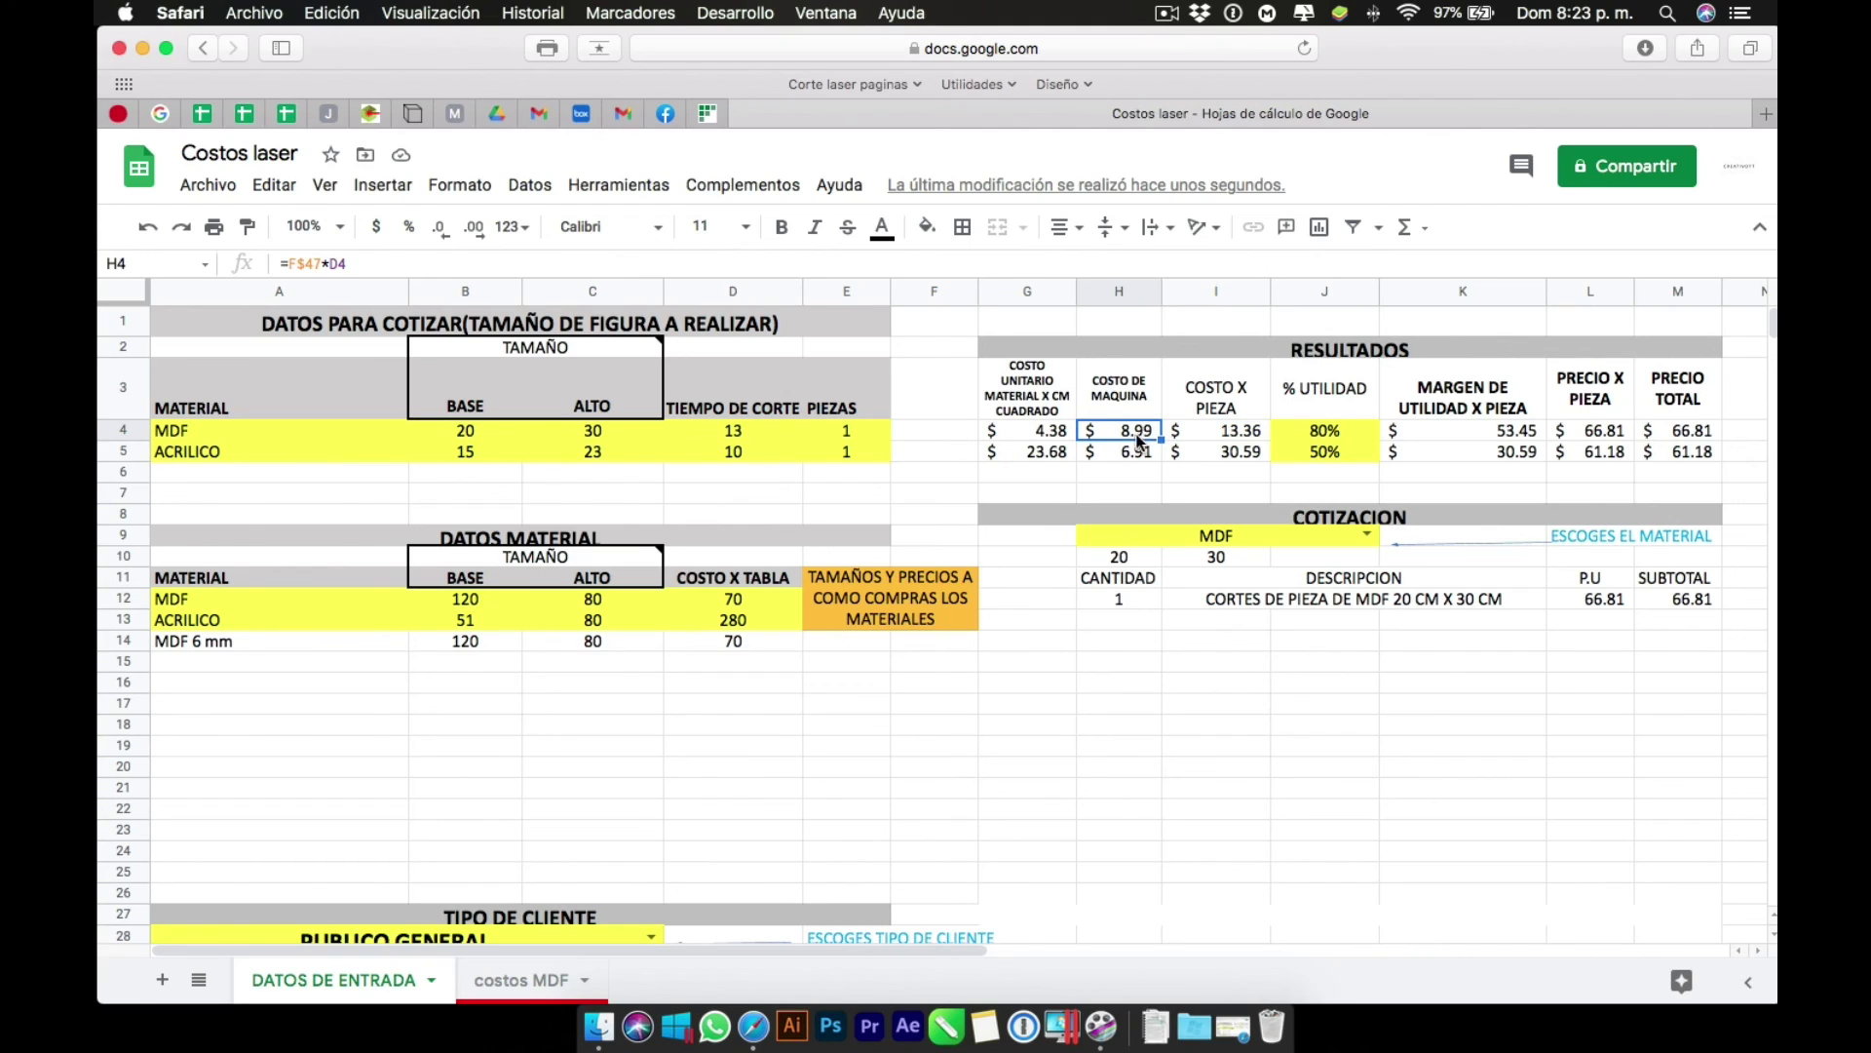
left_click(1030, 436)
left_click(1116, 436)
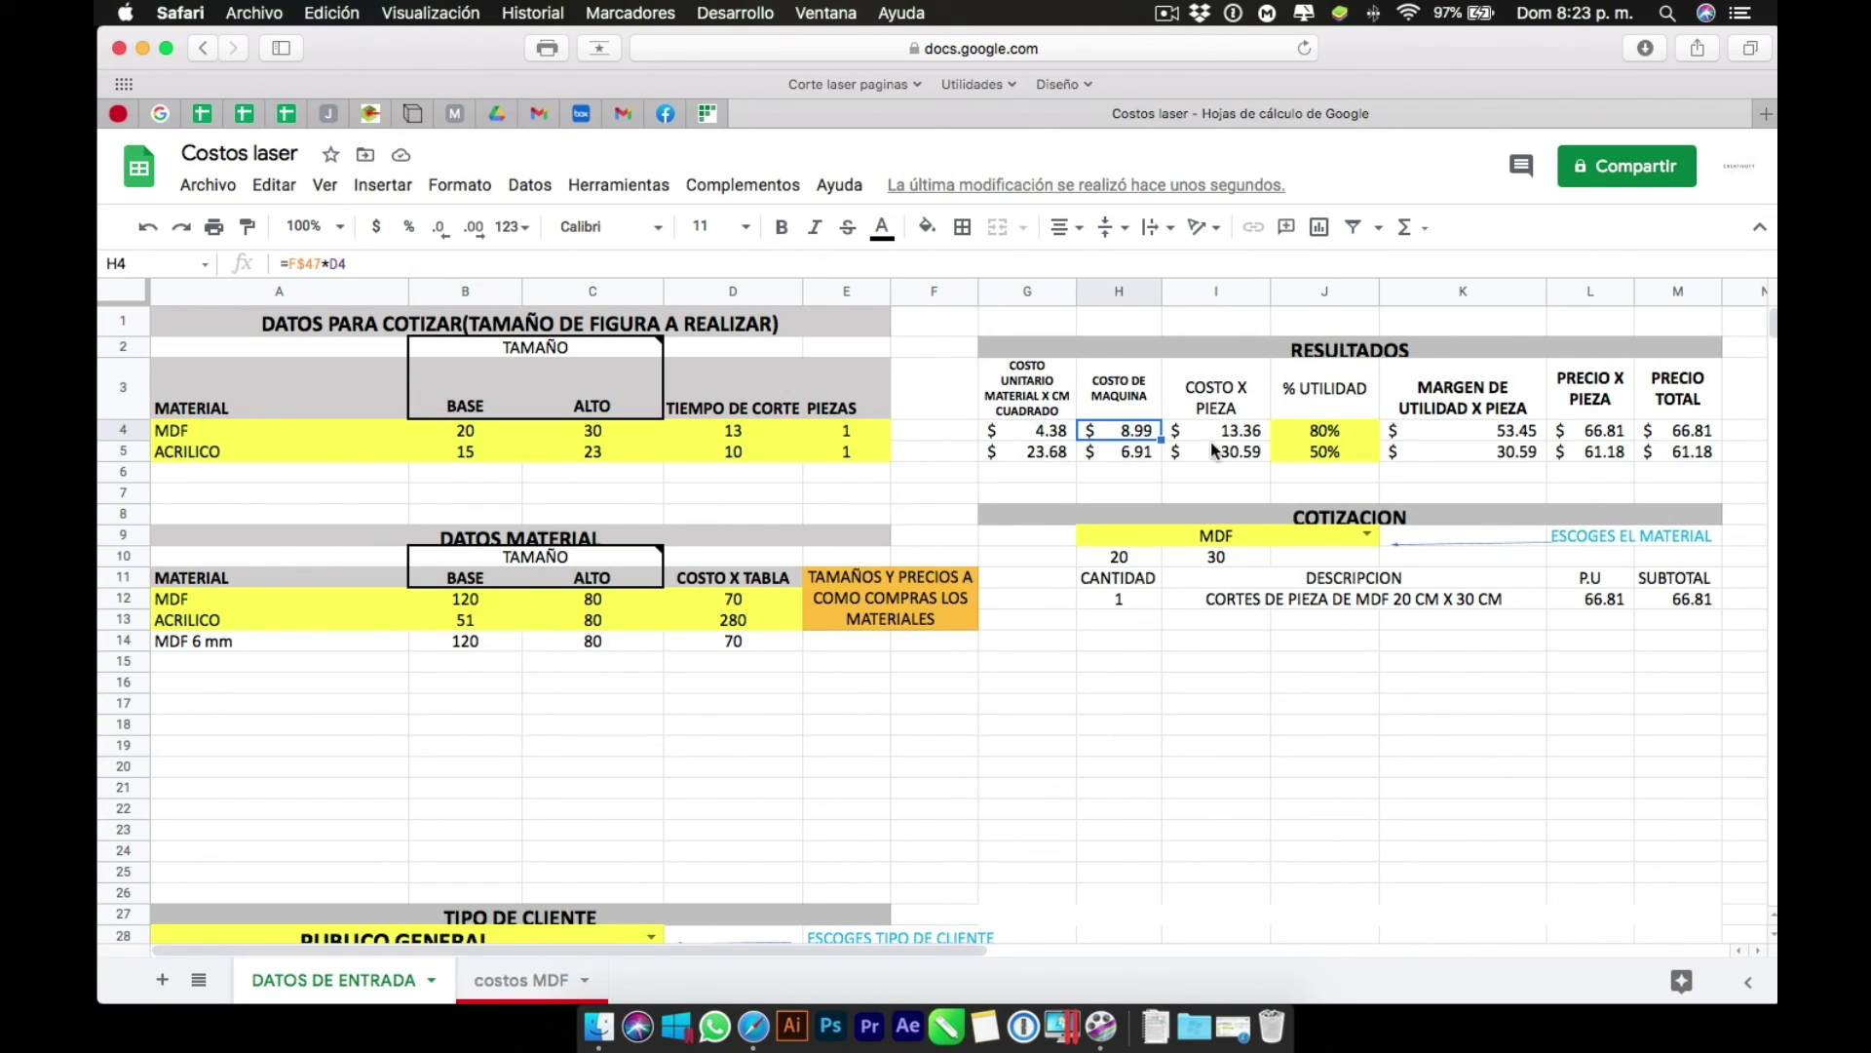
left_click(1049, 436)
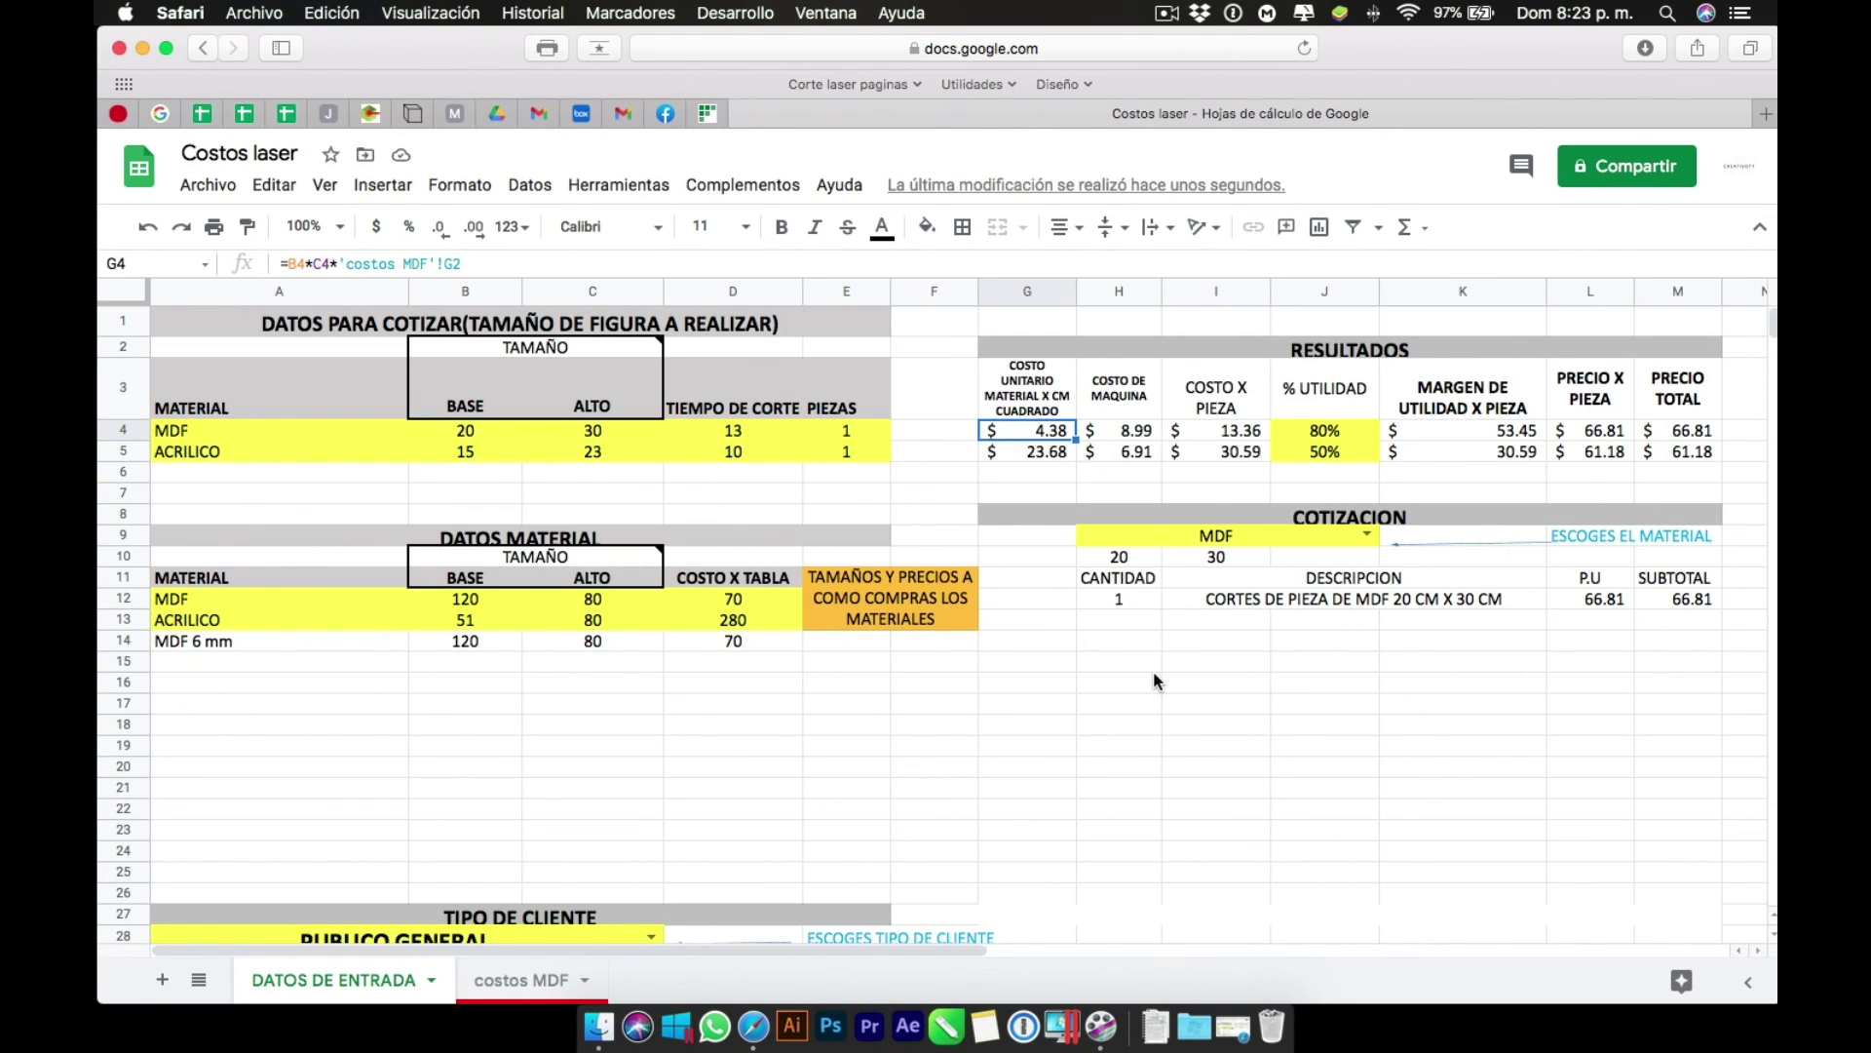
left_click(1317, 433)
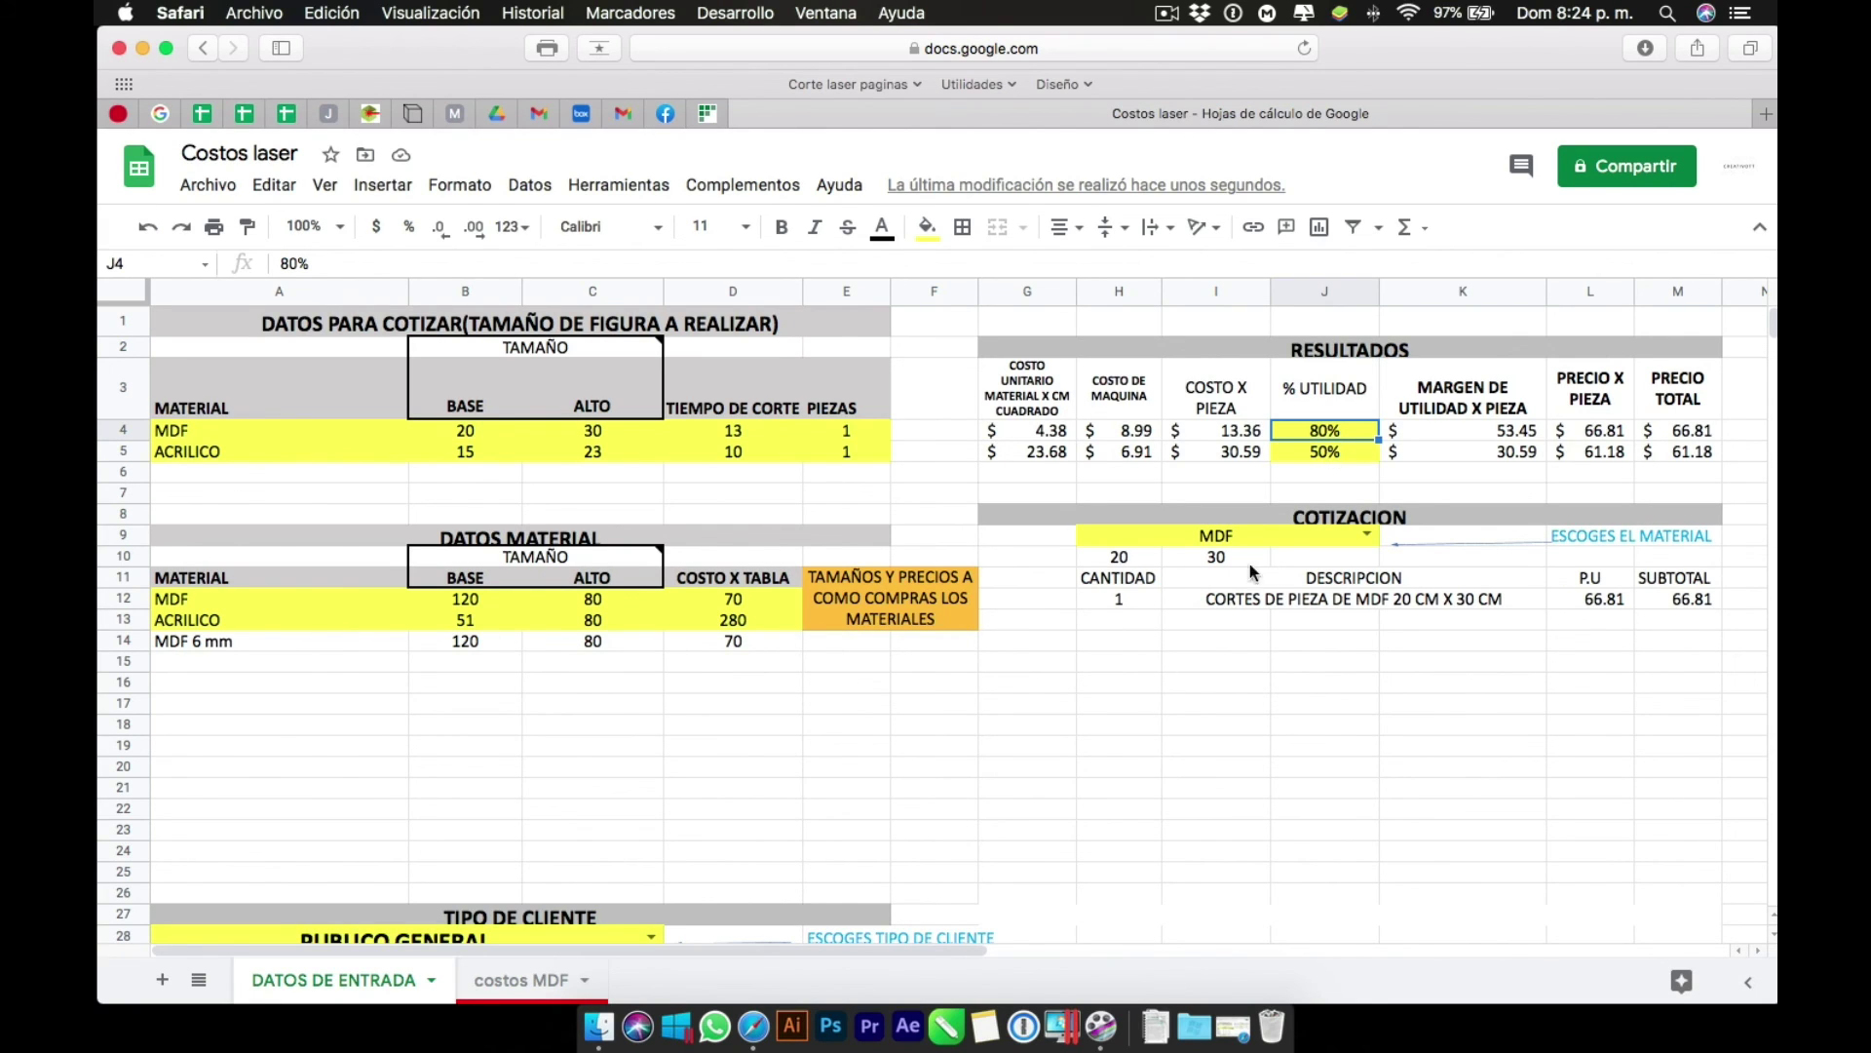
left_click(746, 430)
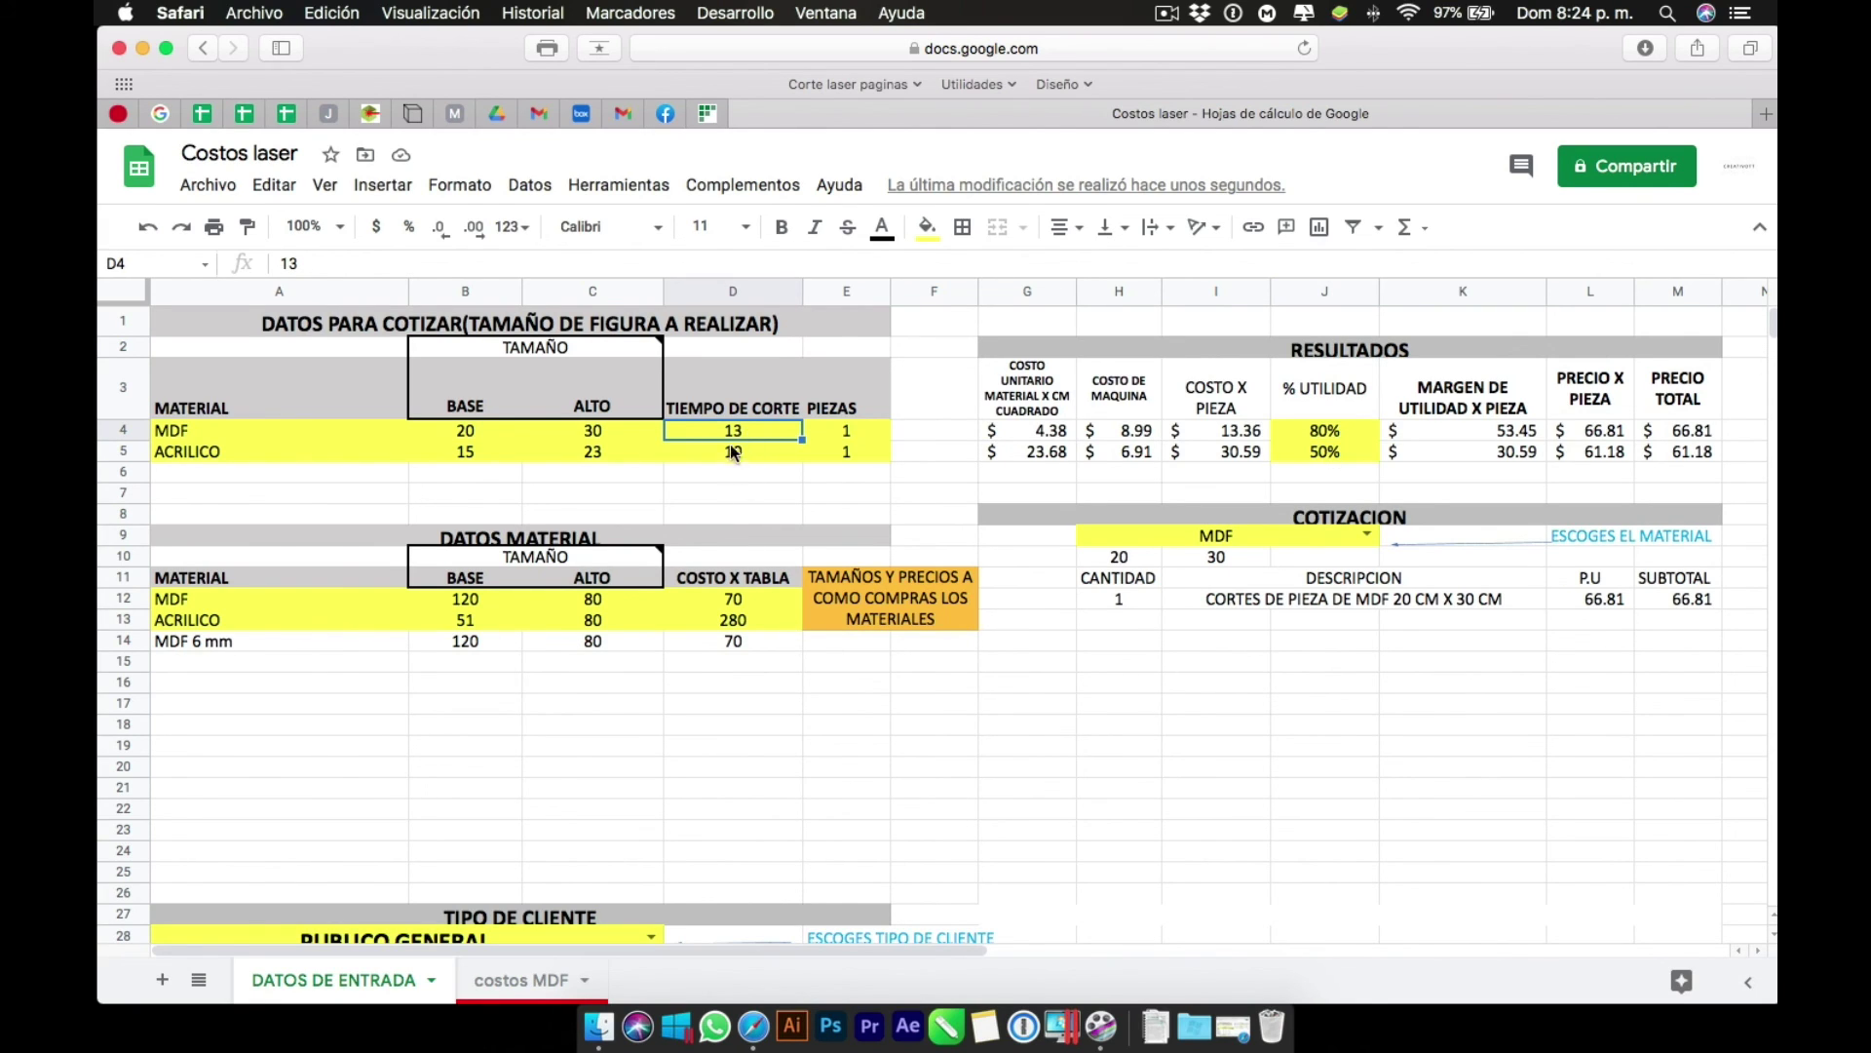
left_click(469, 436)
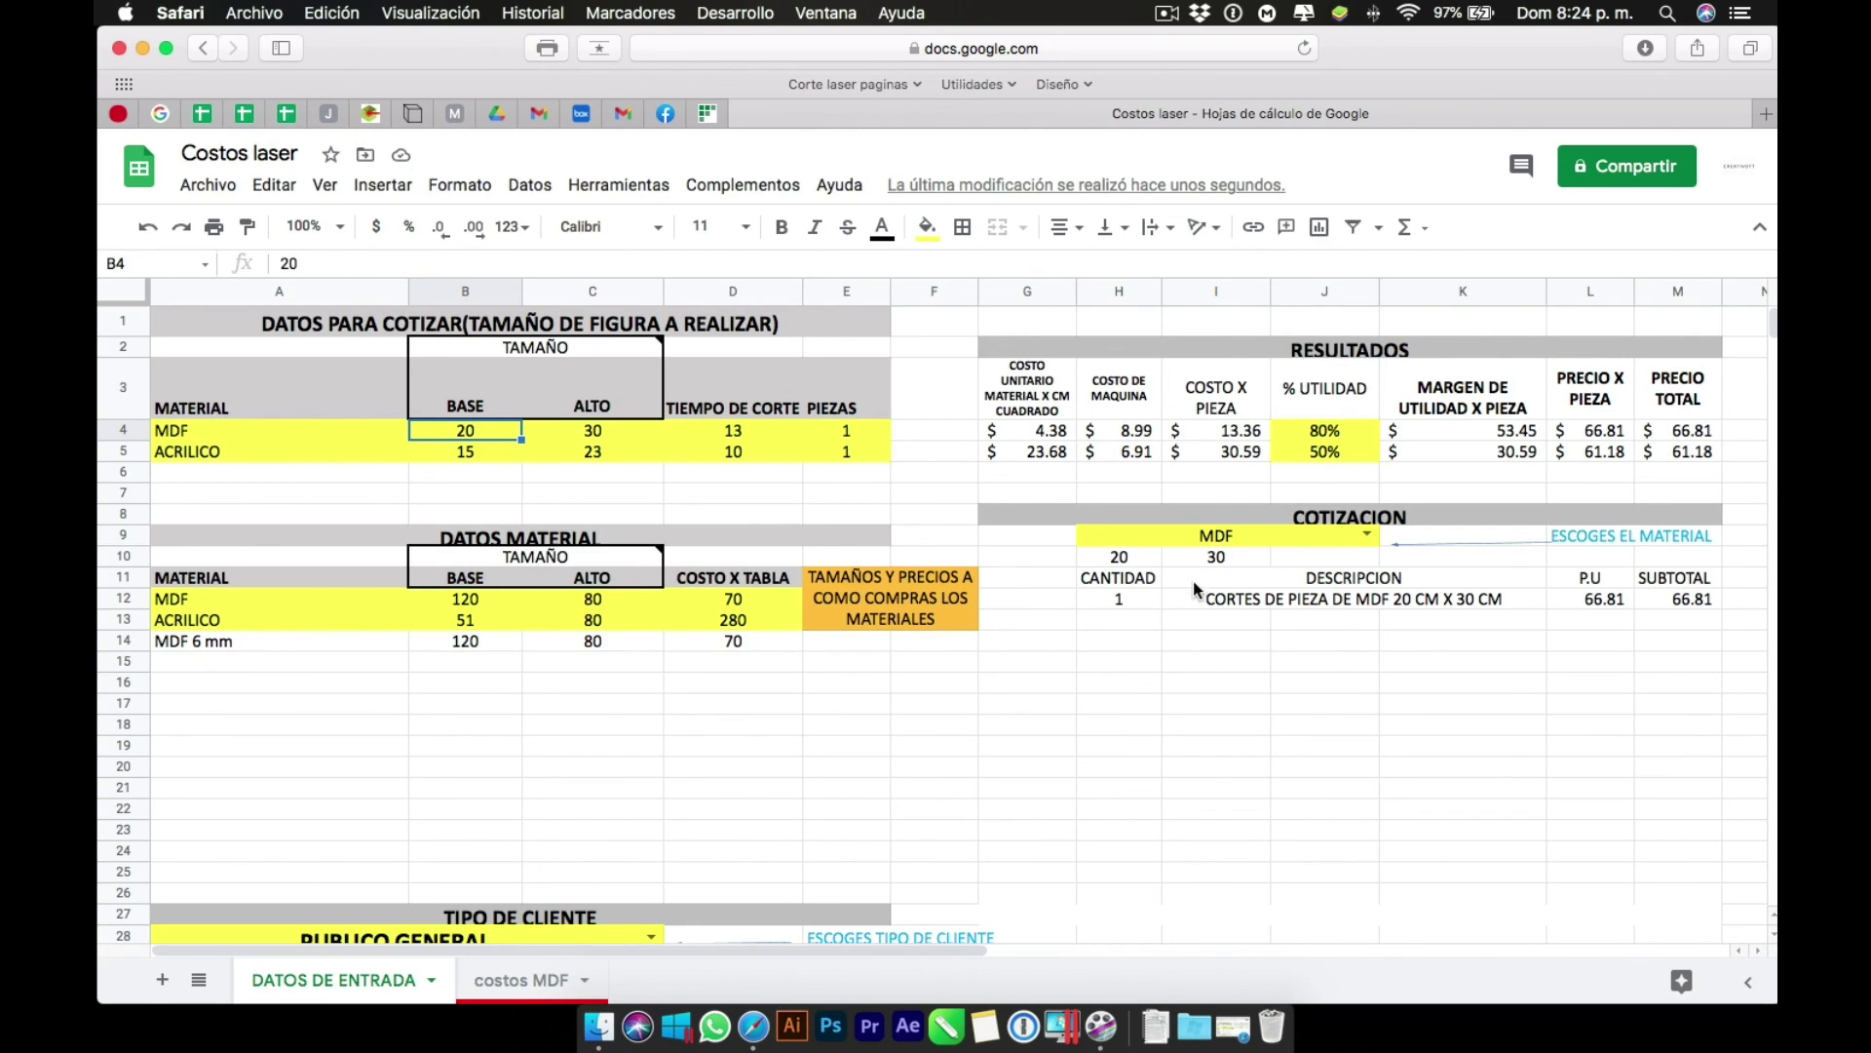
Try the MDF row's % UTILIDAD at 10% and at 50% to compare the resulting prices.
left_click(1332, 434)
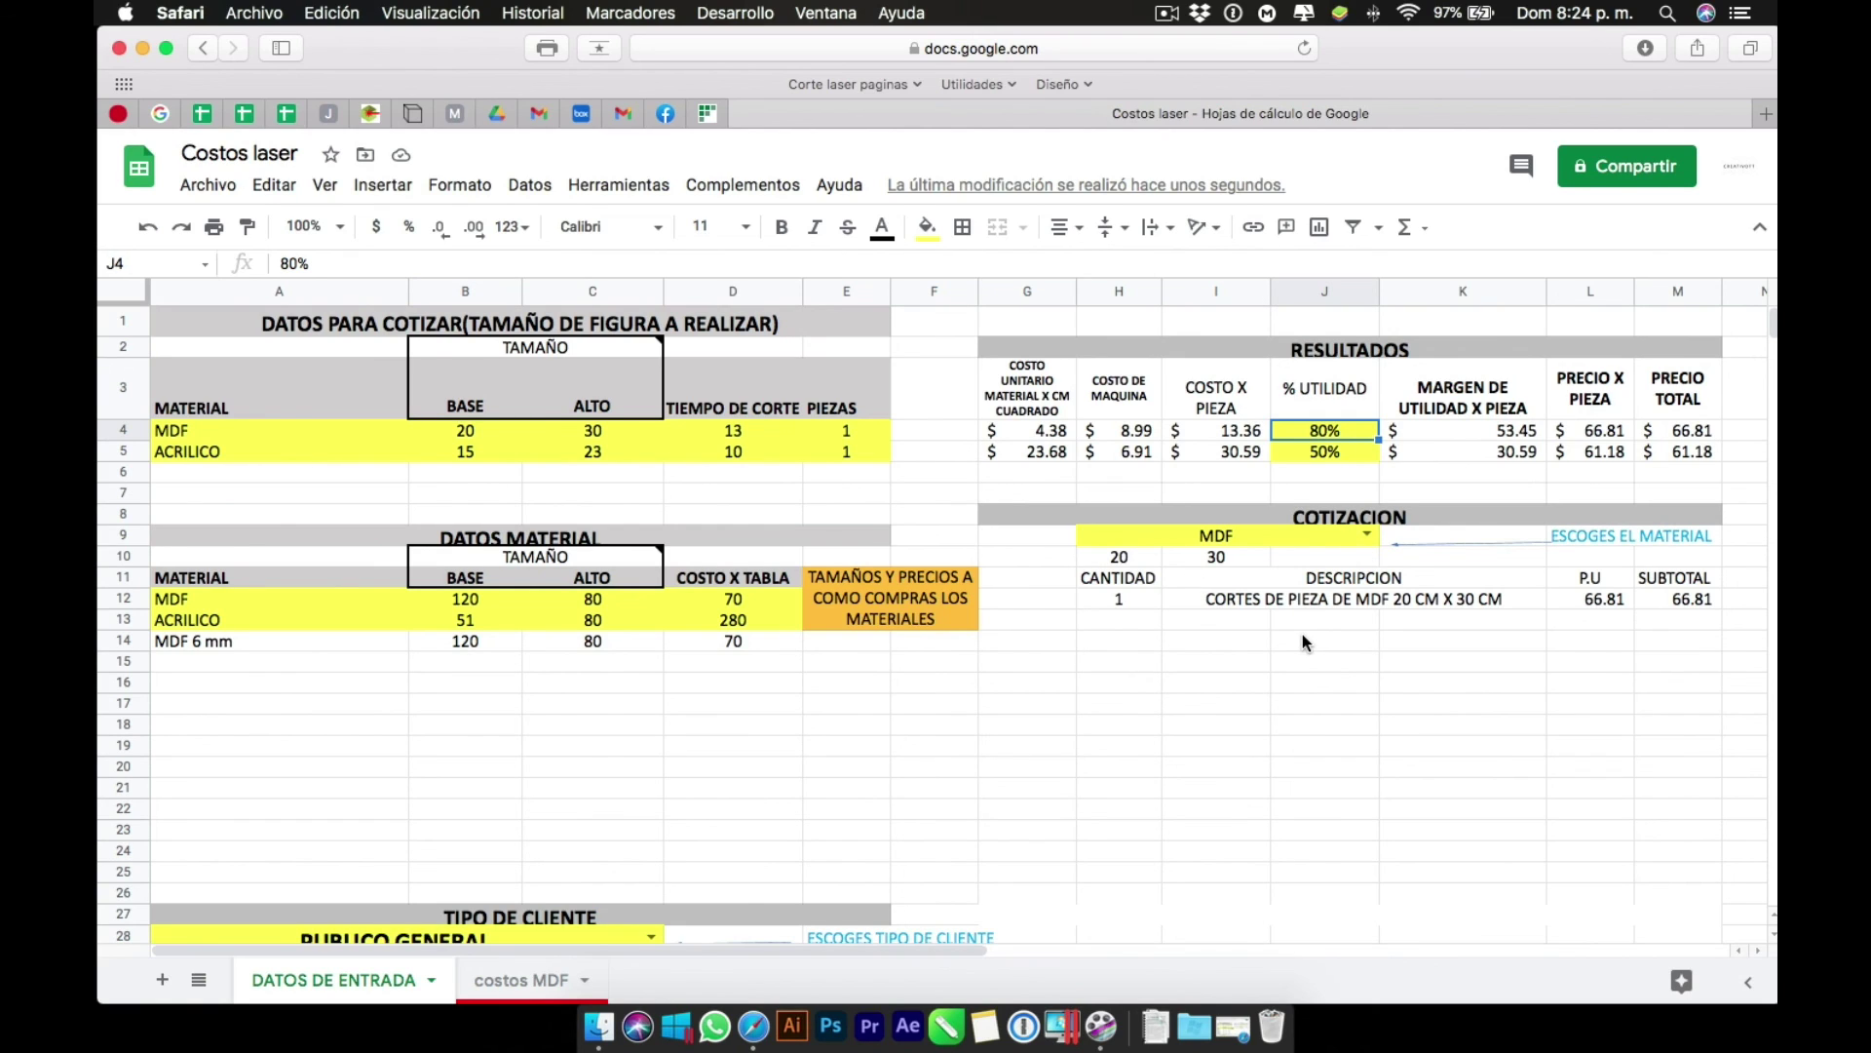
type("10")
key("Return")
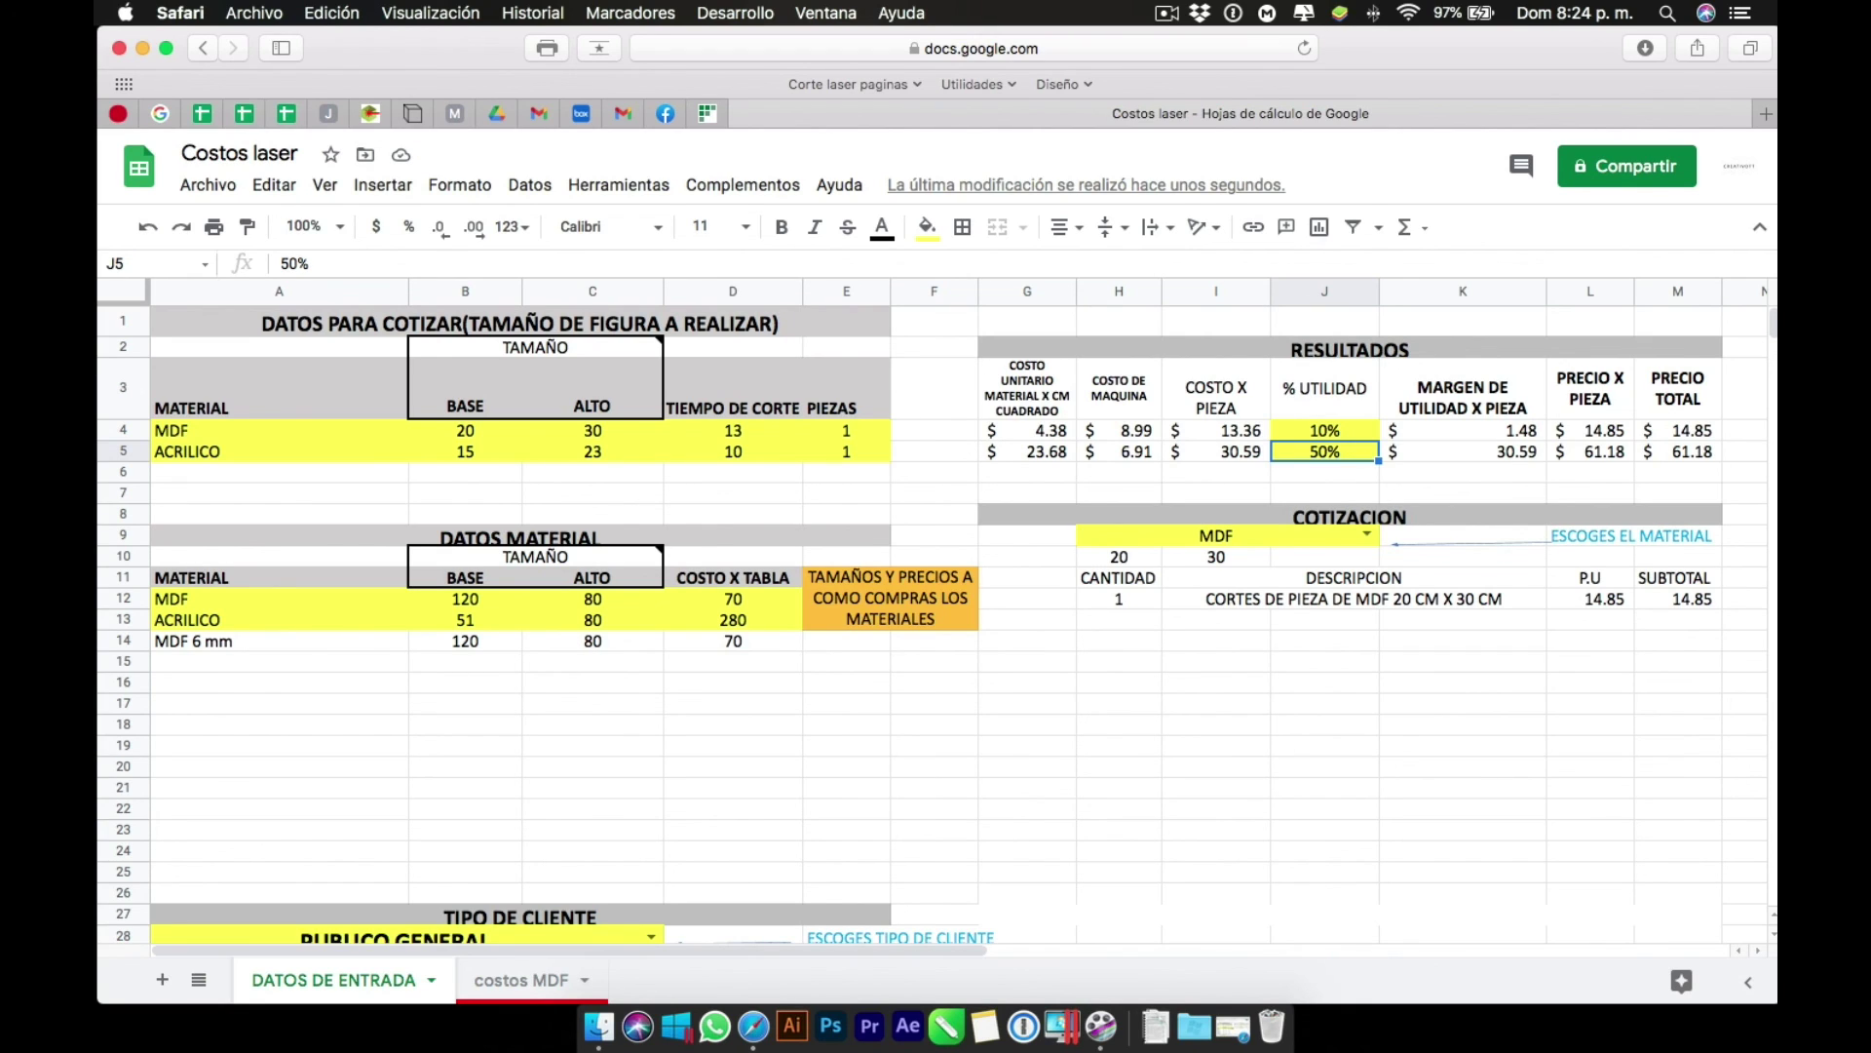
left_click(1308, 431)
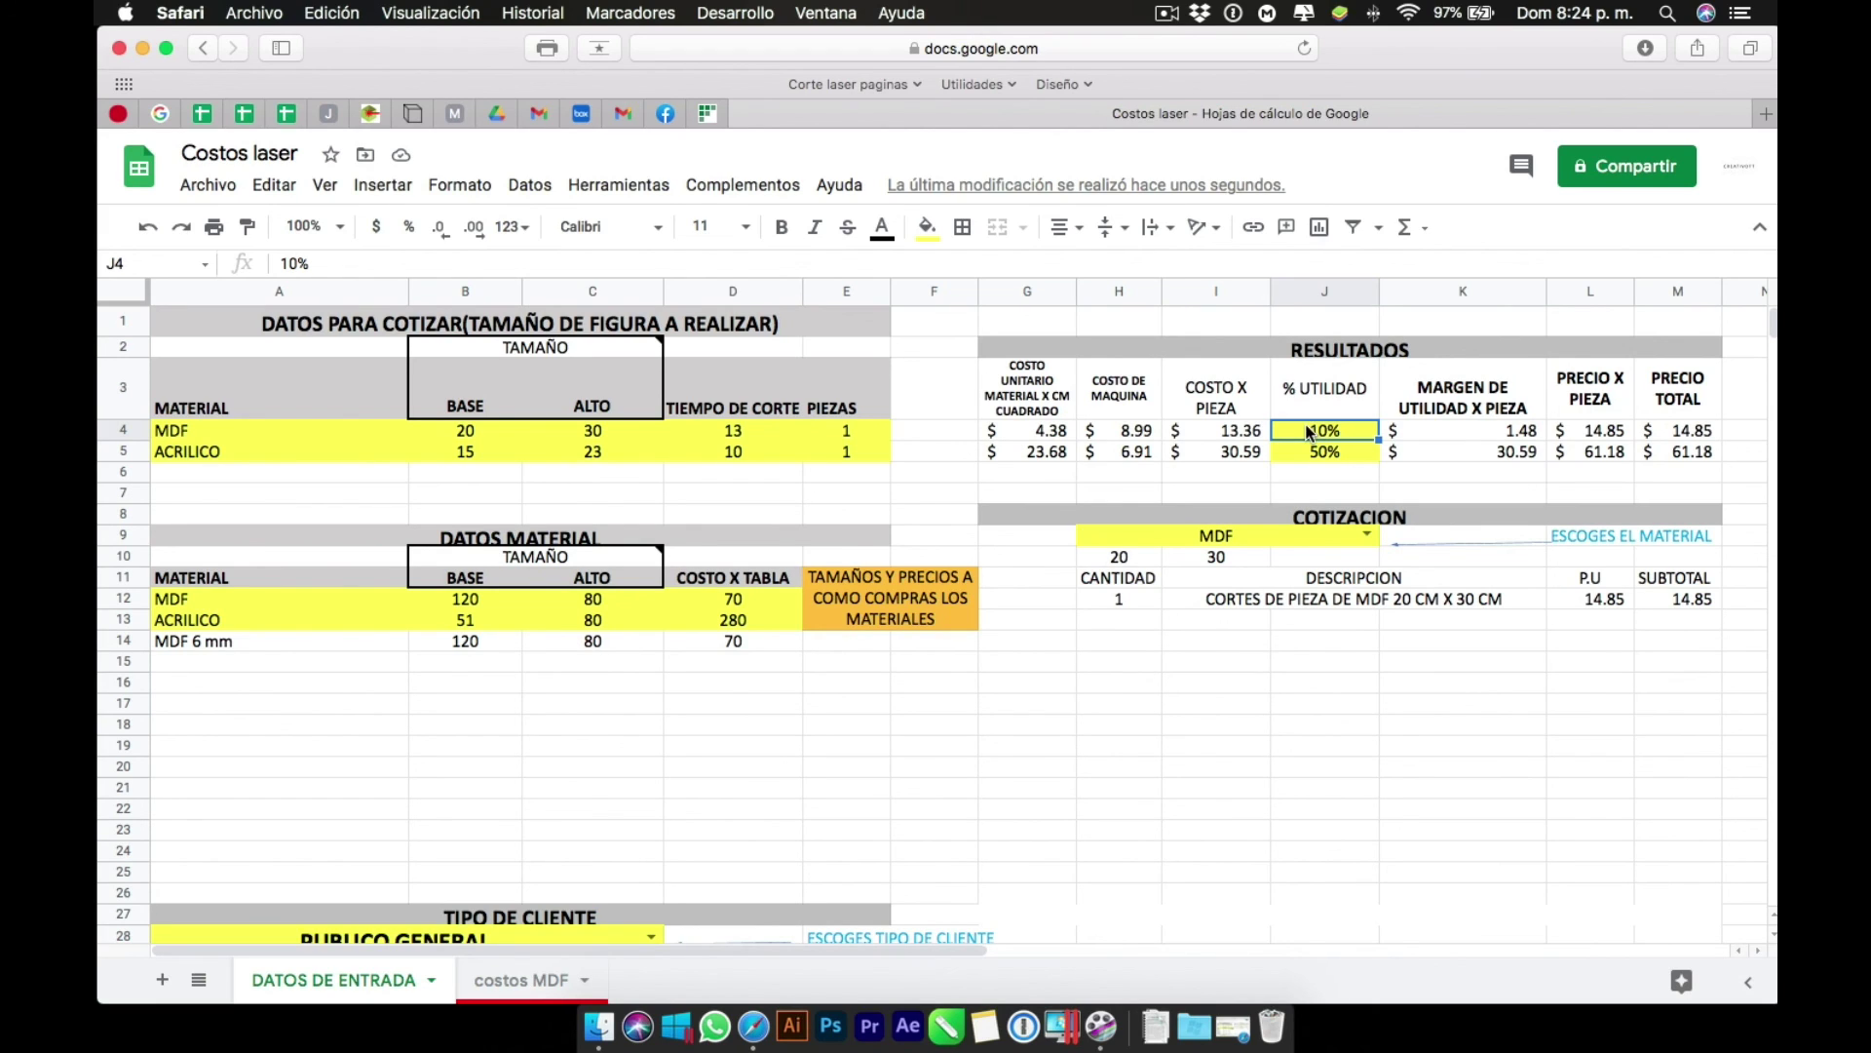
type("50")
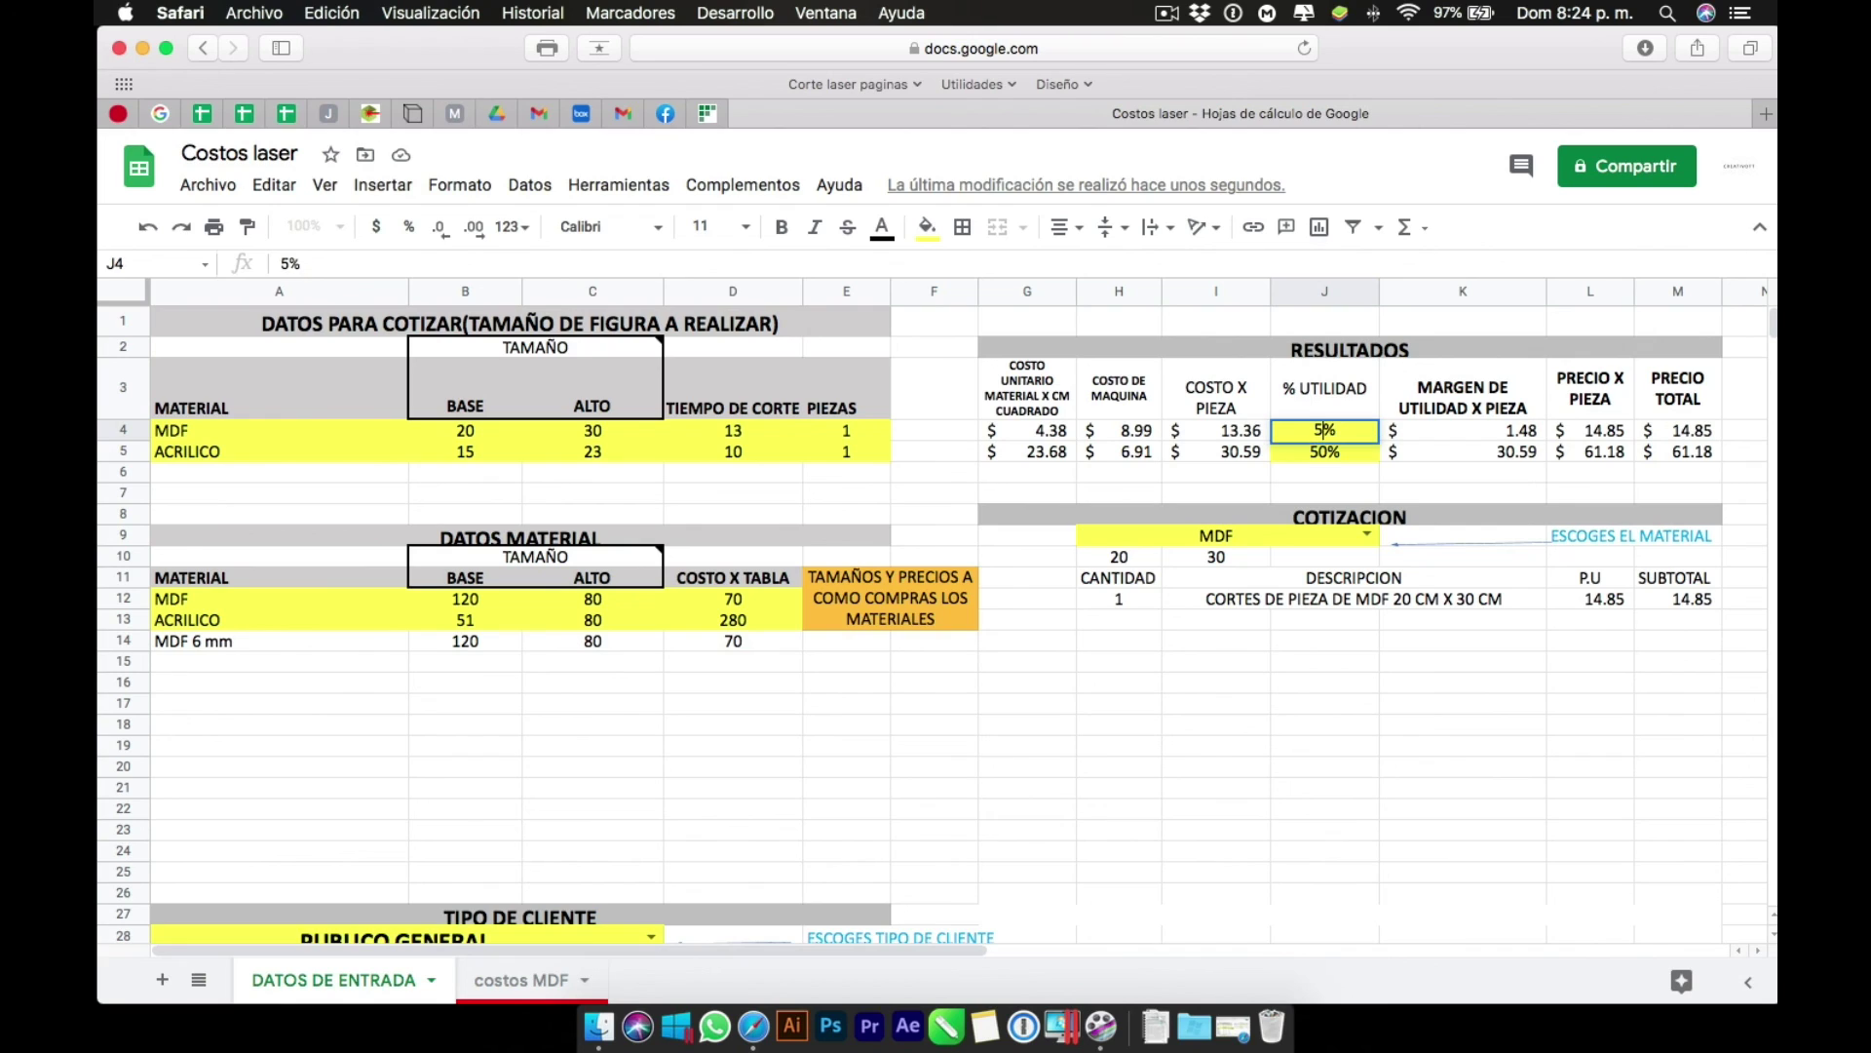
key("Return")
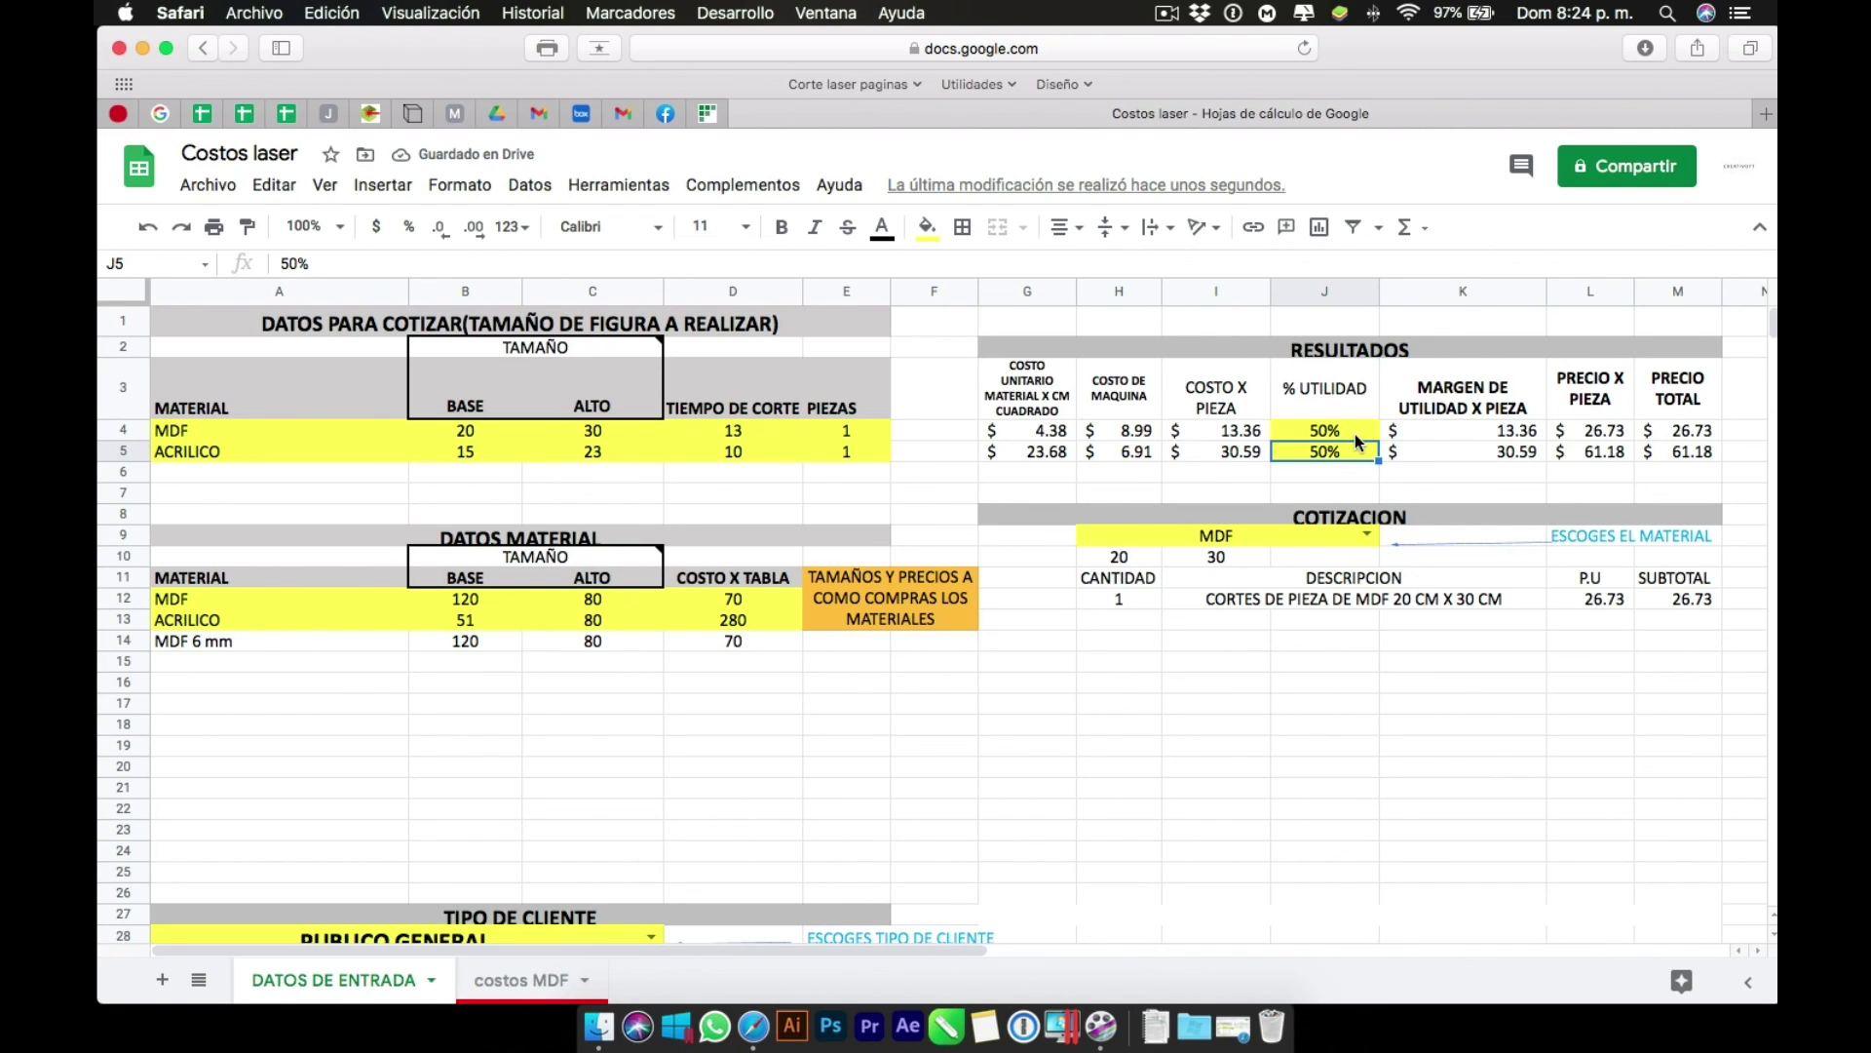
Set % UTILIDAD to 80% for both the ACRILICO and MDF rows in RESULTADOS.
type("80")
left_click(1357, 434)
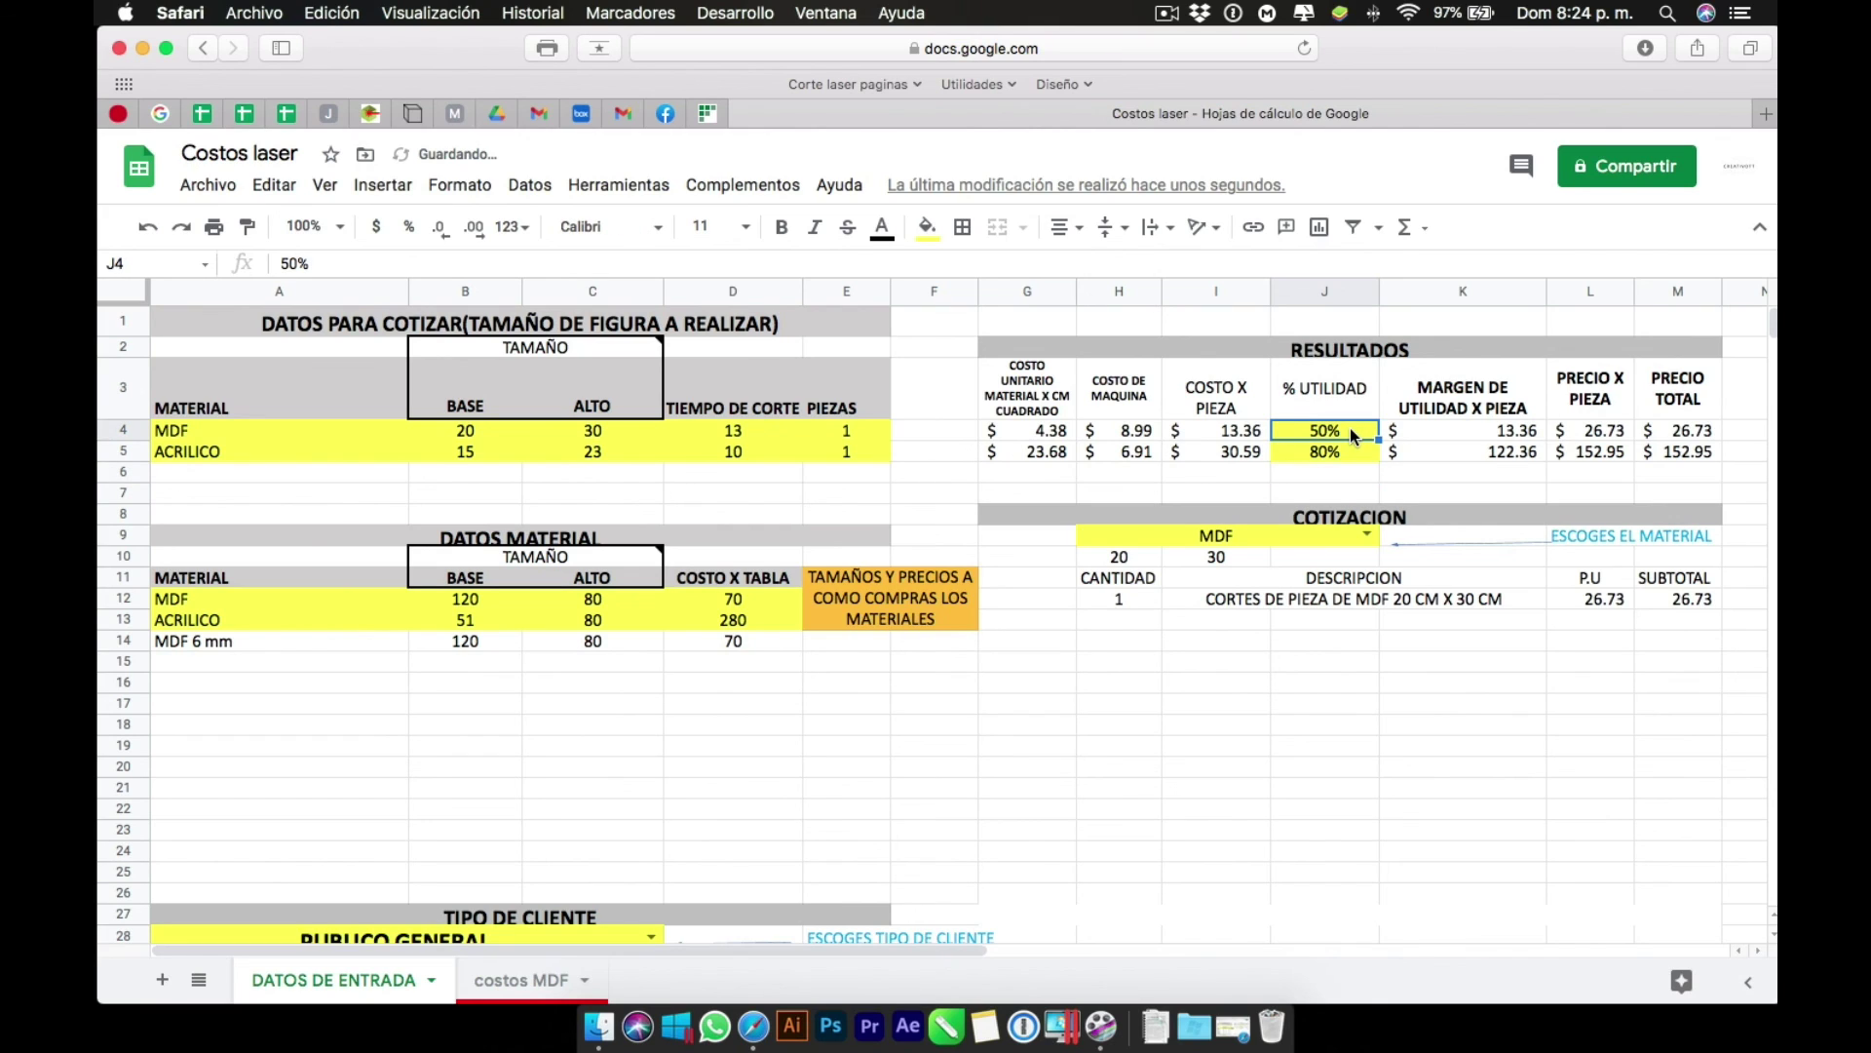
type("80")
key("Return")
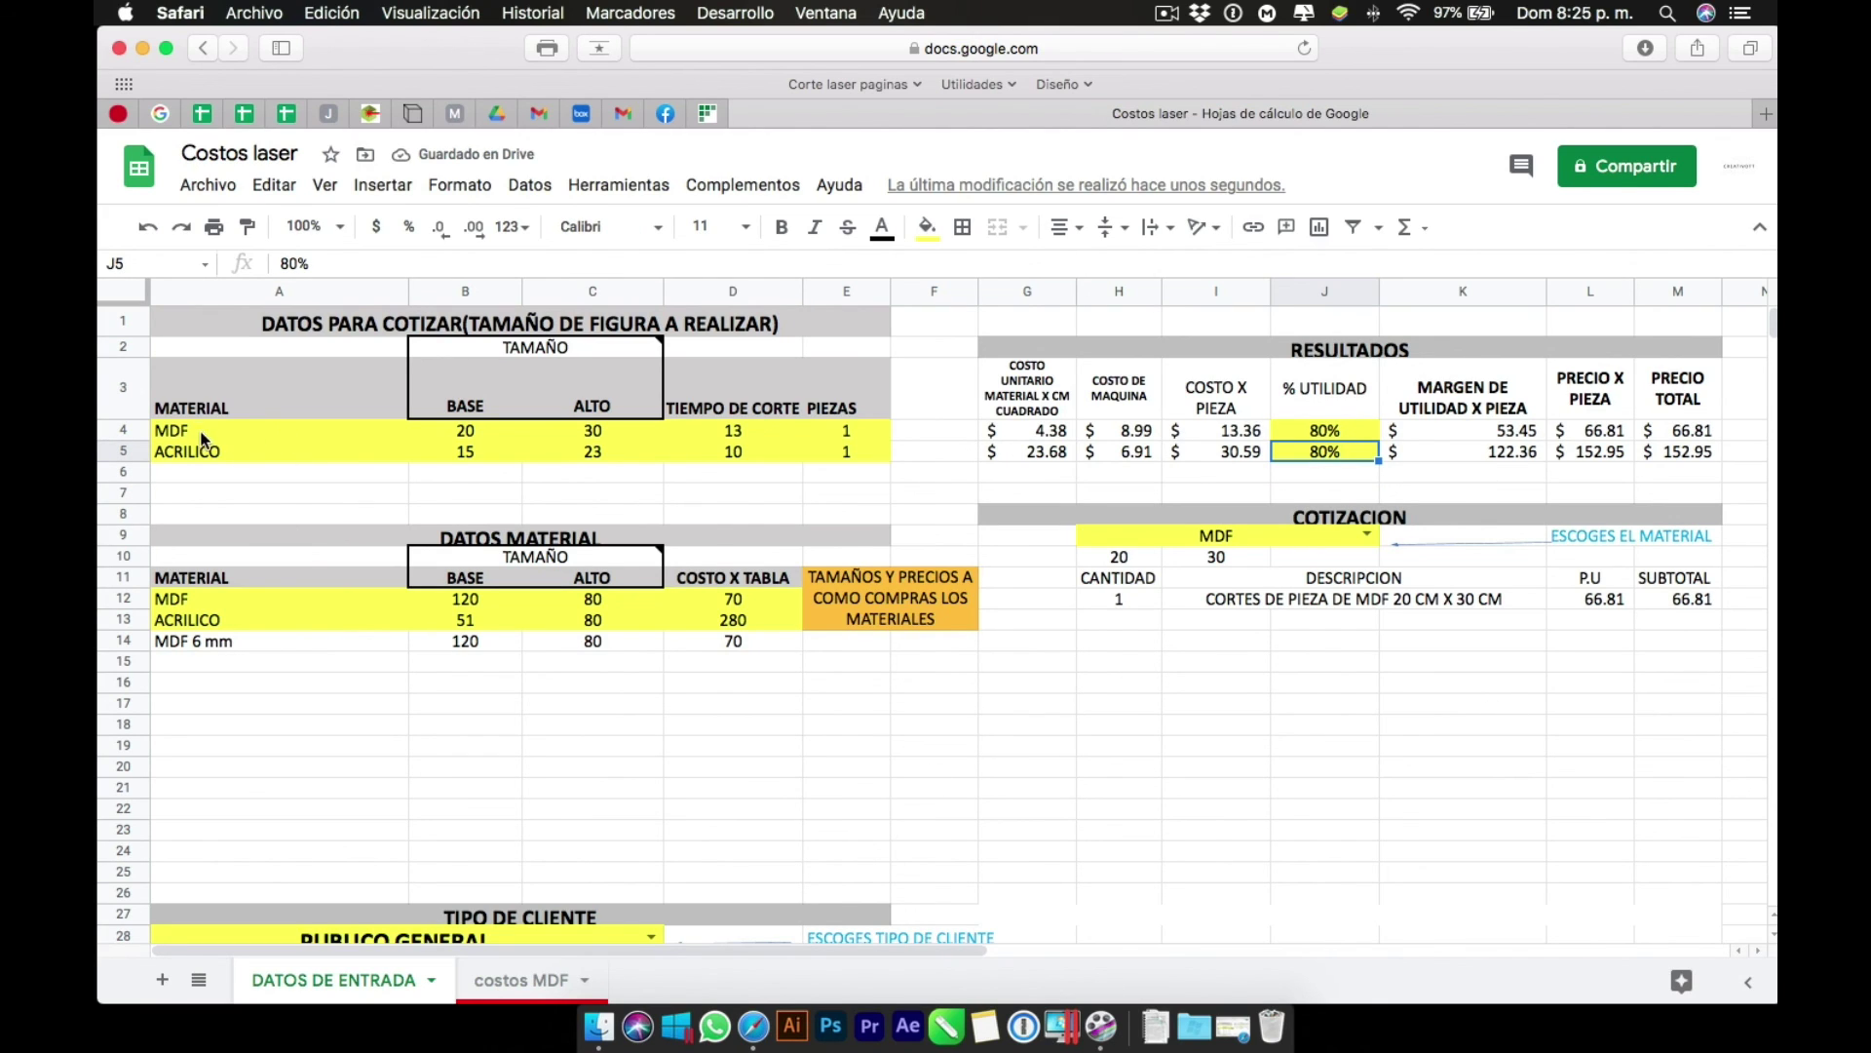
Examine the DATOS MATERIAL table: the rows from MDF 6 mm down, the MDF sheet dimensions, and the MDF and ACRILICO COSTO X TABLA.
left_click_drag(204, 641, 725, 882)
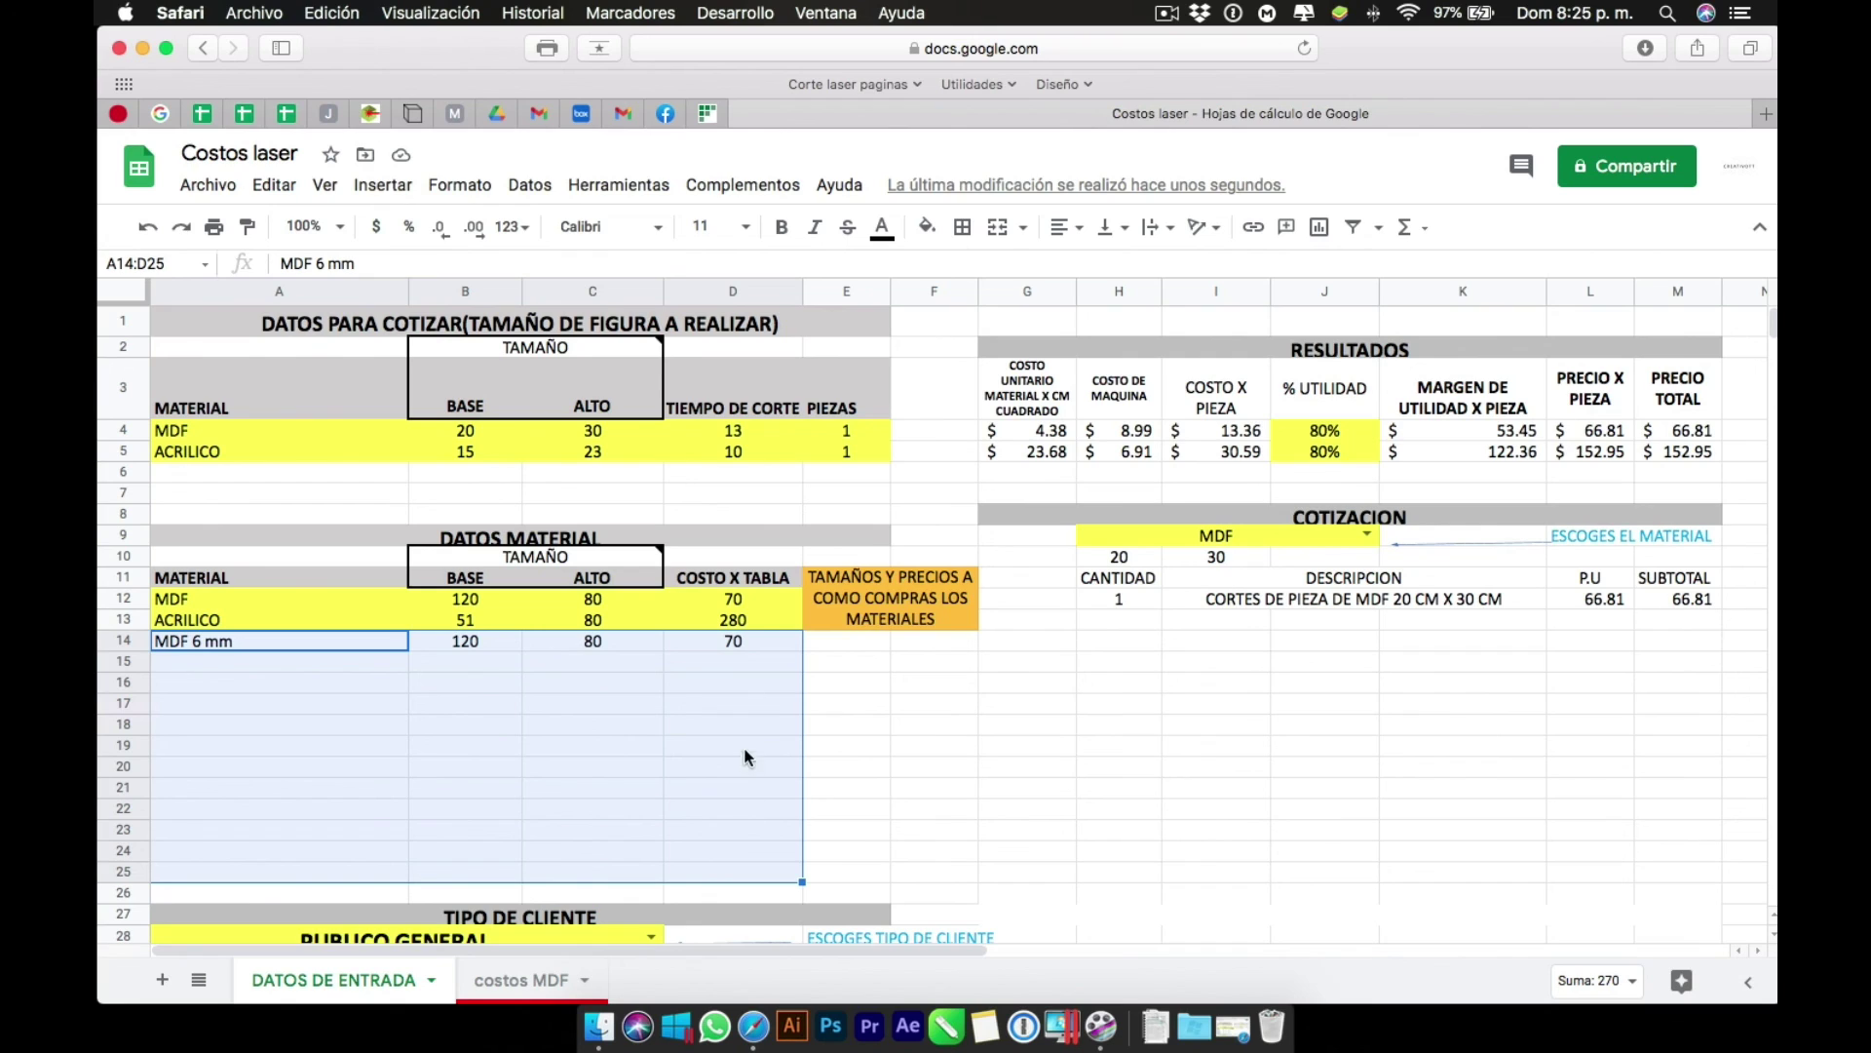
left_click(470, 599)
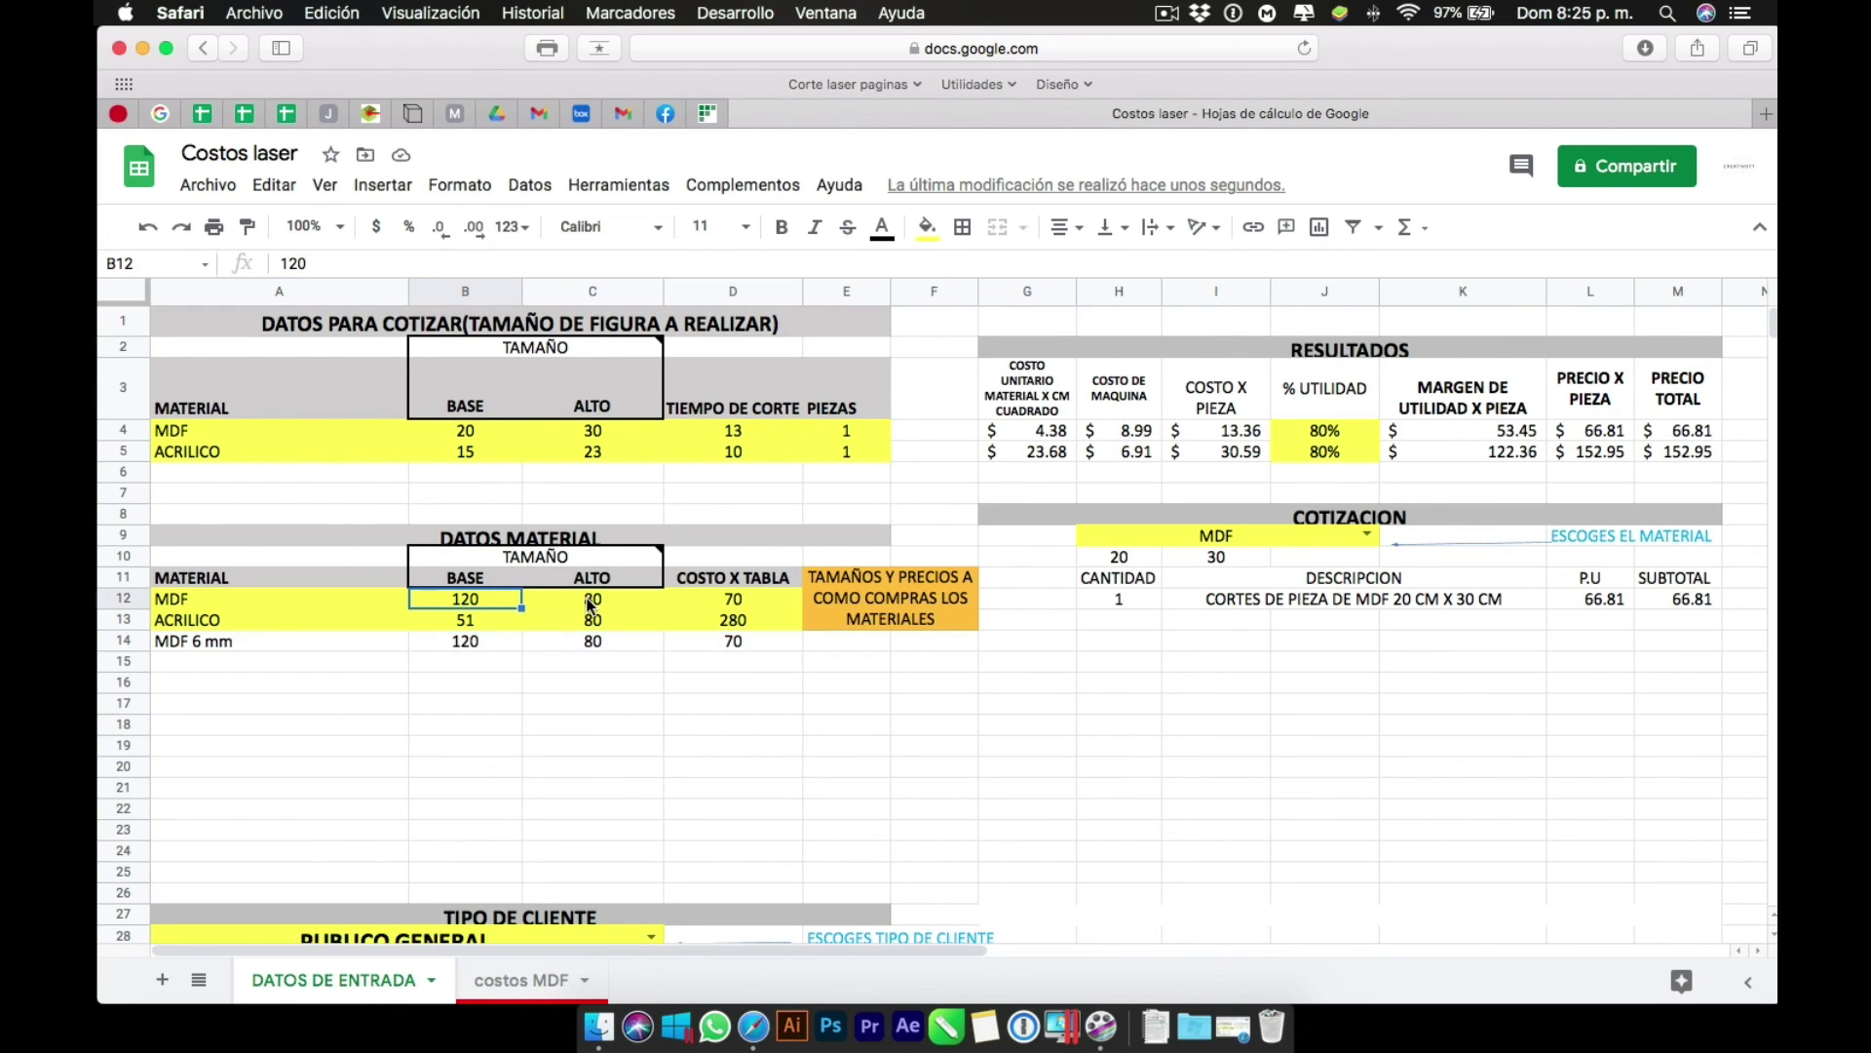
left_click(592, 602)
left_click(726, 608)
left_click(735, 625)
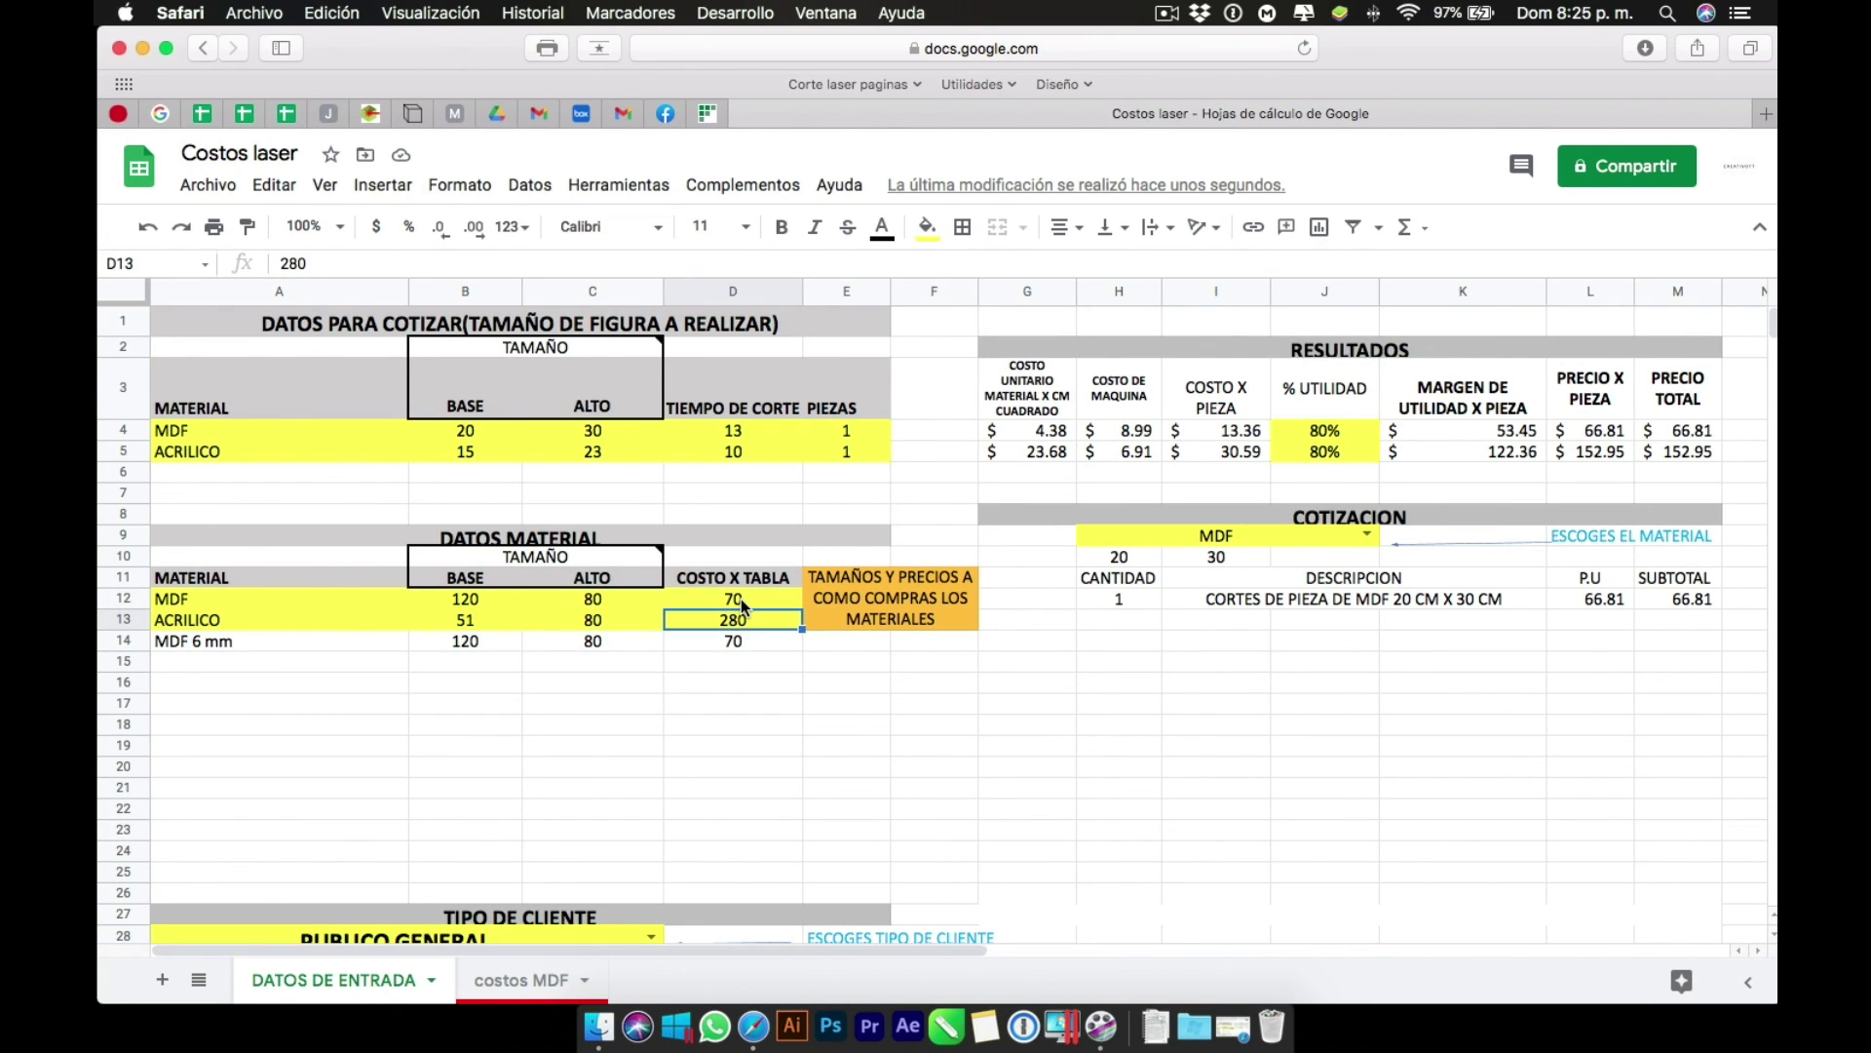
left_click(741, 598)
left_click(741, 622)
left_click(477, 606)
left_click(591, 603)
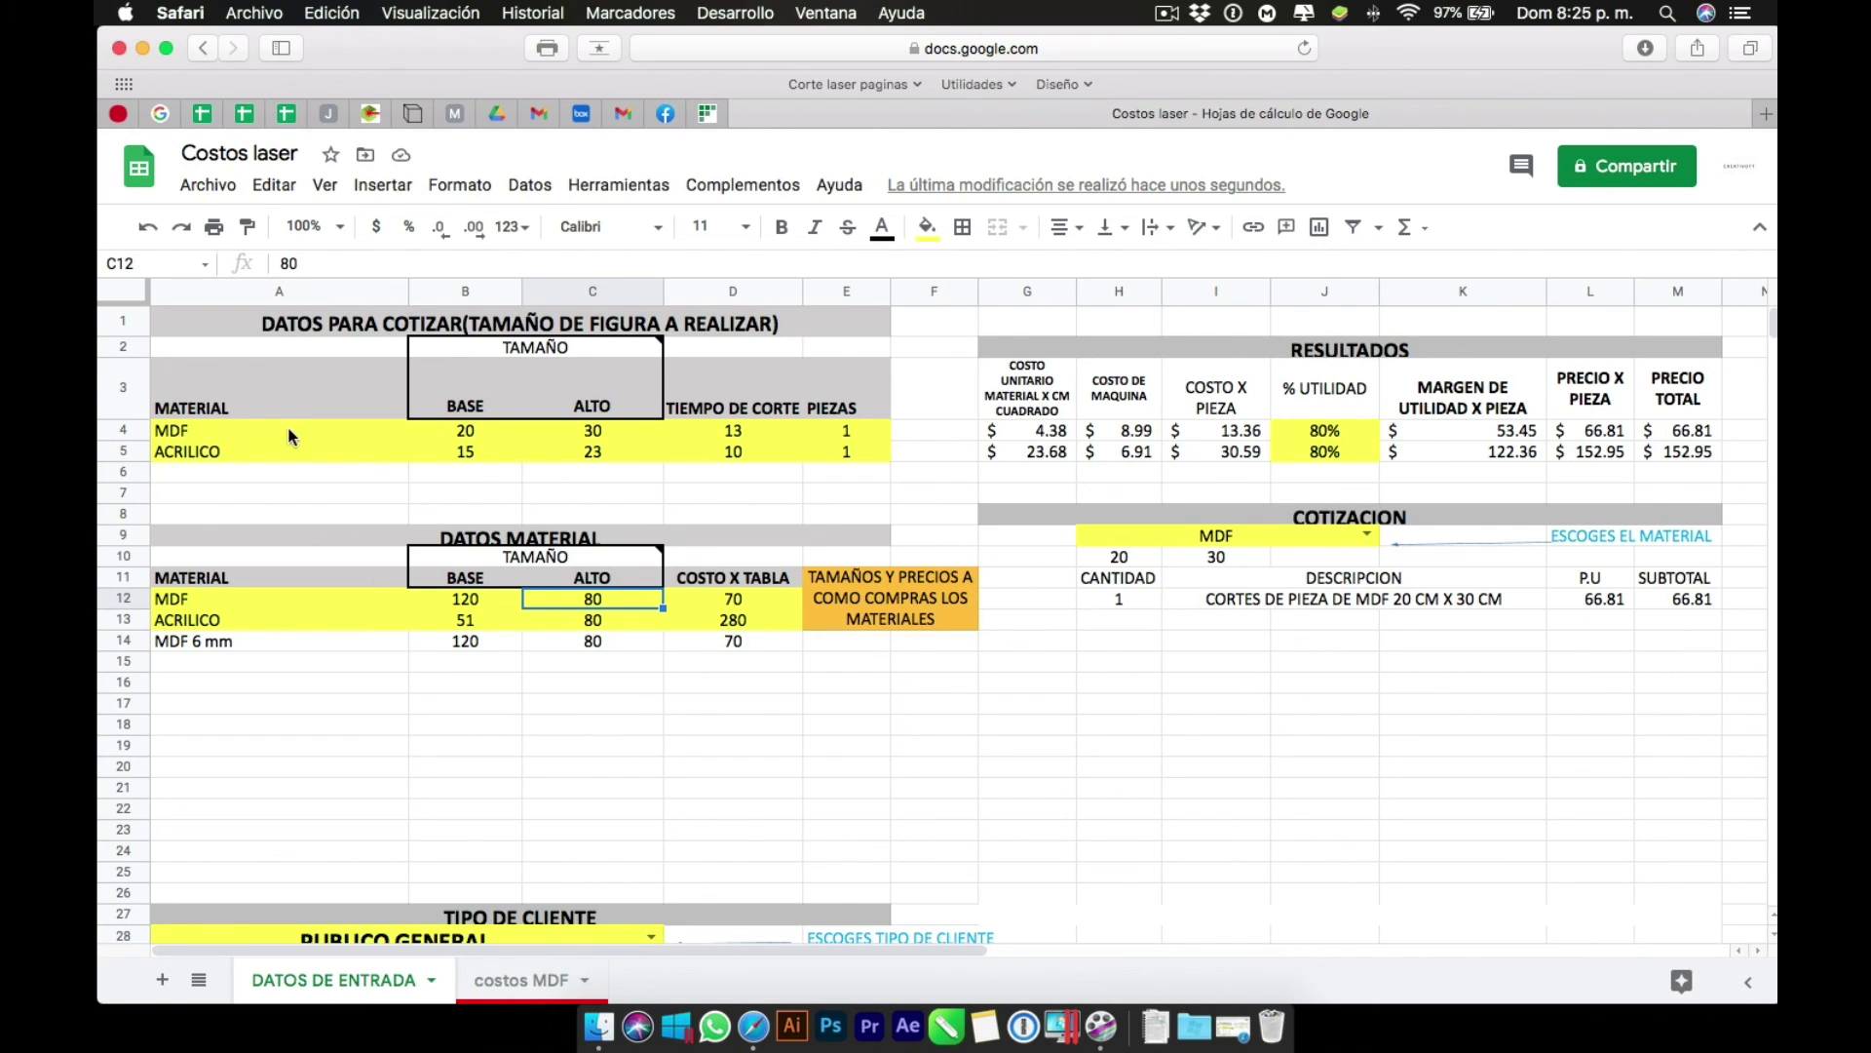
Compare the MDF and ACRILICO quote rows with their matching rows in RESULTADOS and DATOS MATERIAL.
left_click_drag(183, 432, 862, 435)
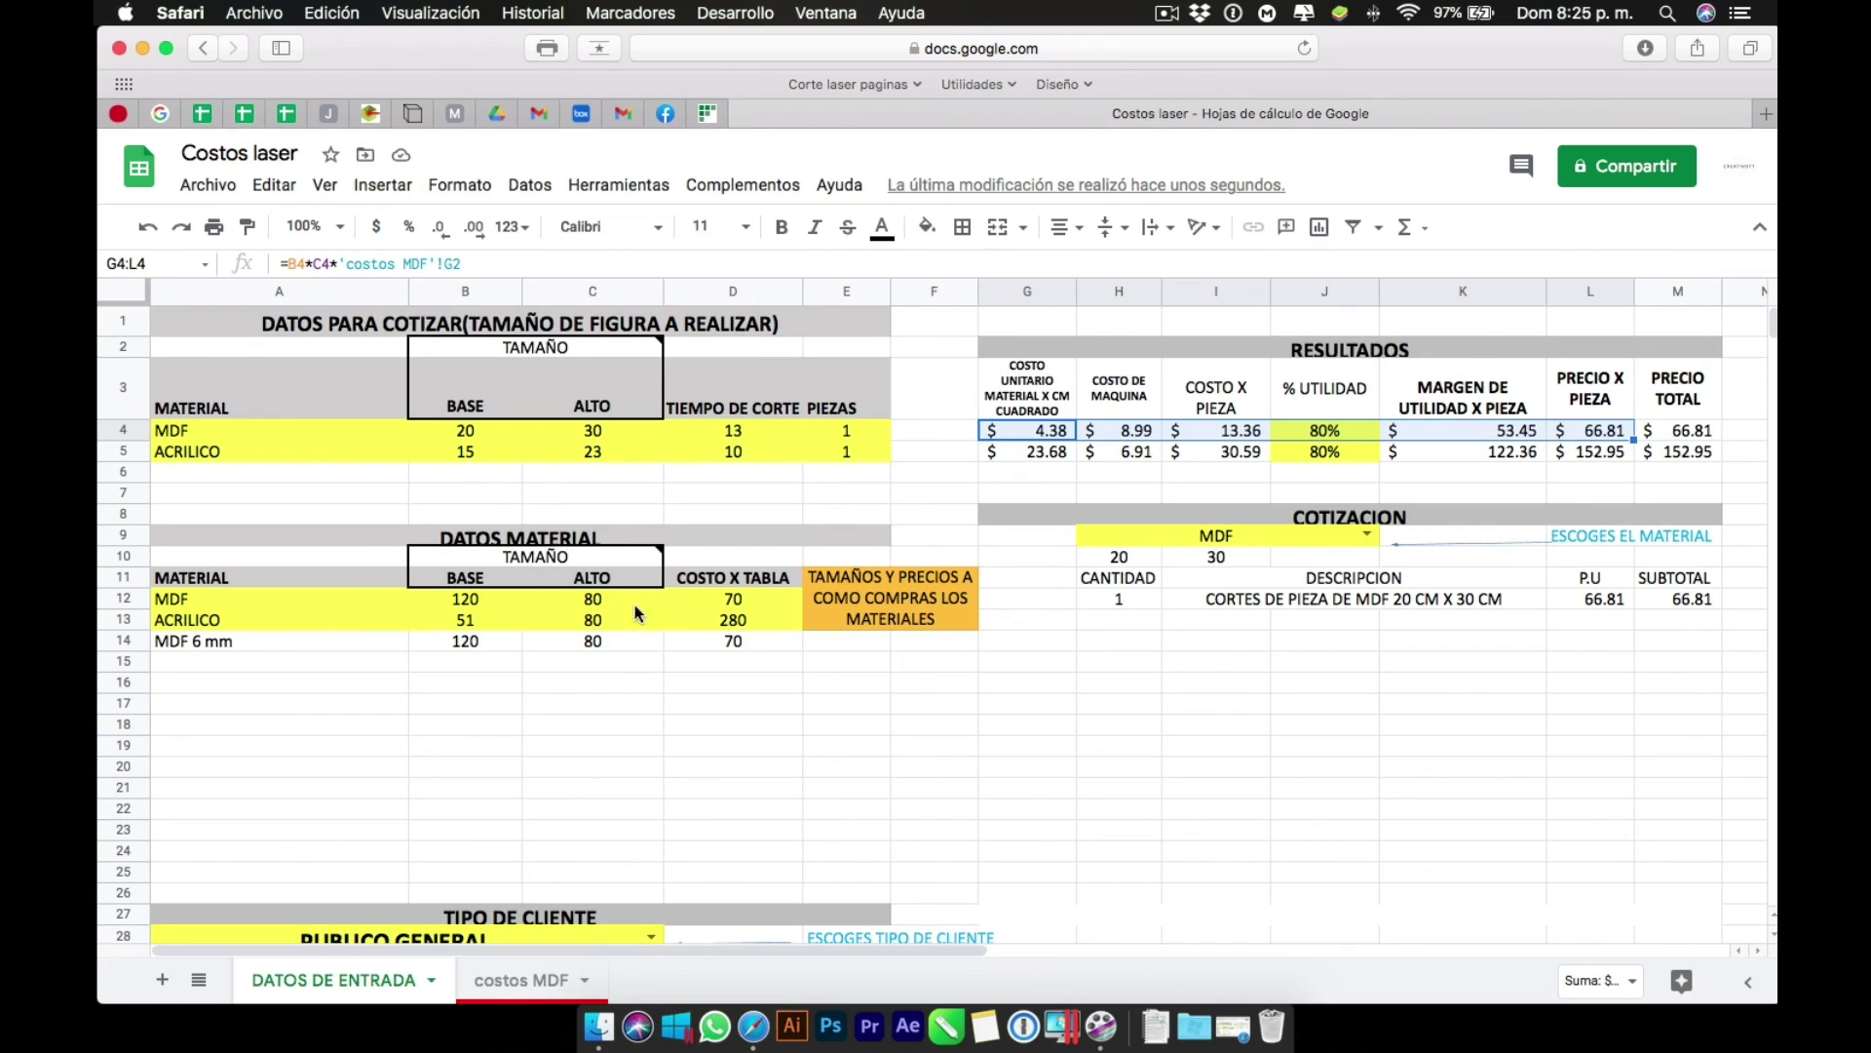
left_click_drag(197, 600, 759, 599)
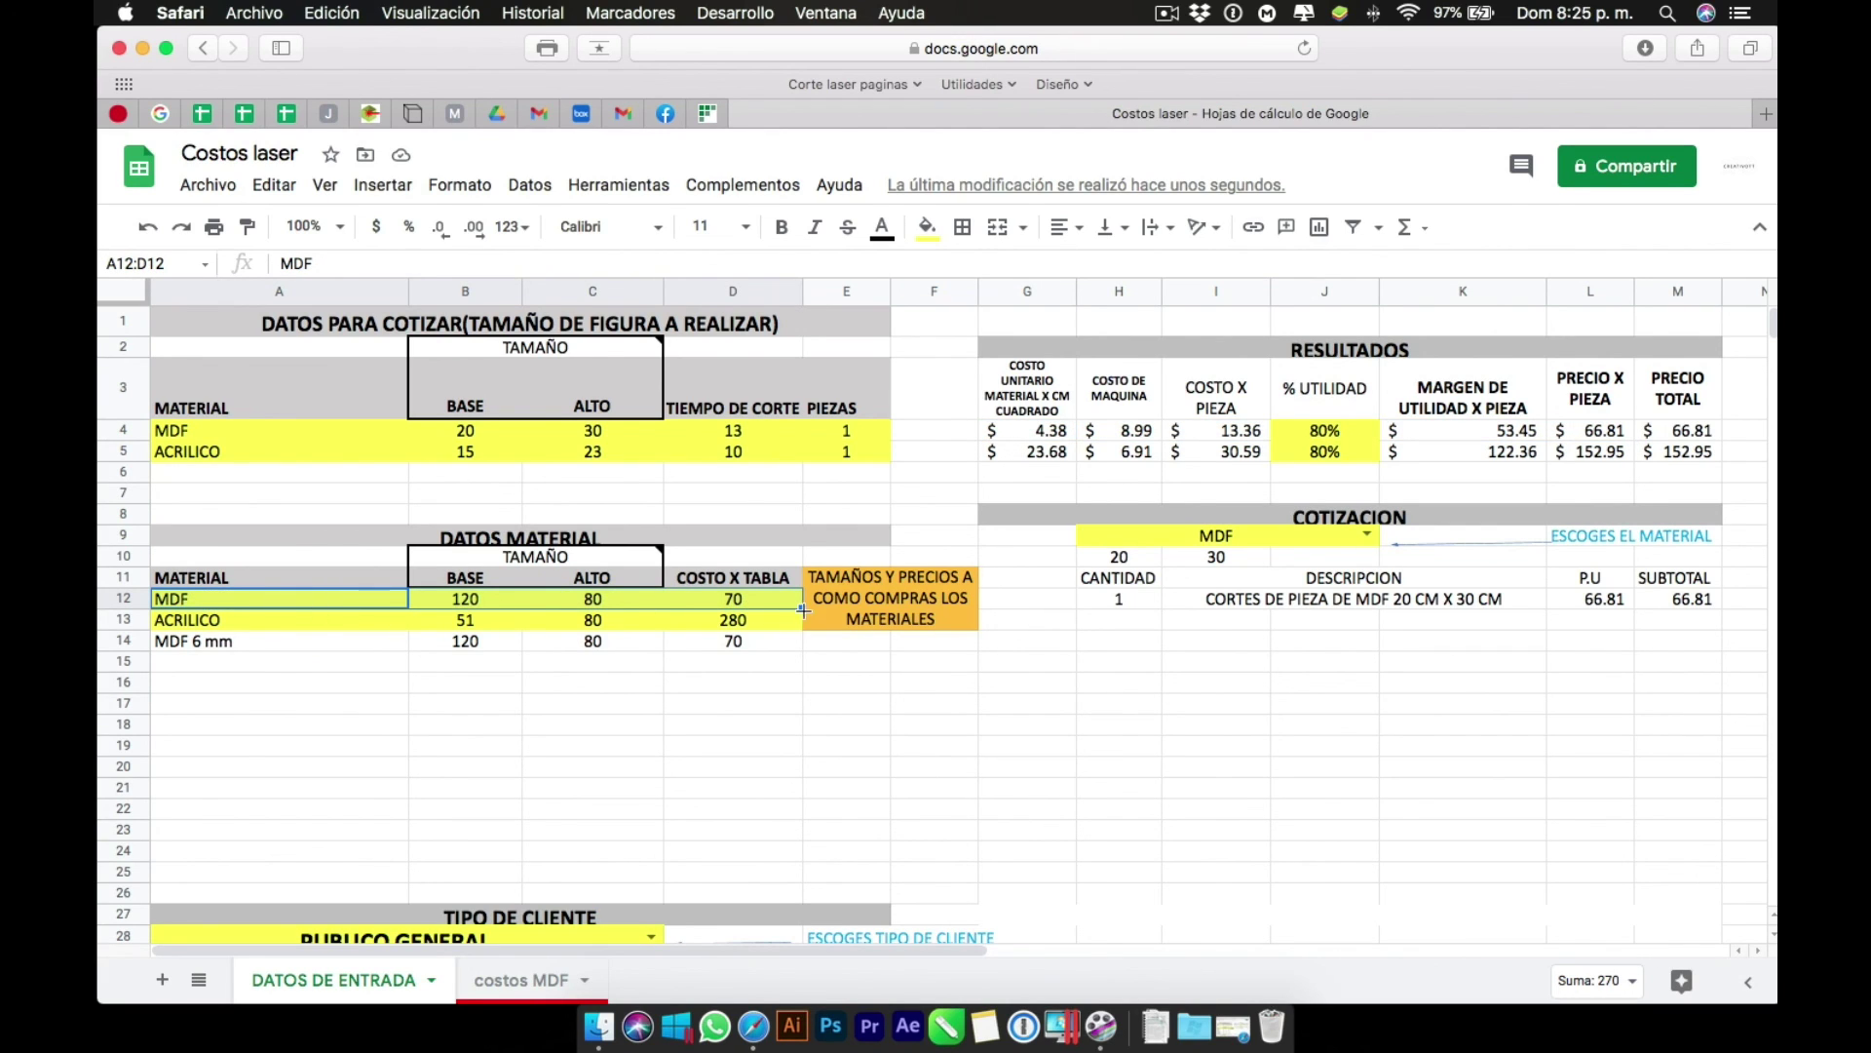
left_click_drag(179, 452, 792, 456)
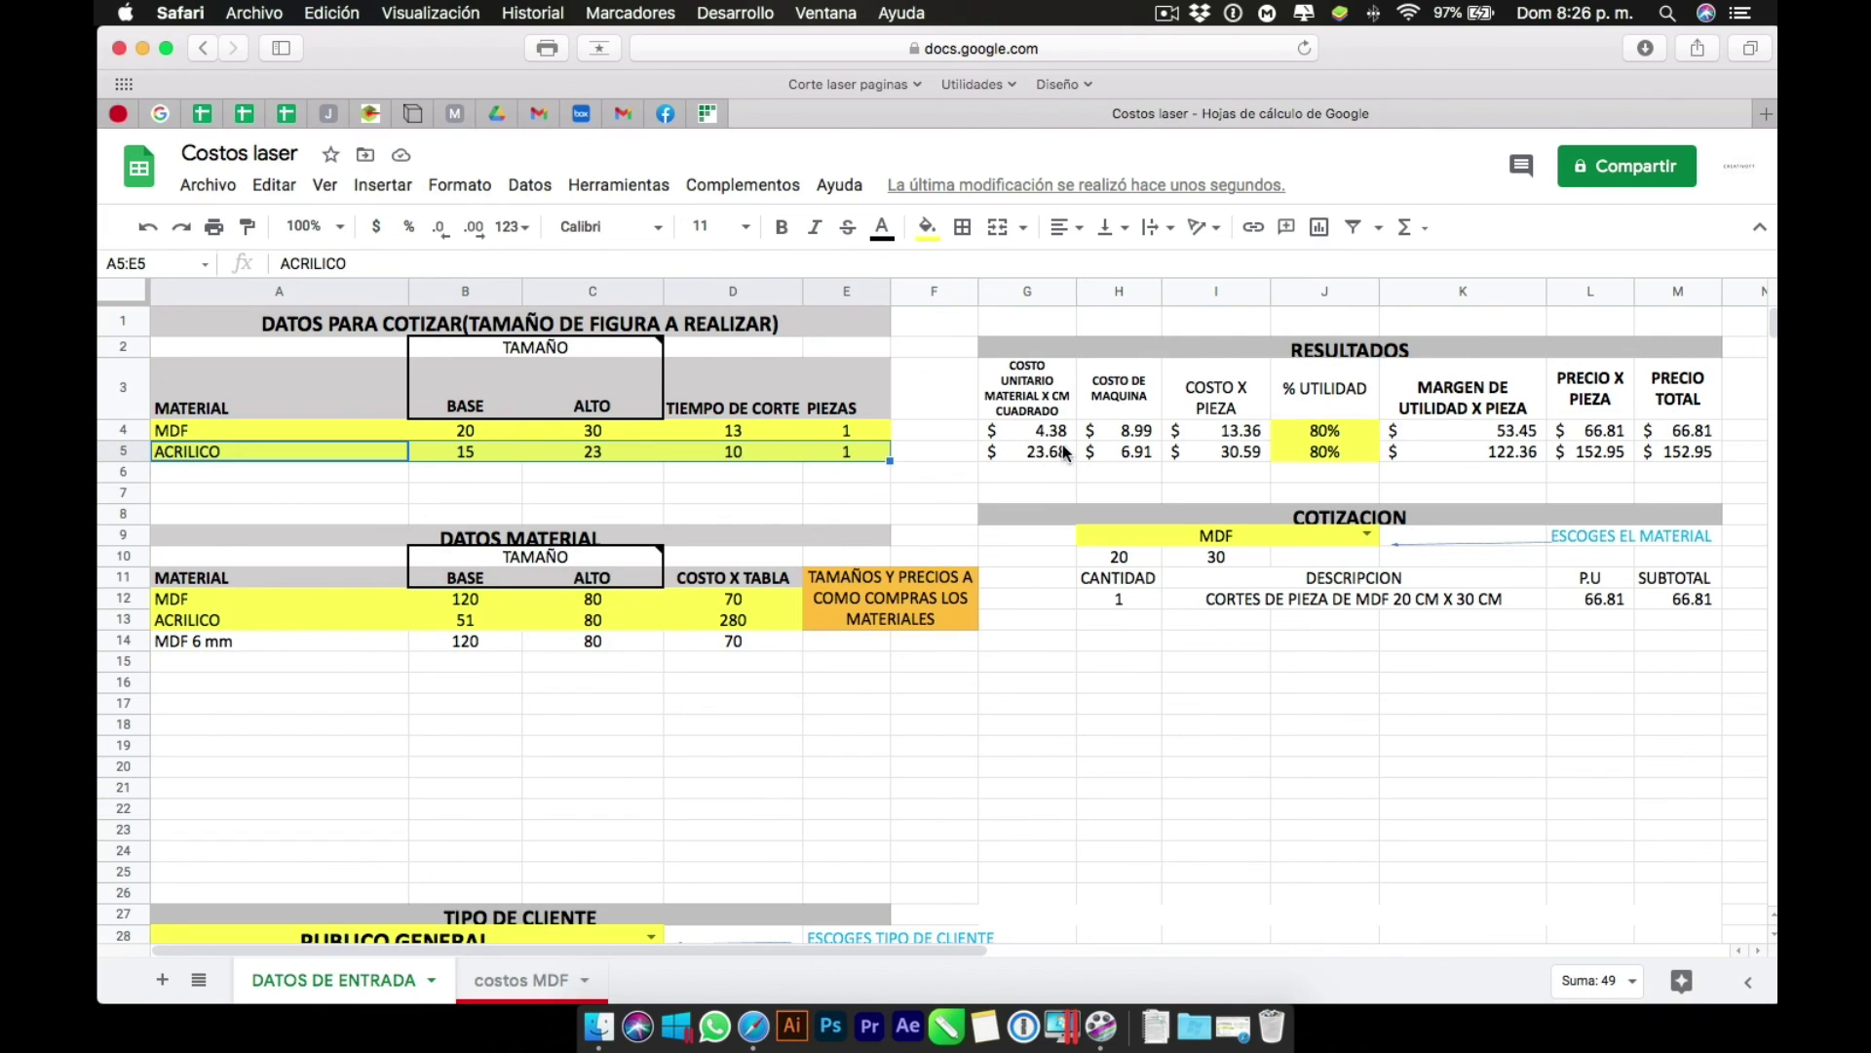
left_click_drag(1067, 456, 1705, 460)
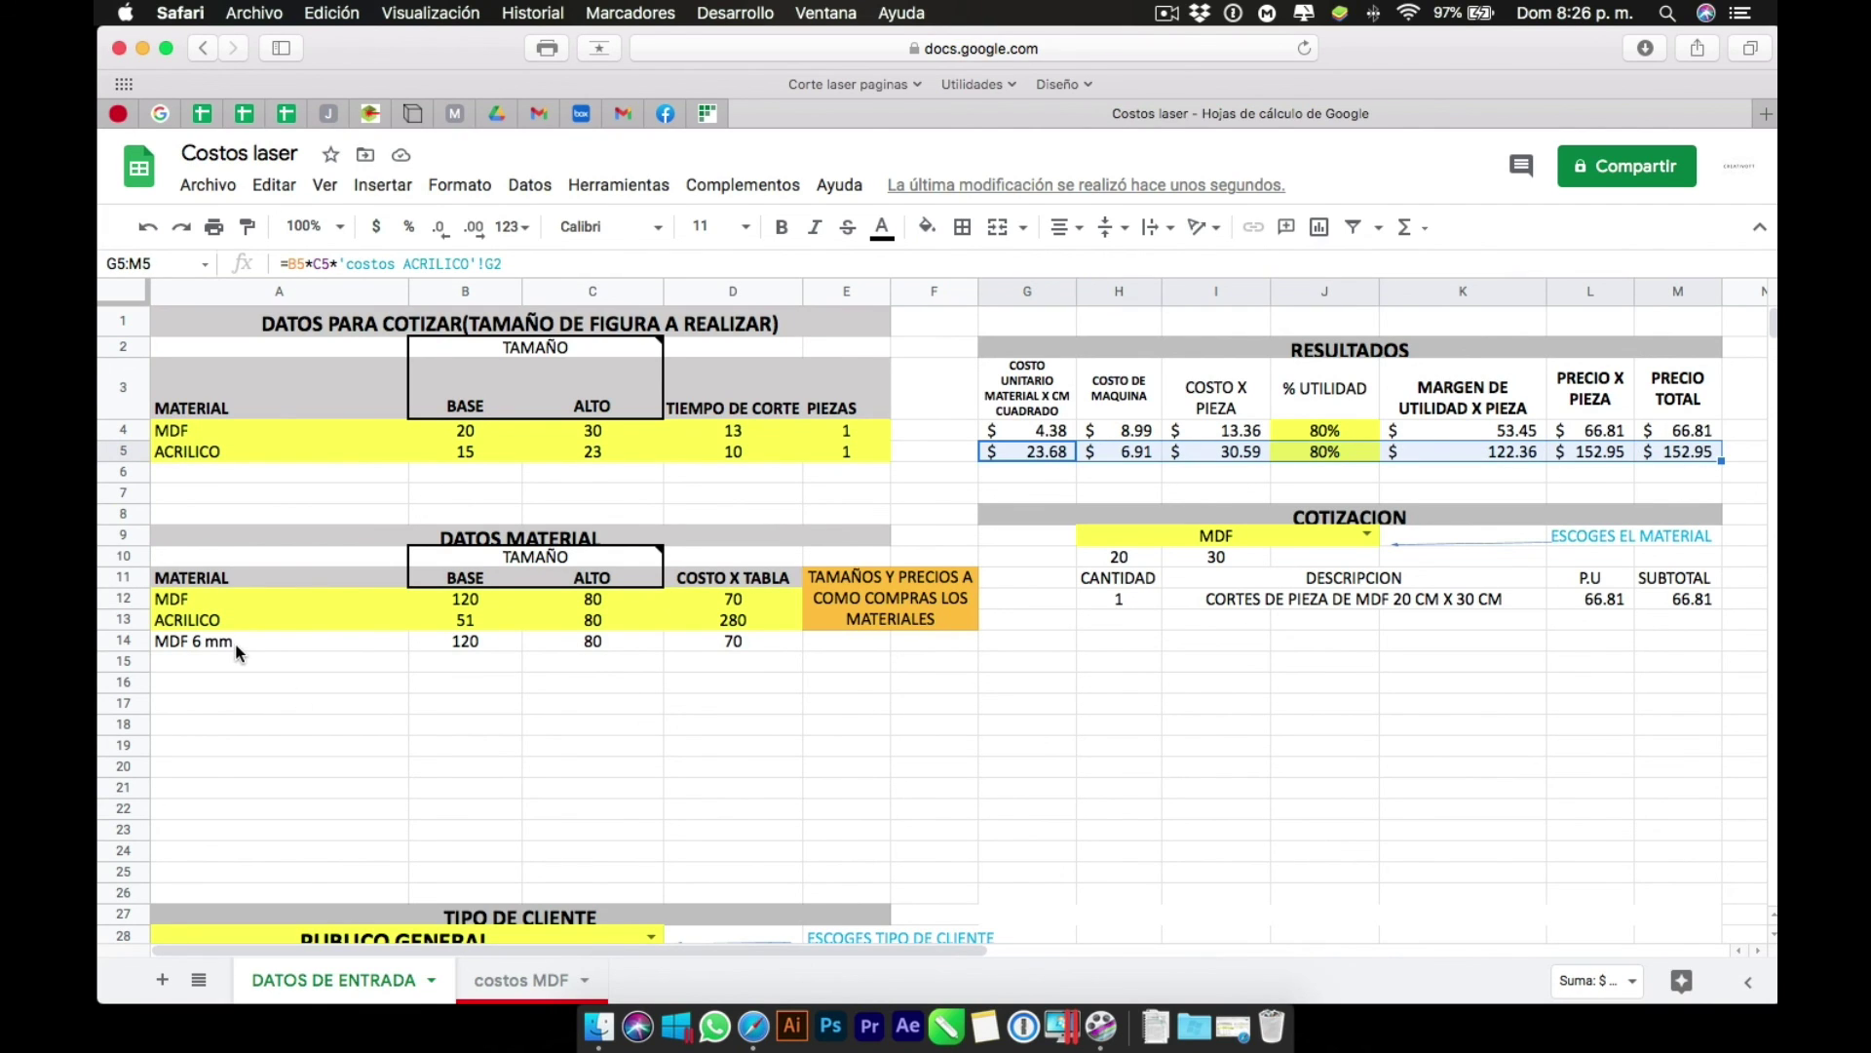
left_click_drag(220, 643, 741, 624)
left_click(379, 620)
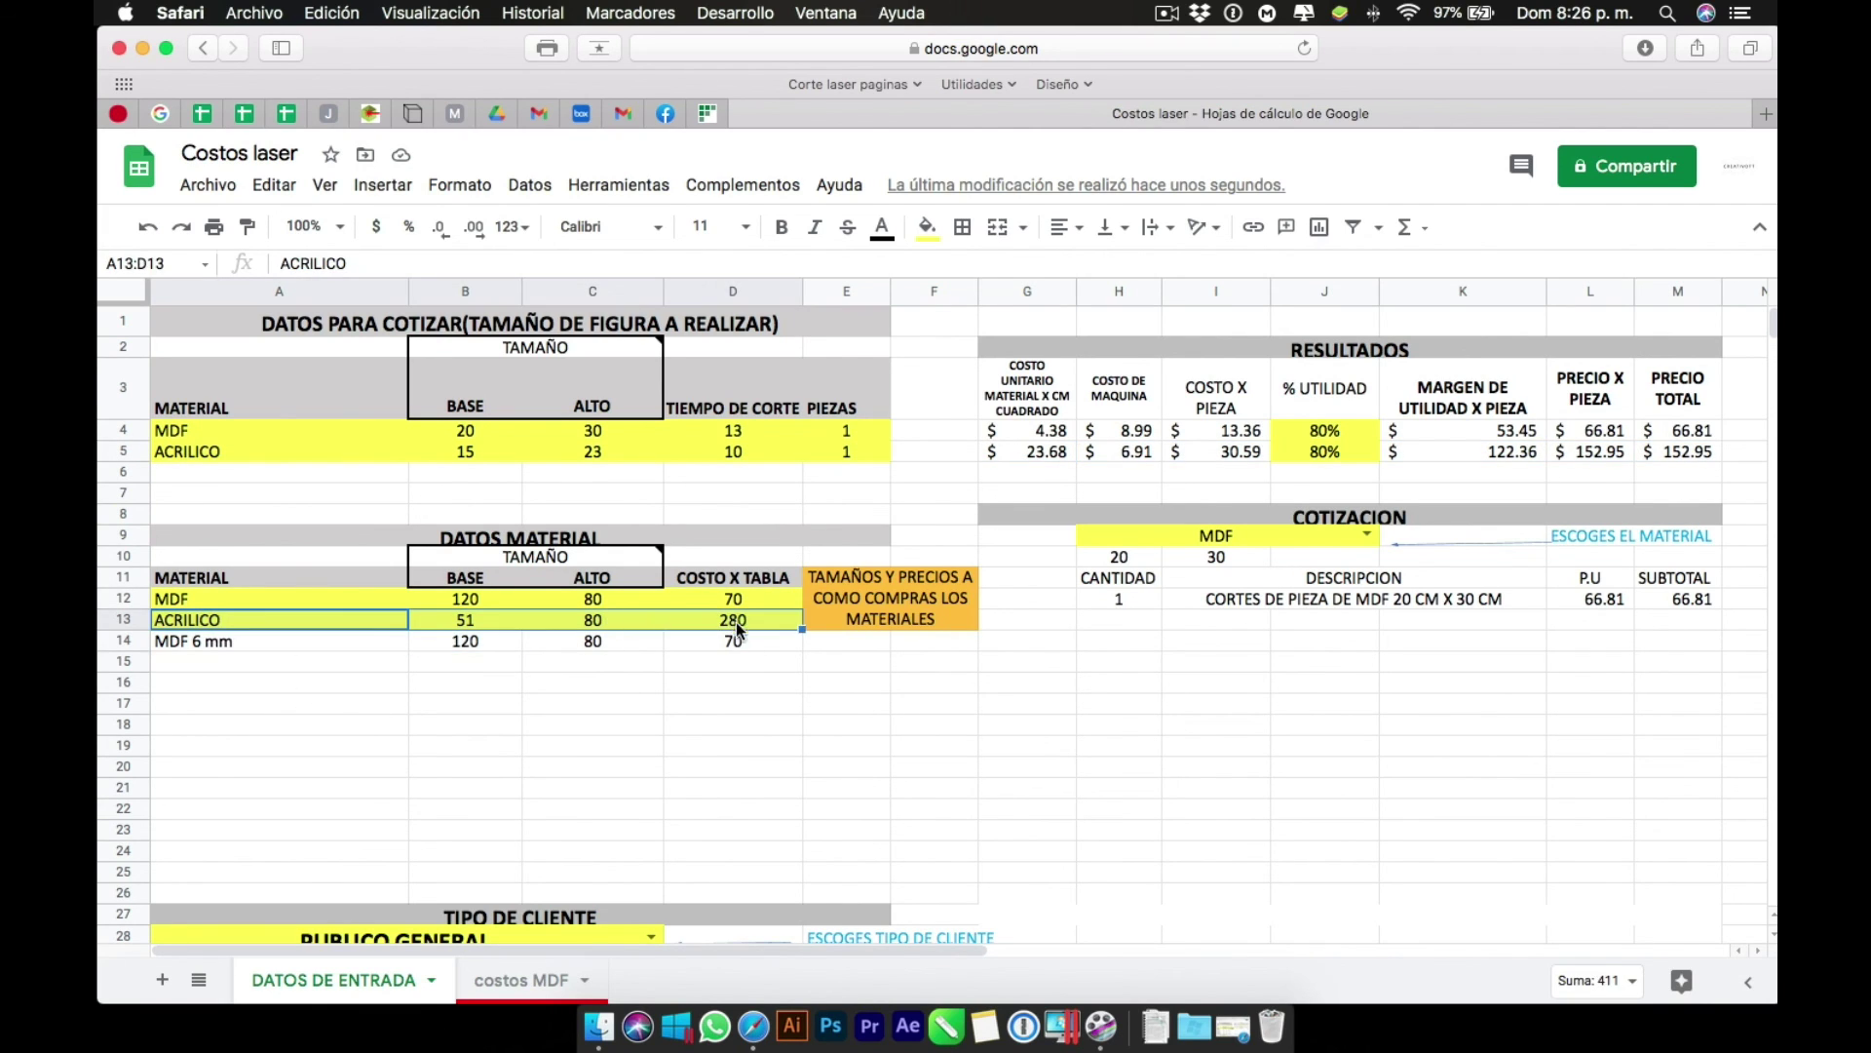
Choose ACRILICO as the material for the COTIZACION section.
left_click(688, 745)
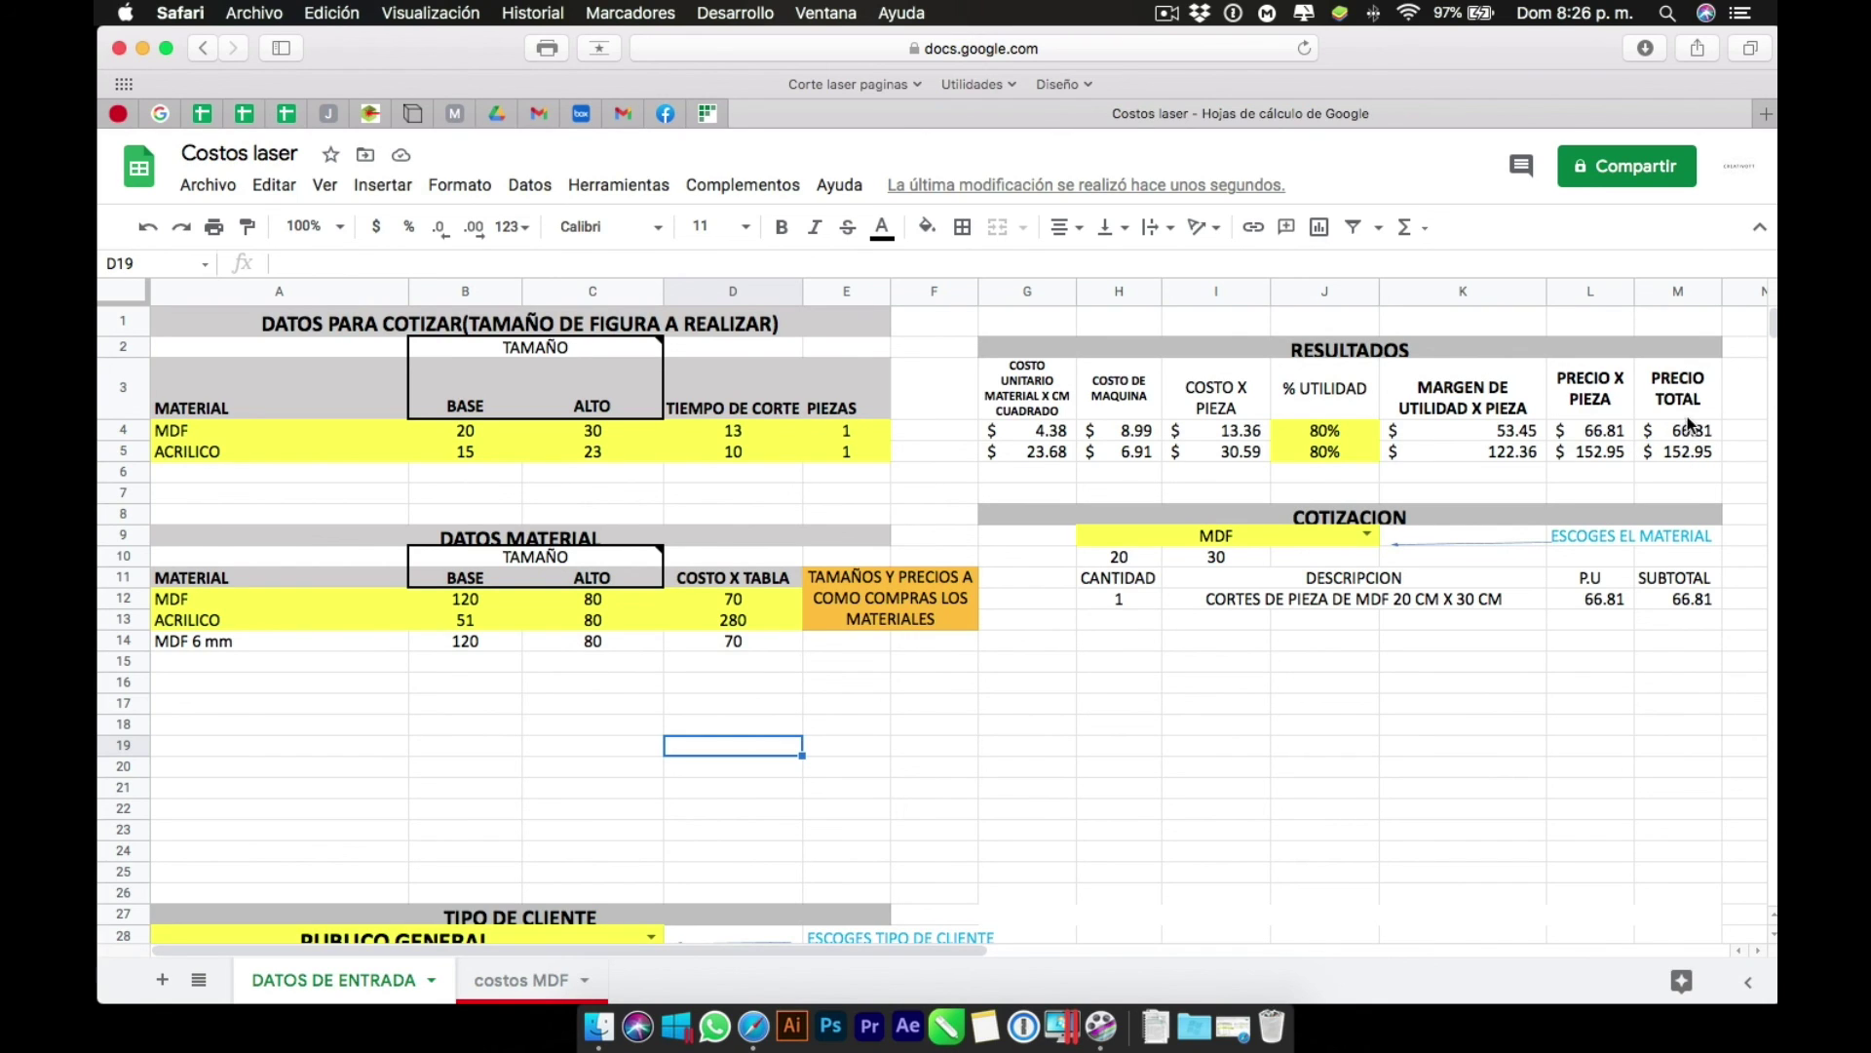
left_click(1365, 534)
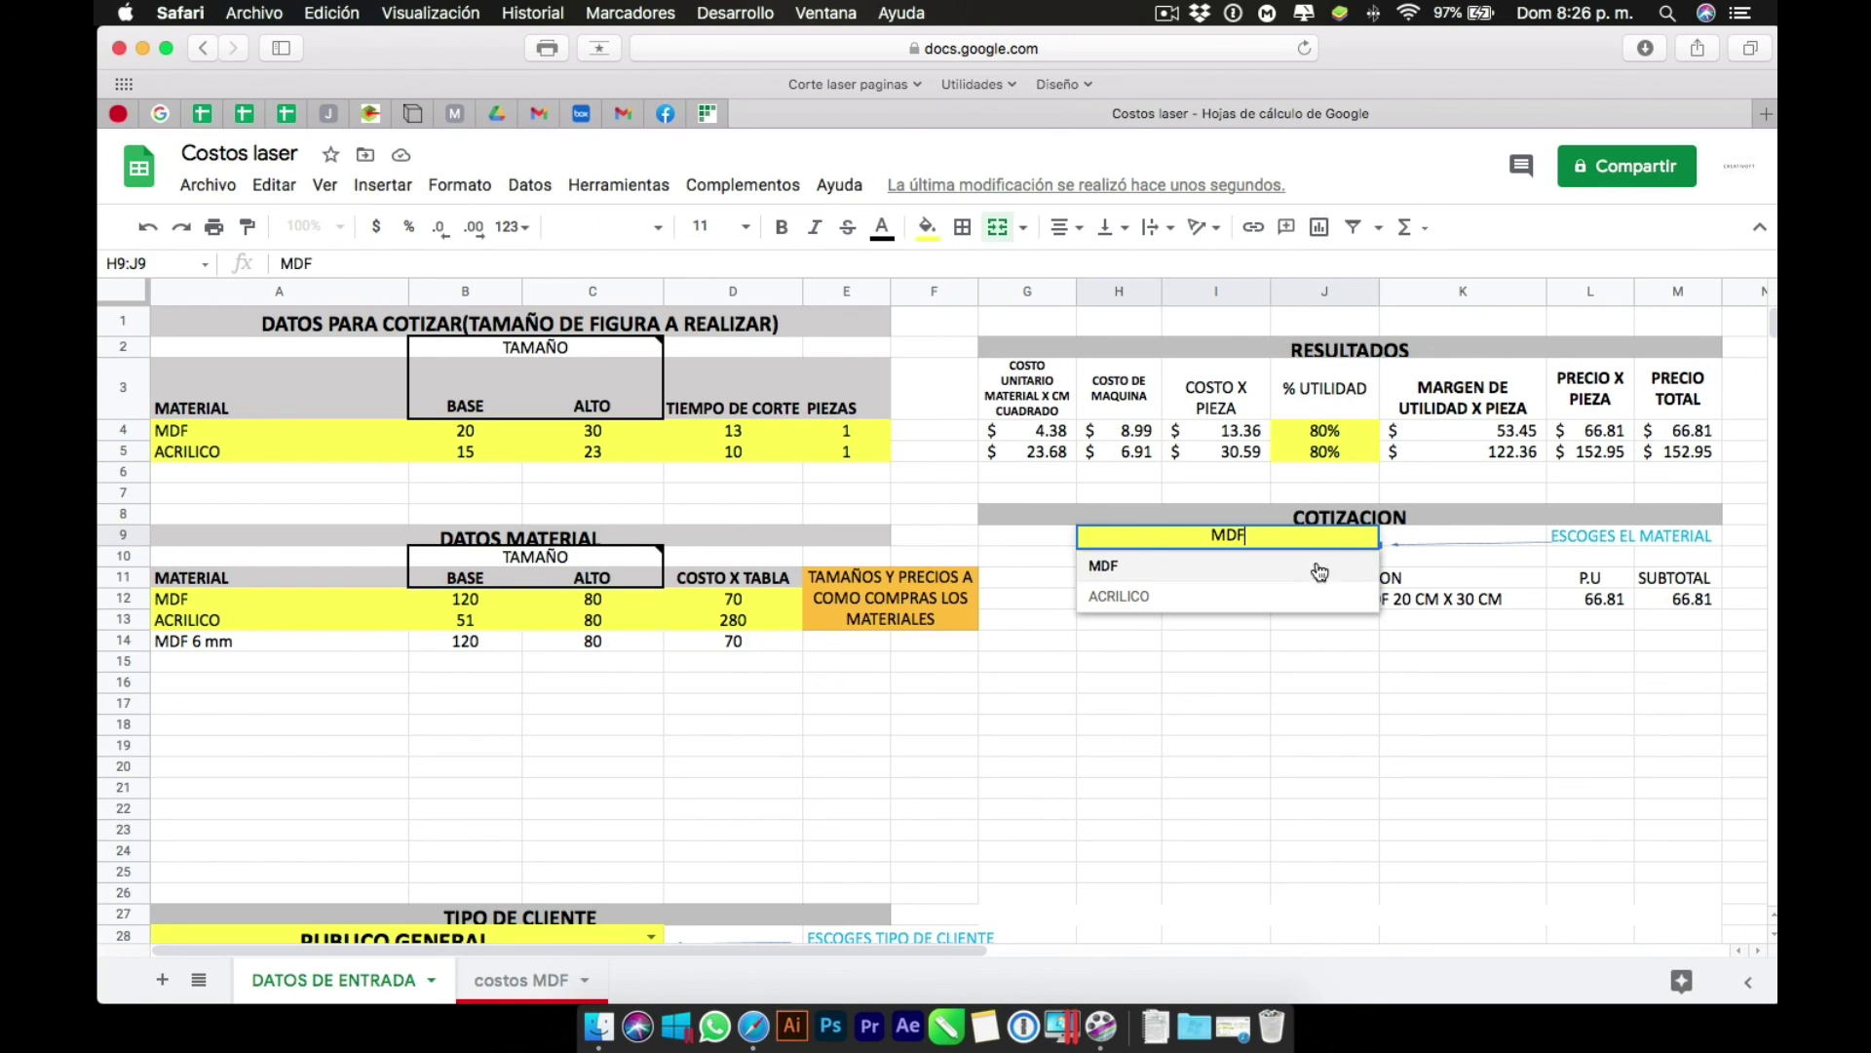
left_click(1222, 597)
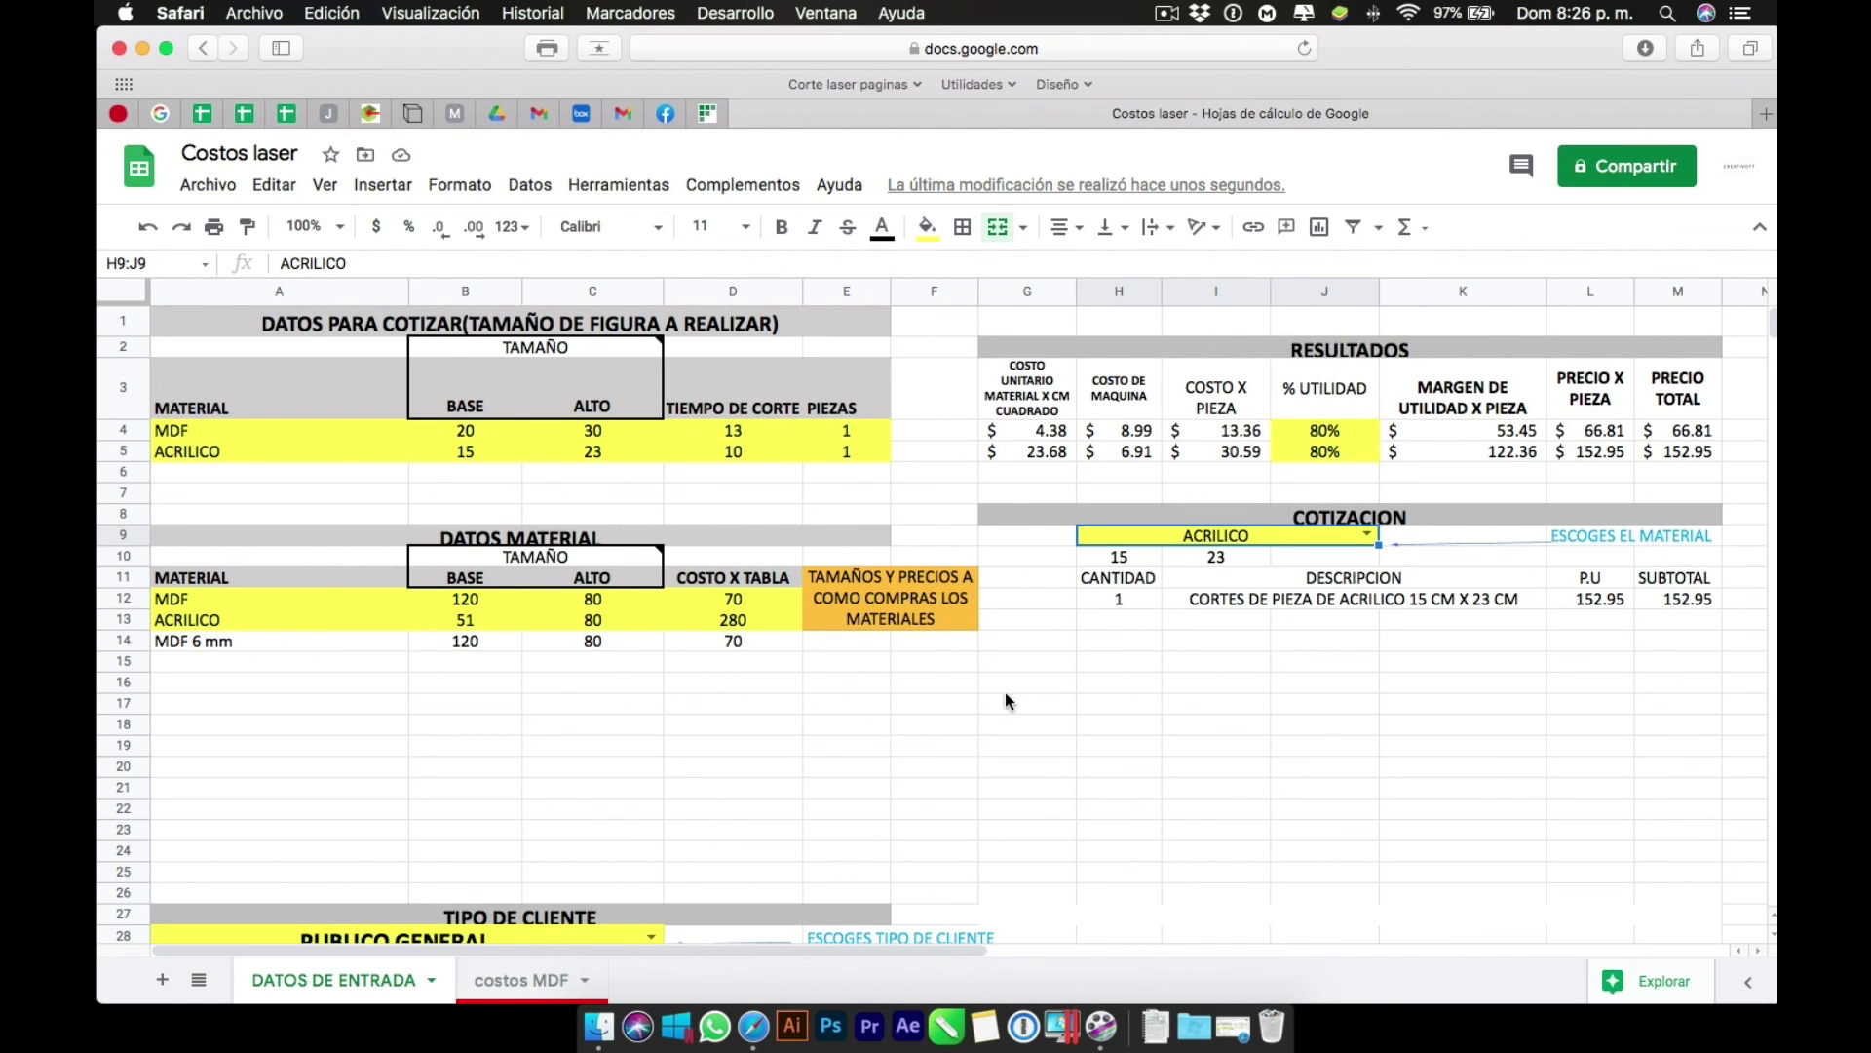
left_click(1121, 745)
scroll(1127, 721, "down", 5)
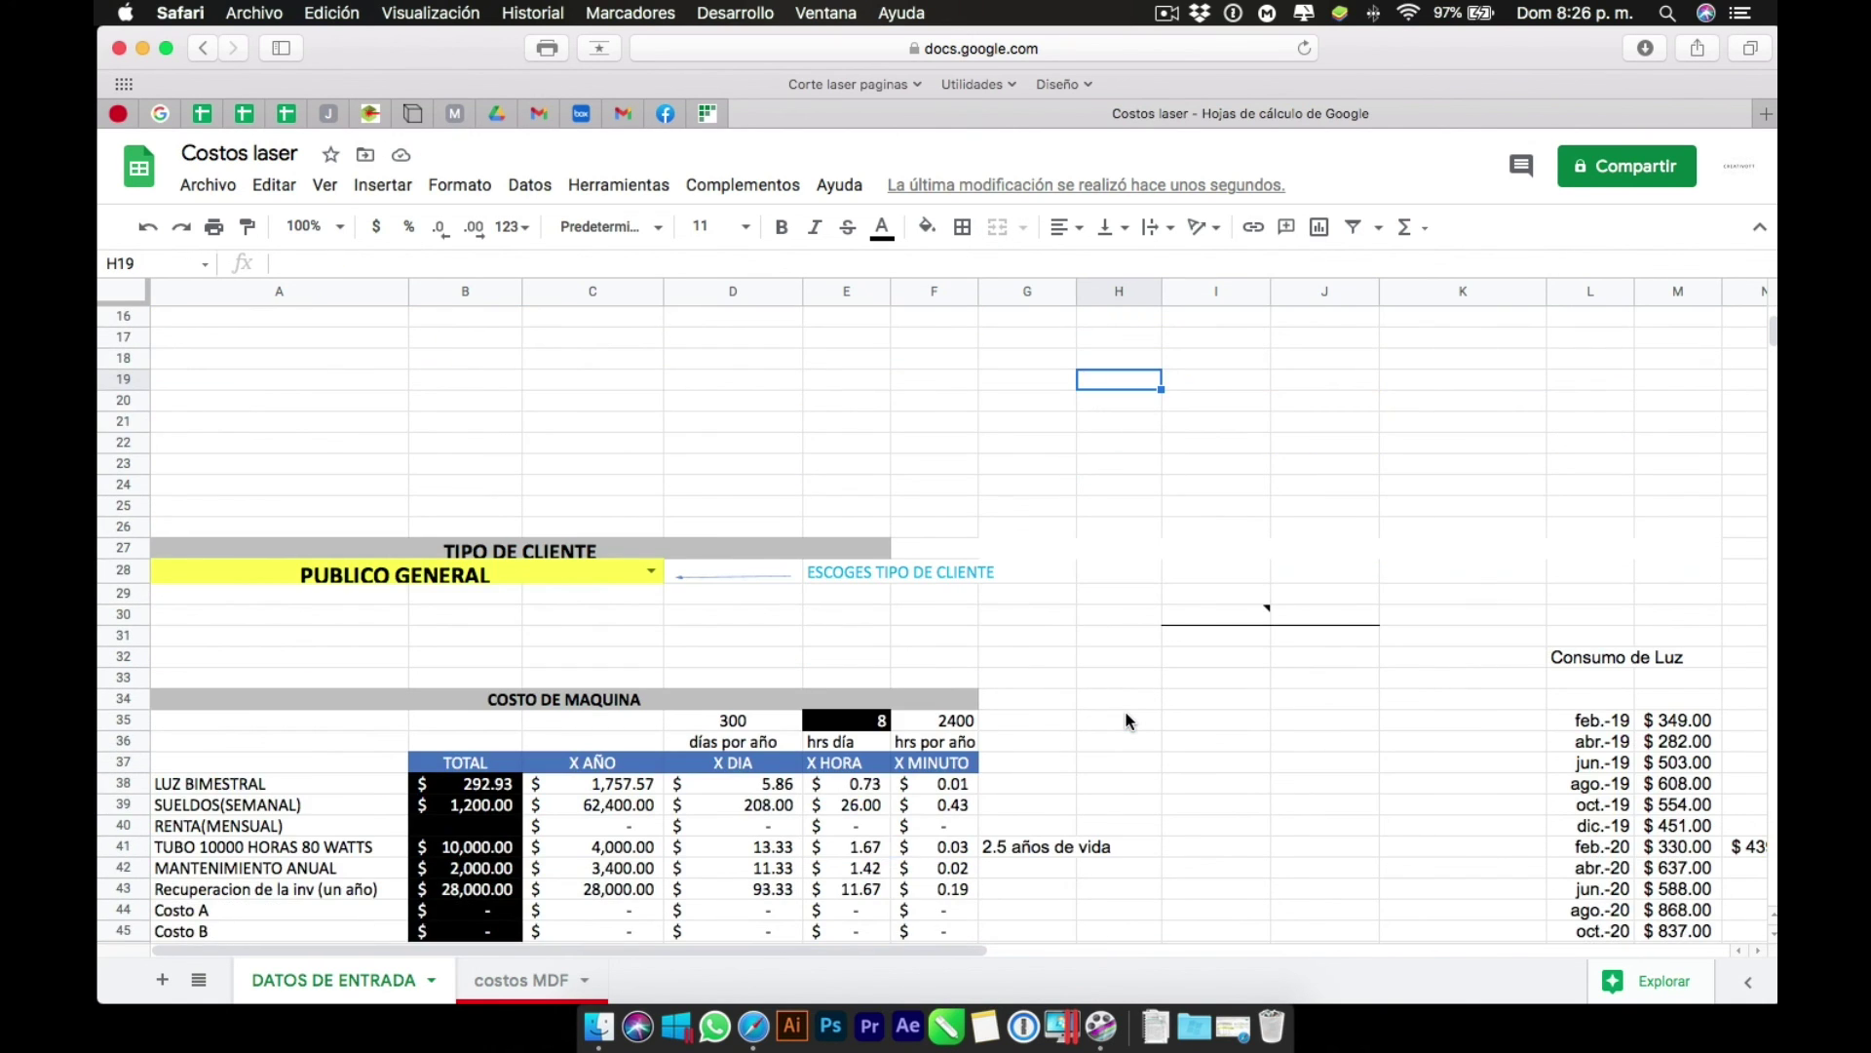
scroll(1127, 721, "down", 4)
scroll(1127, 721, "up", 9)
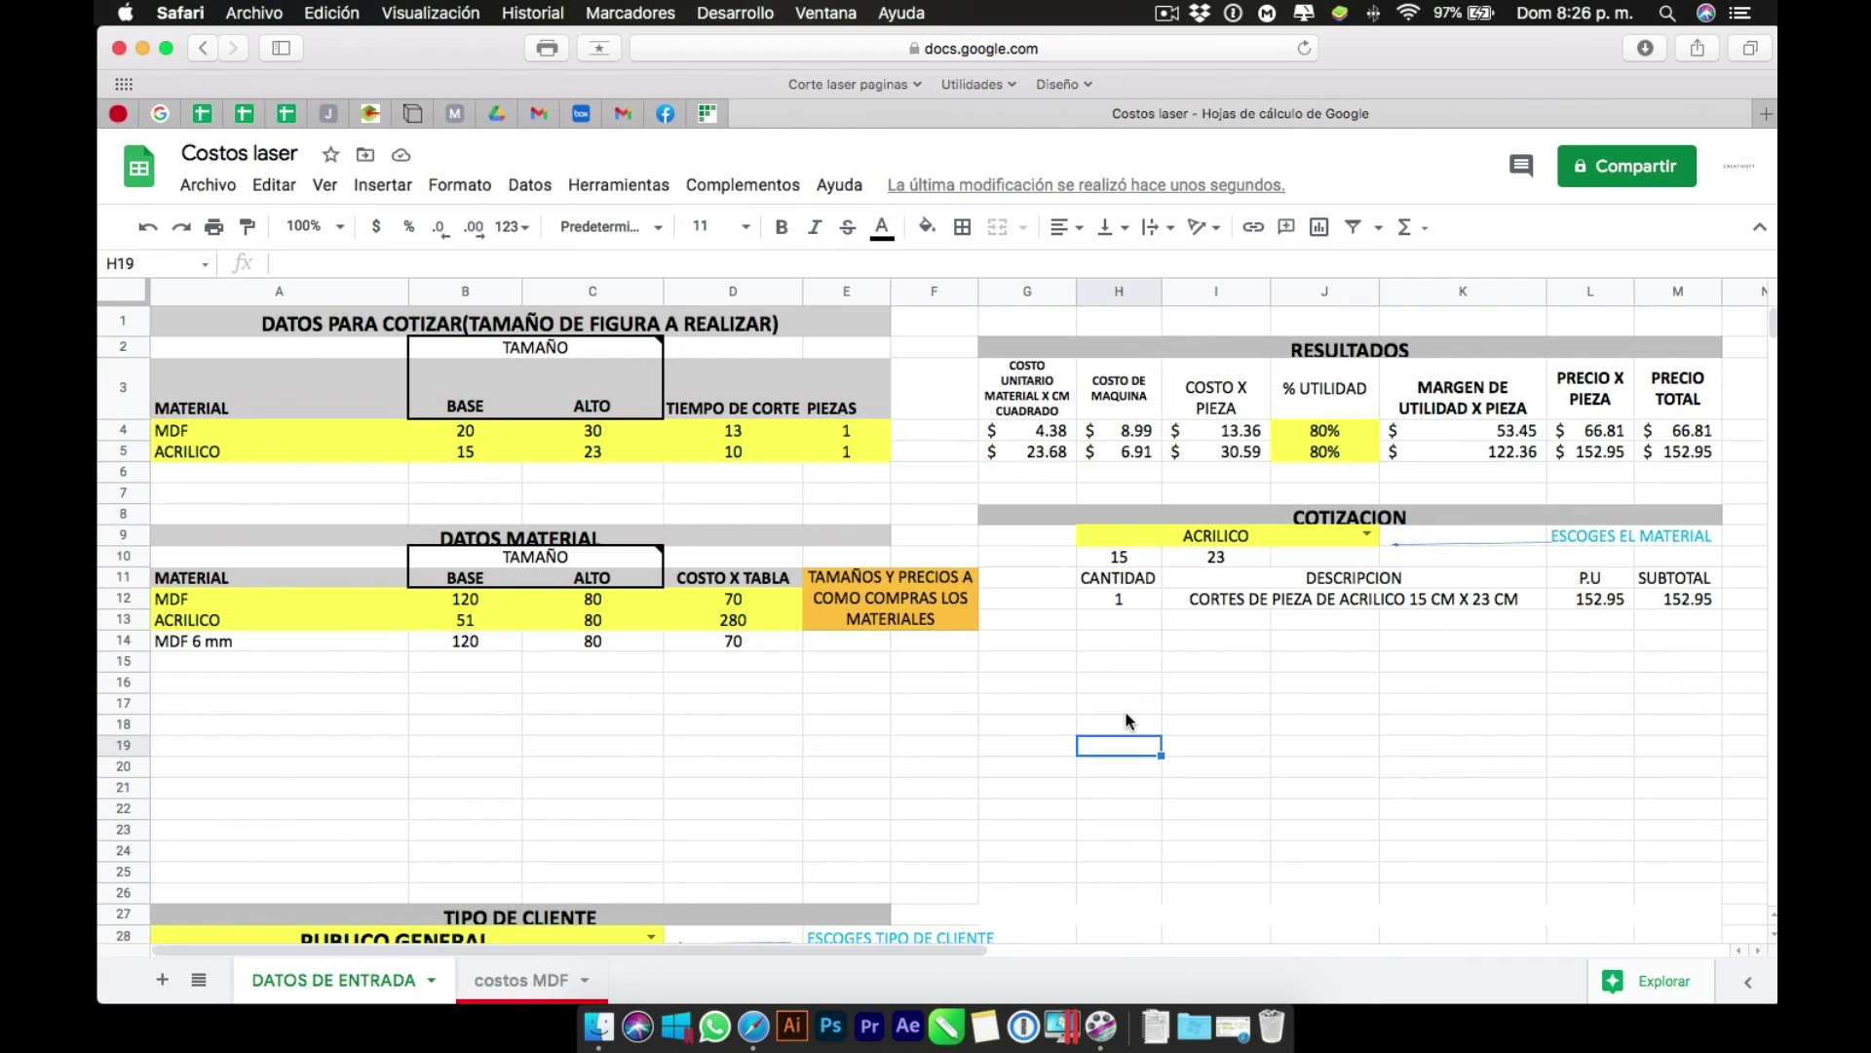